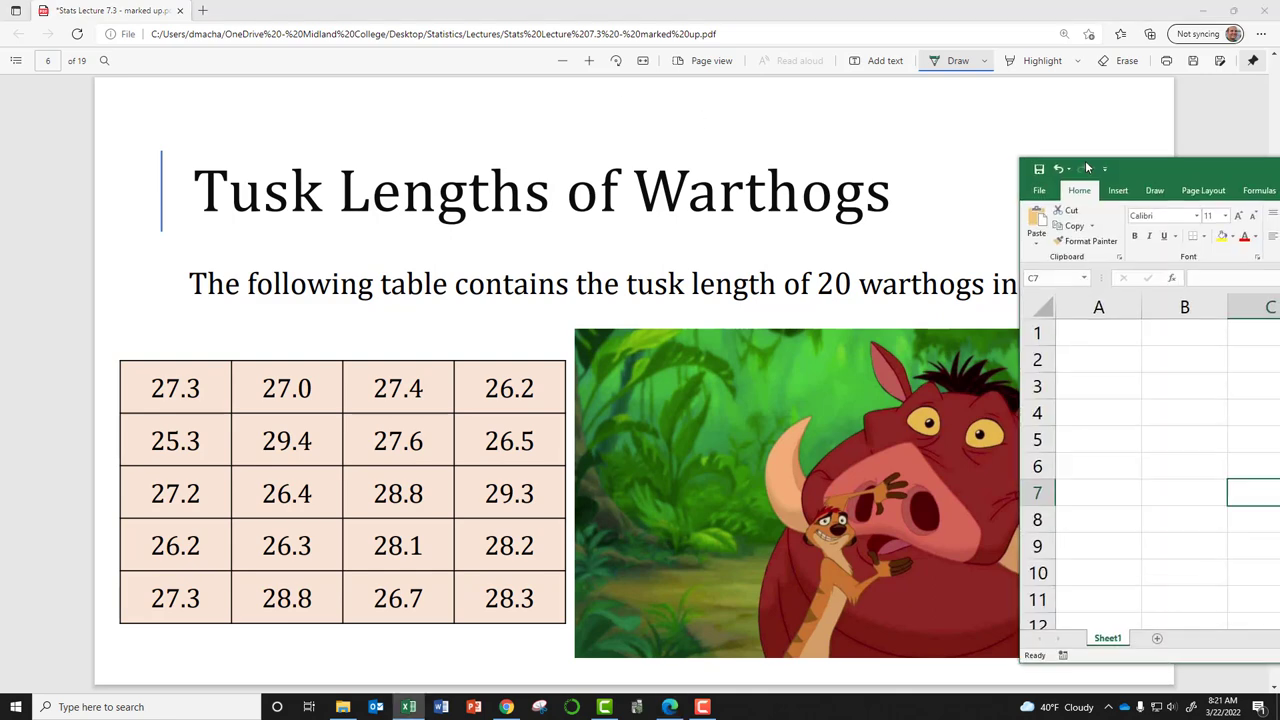
Step: Enter the first two tusk lengths, 27.3 and 27, into cells A1 and A2
click(706, 318)
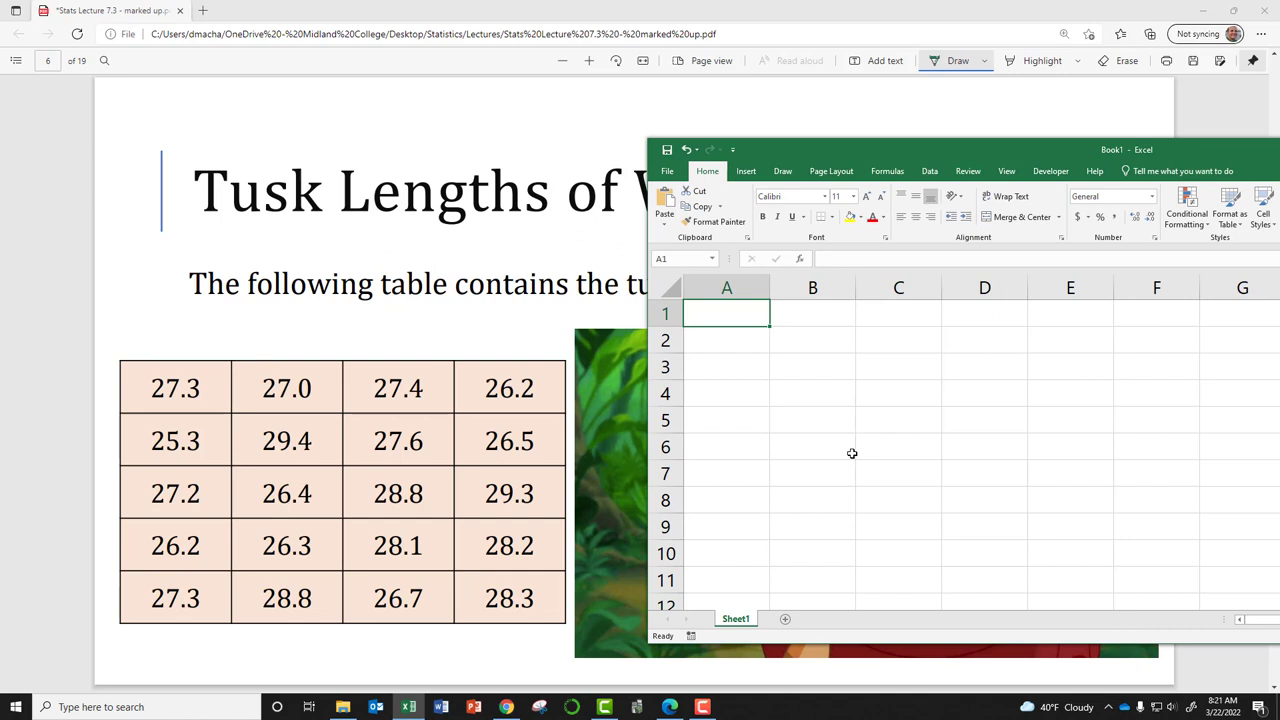
text(27.3)
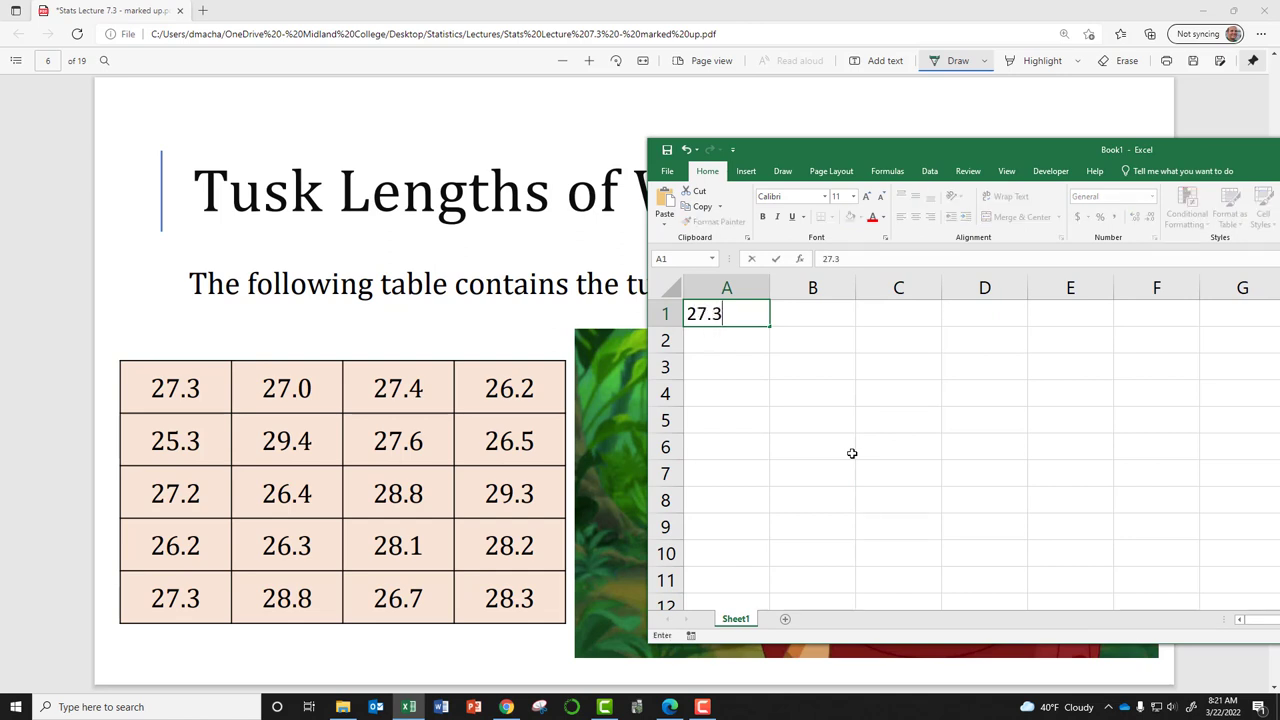
key(Return)
text(27)
key(Return)
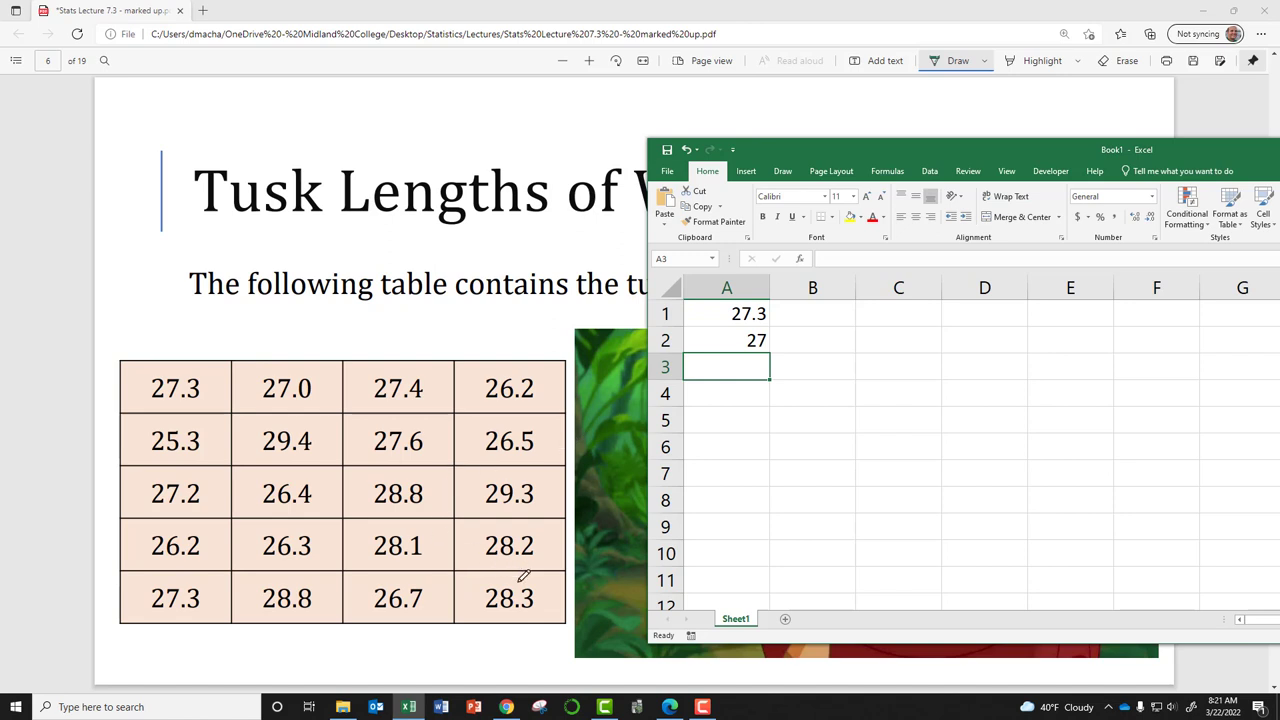
Step: Switch to the PDF lecture, turn off drawing mode and copy all 20 tusk lengths from the table
click(1254, 111)
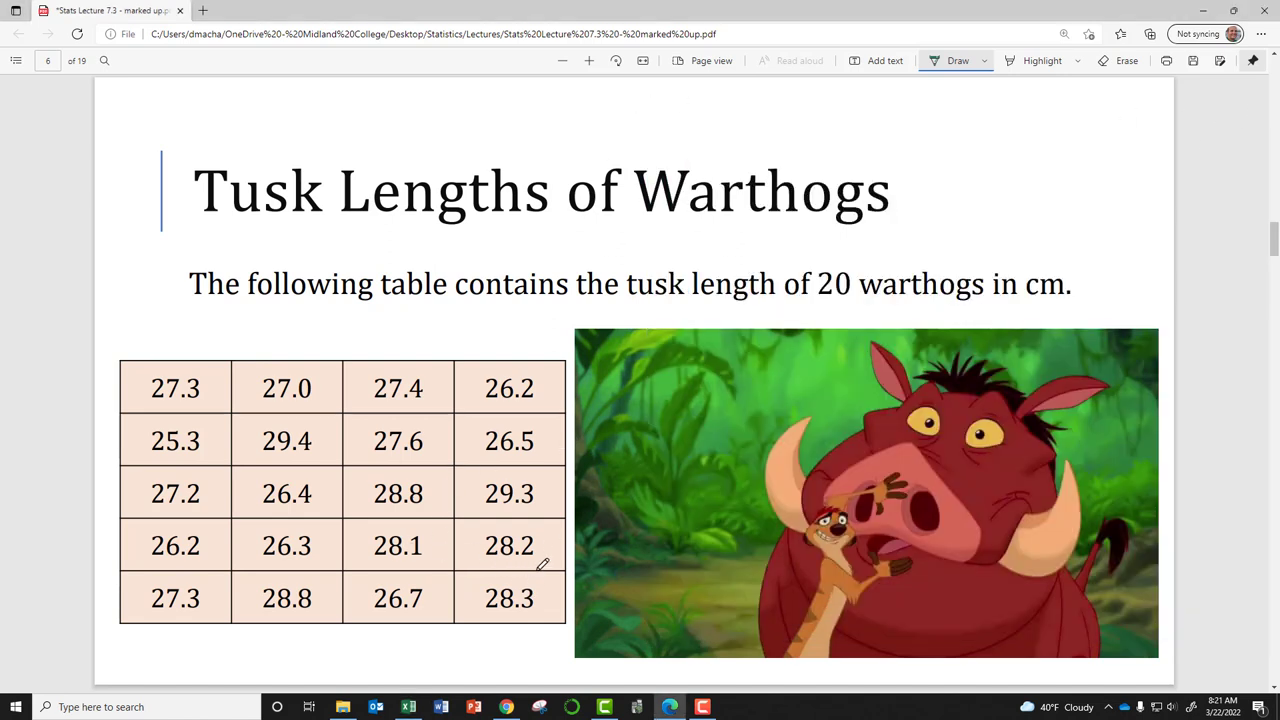
click(957, 60)
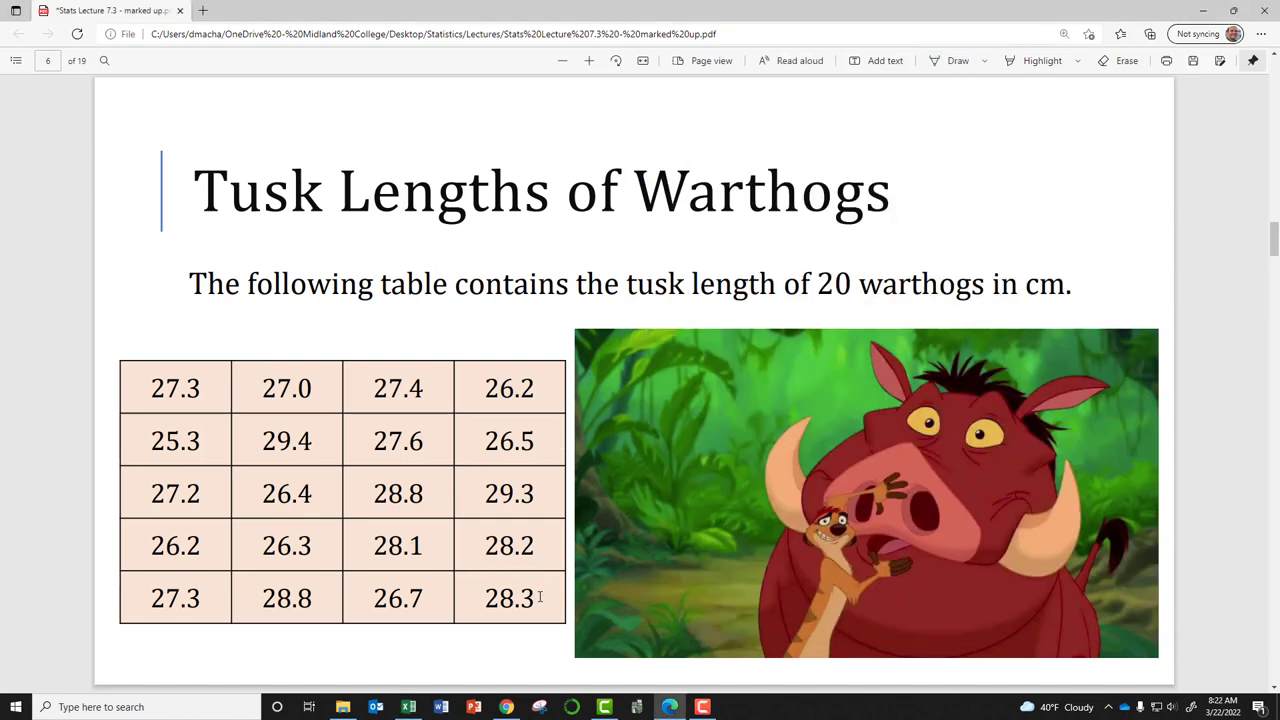
mouse_move(537, 598)
mouse_down()
mouse_move(262, 494)
mouse_move(135, 372)
mouse_up()
key(super+c)
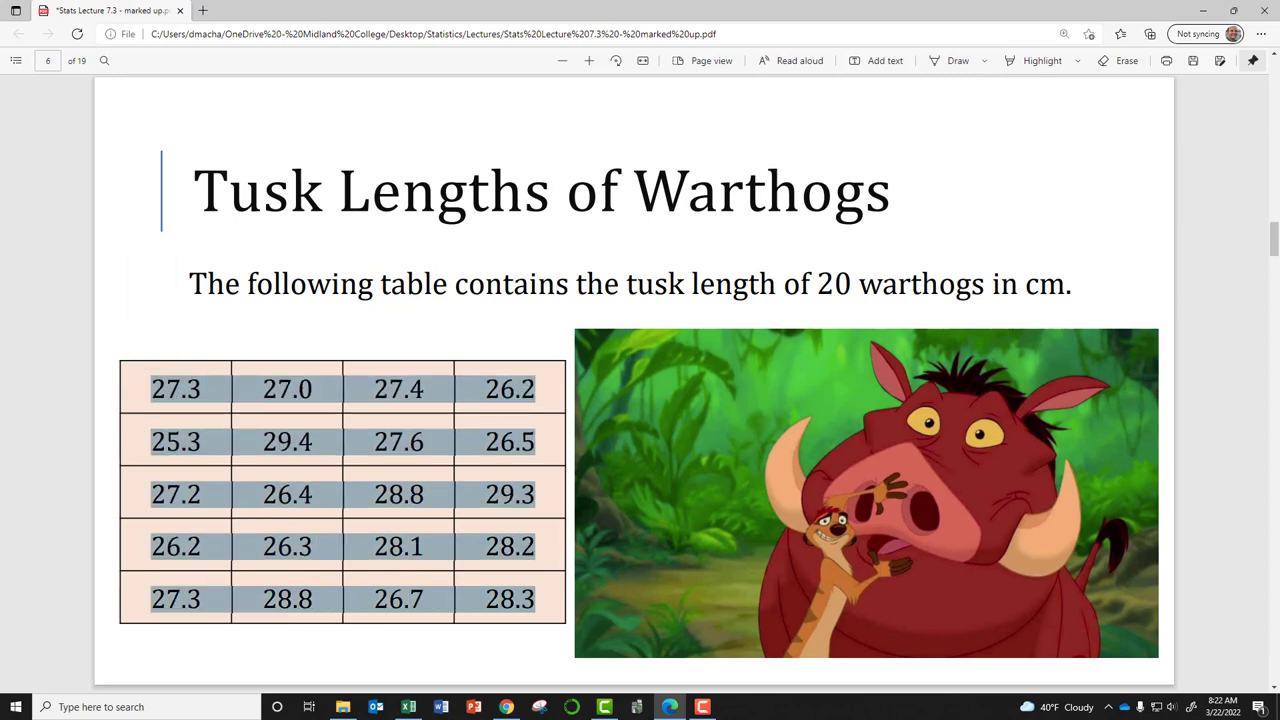
Step: Return to Excel, paste the copied tusk lengths starting at cell A1, accepting the size mismatch, and maximize the workbook window
key(alt+Tab)
drag(748, 310, 986, 426)
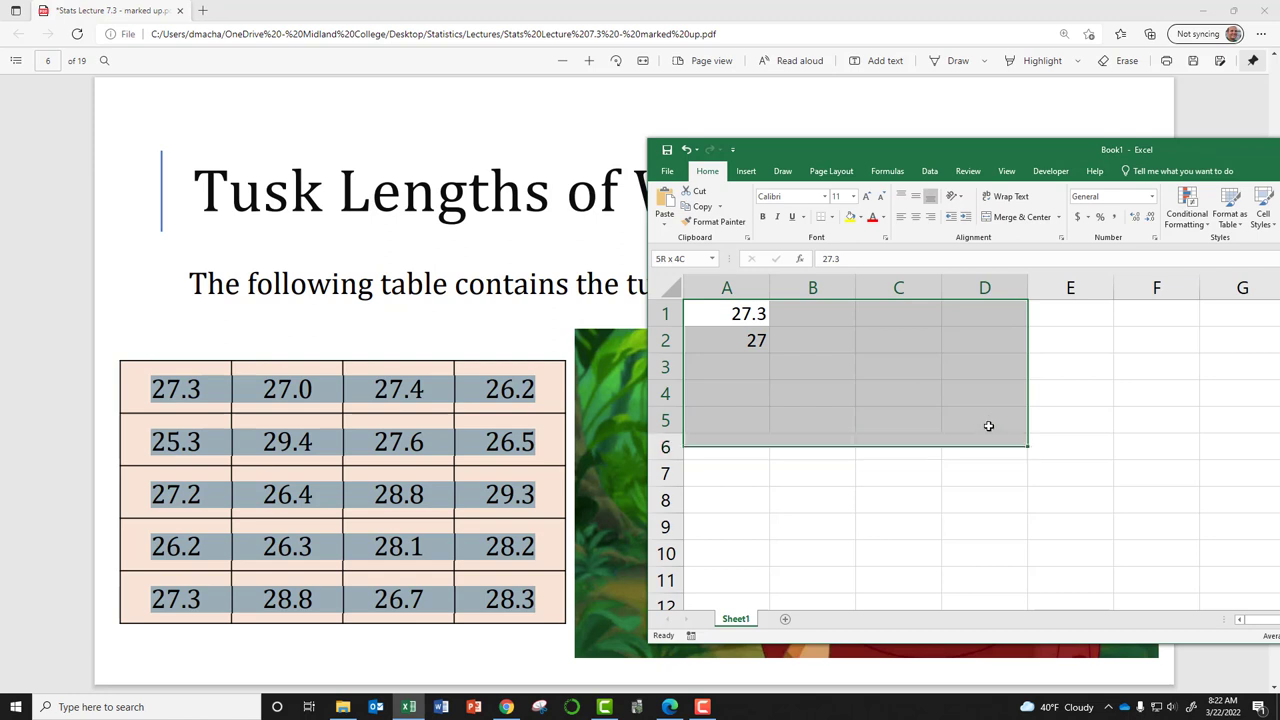
key(ctrl+v)
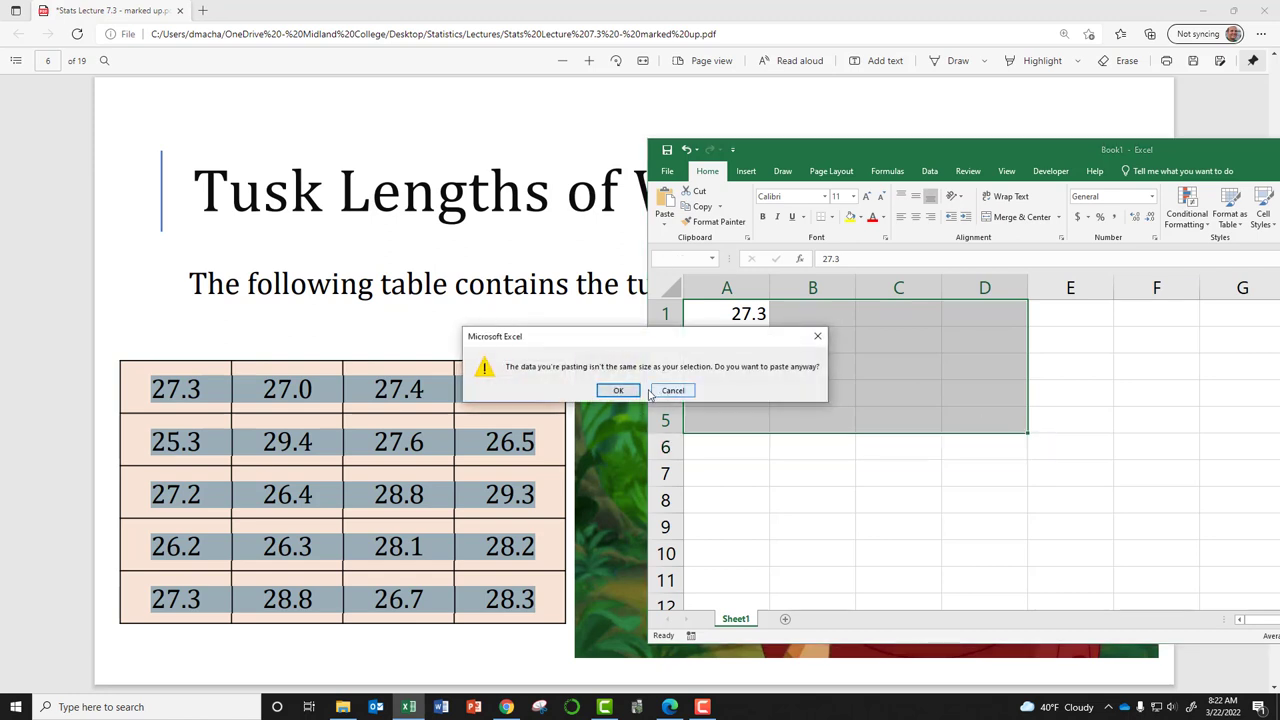
click(618, 390)
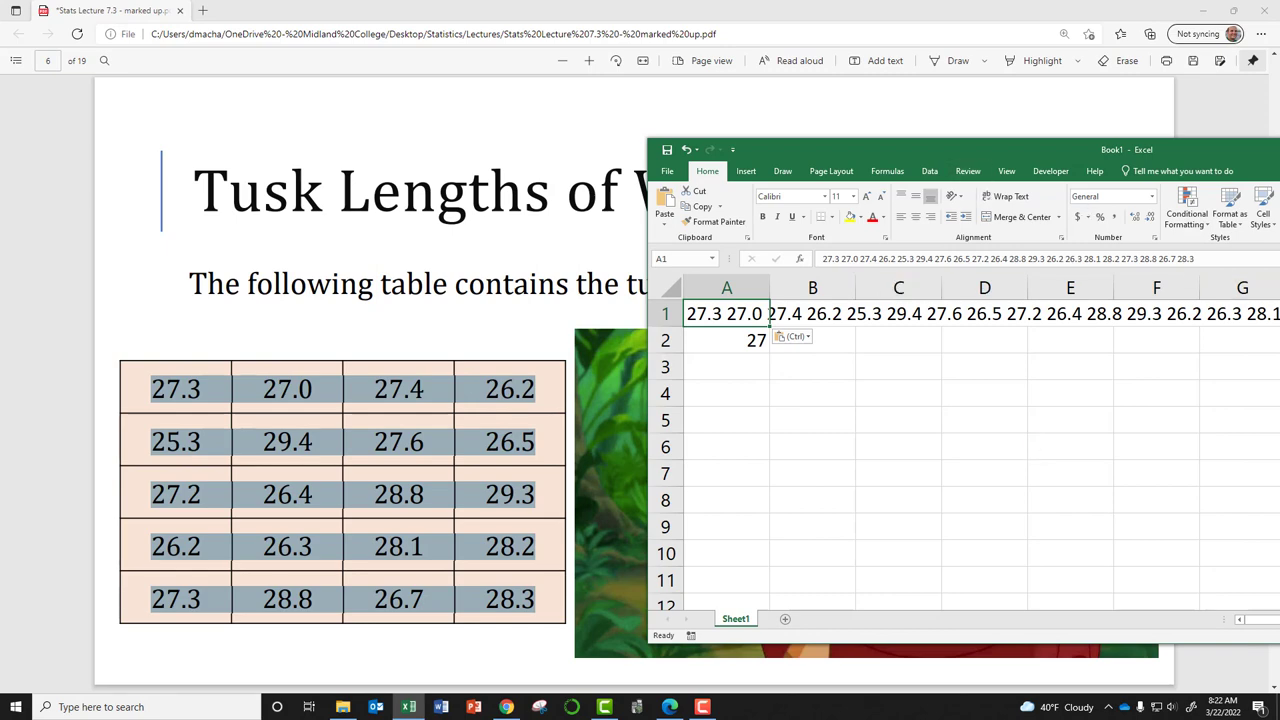
key(super+Up)
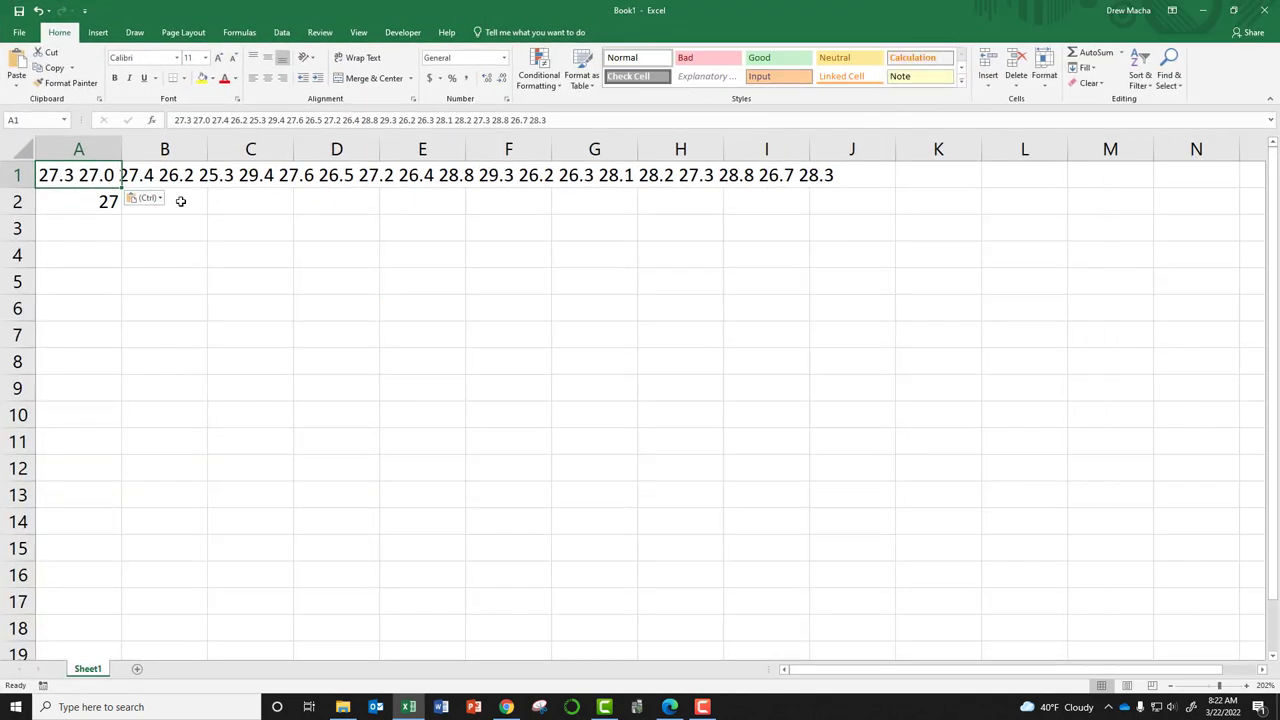
Step: Clear the leftover 27 from cell A2
click(85, 200)
key(Delete)
click(89, 175)
click(1246, 686)
click(1246, 686)
click(1246, 686)
click(1246, 686)
click(1246, 686)
click(1246, 686)
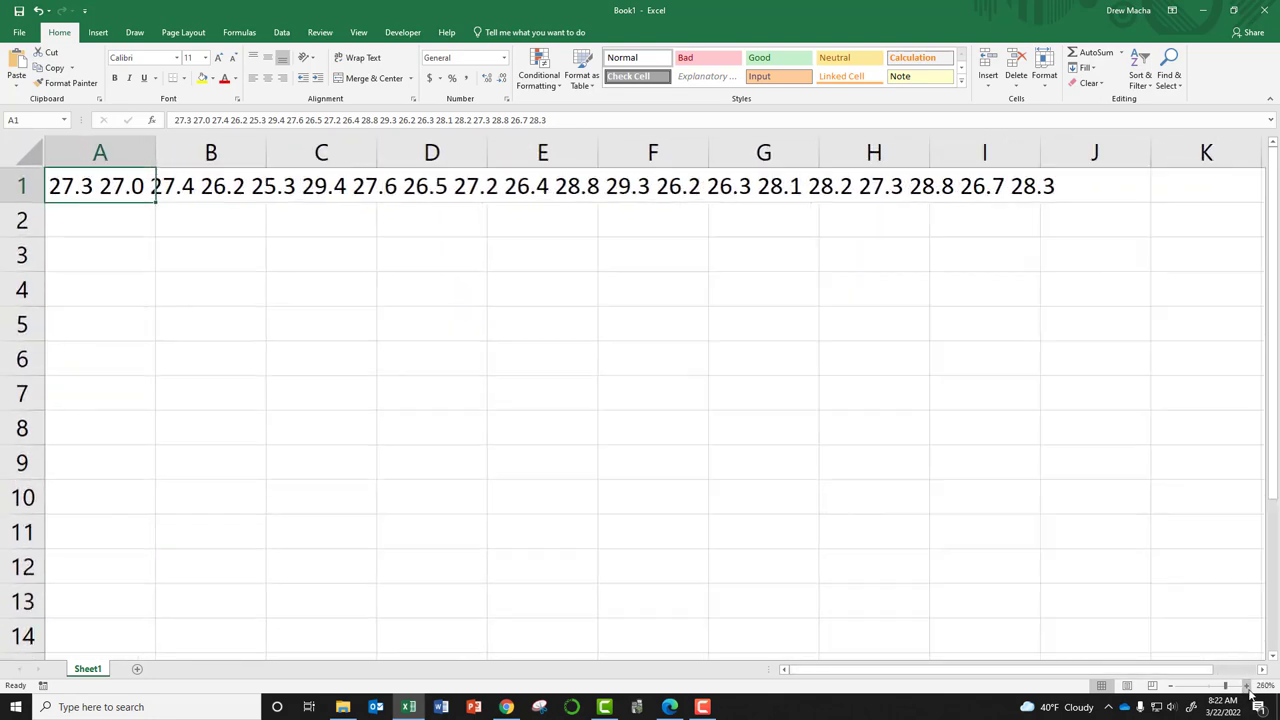
Step: Split the text in A1 into separate columns using Text to Columns with the Delimited type and the Space delimiter
click(206, 220)
click(118, 185)
key(Right)
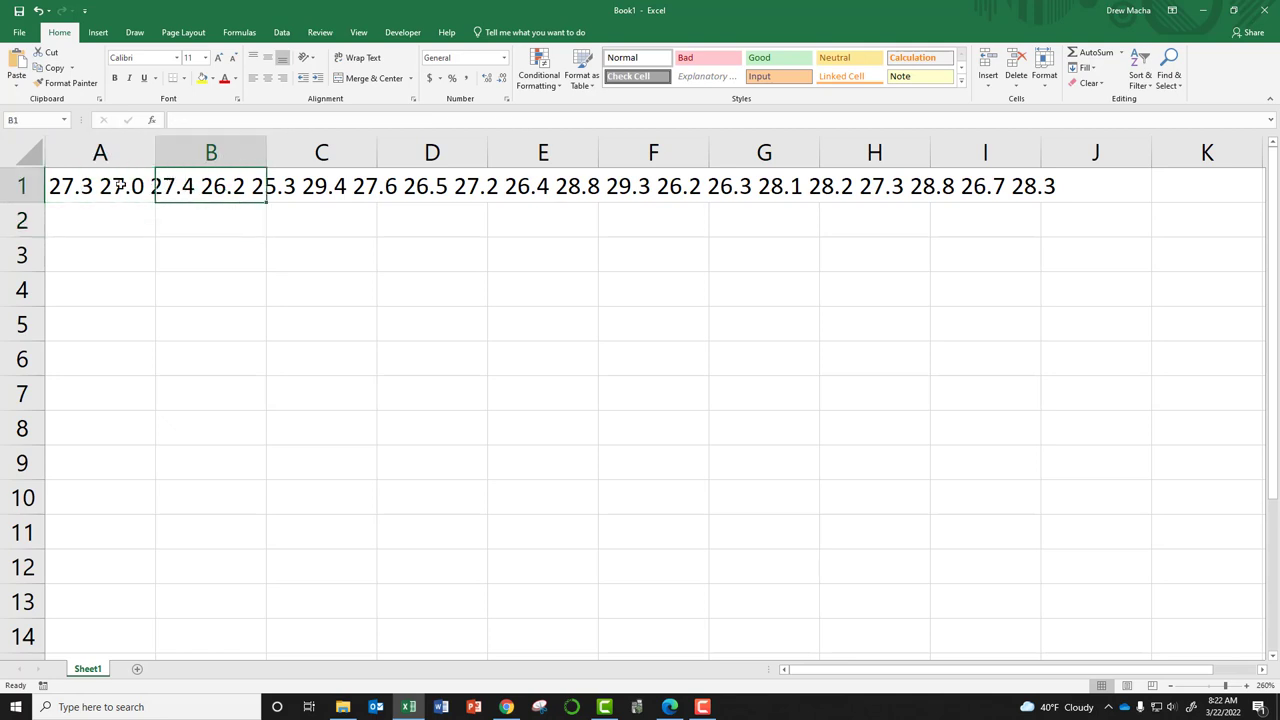
click(118, 185)
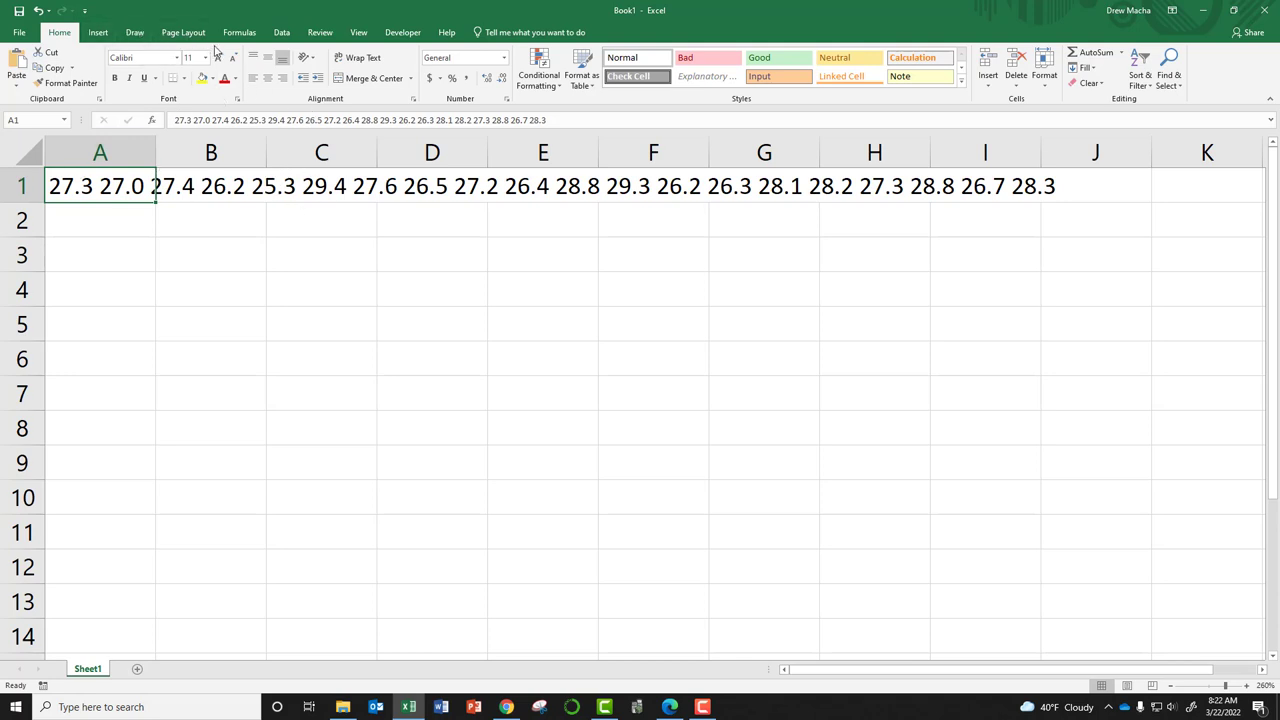
click(284, 32)
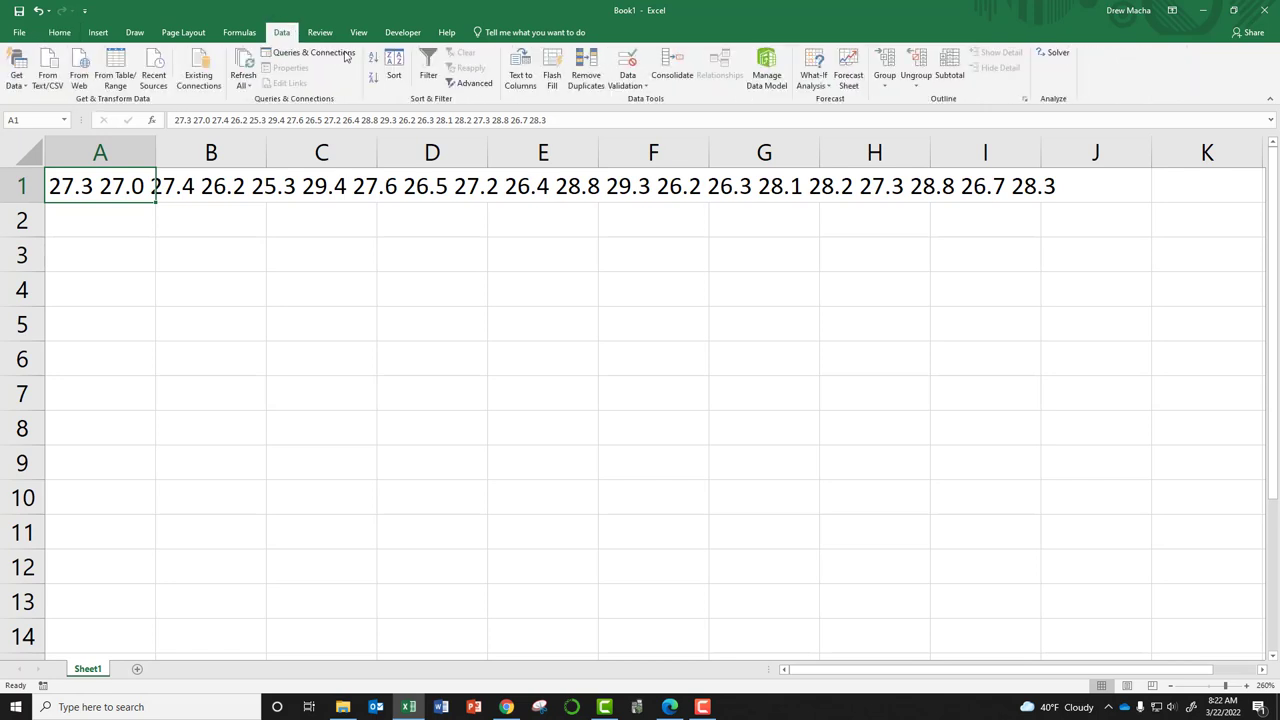
click(522, 80)
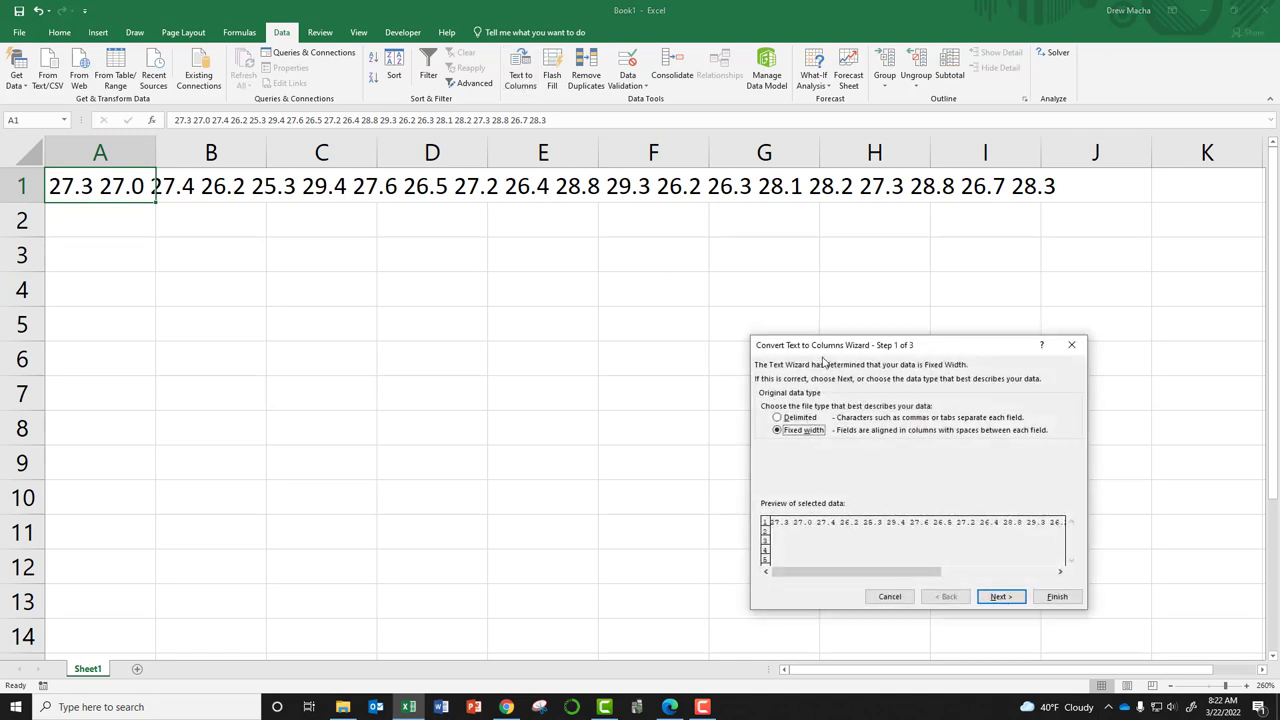
drag(830, 347, 695, 250)
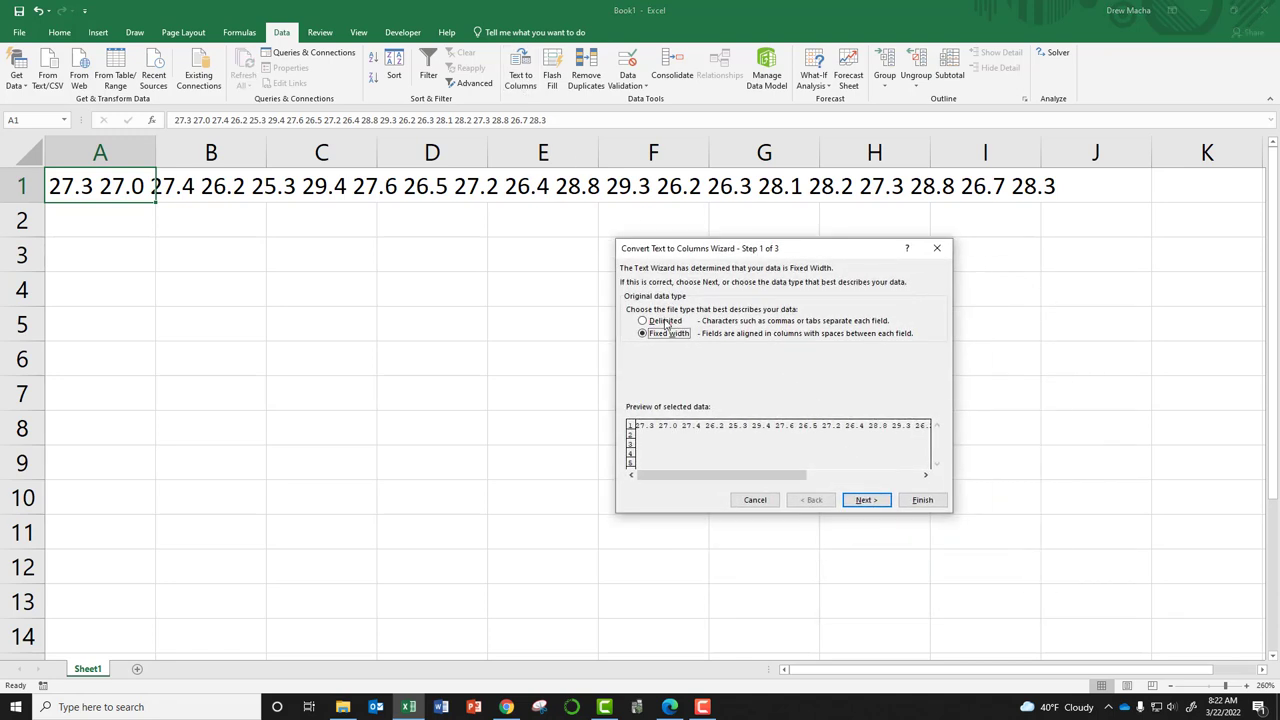
click(665, 321)
click(866, 500)
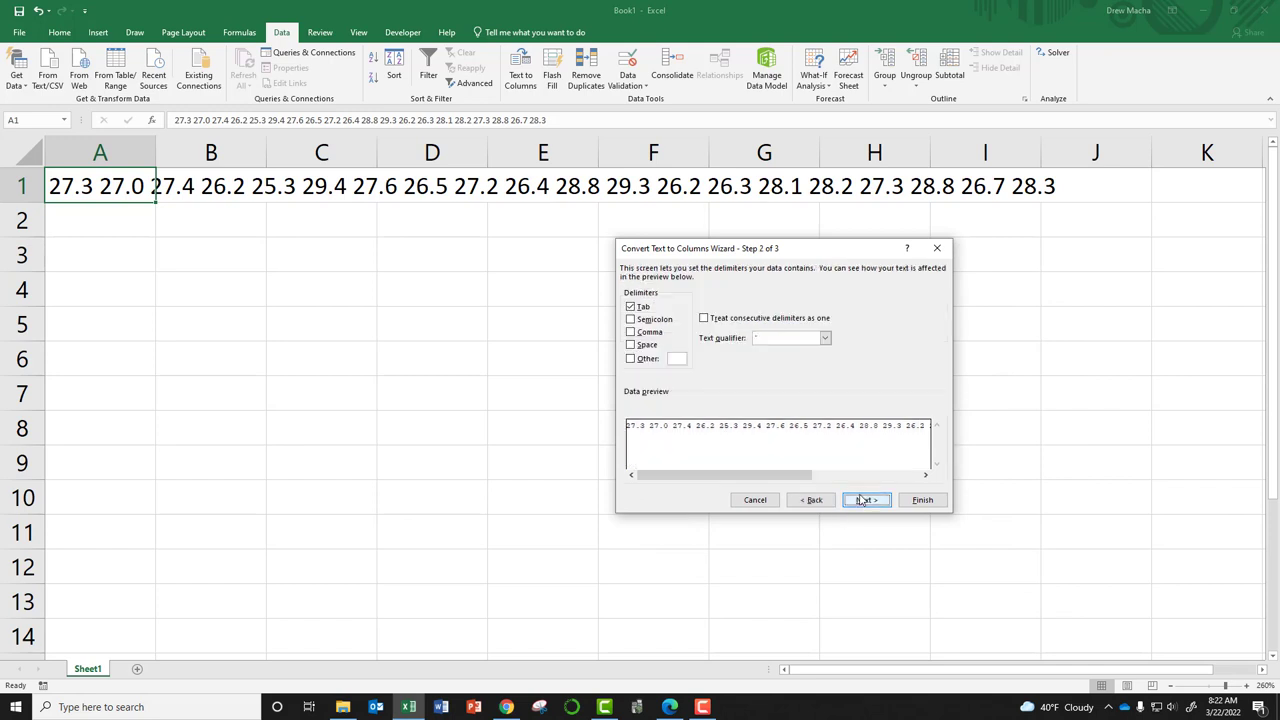
click(631, 345)
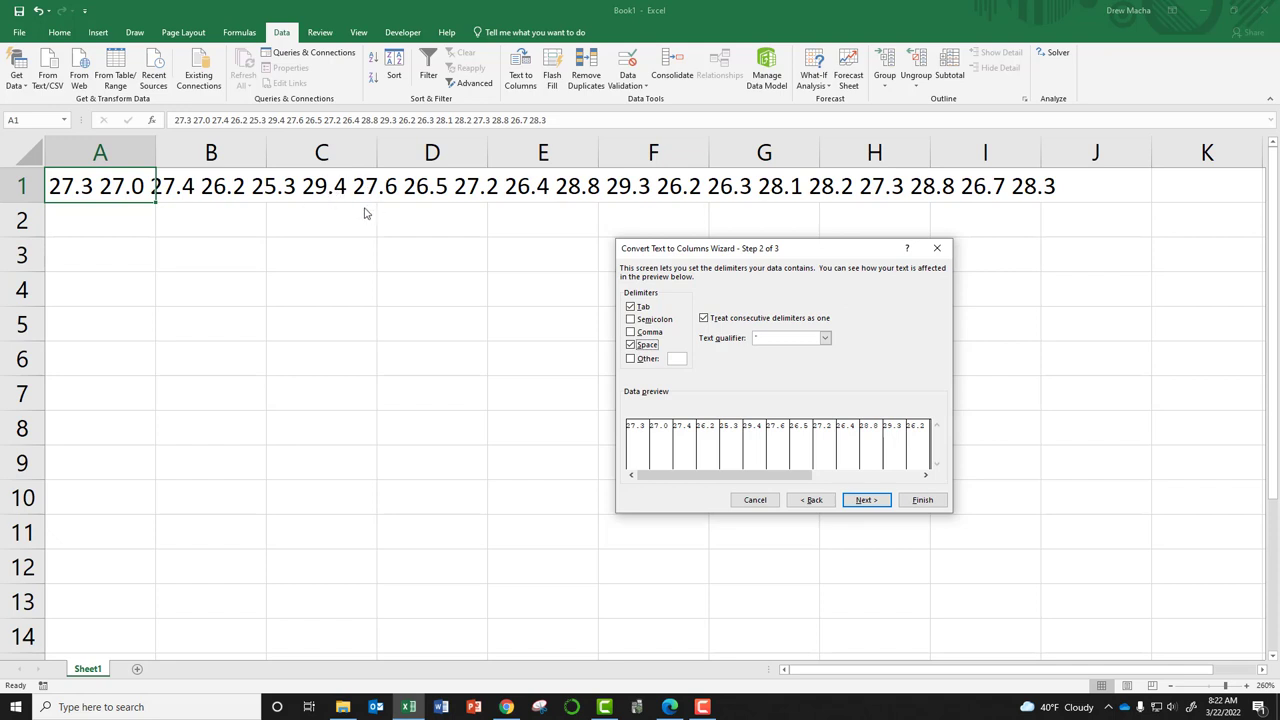
click(859, 502)
click(921, 499)
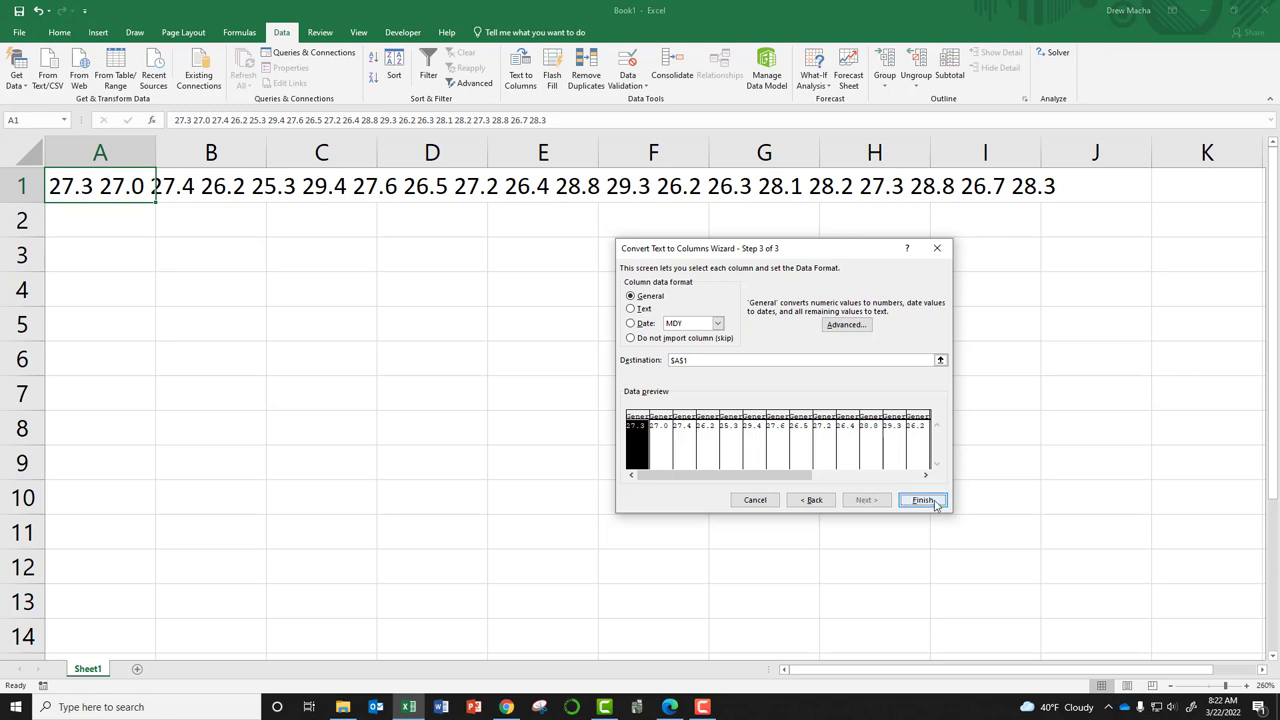
click(270, 194)
click(210, 190)
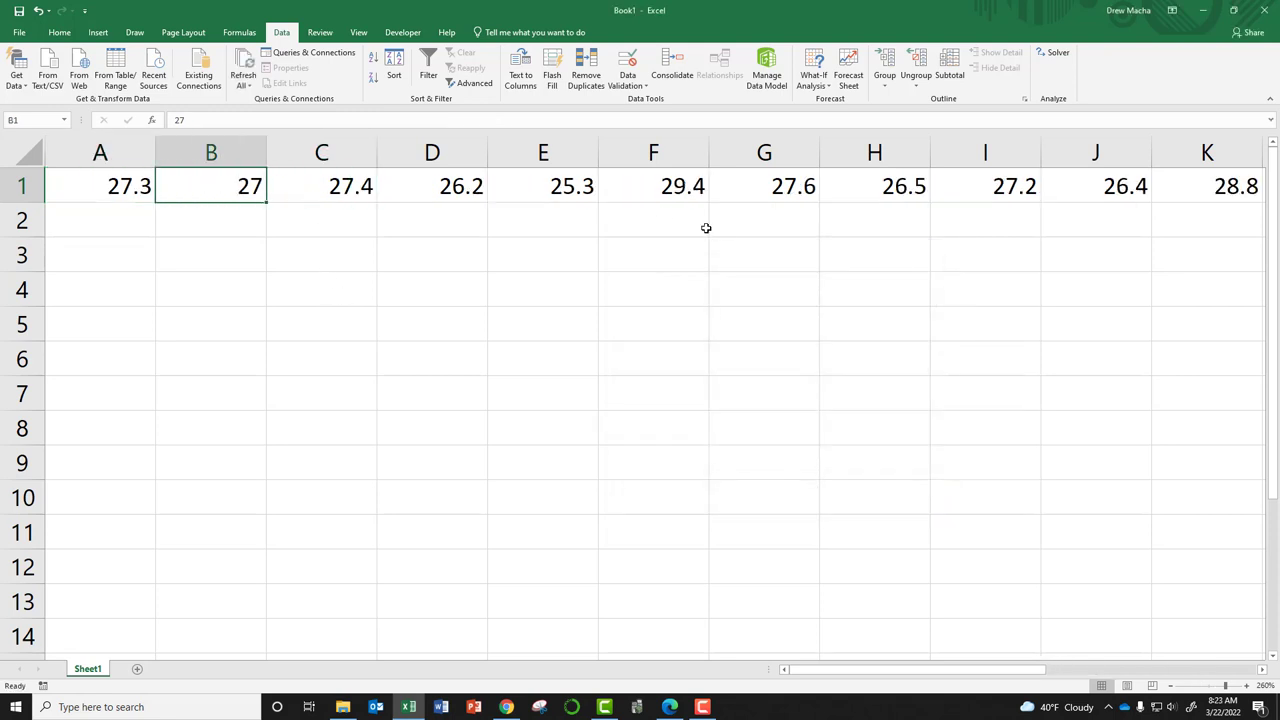
Step: Copy the row of values in A1:T1 and paste it transposed into column A starting at A2
drag(109, 183, 1155, 200)
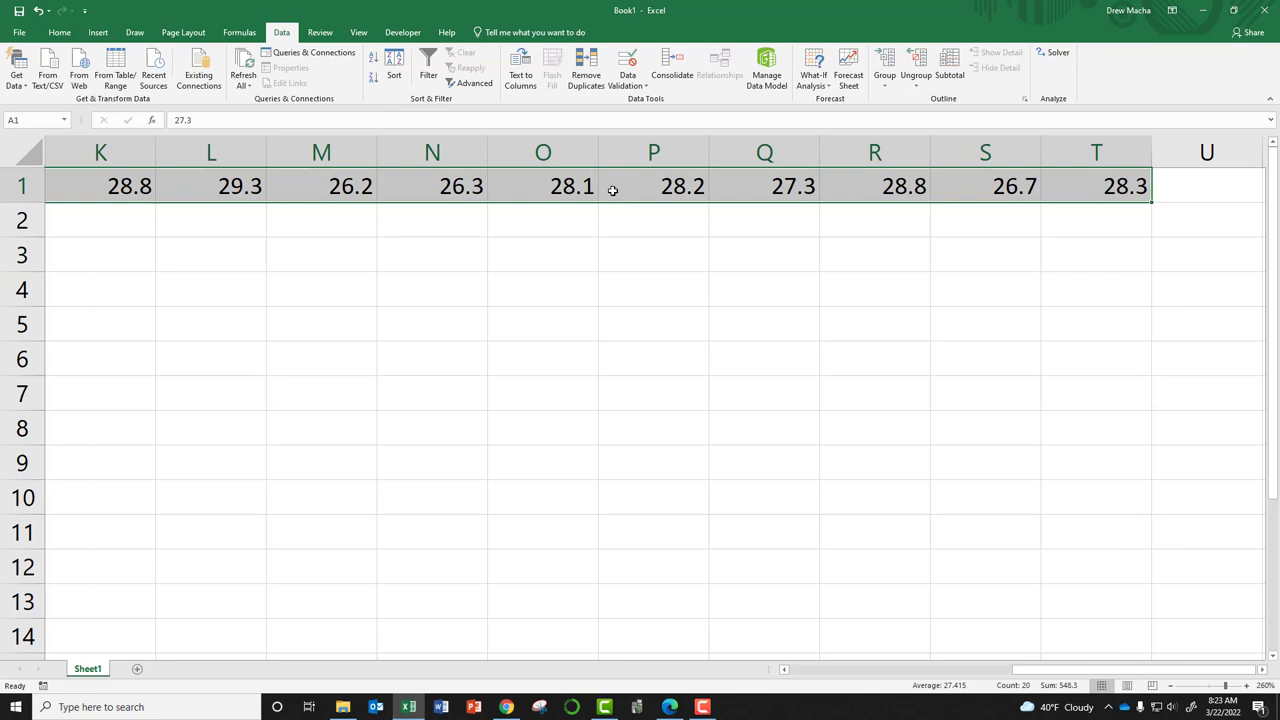
mouse_move(1098, 230)
key(ctrl+c)
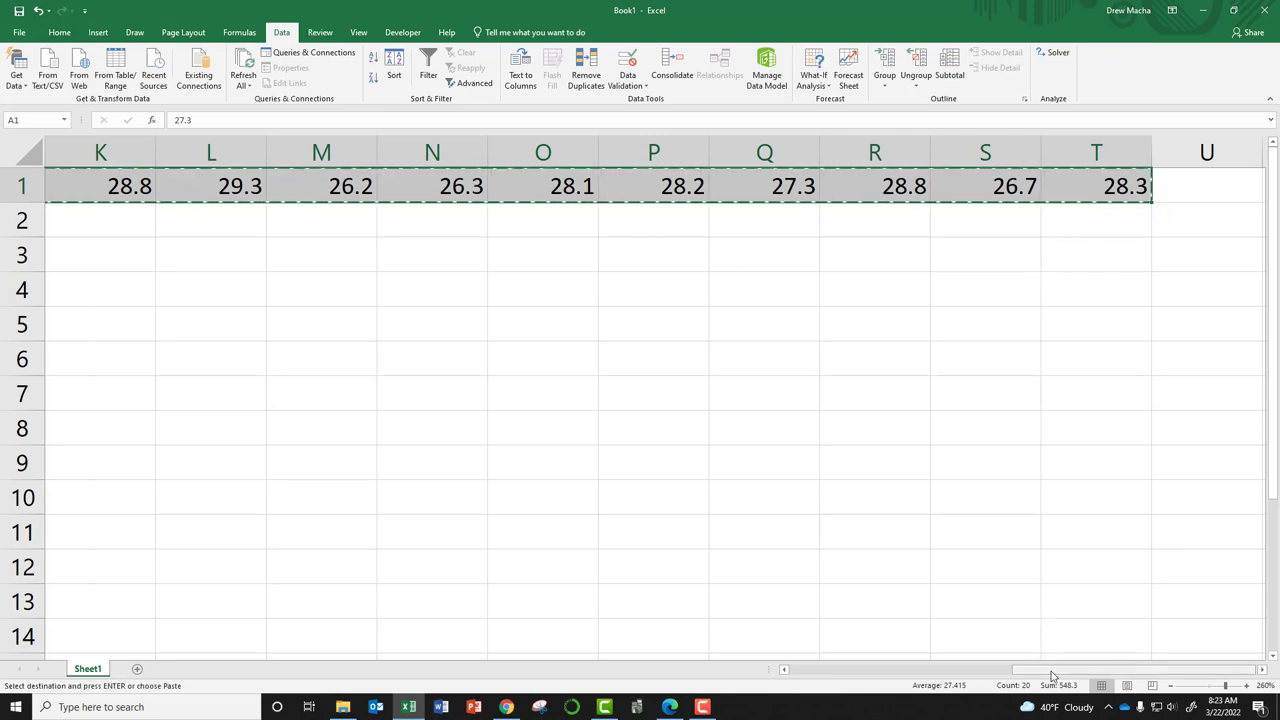
drag(1053, 668, 656, 634)
click(100, 216)
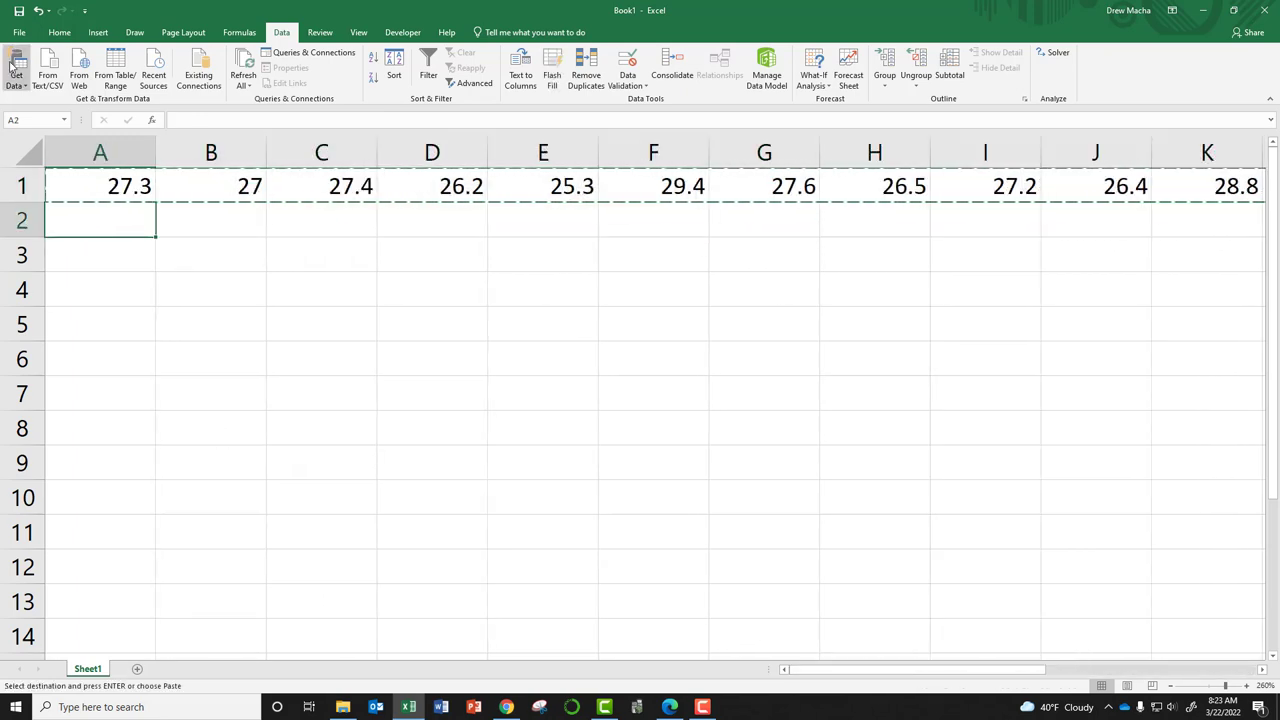
click(58, 33)
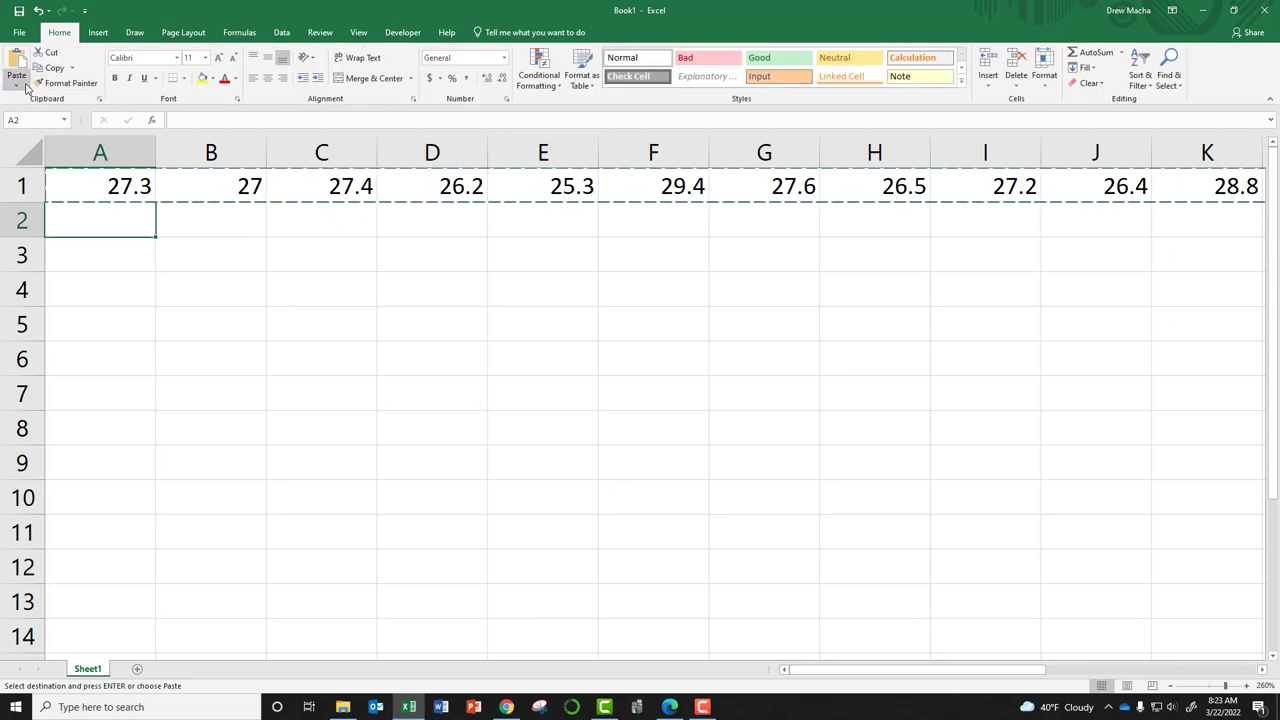
click(26, 86)
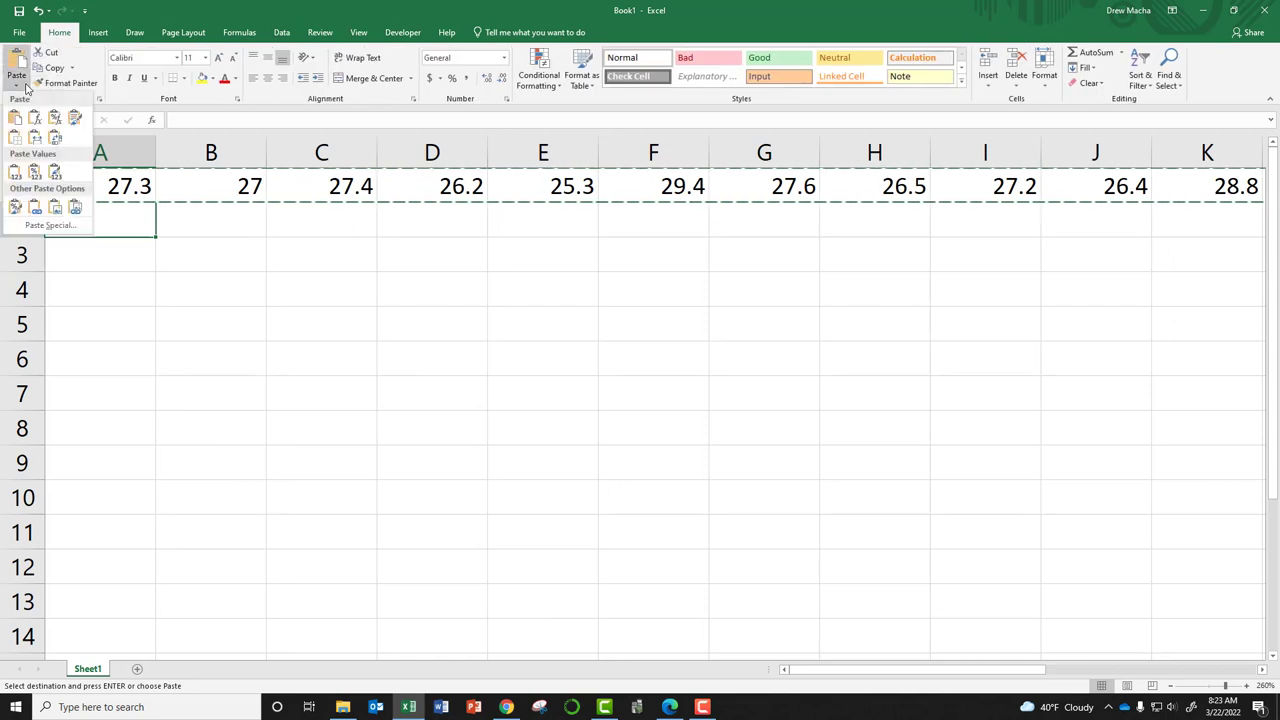
click(55, 138)
click(248, 282)
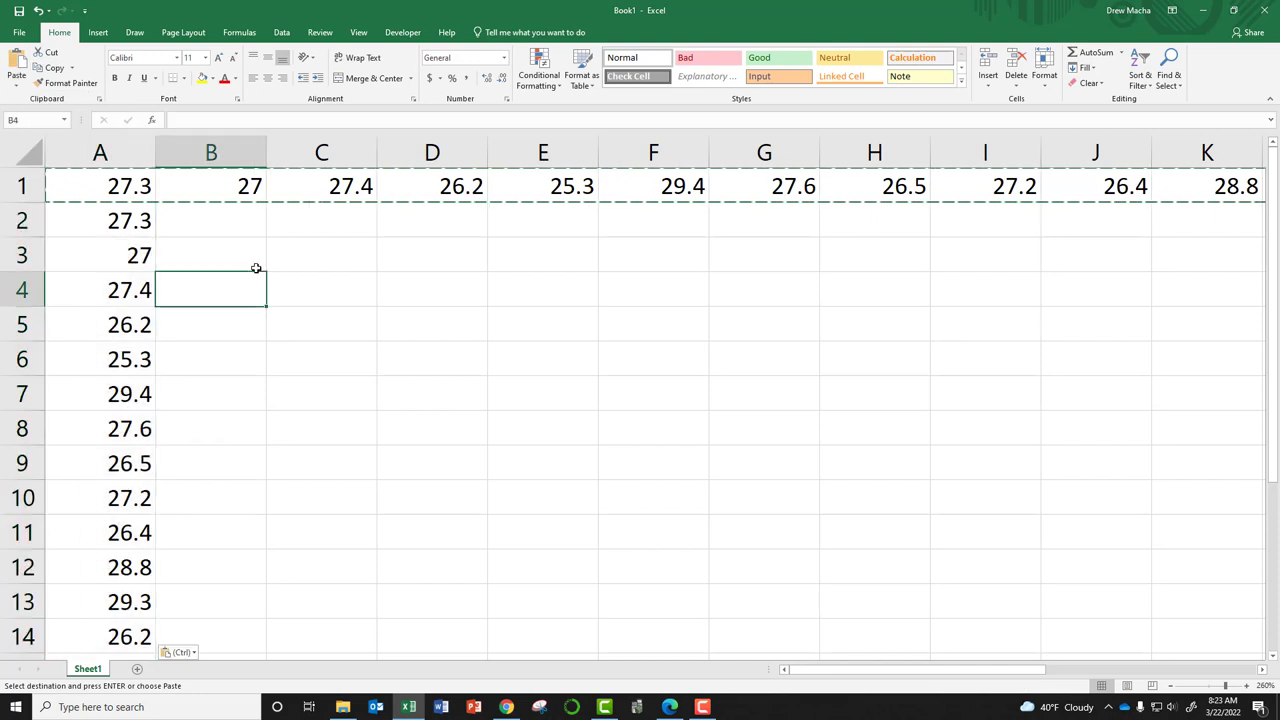
Step: Delete the original horizontal data in row 1 so the column of values starts at A1
click(31, 184)
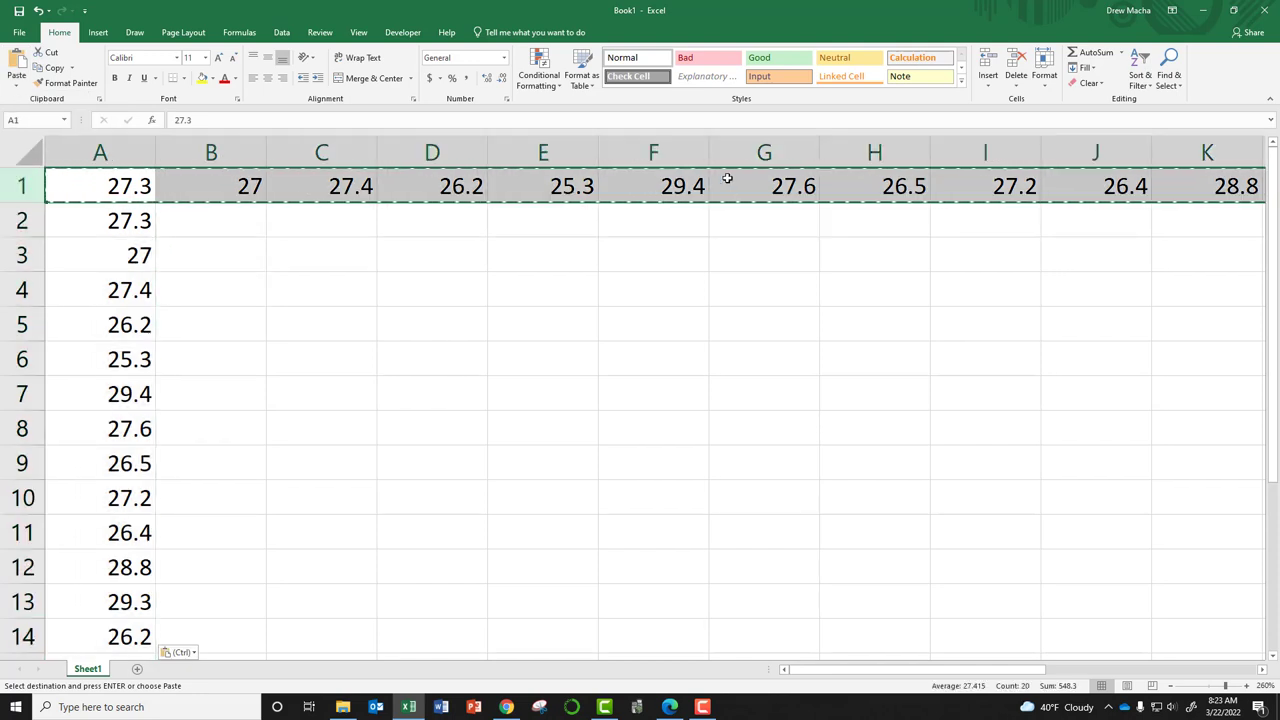
click(223, 257)
click(31, 188)
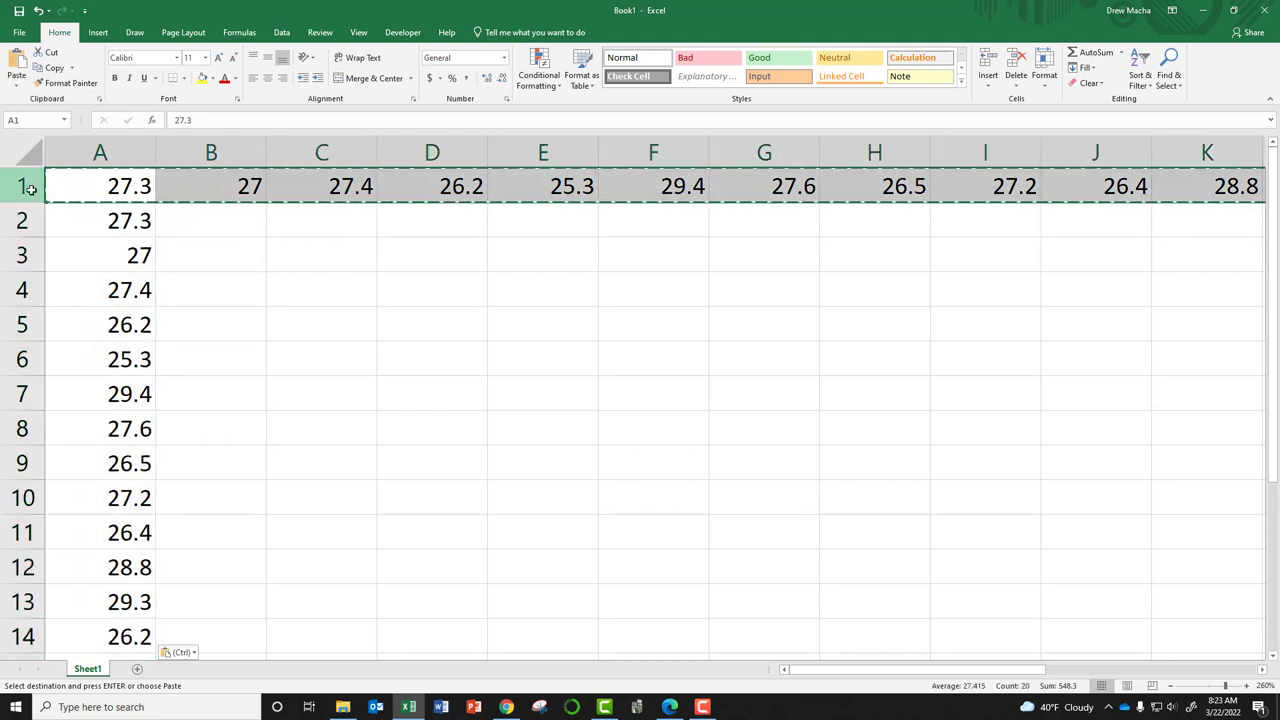
click(1016, 85)
click(1057, 117)
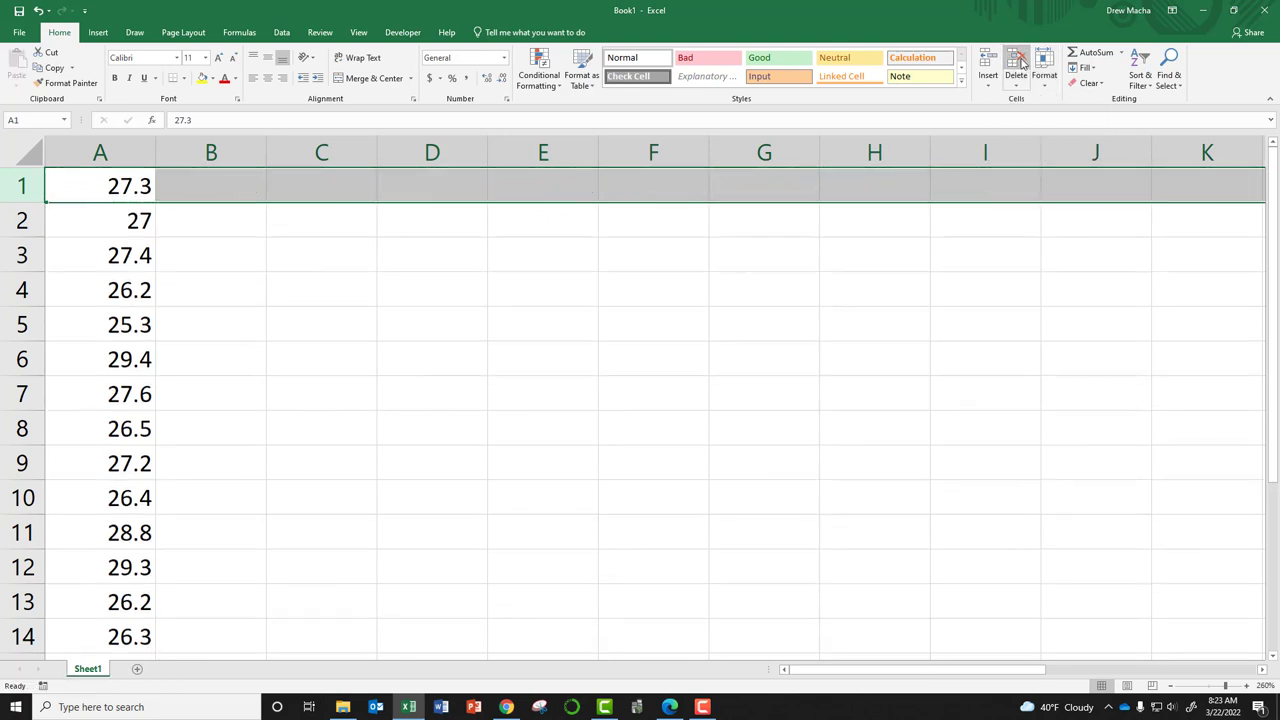
click(494, 322)
Step: Review the full list of tusk lengths in A1:A20, and switch back to the PDF lecture in Edge
scroll(215, 255, down, 4)
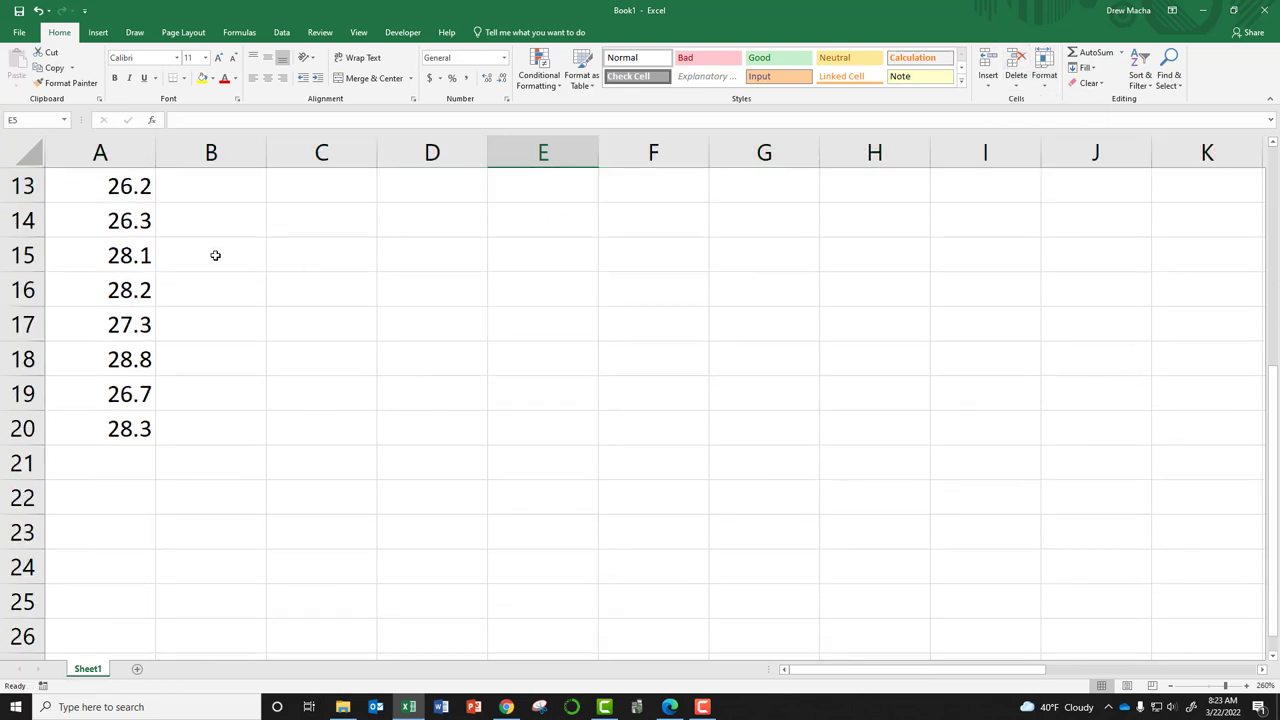
click(91, 429)
scroll(191, 325, up, 4)
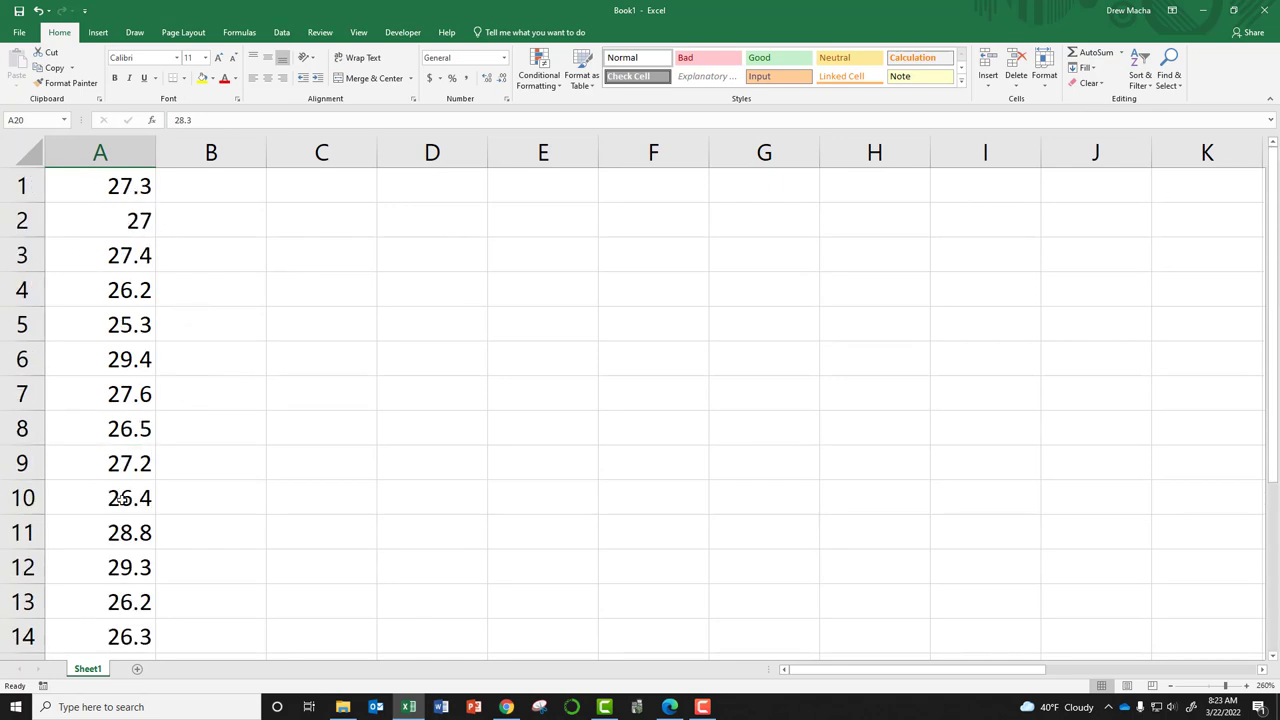
scroll(120, 500, down, 4)
click(121, 384)
scroll(194, 349, up, 4)
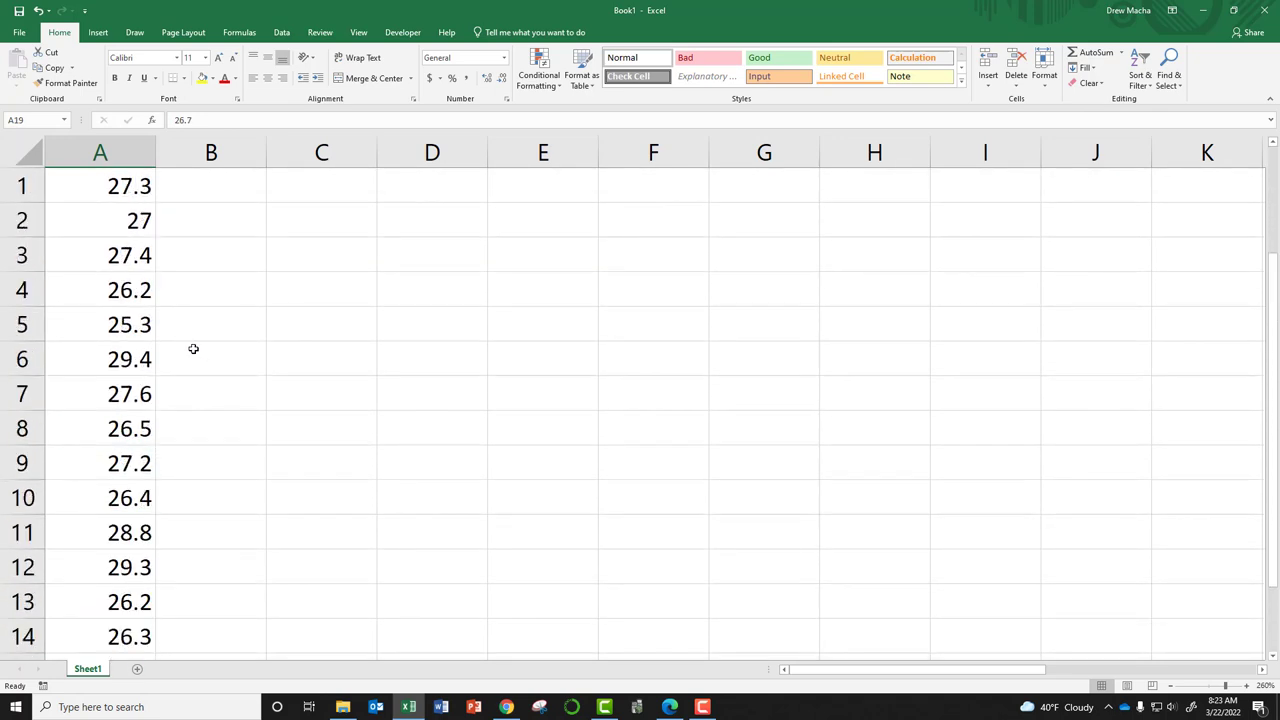
click(1171, 686)
click(1171, 686)
click(1171, 686)
click(1171, 686)
click(1171, 686)
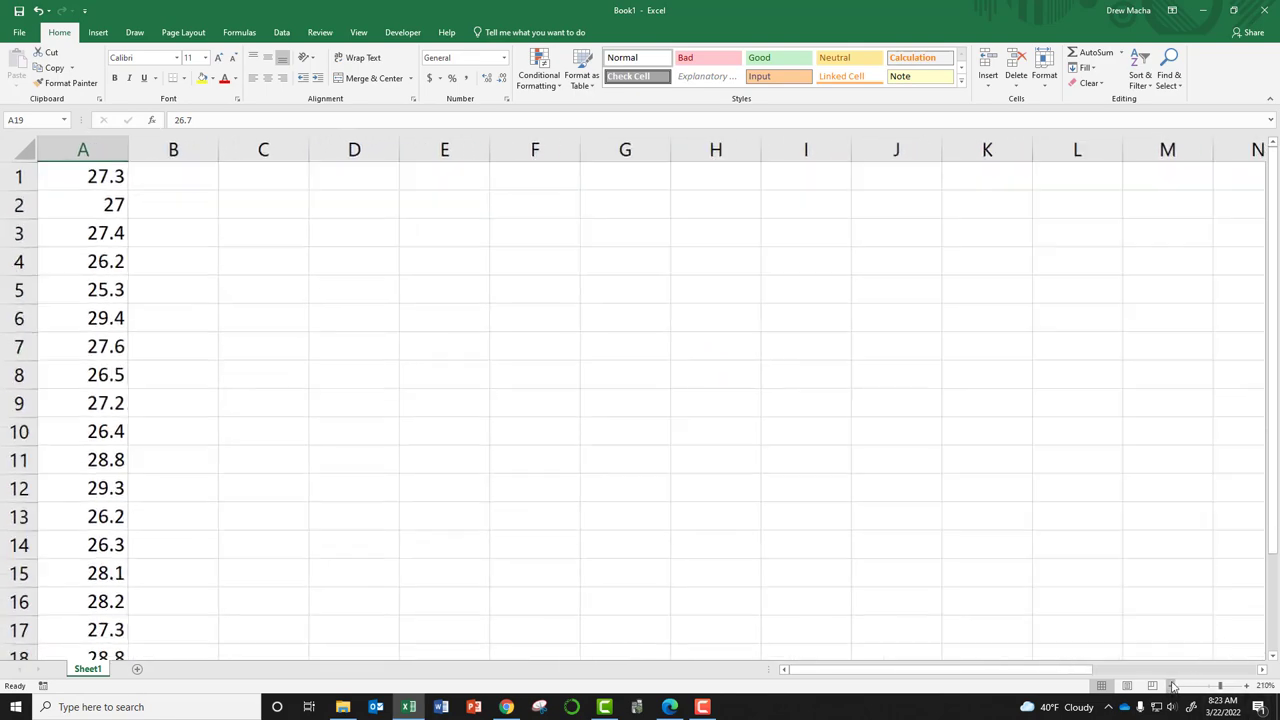
click(1171, 686)
click(1171, 686)
click(1171, 686)
click(483, 537)
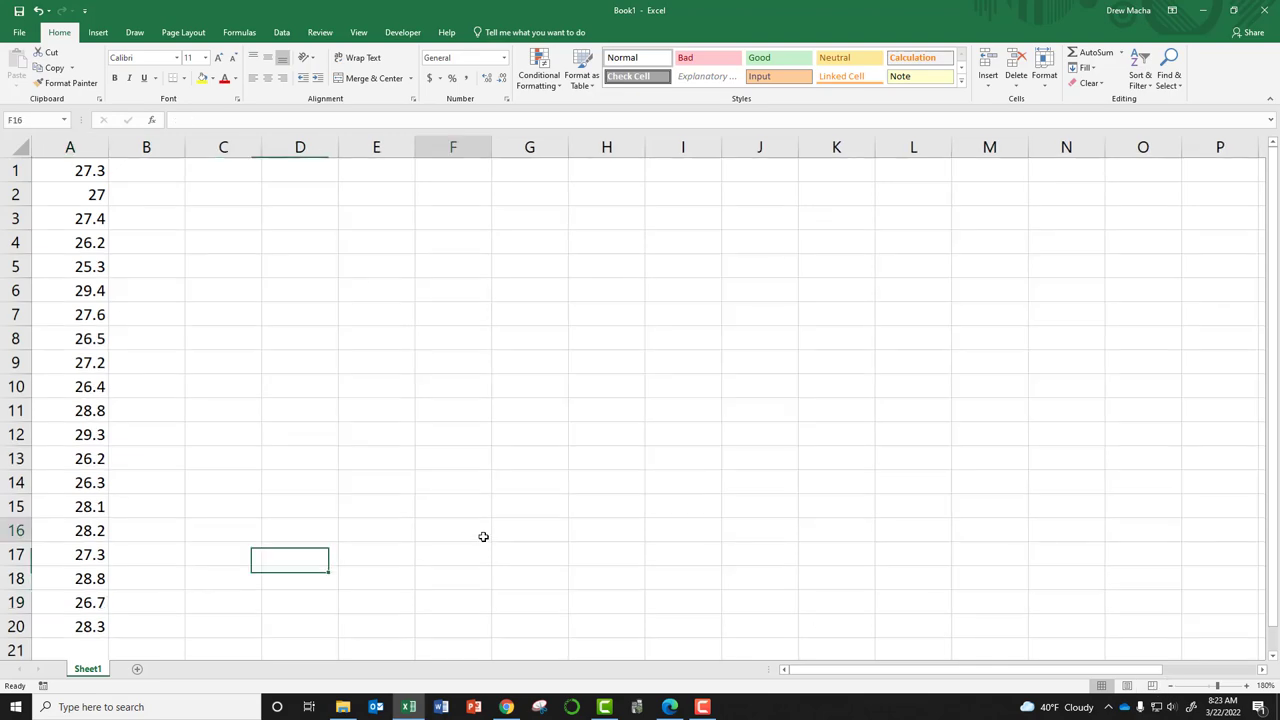
click(670, 707)
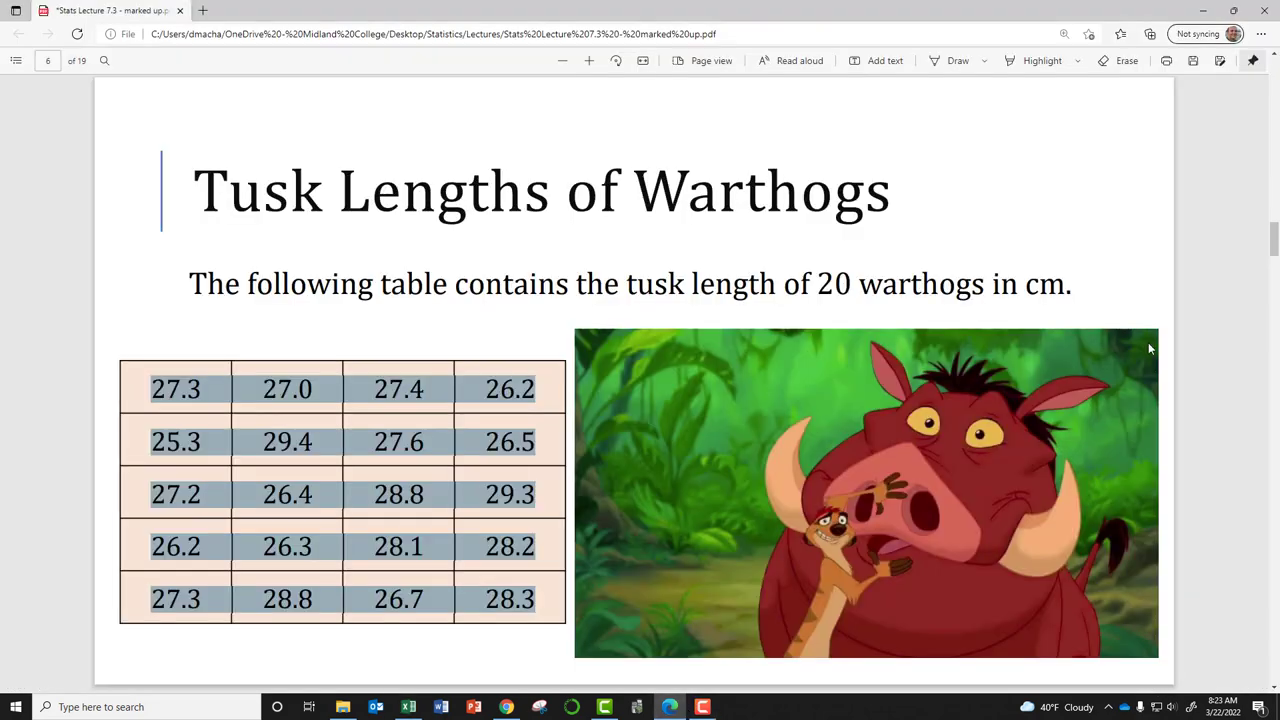
Step: Advance the PDF lecture to page 7 with the calculation instructions, and switch back to Excel
click(1227, 325)
key(Right)
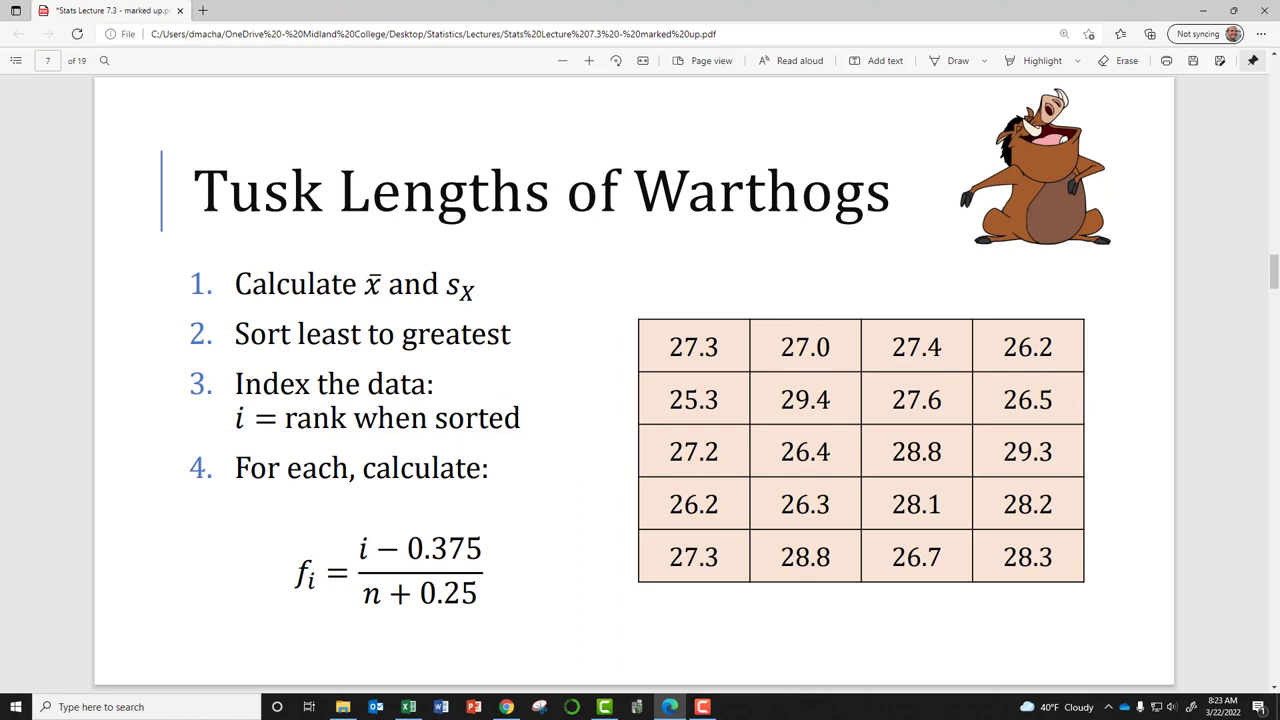
click(410, 707)
Step: Label C2 "sample mean" and C3 "sample standard deviation", and fit column C's width to the text
click(211, 196)
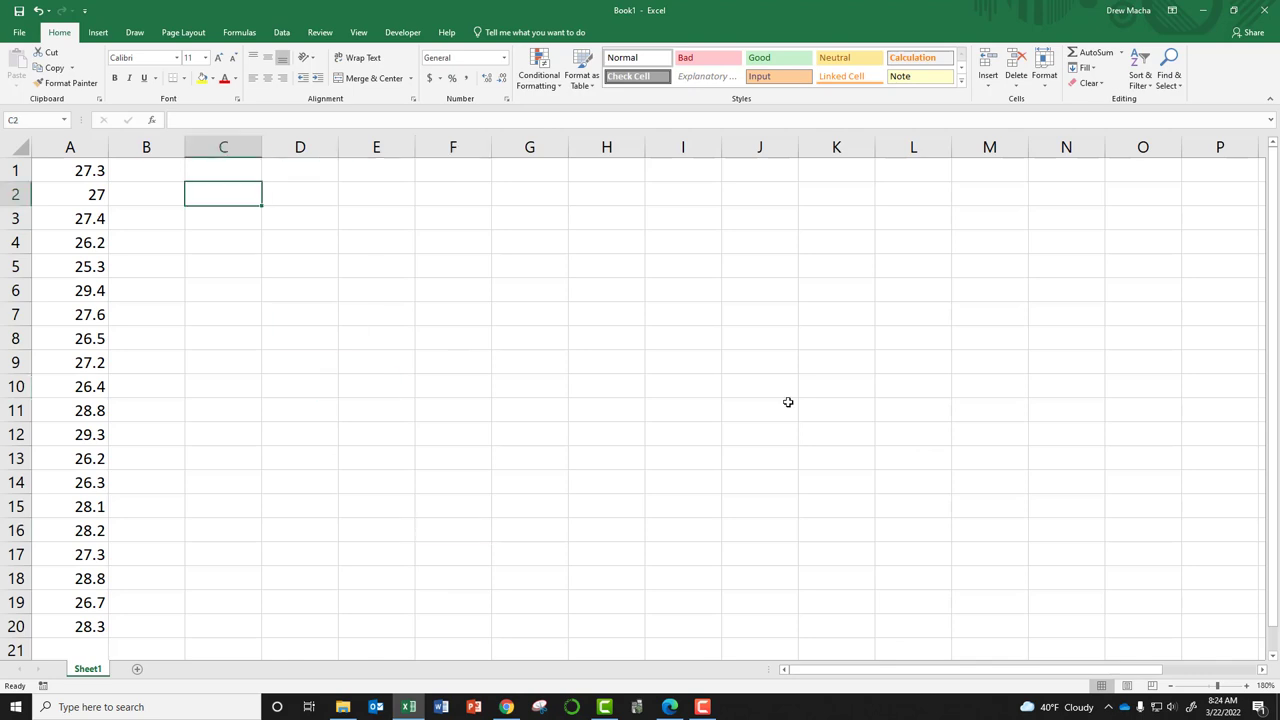
text(sample)
key(Return)
key(Up)
text(sample mean)
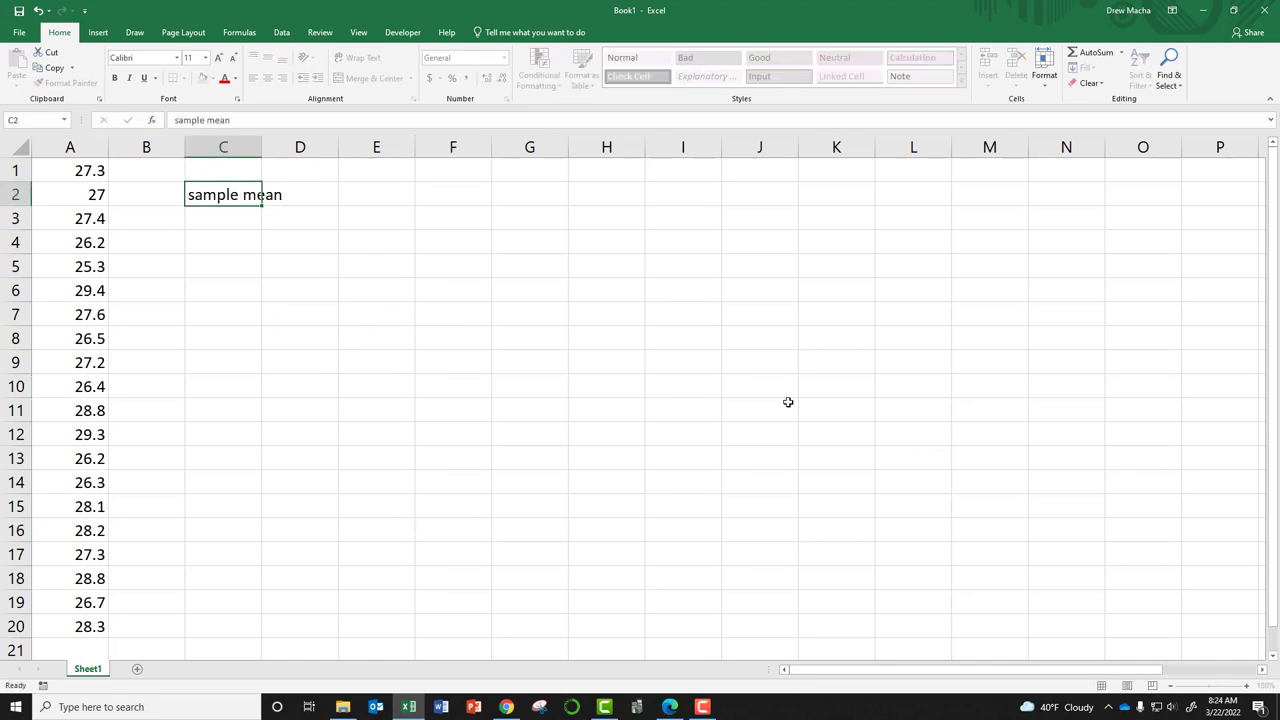
key(Return)
text(sample stand)
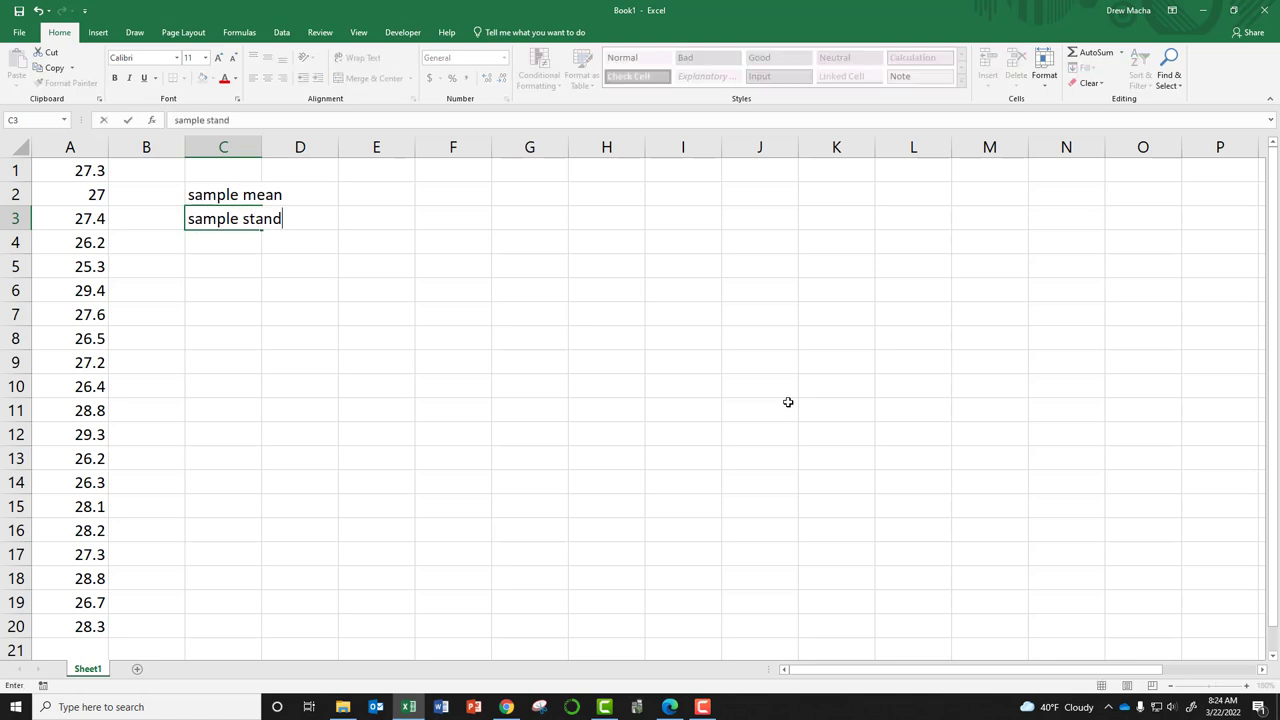
text(ard deviation)
key(Return)
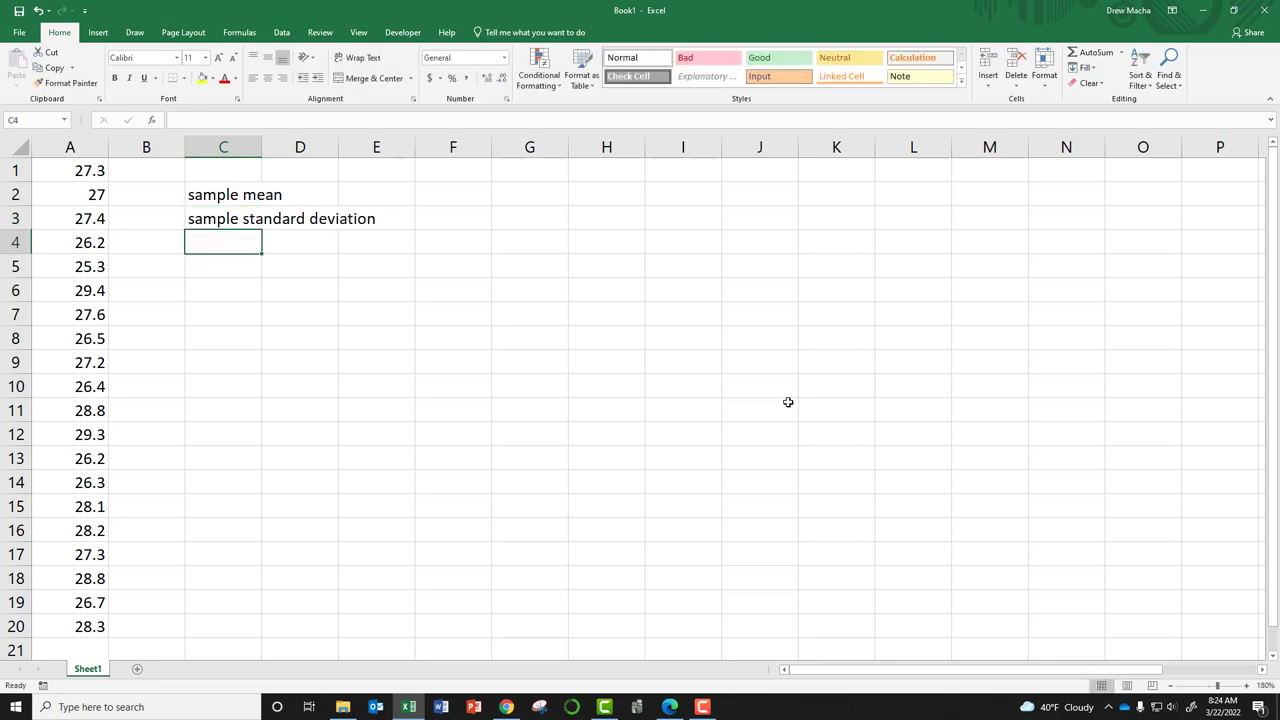
double_click(261, 147)
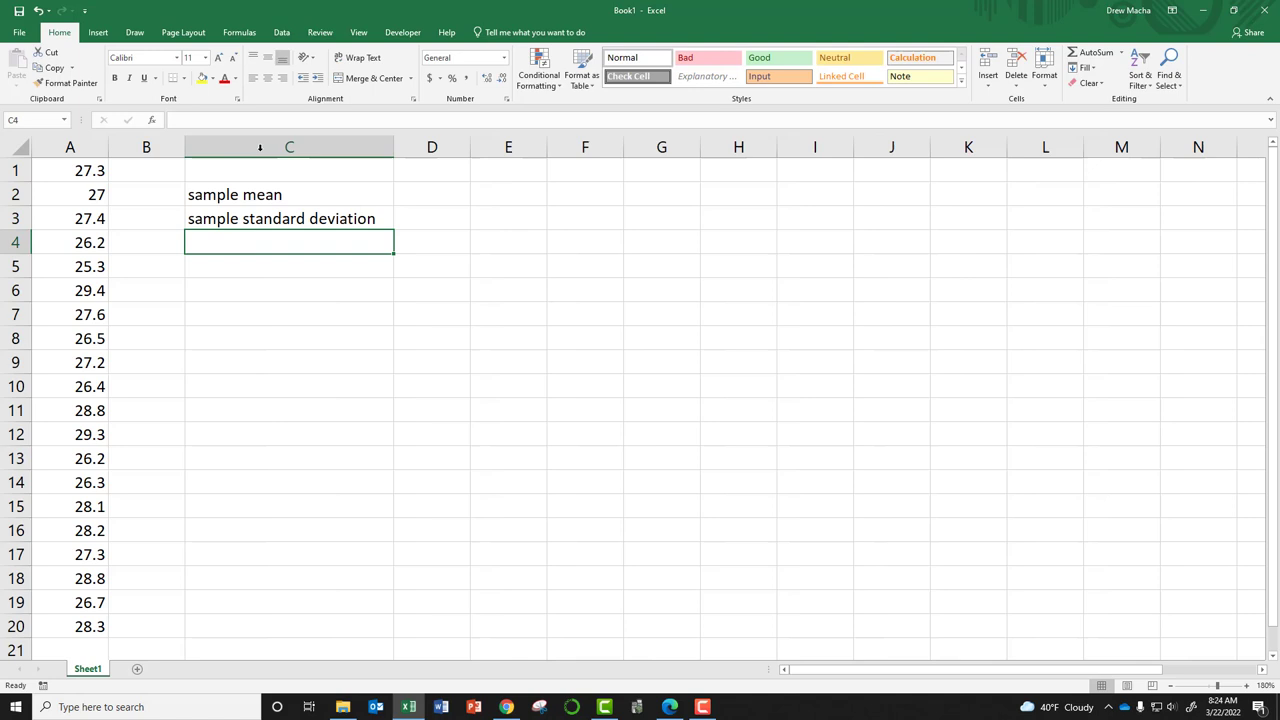
Step: Calculate the sample mean in D2 with the formula =average(A:A)
click(417, 191)
text(=a)
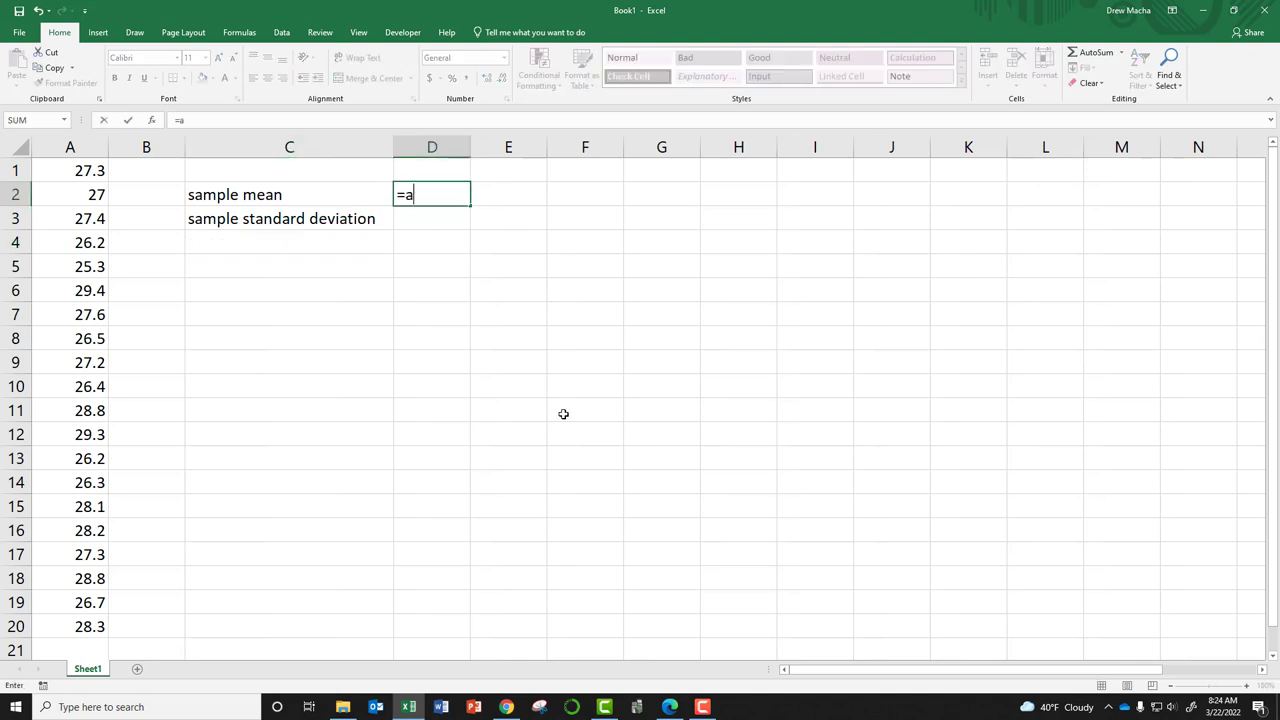
text(verage(A:A)
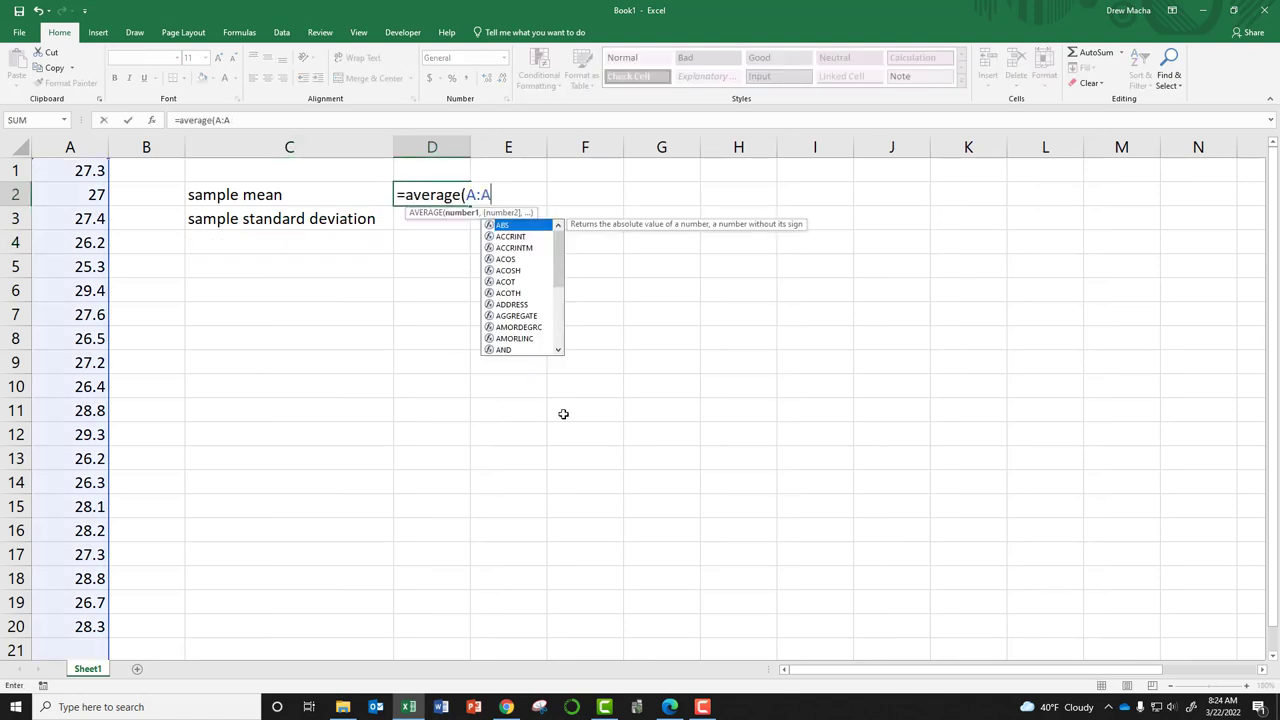
text())
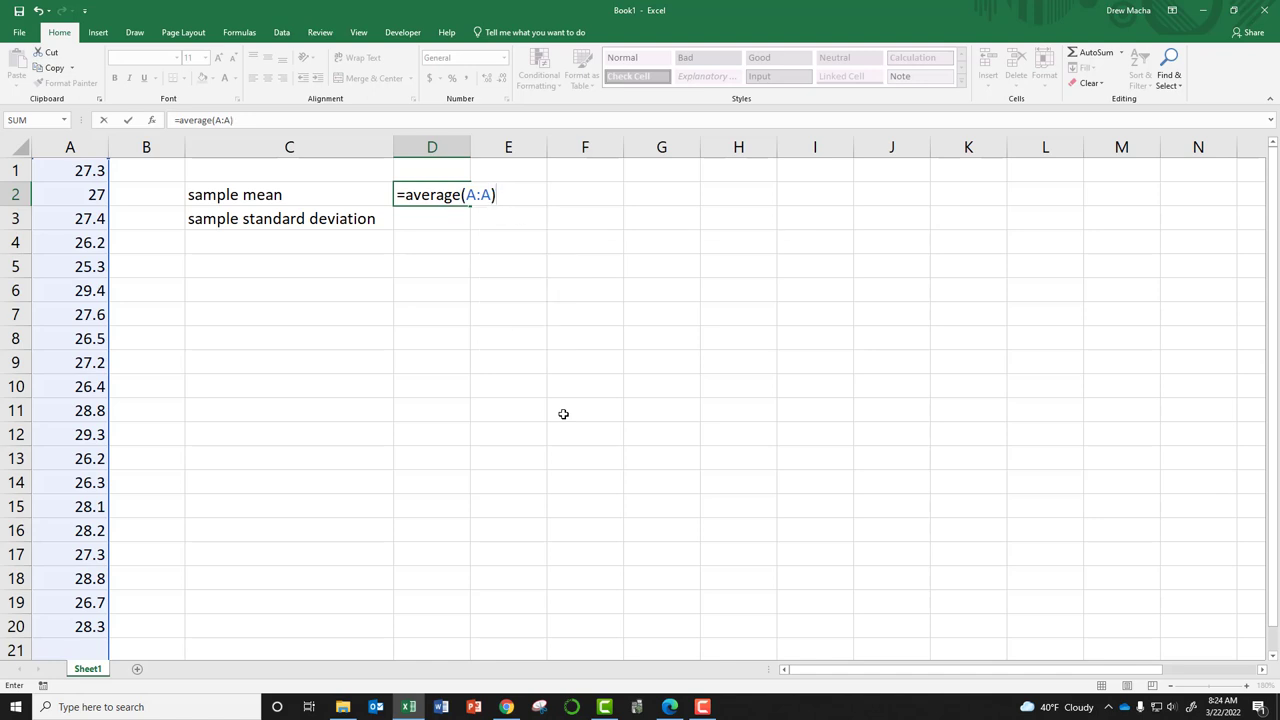
key(Return)
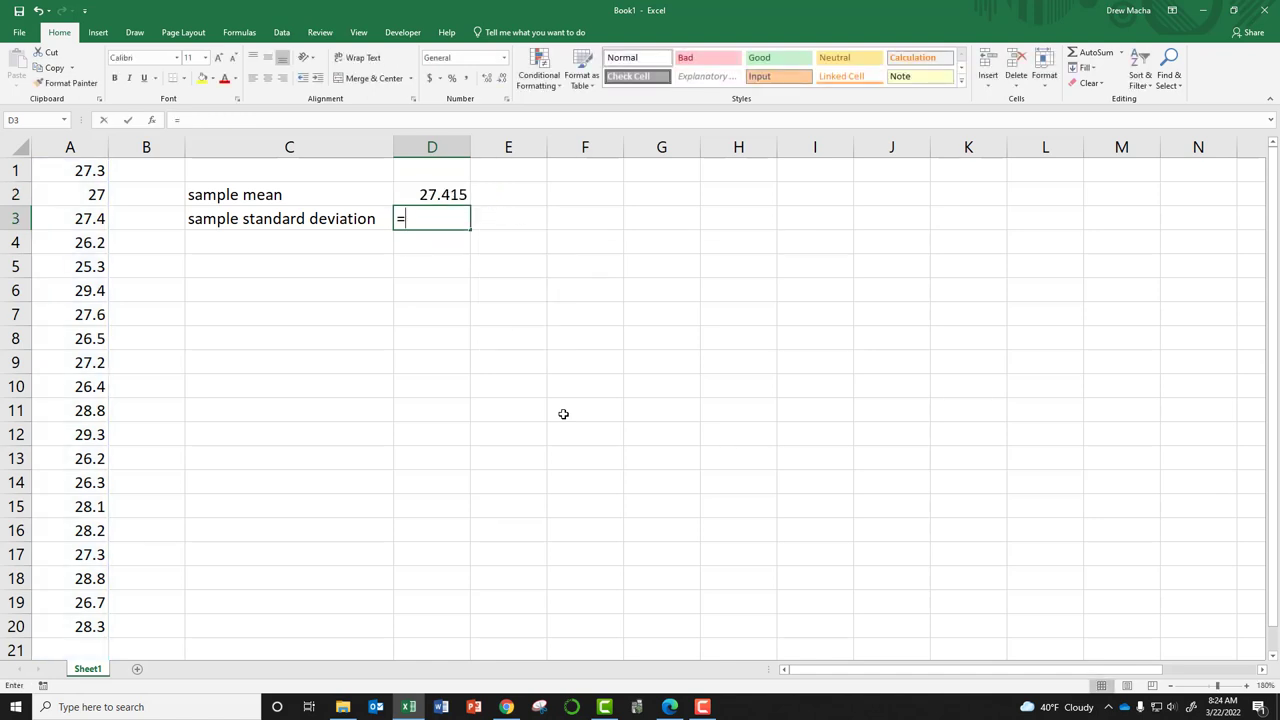
Step: Calculate the sample standard deviation in D3 with the formula =stdev.s(A:A)
text(=)
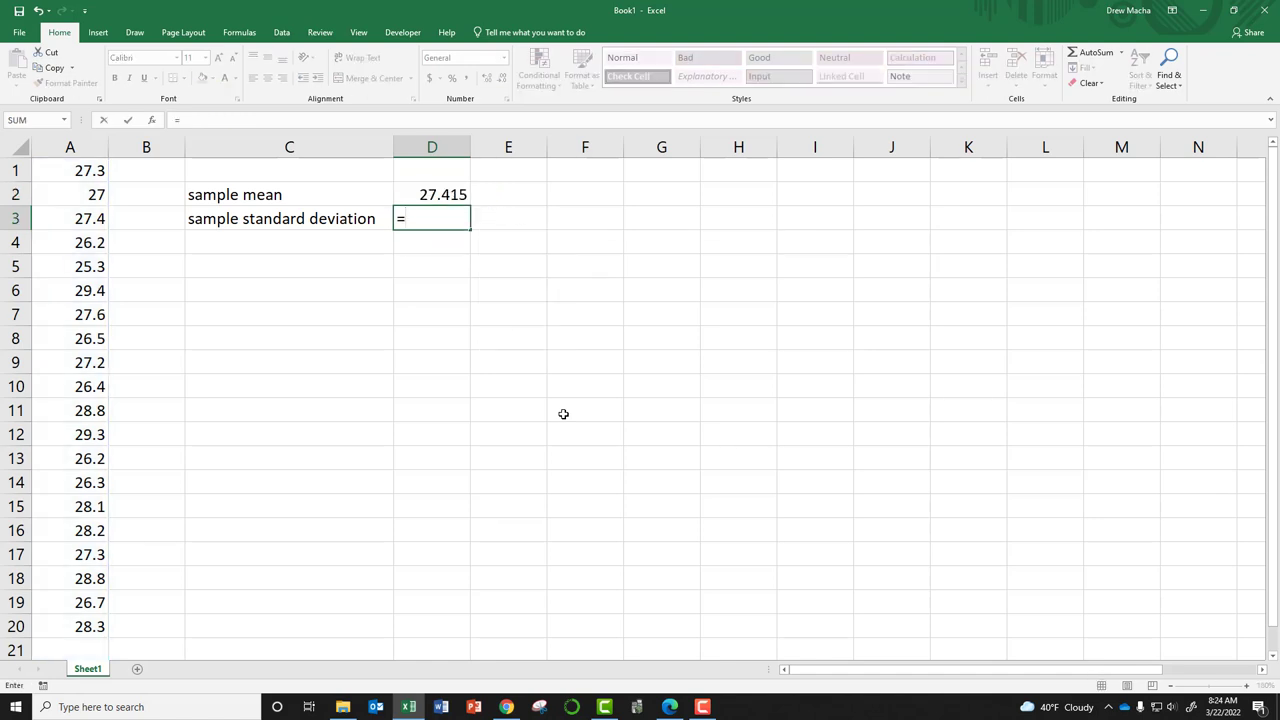
text(stdev)
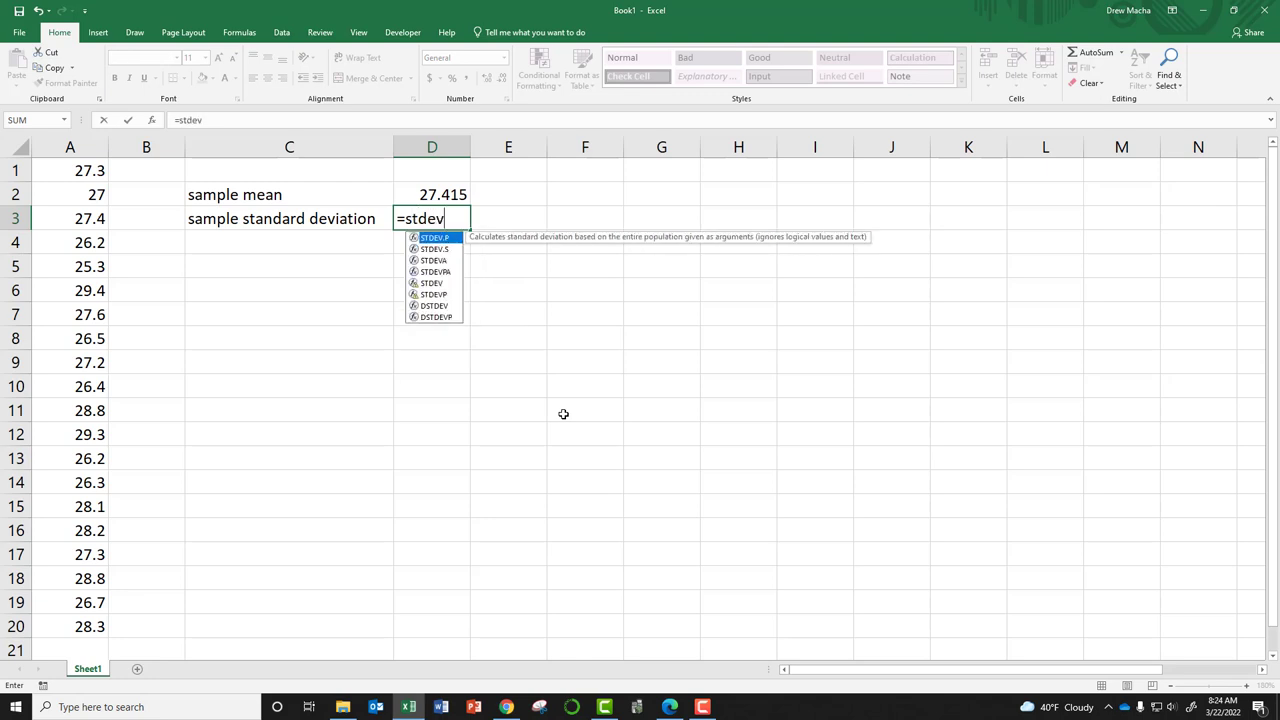
text(.s(A:A))
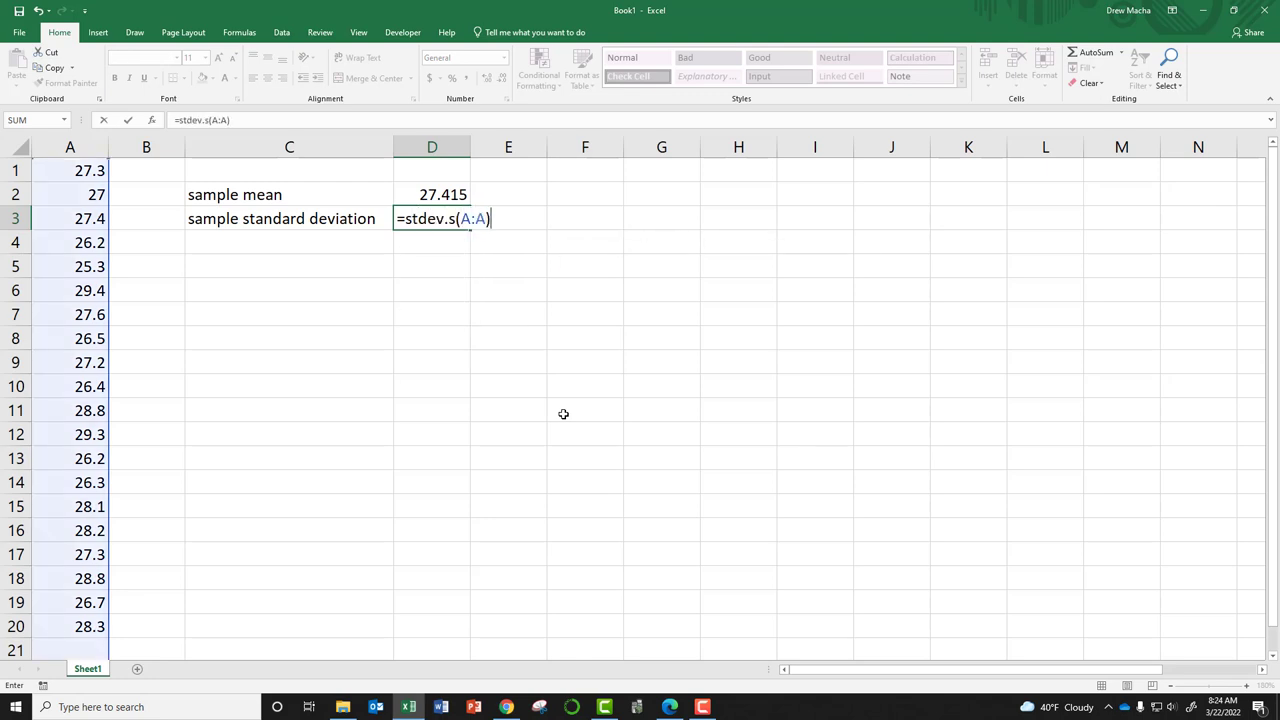
key(Return)
click(596, 222)
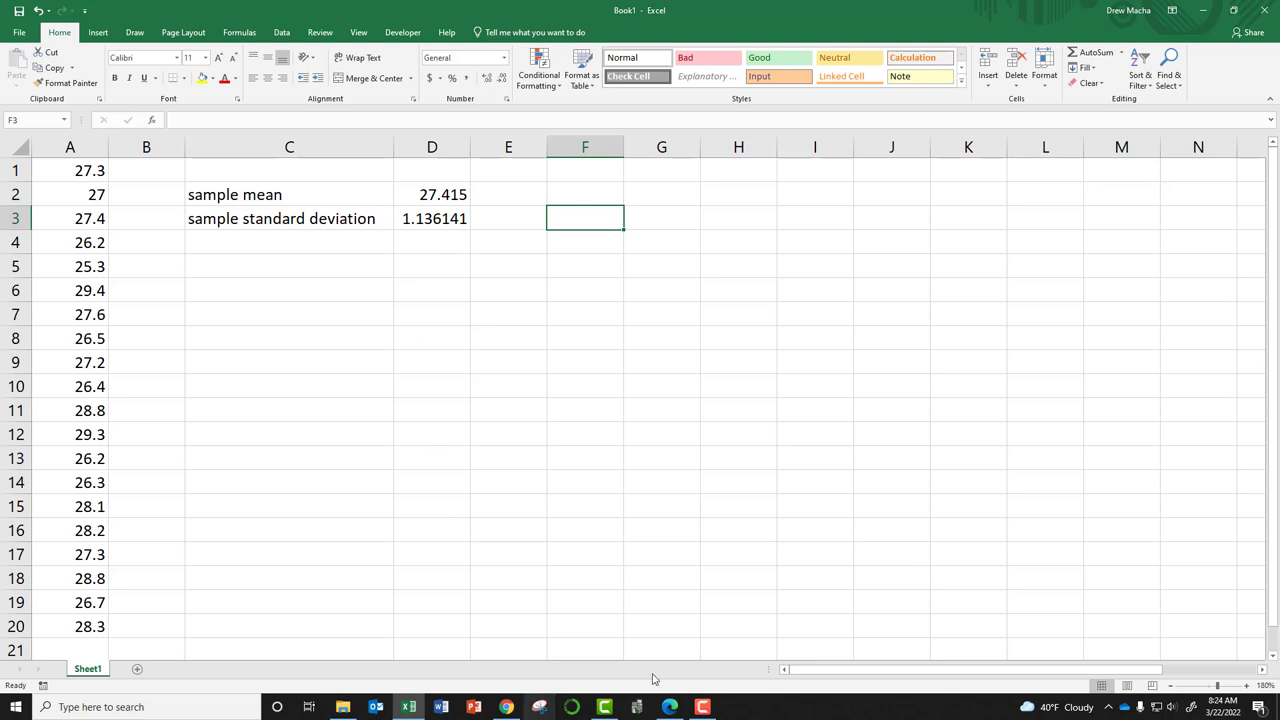
Step: Check the instructions in the PDF lecture in Edge, and sort column A in Excel from smallest to largest
click(672, 707)
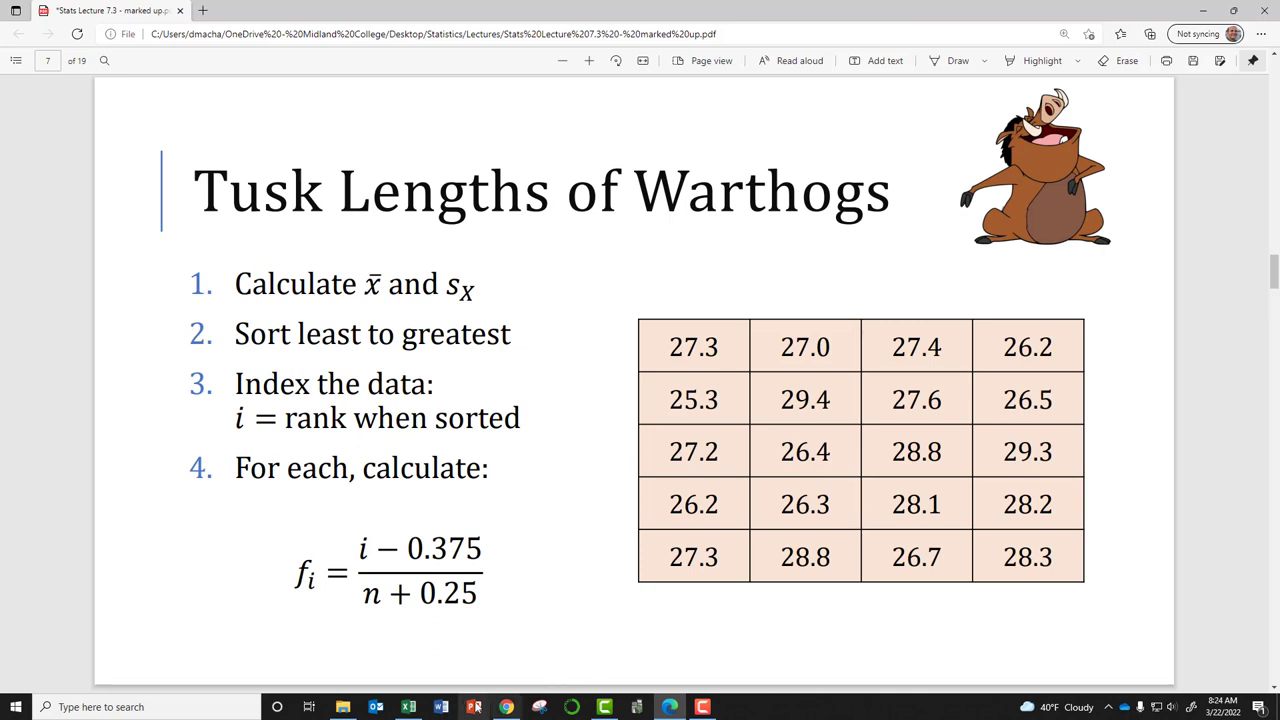
click(408, 707)
click(288, 310)
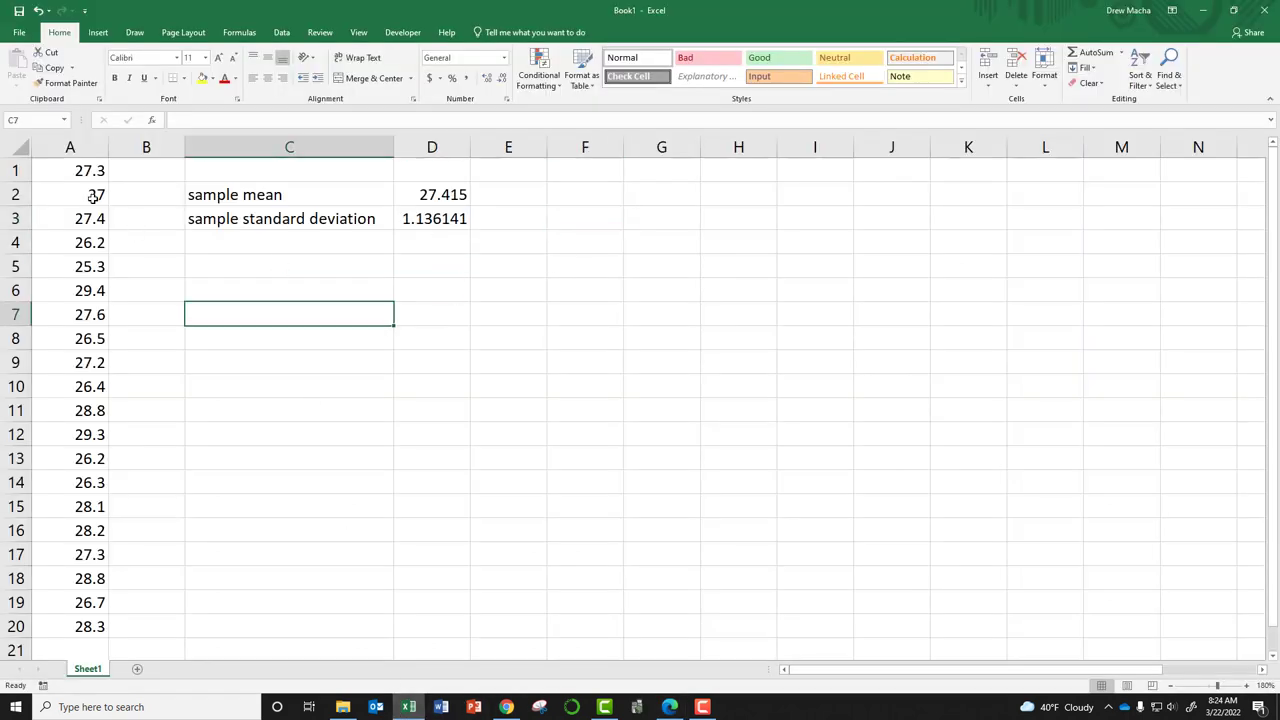
click(71, 147)
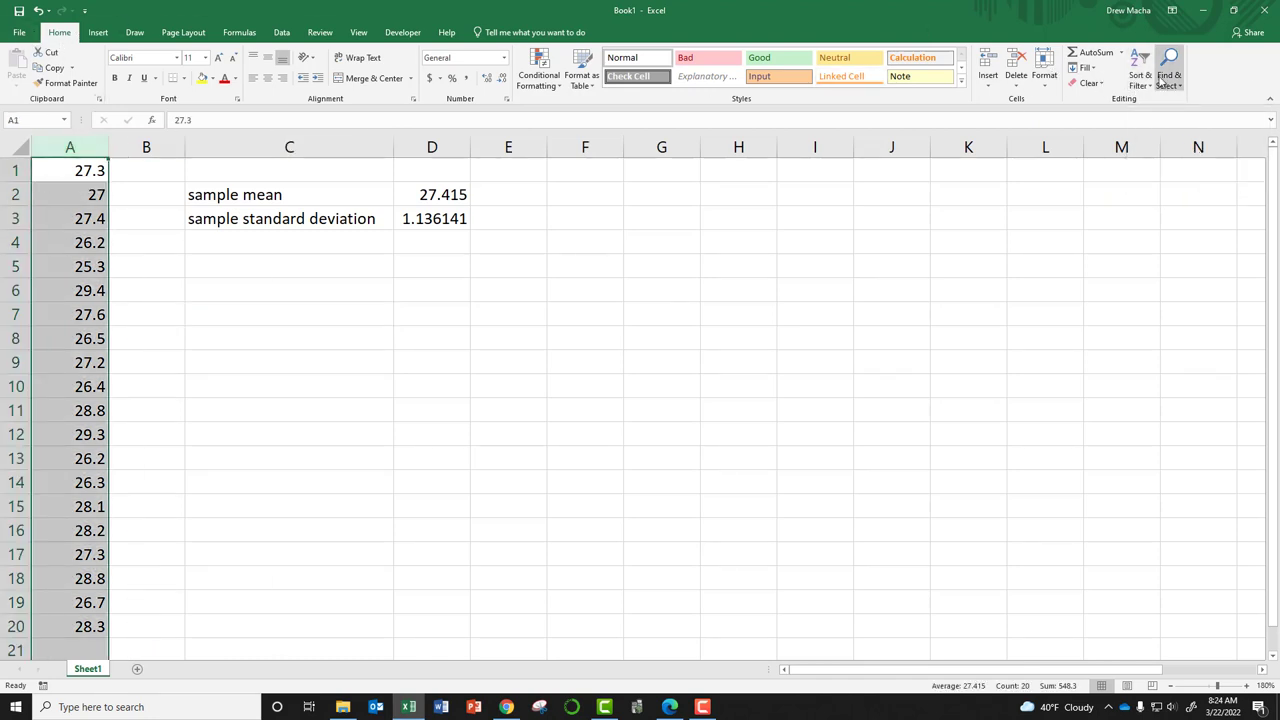
click(1140, 78)
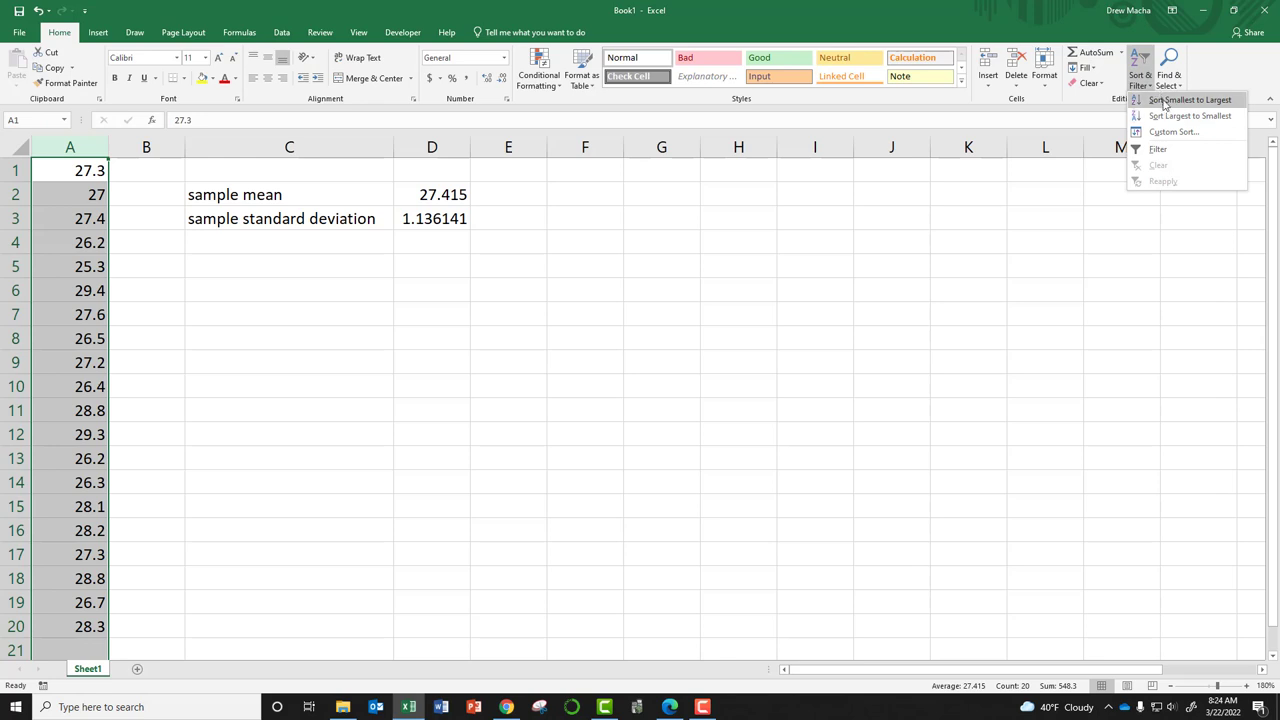
click(1163, 102)
click(475, 323)
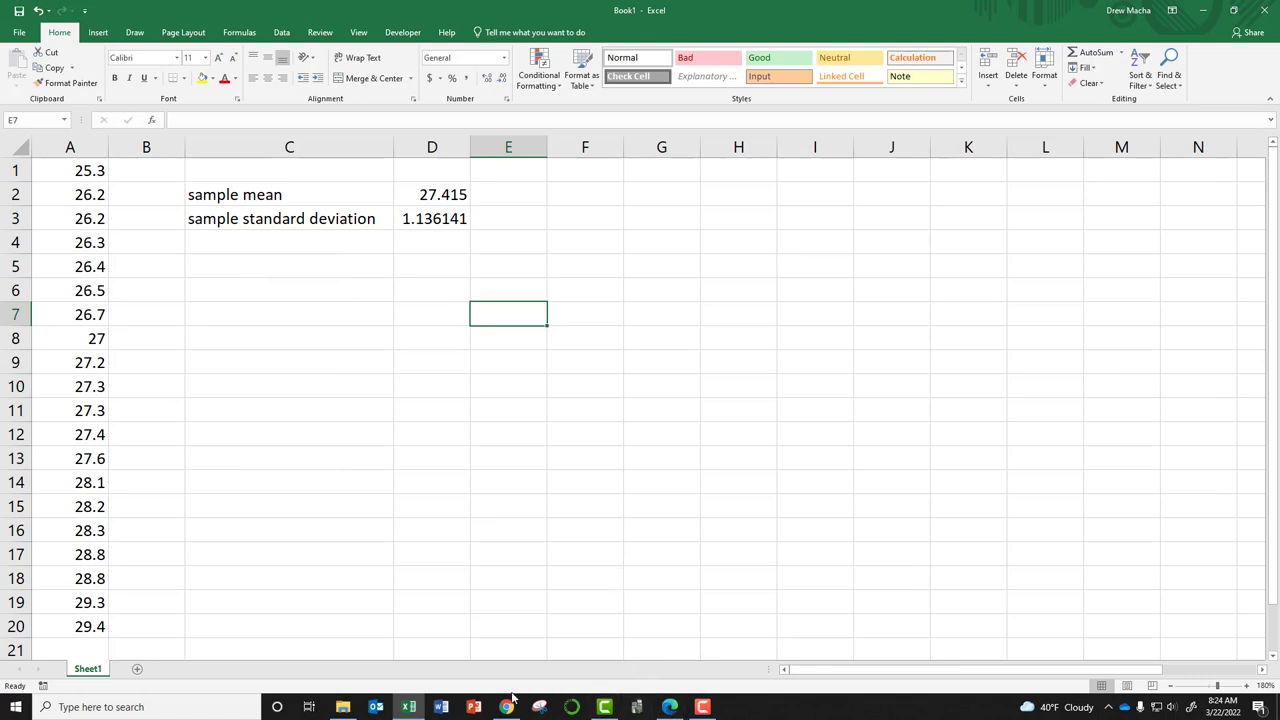
Step: Read the indexing instruction and the f value formula on lecture page 7 in Edge, and return to Excel
click(670, 707)
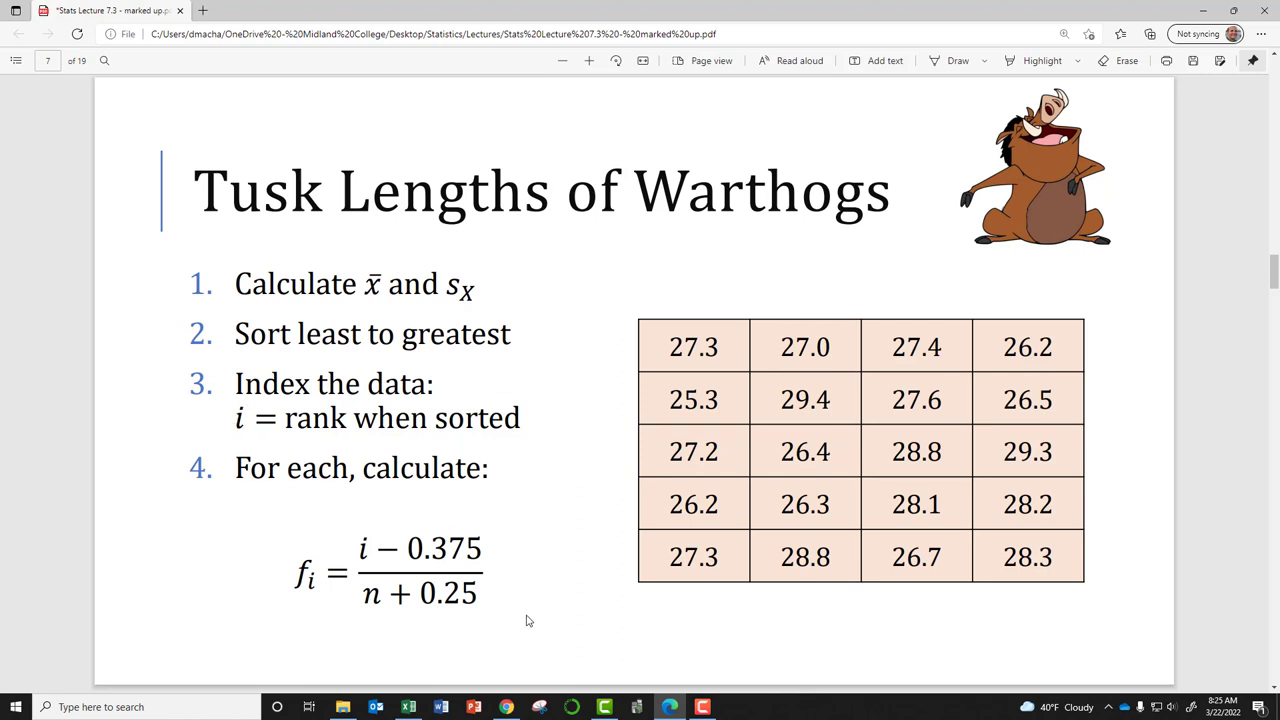
click(409, 706)
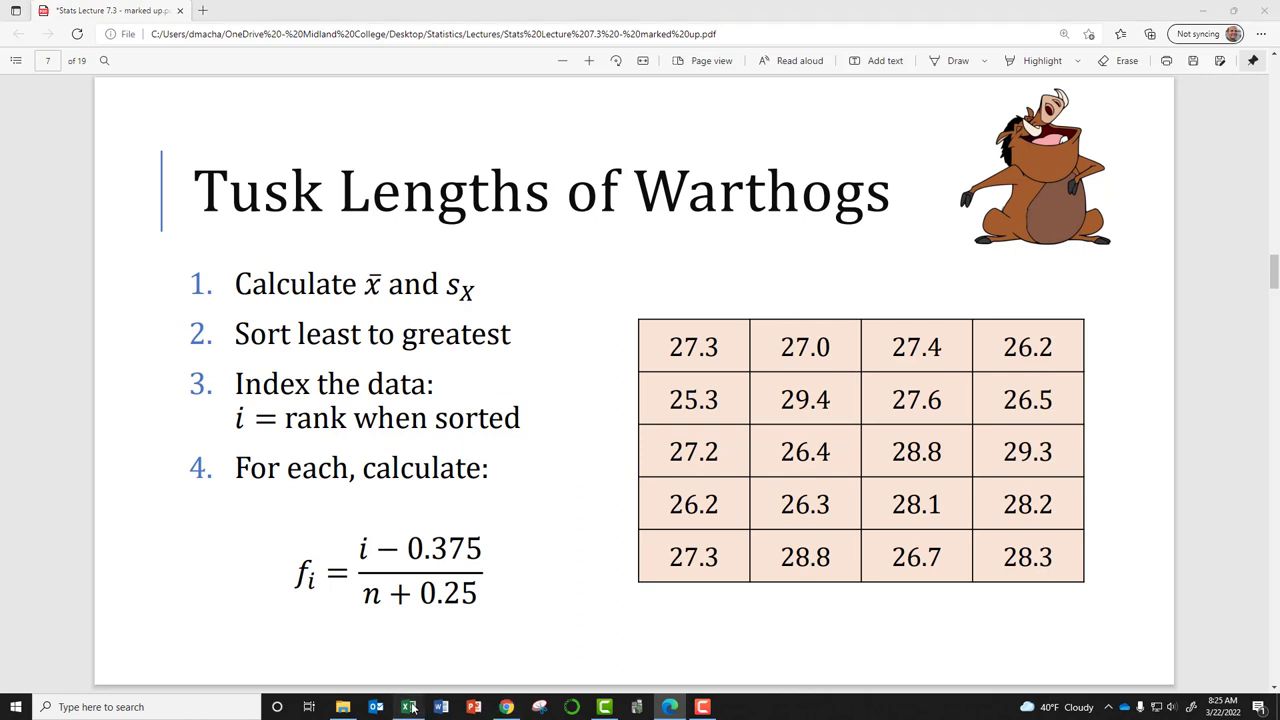
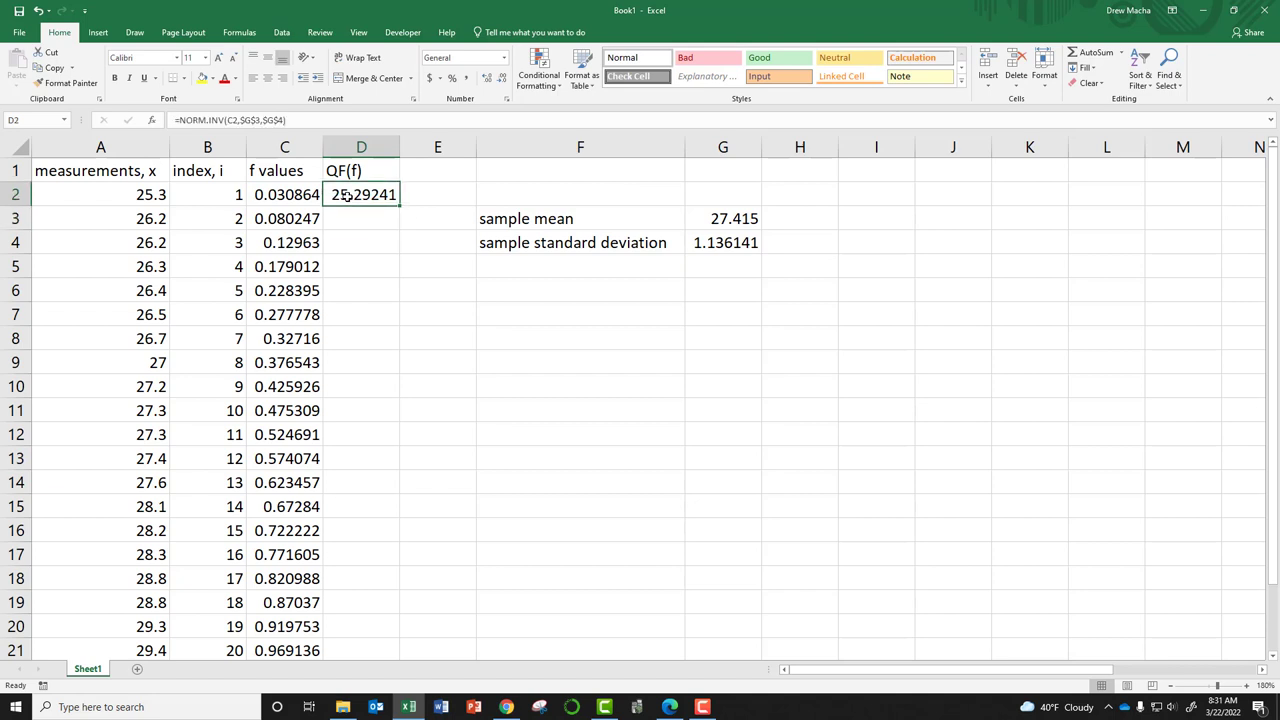
Step: Fill the NORM.INV formula from D2 down the QF(f) column to D21, and check the cell references in D13
double_click(400, 206)
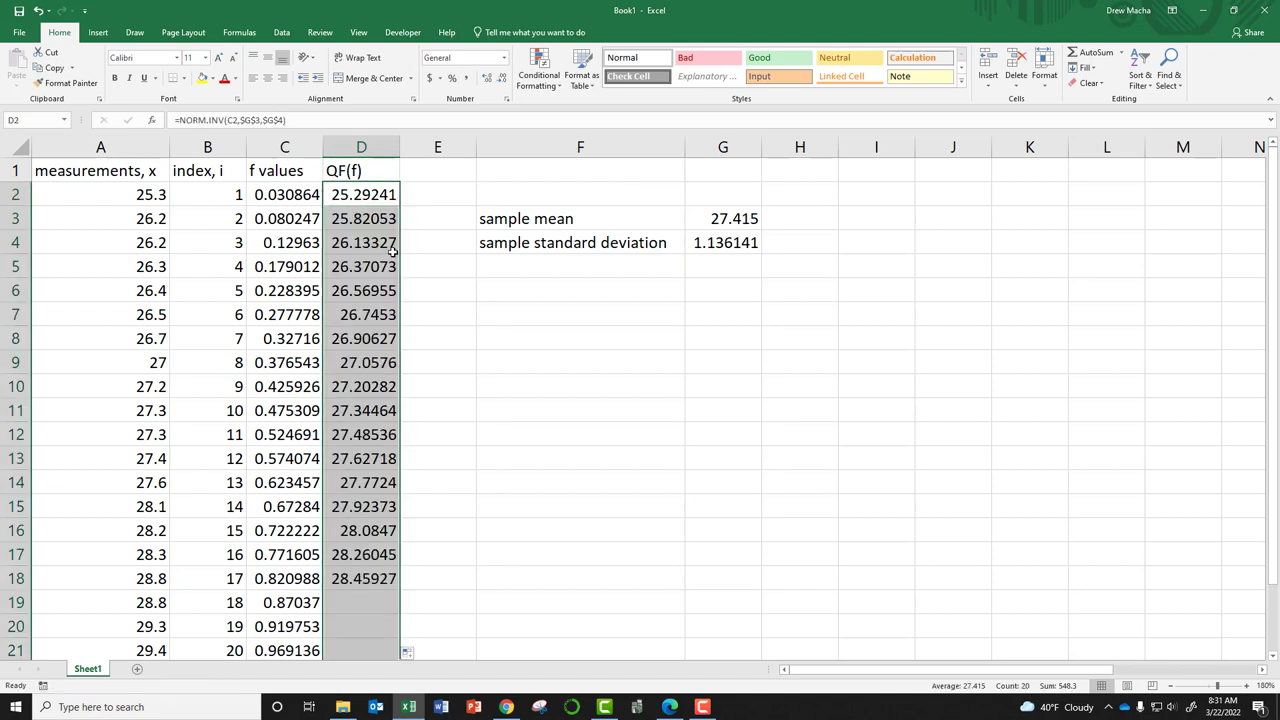
click(369, 458)
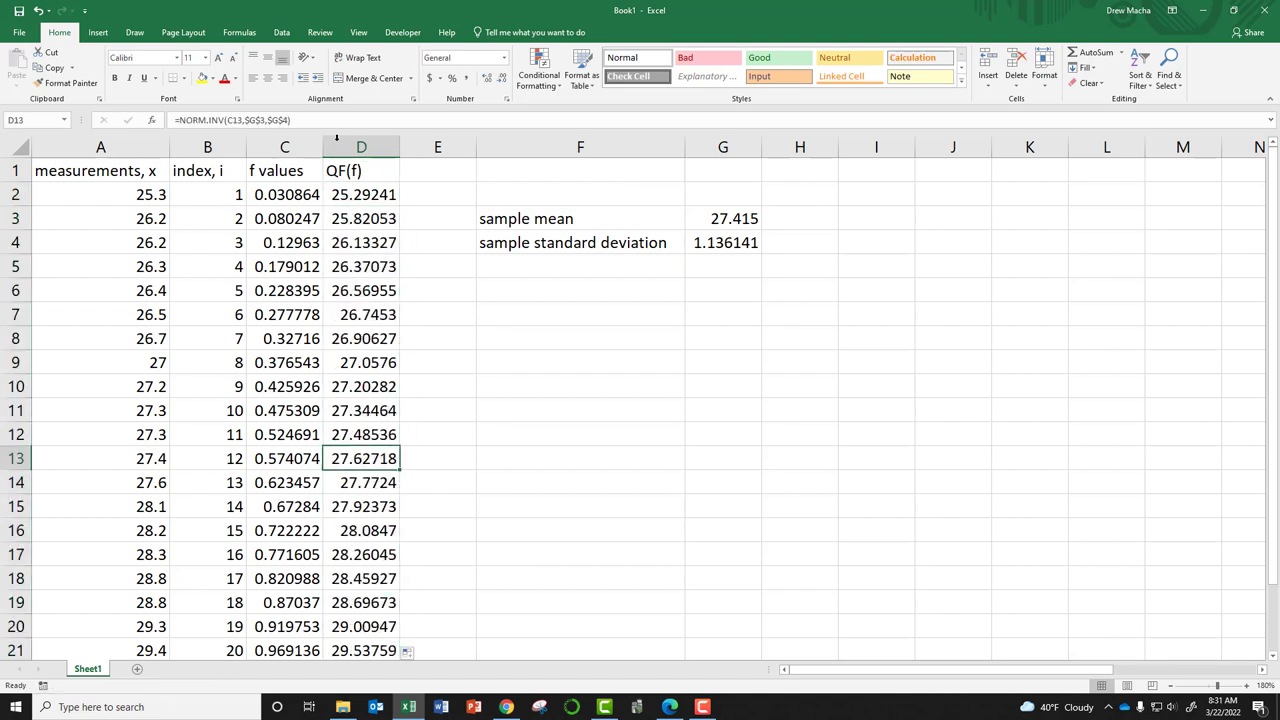
click(323, 122)
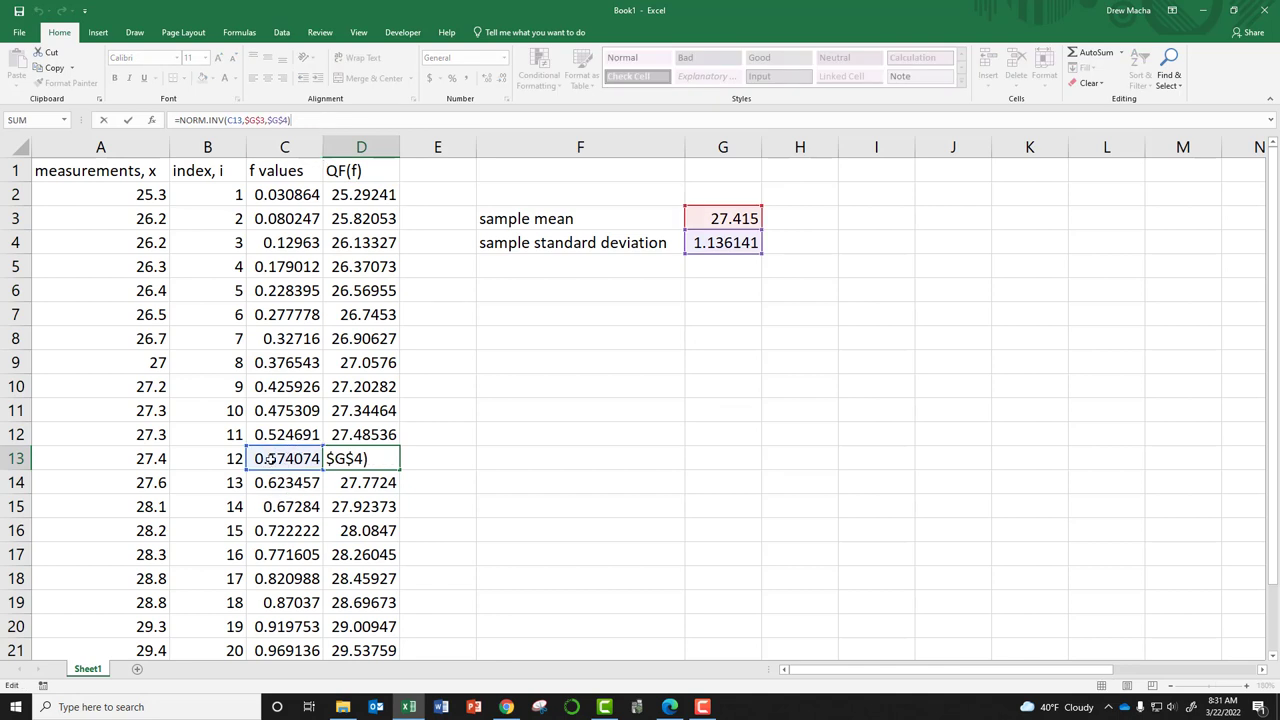
key(Return)
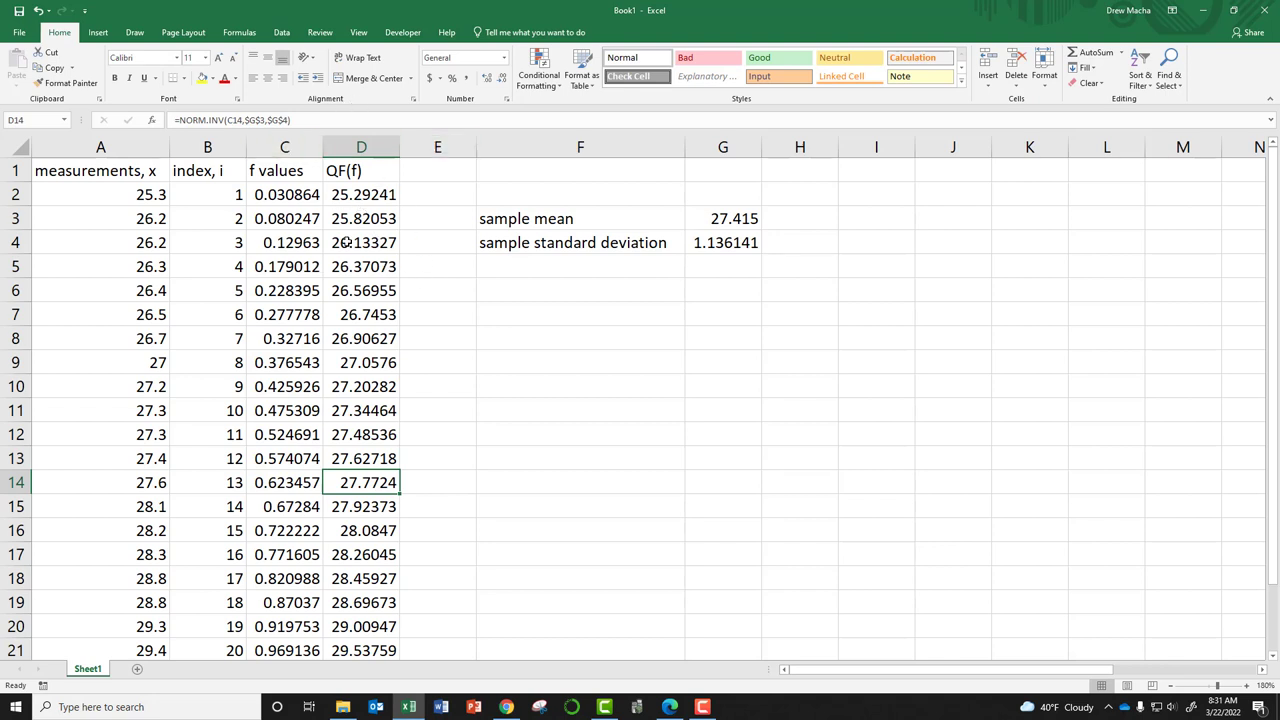
Step: Insert five blank columns at column E, between the QF(f) values and the sample statistics
click(468, 148)
click(980, 60)
click(980, 60)
click(980, 60)
click(980, 60)
click(980, 60)
Step: Enter the heading "horizontal" in F1 and "x" in F2
click(510, 174)
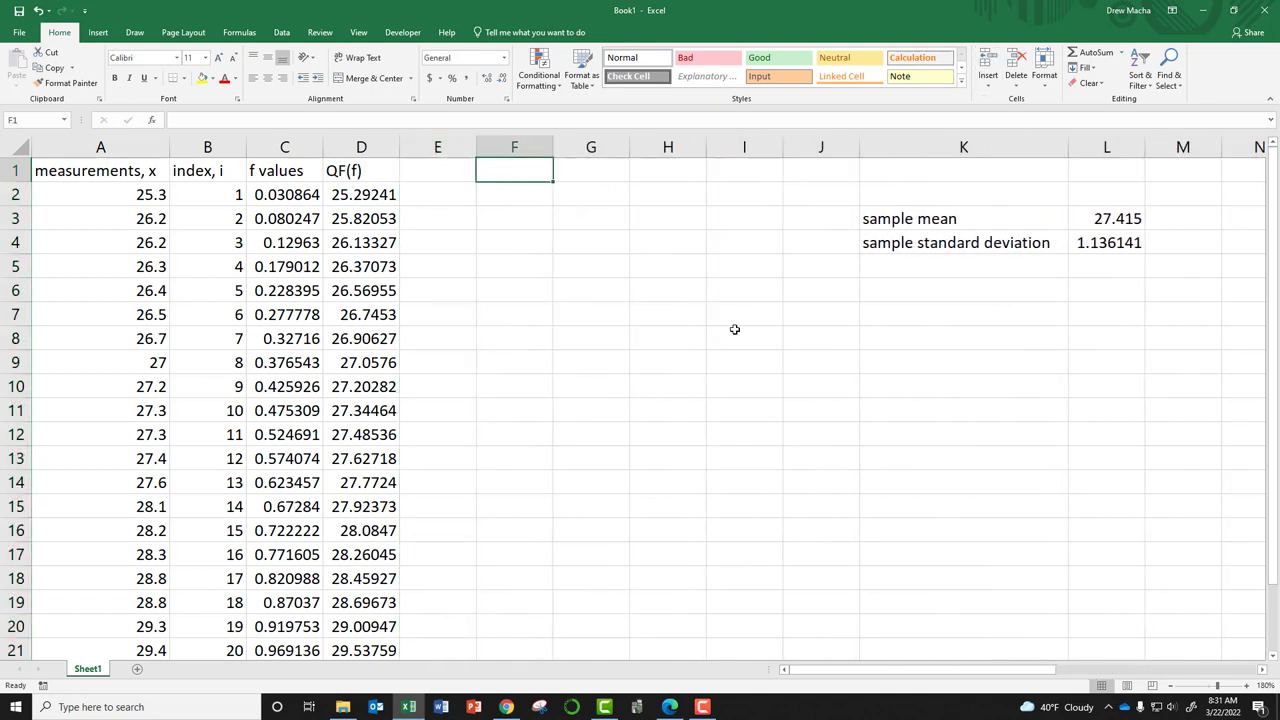
text(horizontal)
key(Return)
text(x)
key(Return)
Step: Link F3 to the first measurement with =A2 and fill the formula down to F22
key(Up)
key(Up)
key(Down)
key(Down)
key(Left)
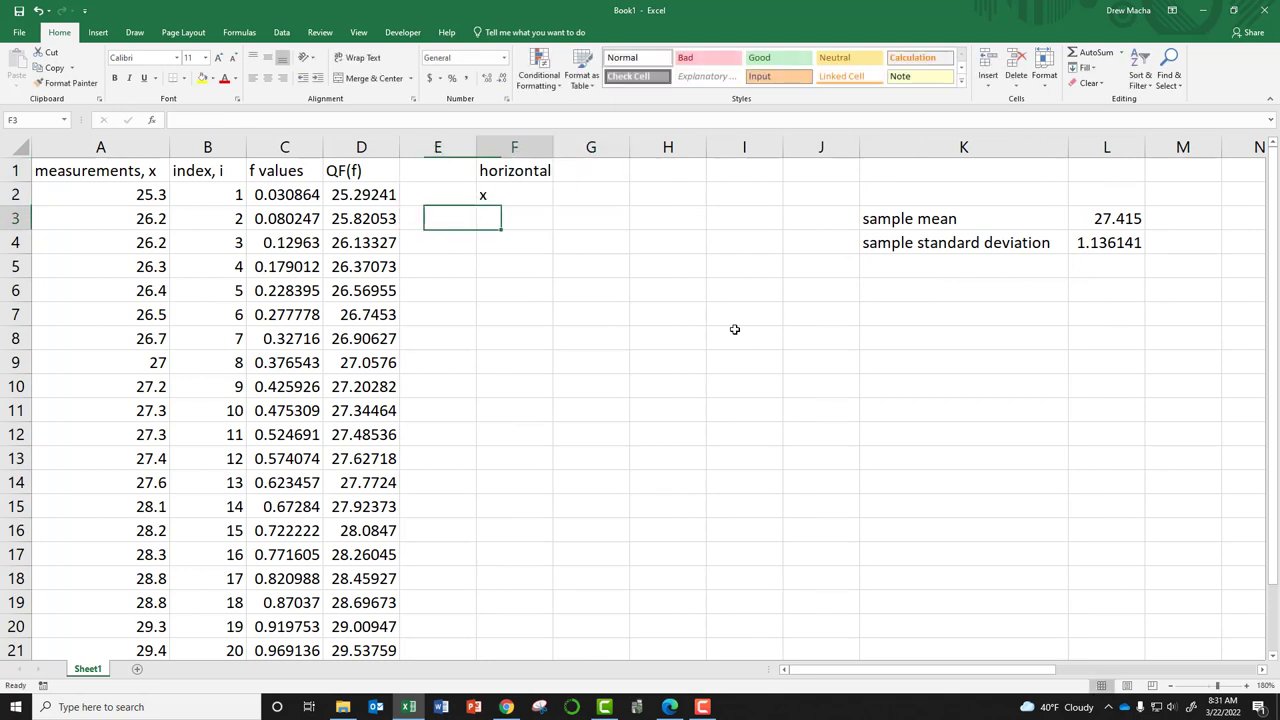
text(=)
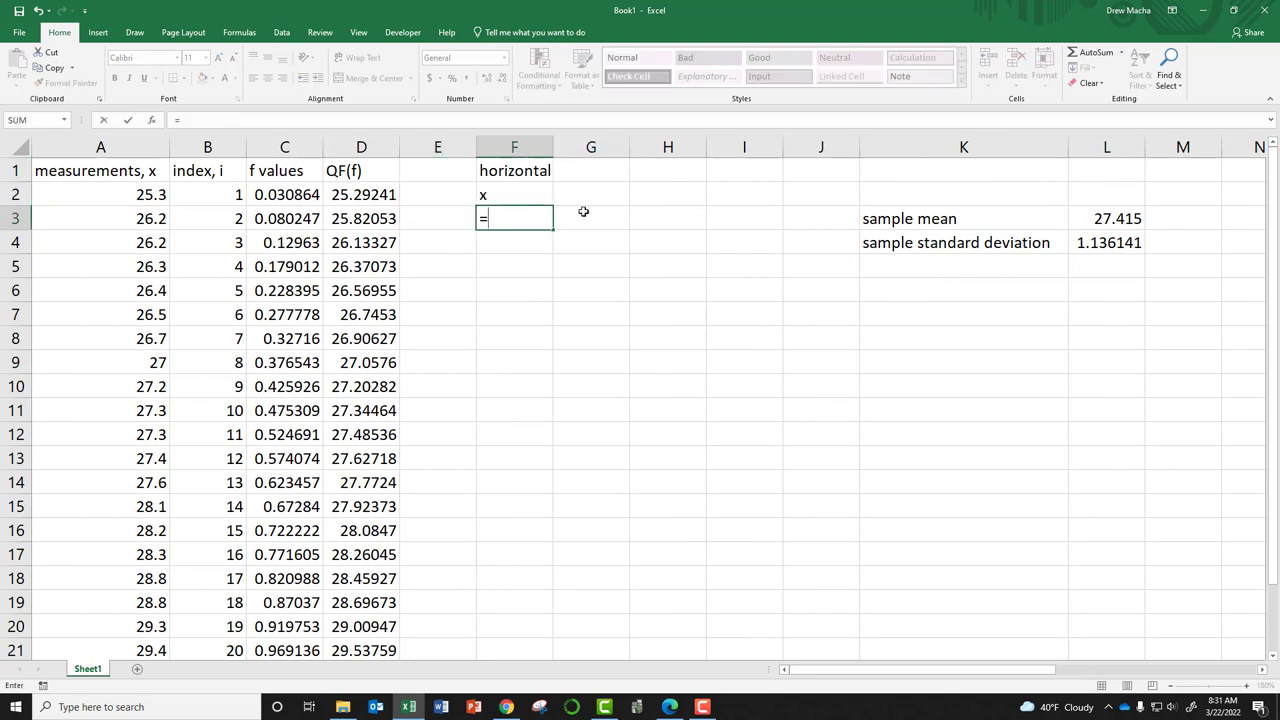
click(104, 188)
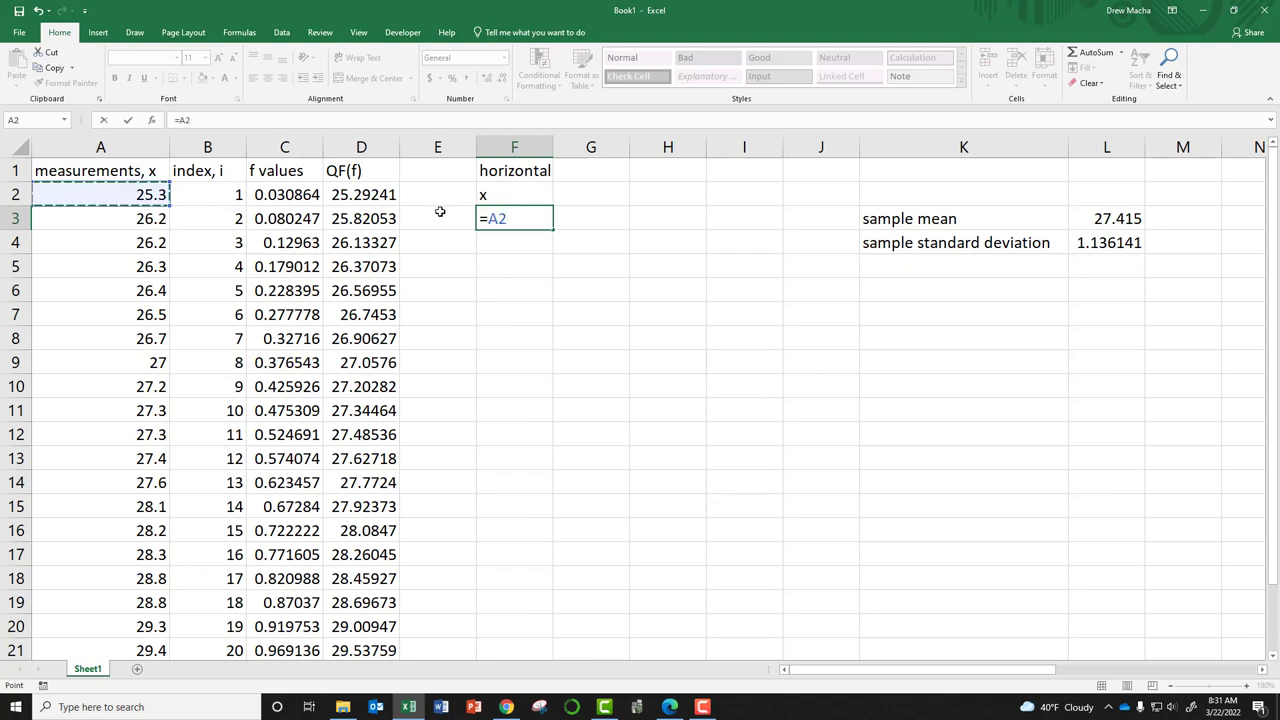
key(ctrl+Return)
drag(553, 230, 512, 596)
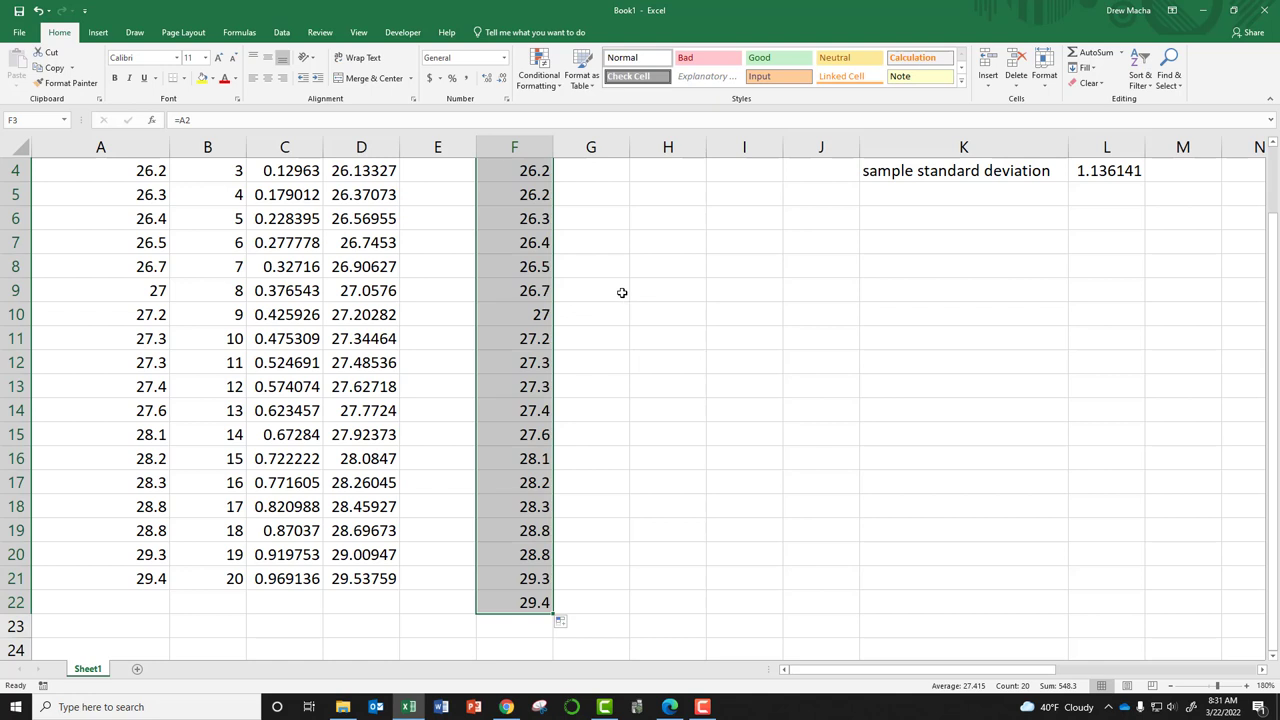
scroll(542, 340, up, 1)
click(508, 224)
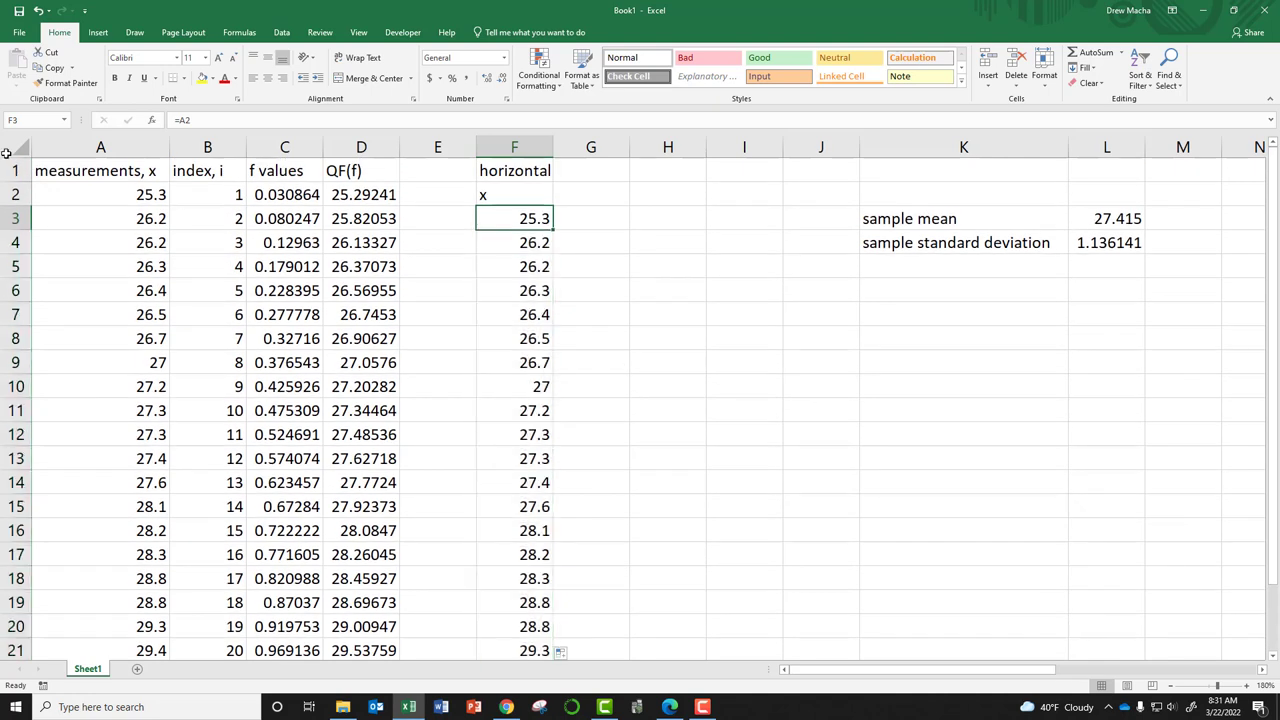
Step: Enter the heading "vertical" in G1 and "y" in G2
click(584, 172)
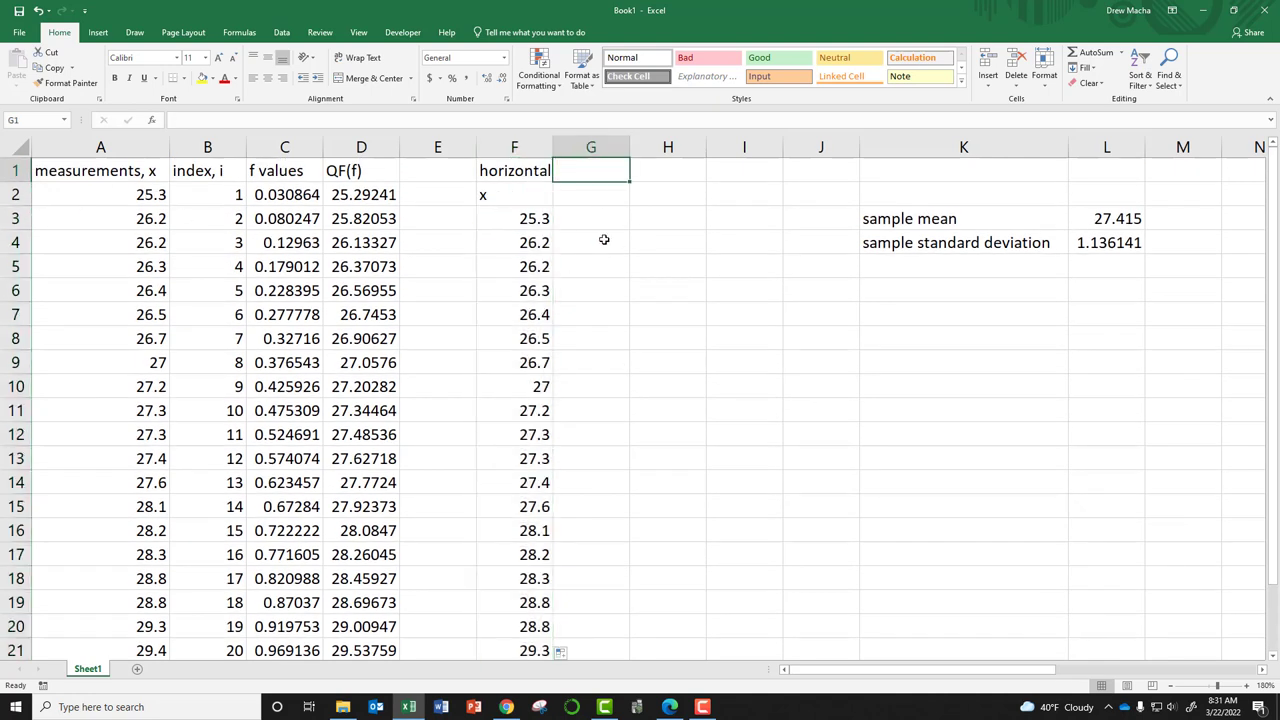
text(vertical)
key(Return)
text(y)
key(Return)
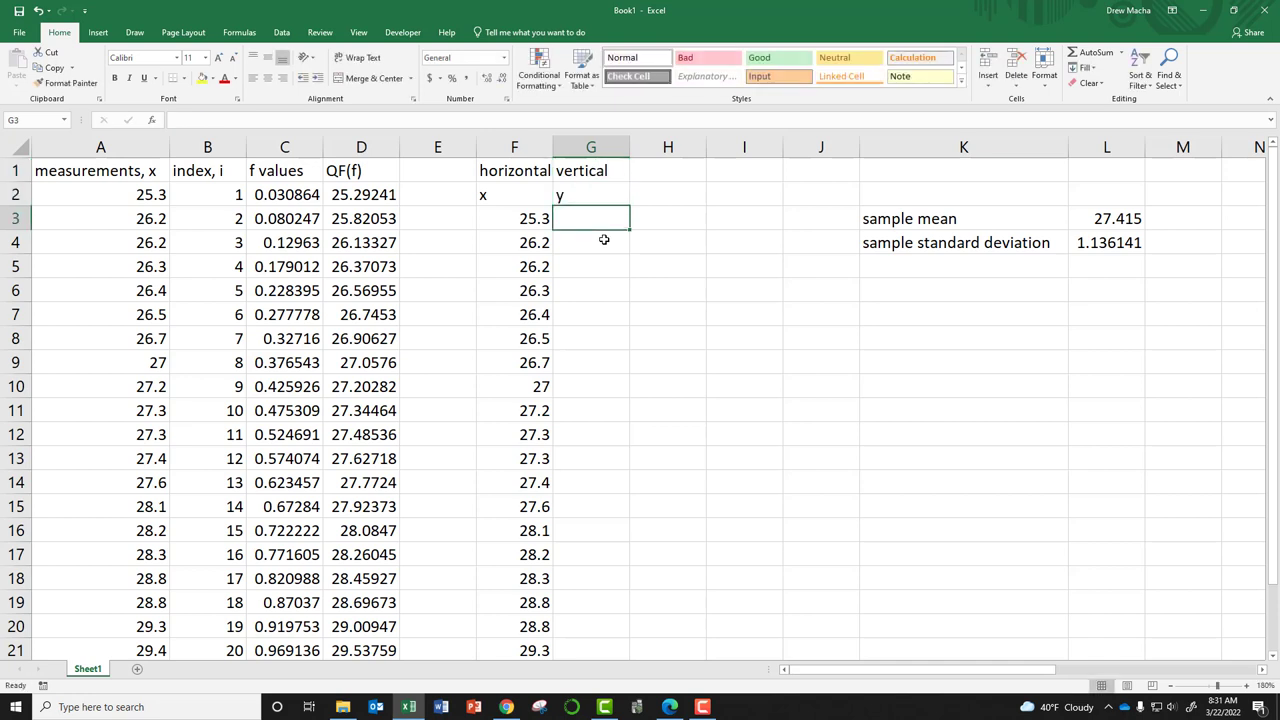
Step: Link G3 to the first QF(f) value with =D2 and fill the formula down to G22
text(=)
click(368, 195)
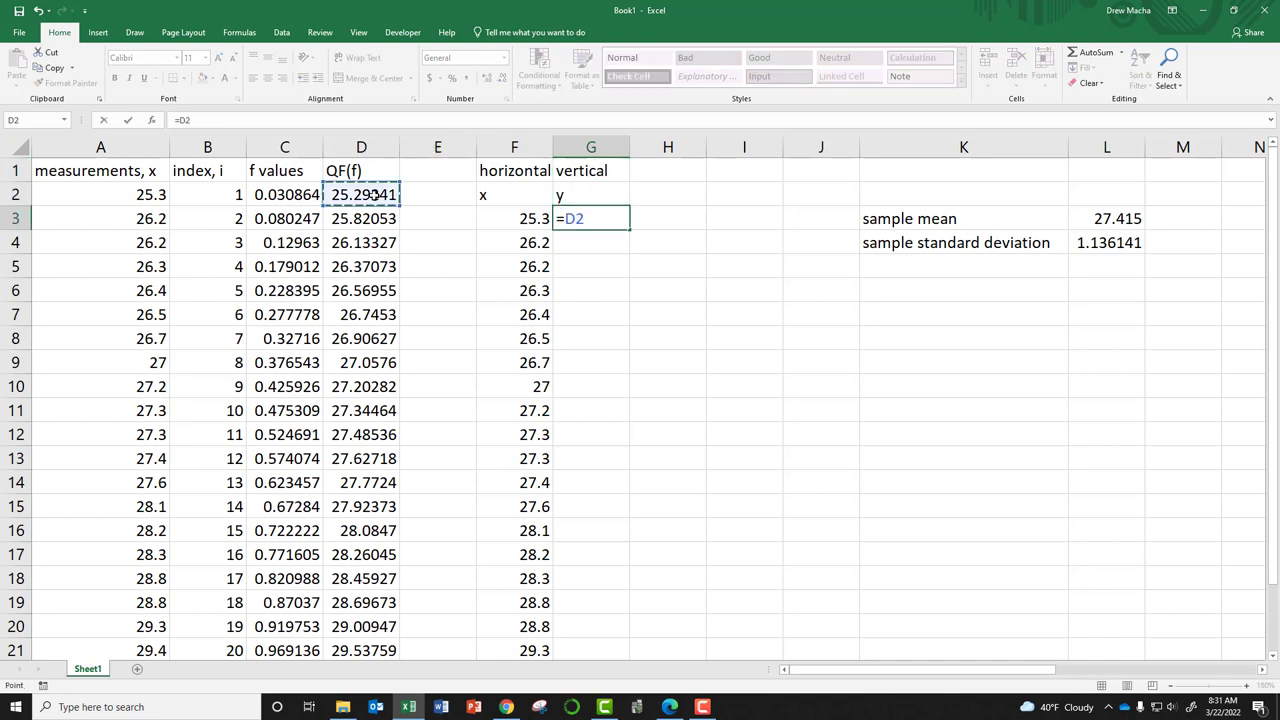
key(Return)
click(617, 218)
drag(628, 222, 623, 597)
click(677, 258)
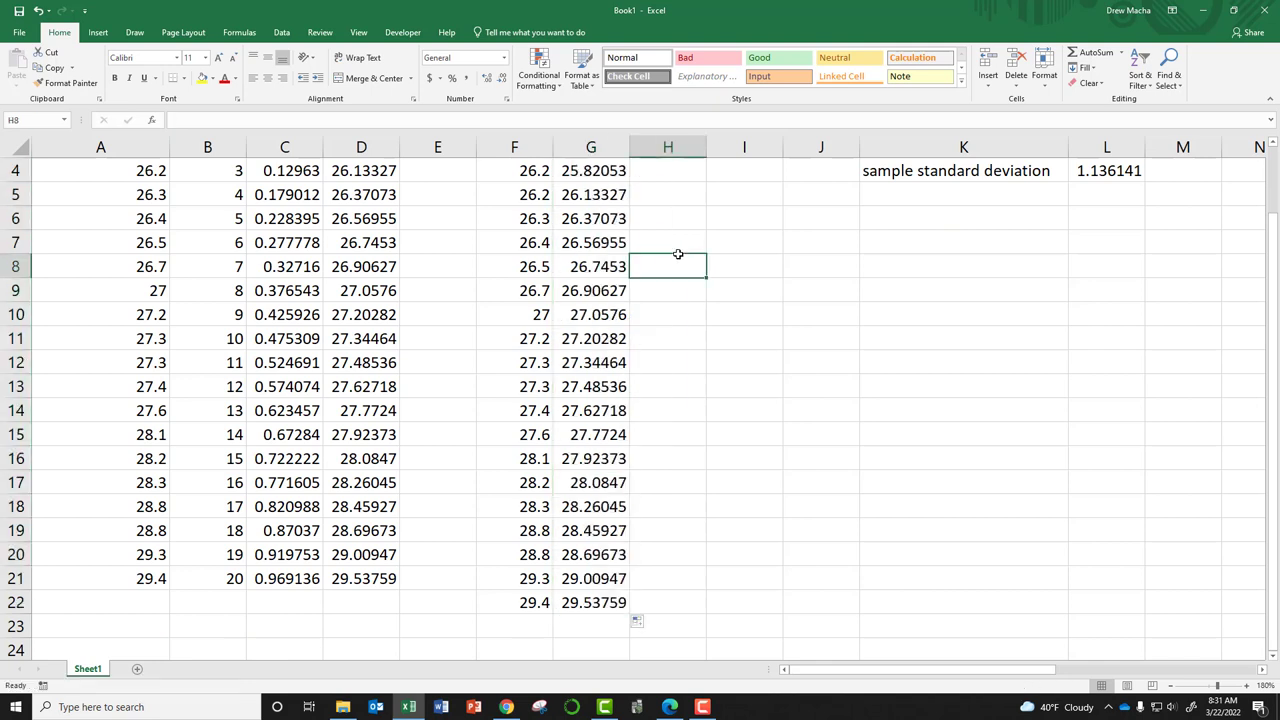
Step: Review the paired x and y values in columns F and G, including rows 14, 3 and 6
scroll(677, 258, up, 1)
scroll(548, 553, down, 2)
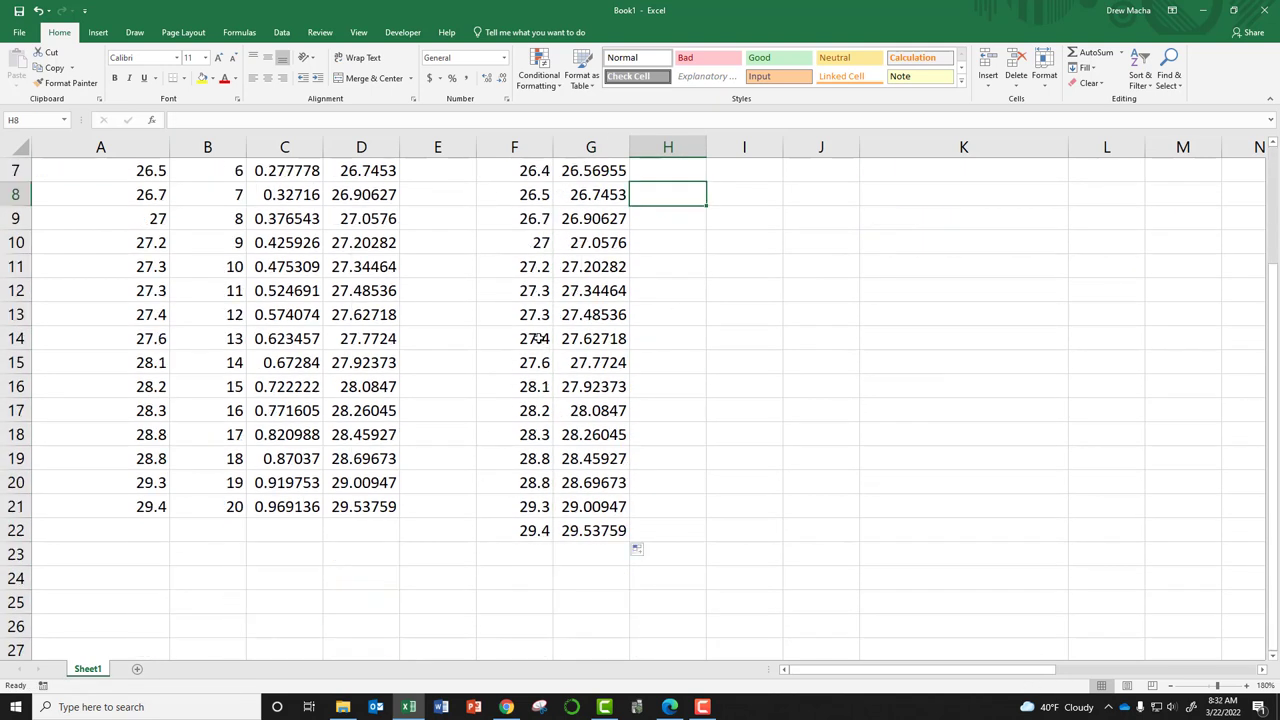
drag(525, 338, 580, 338)
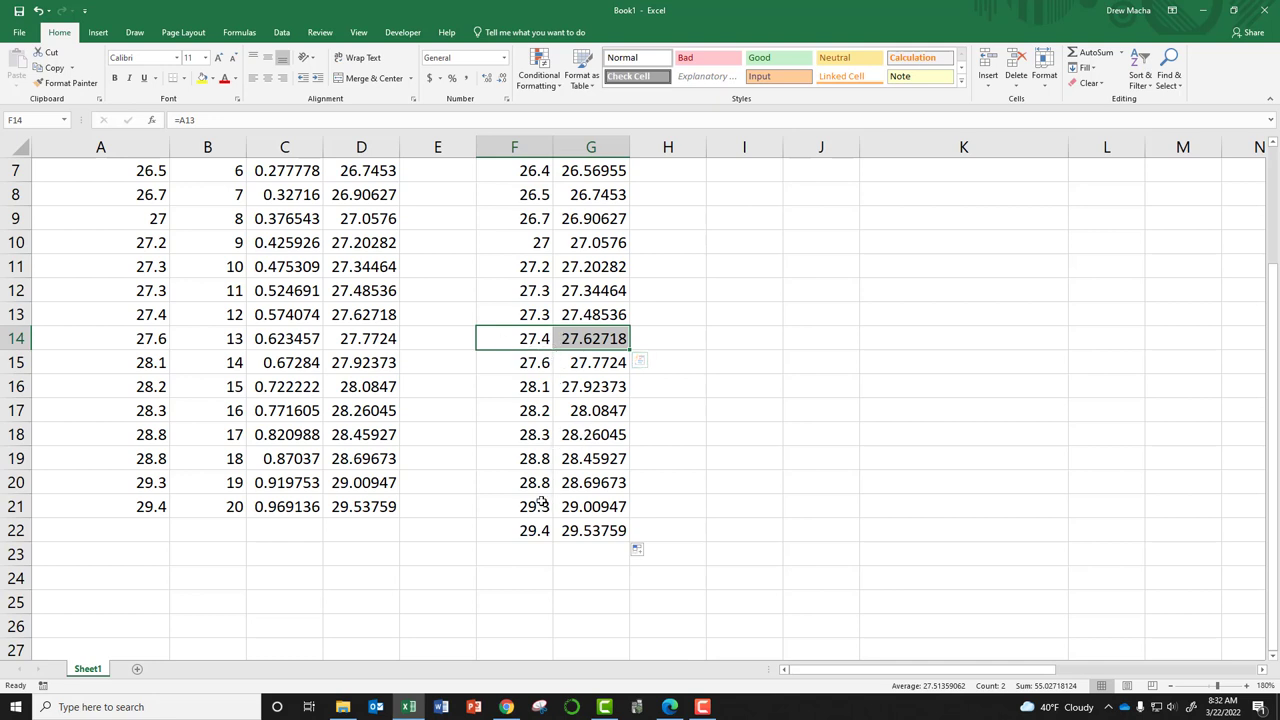
scroll(647, 466, up, 2)
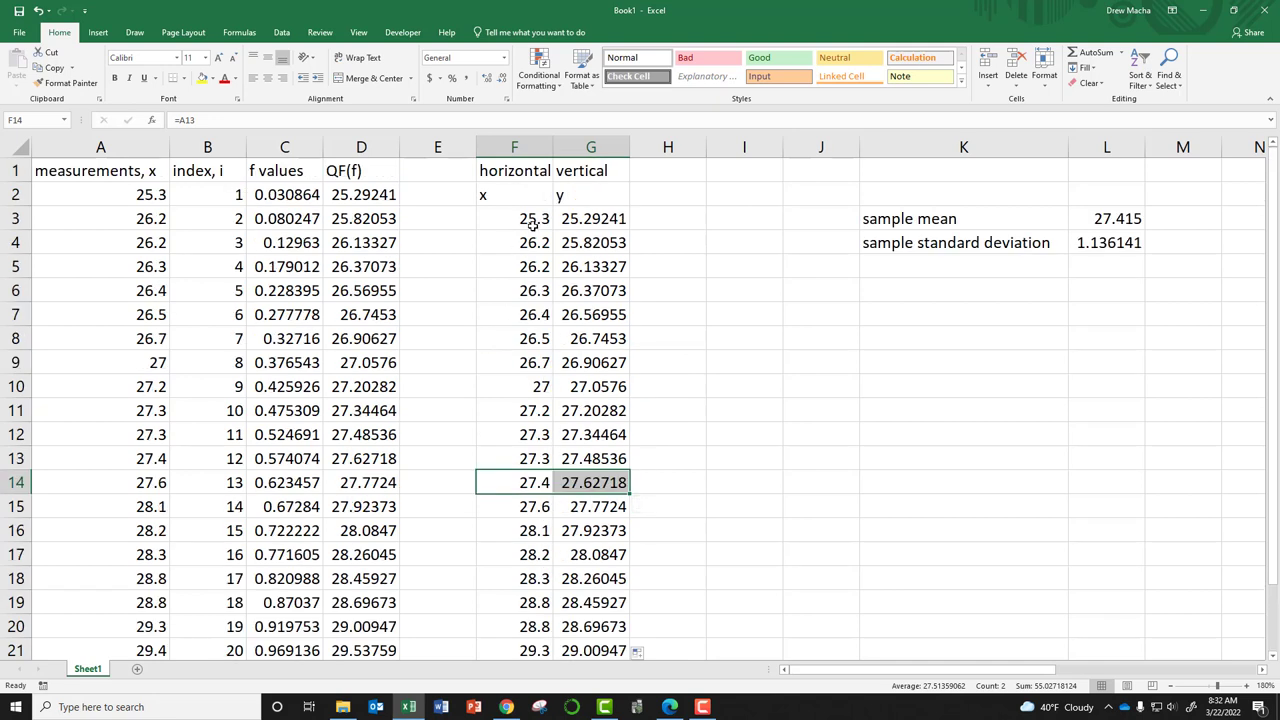
drag(528, 218, 592, 220)
click(590, 242)
drag(590, 290, 515, 290)
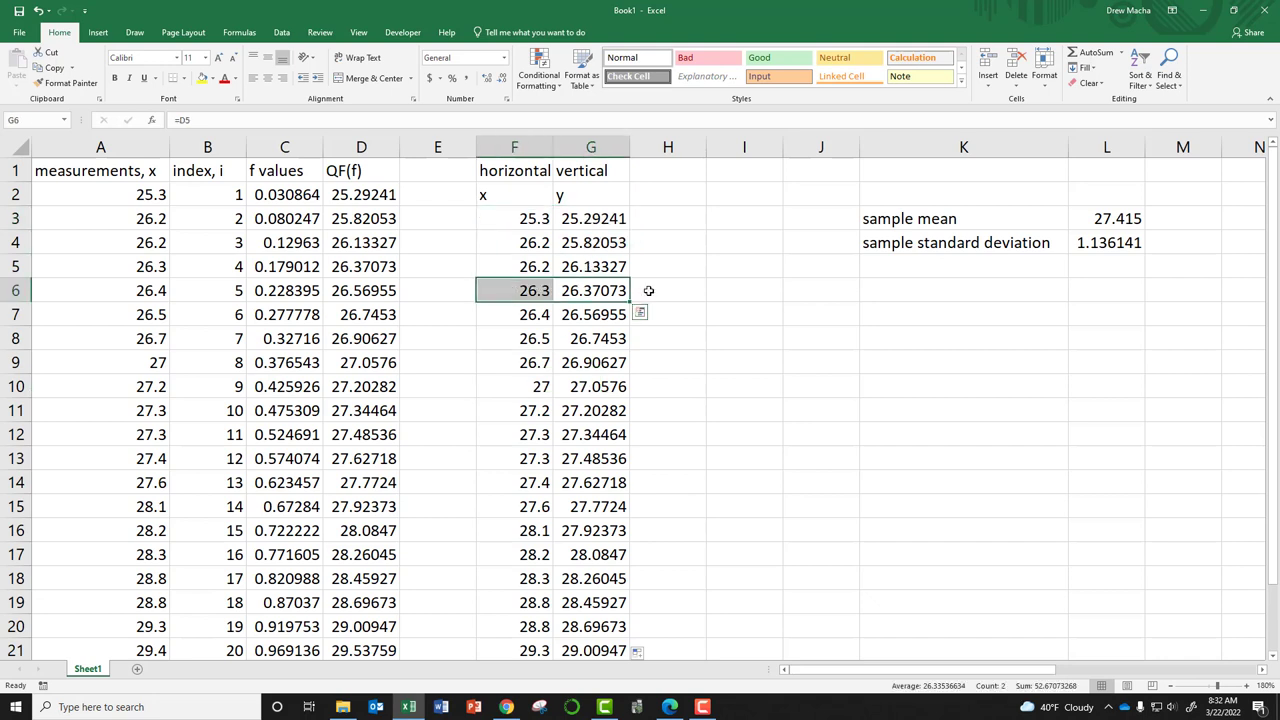
click(667, 290)
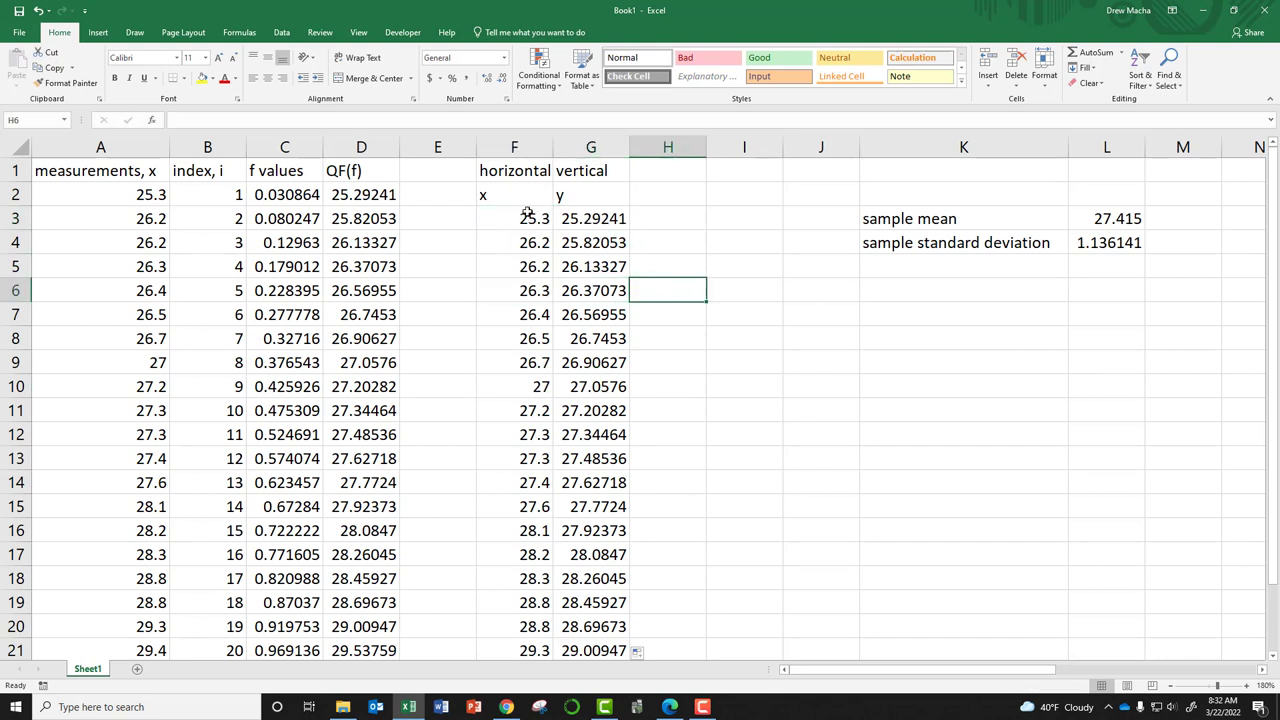
Step: Insert a markers-only scatter chart of F2:G22 and place it just beside the y column, starting around row 3
drag(515, 194, 573, 598)
scroll(573, 598, up, 1)
click(97, 32)
click(594, 84)
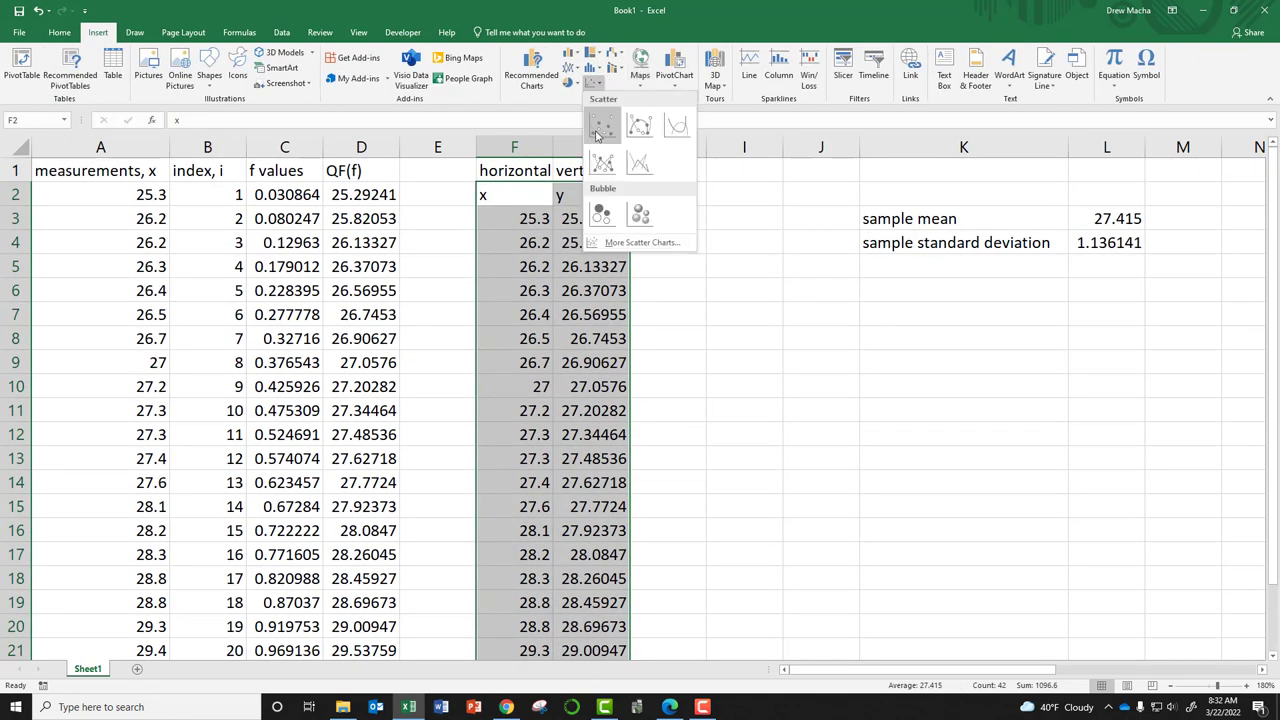
click(600, 120)
drag(757, 257, 1049, 233)
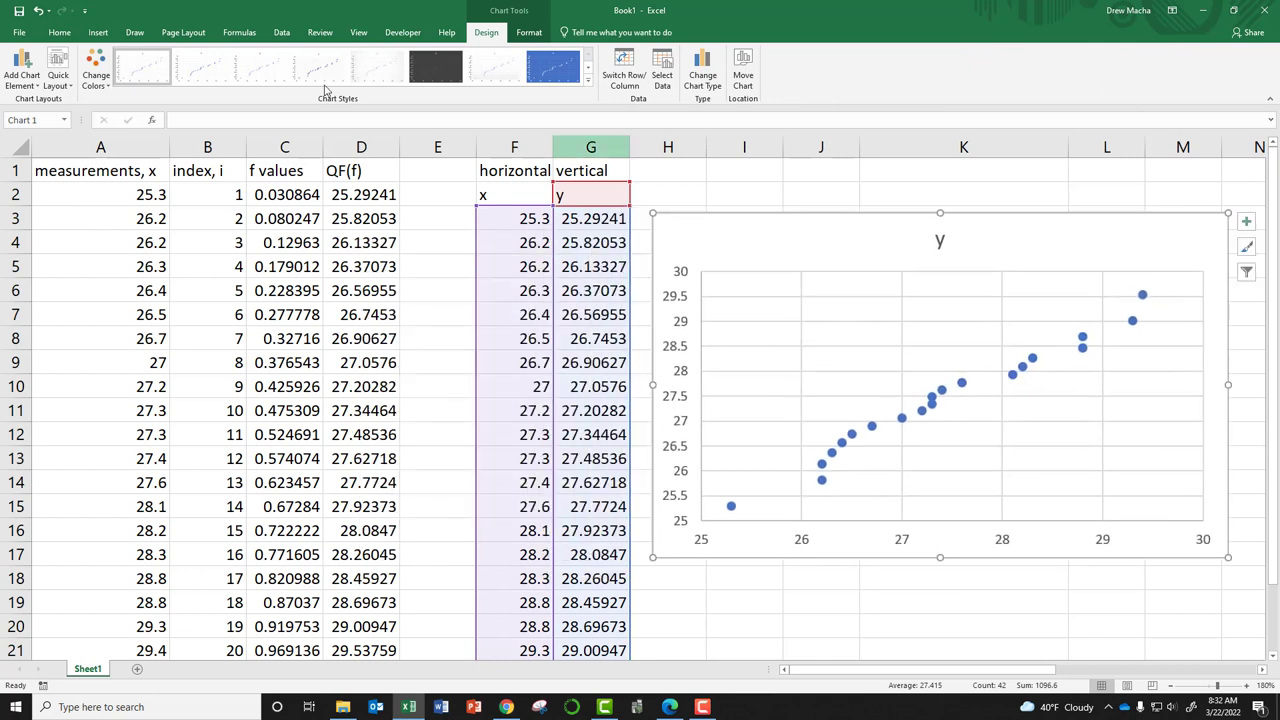
click(97, 36)
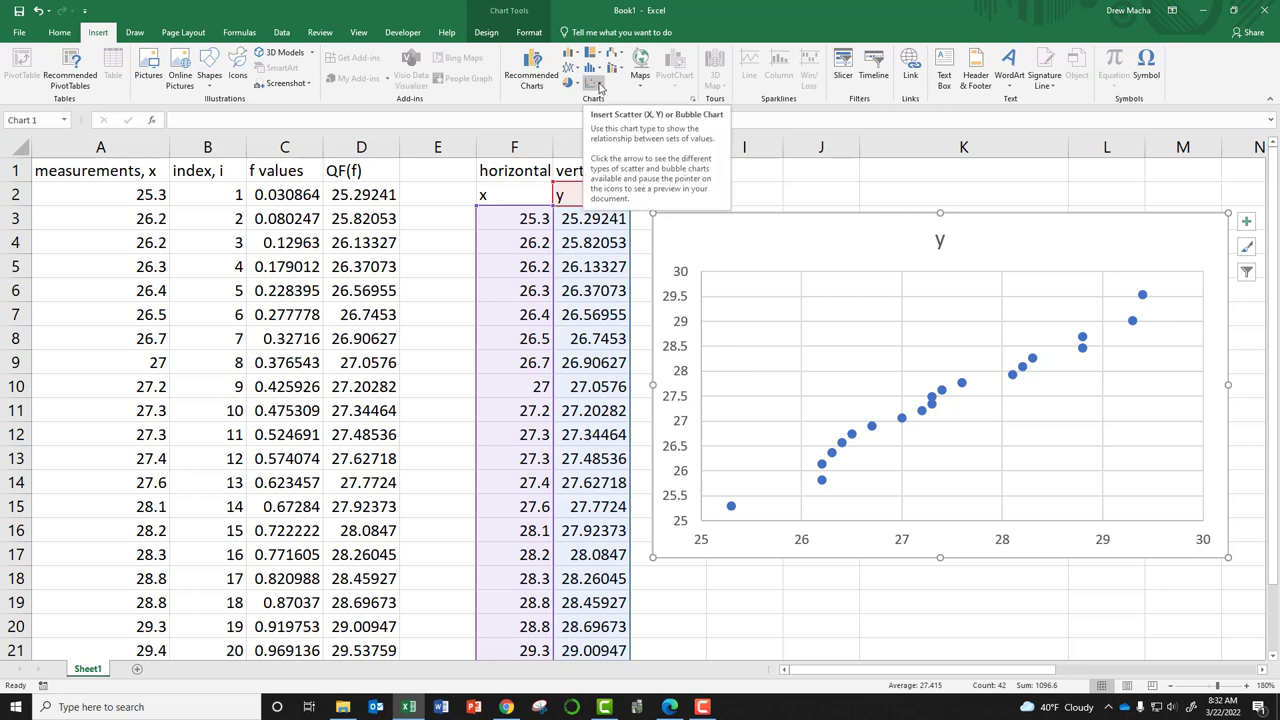
click(598, 85)
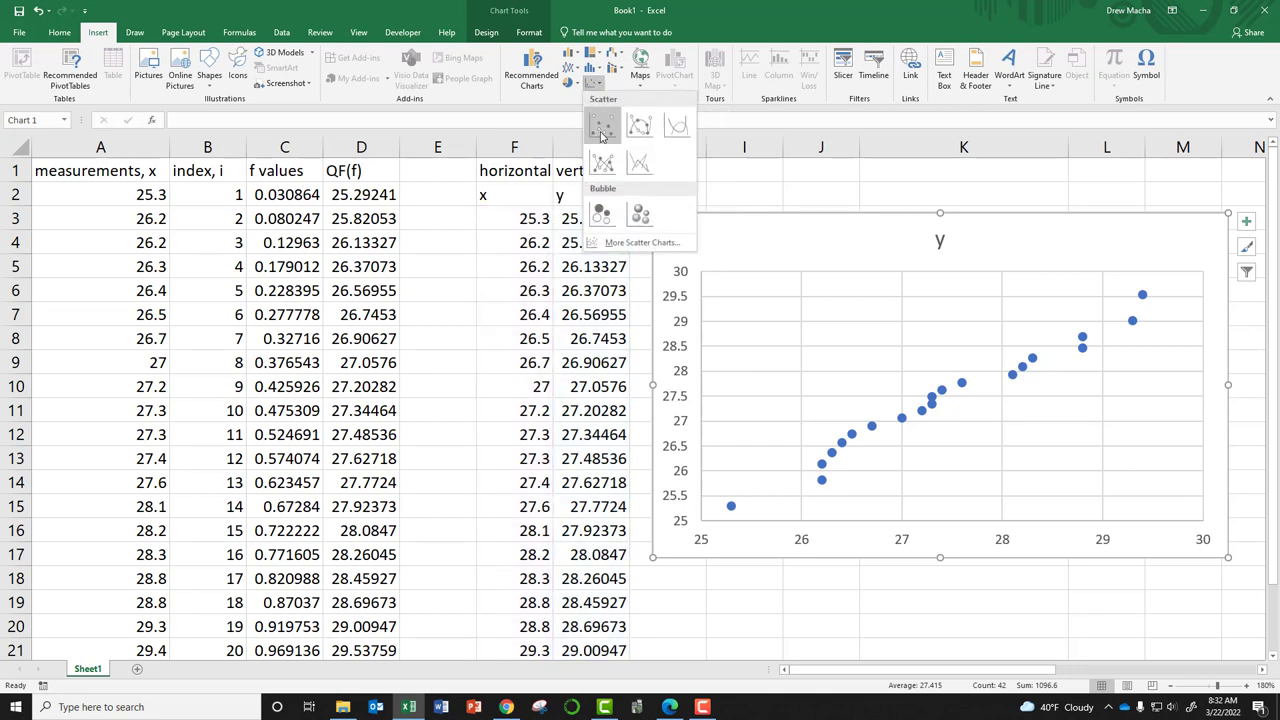
click(519, 116)
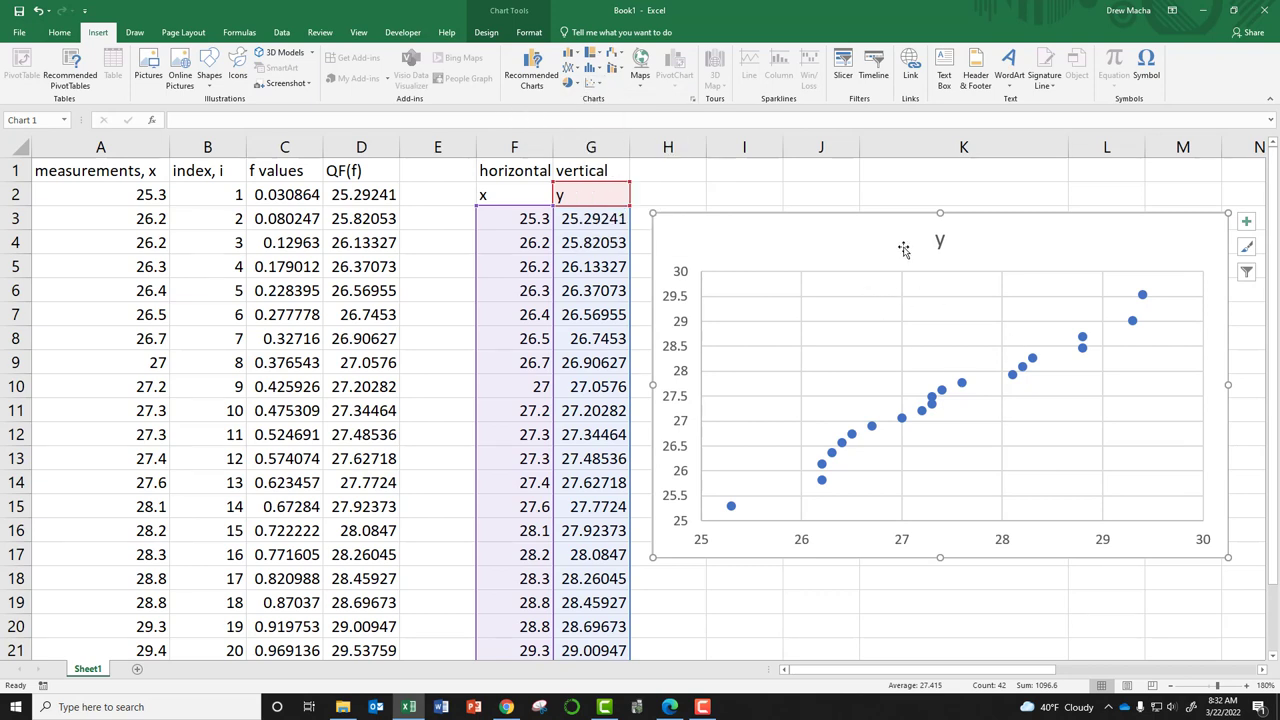
Step: Delete the title "y" from the scatter chart
click(942, 242)
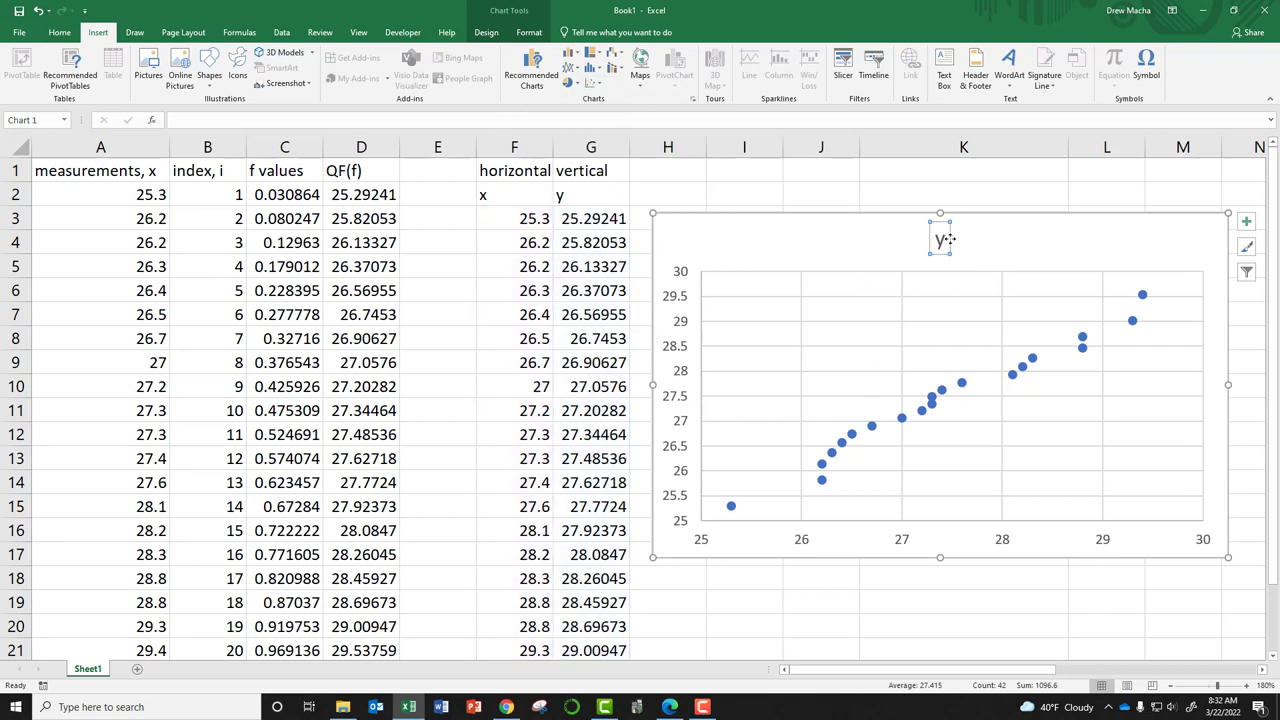
key(Delete)
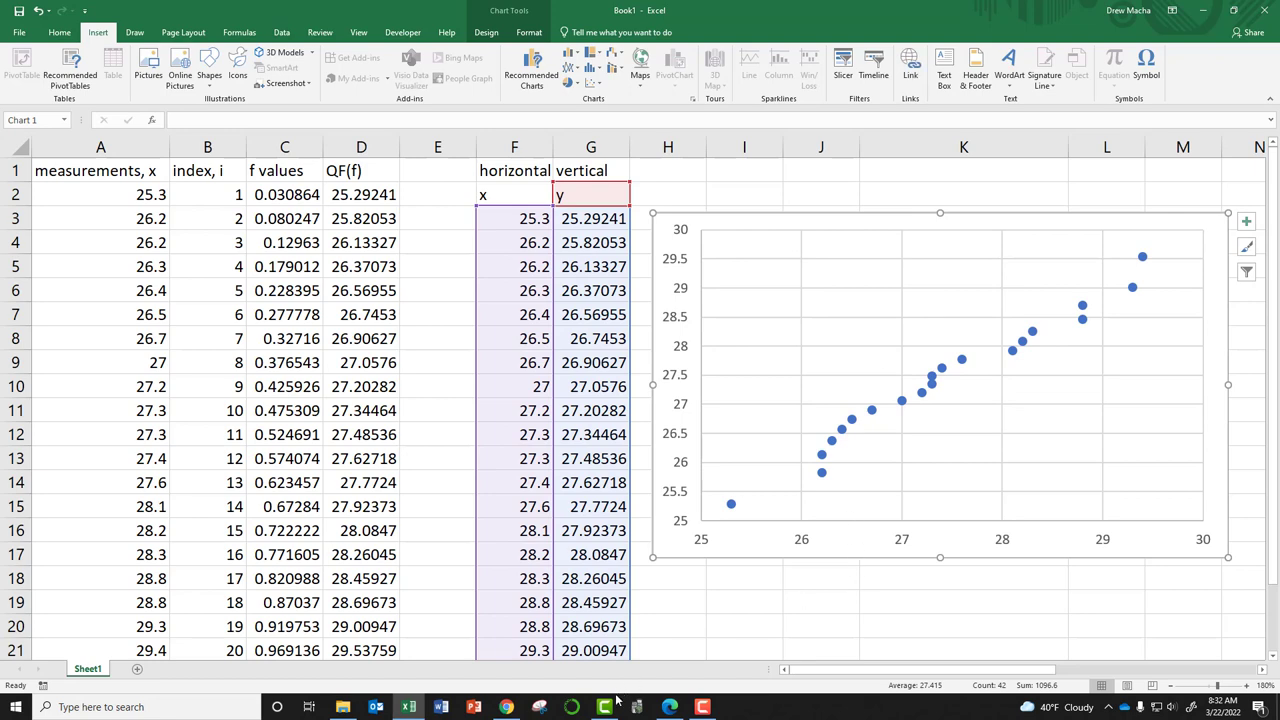
Step: Switch to the lecture PDF in Edge, go to page 16 and draw an arrow pointing at item 7 about the trendline
click(669, 707)
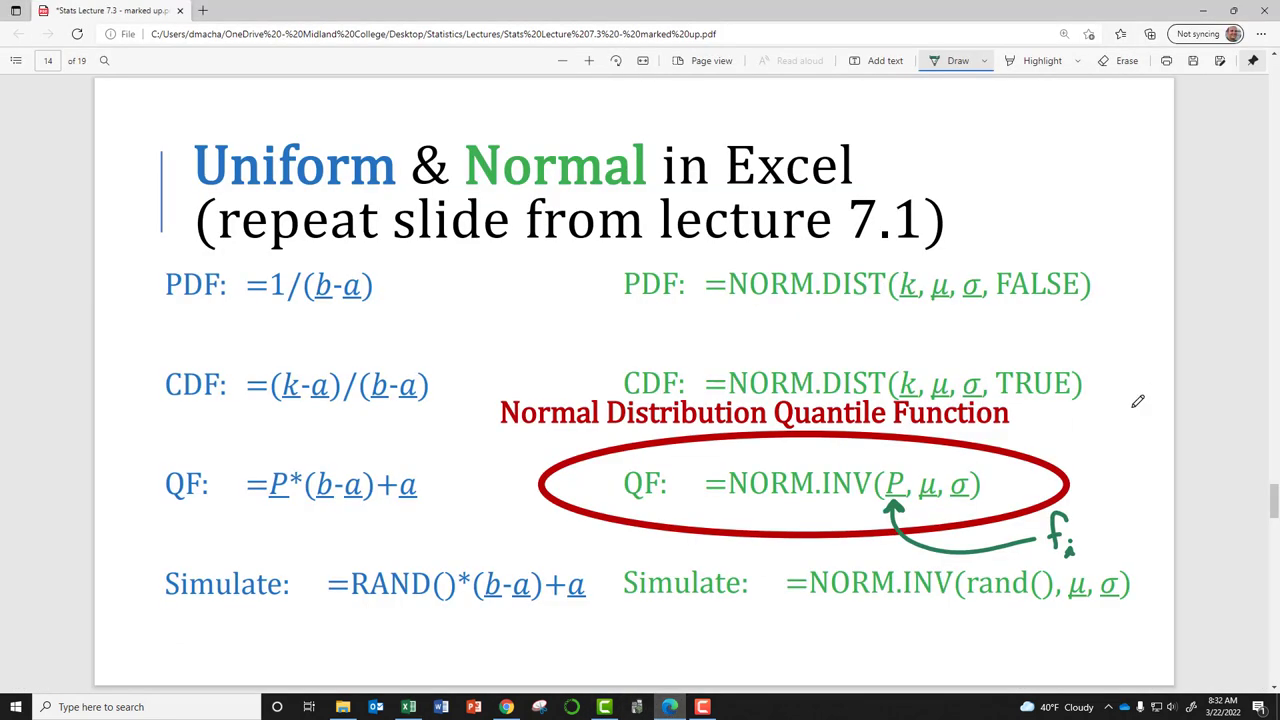
key(Page_Down)
key(Page_Down)
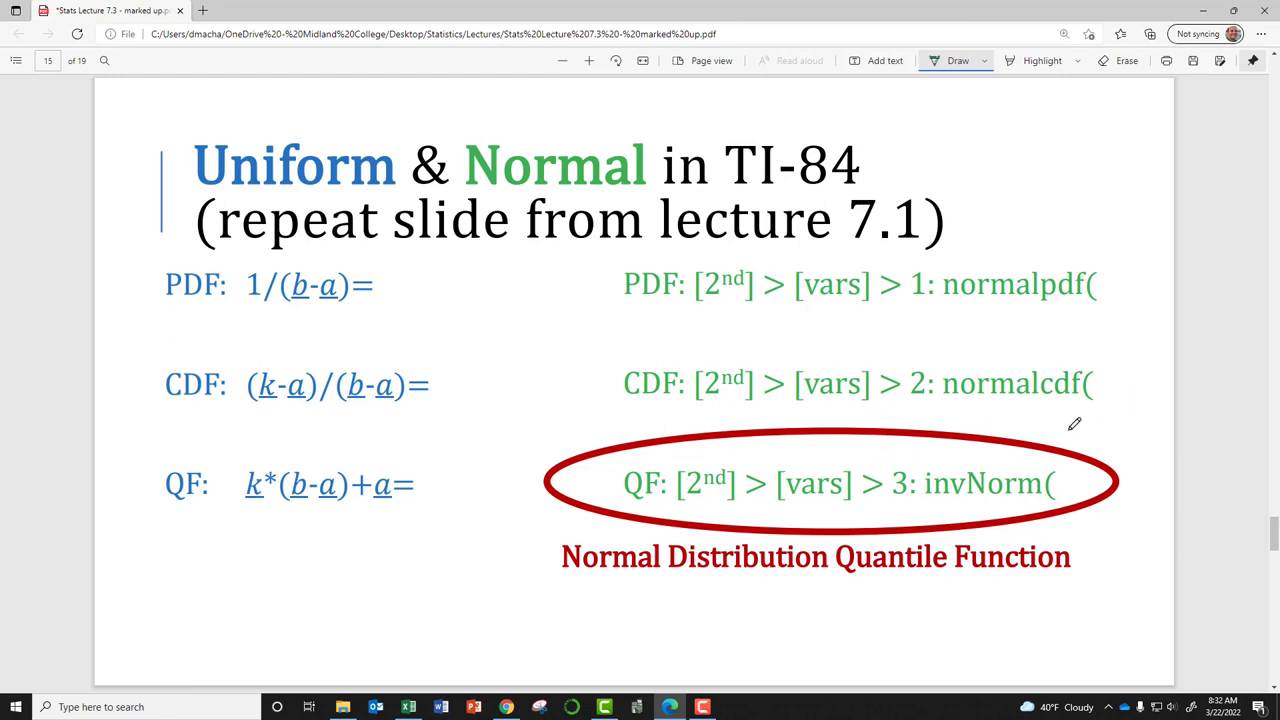
key(Page_Down)
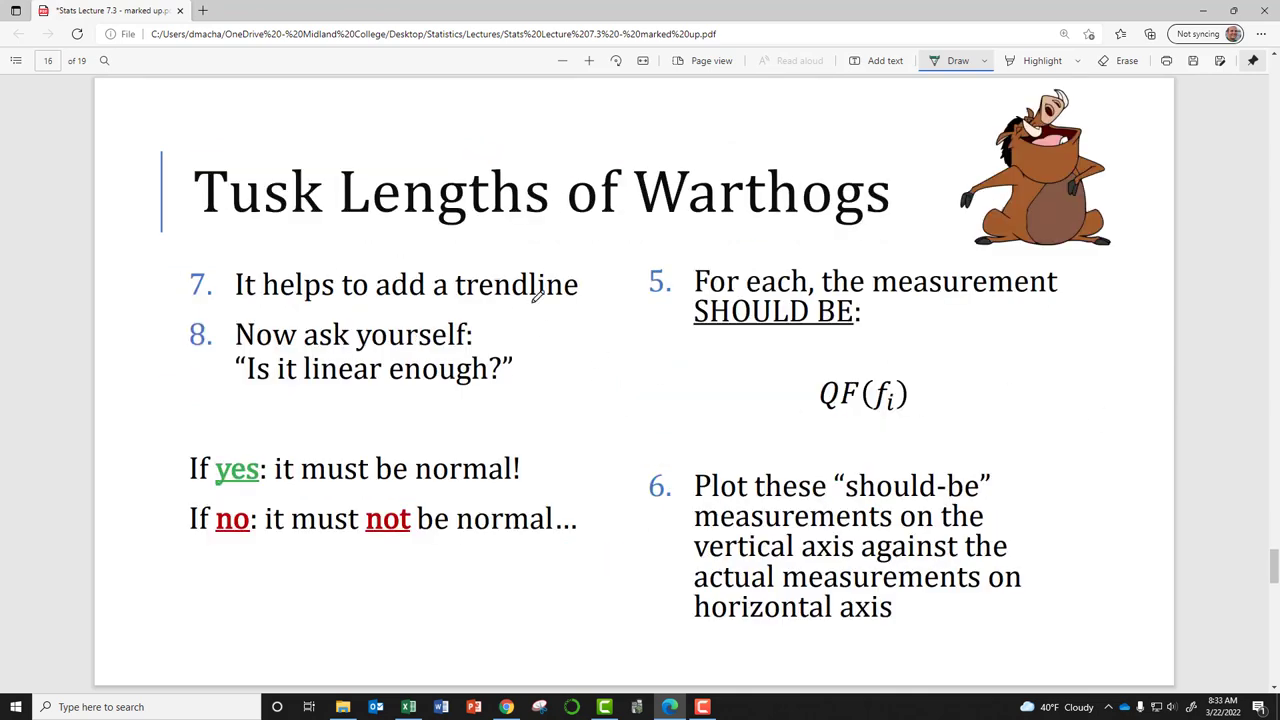
mouse_move(130, 256)
mouse_down()
mouse_move(164, 279)
mouse_move(150, 287)
mouse_up()
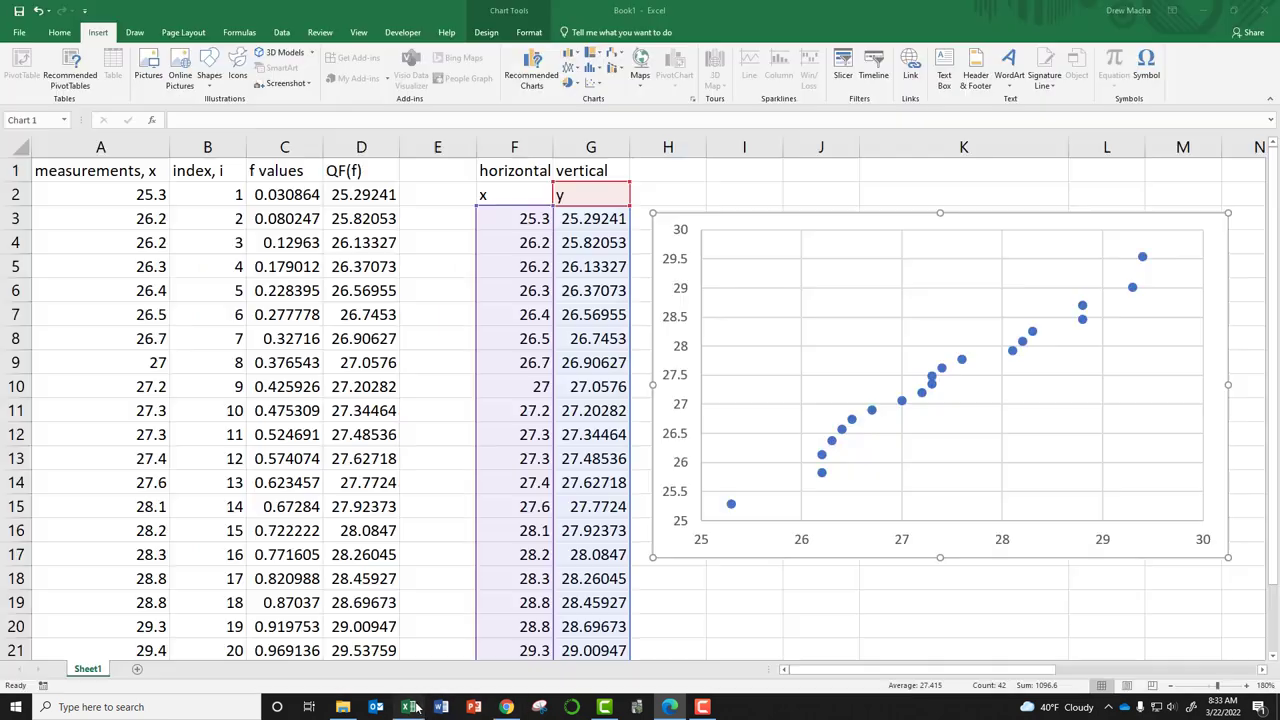
Step: Return to Excel, move the scatter chart over columns E to K and add a trendline to it
click(408, 707)
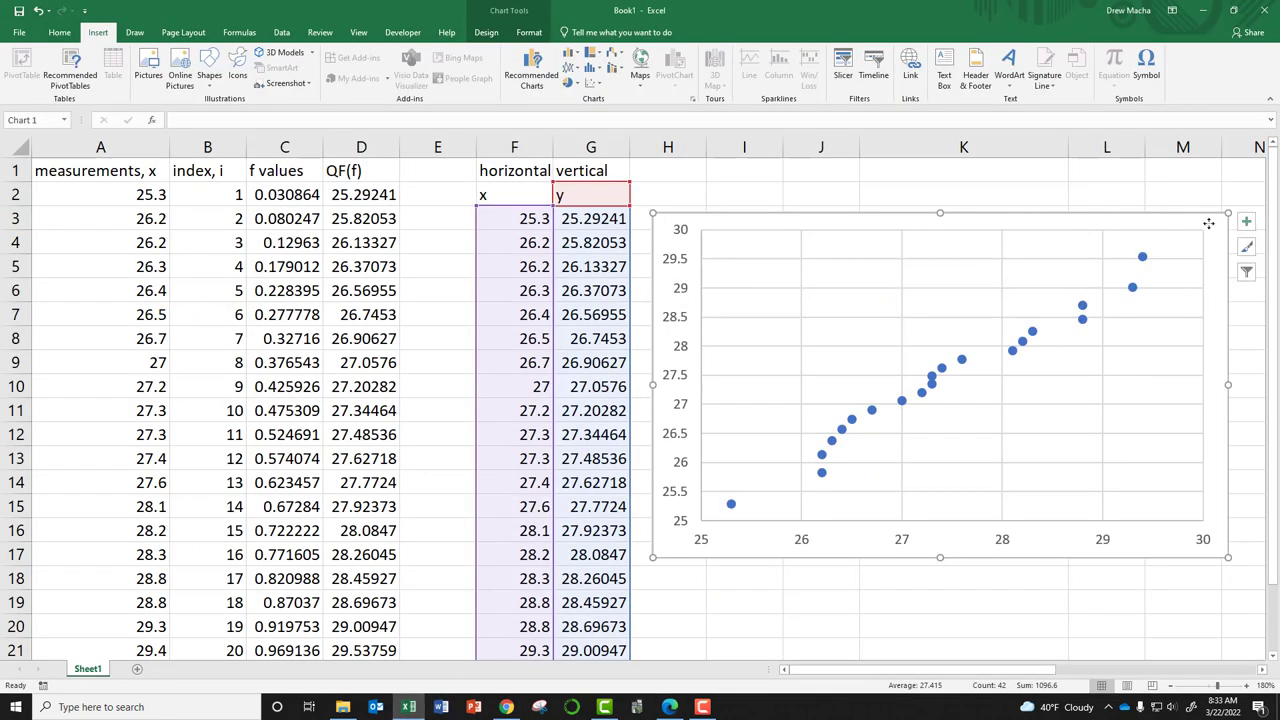
drag(1212, 225, 1035, 240)
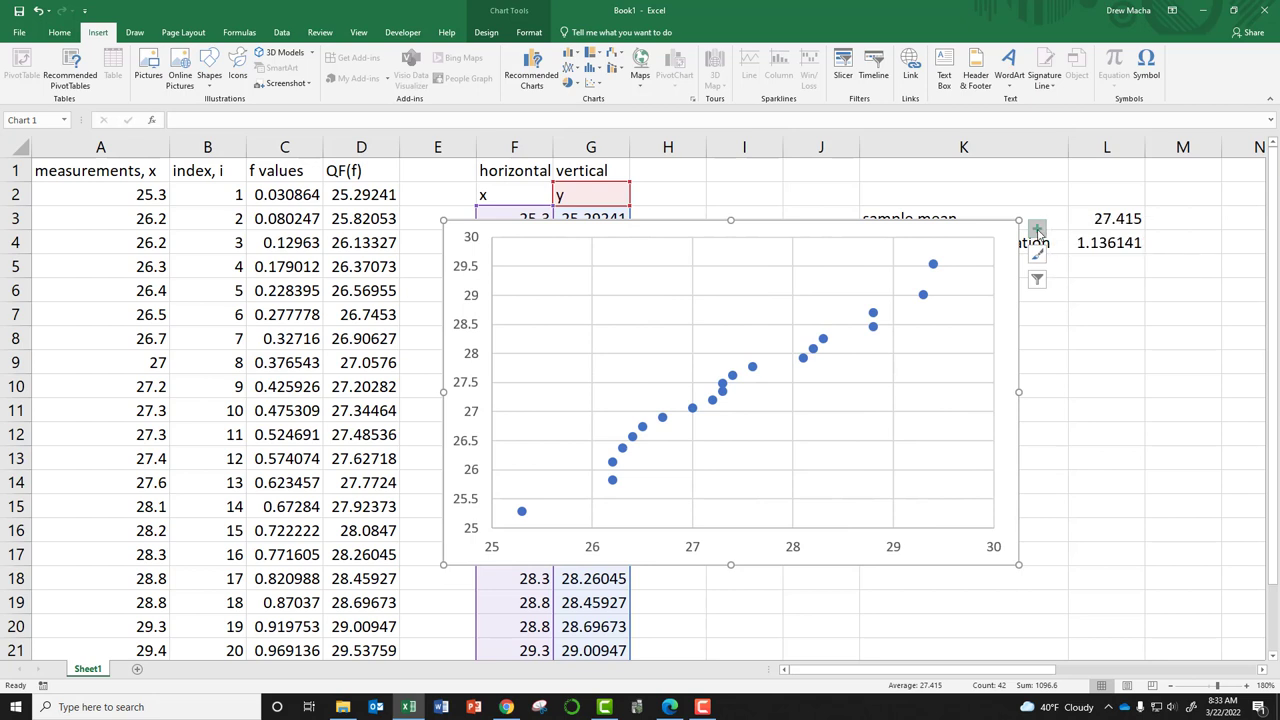
click(1037, 230)
click(1069, 339)
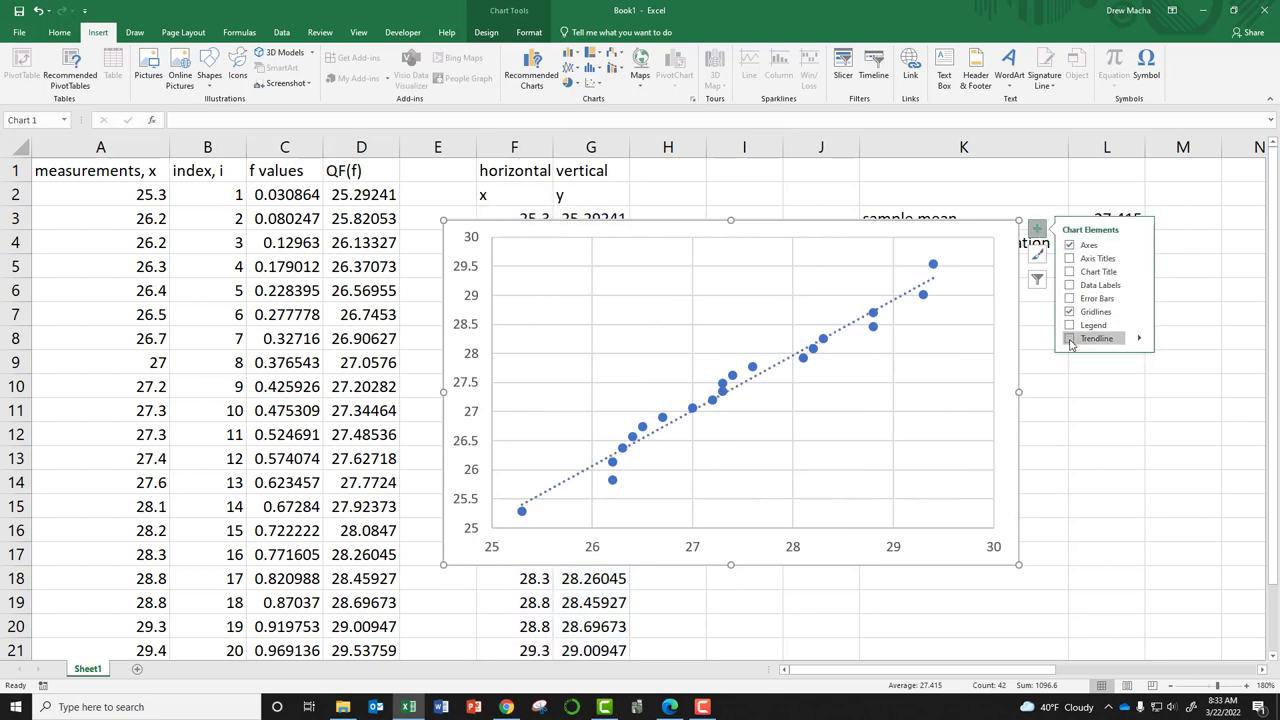
click(1060, 412)
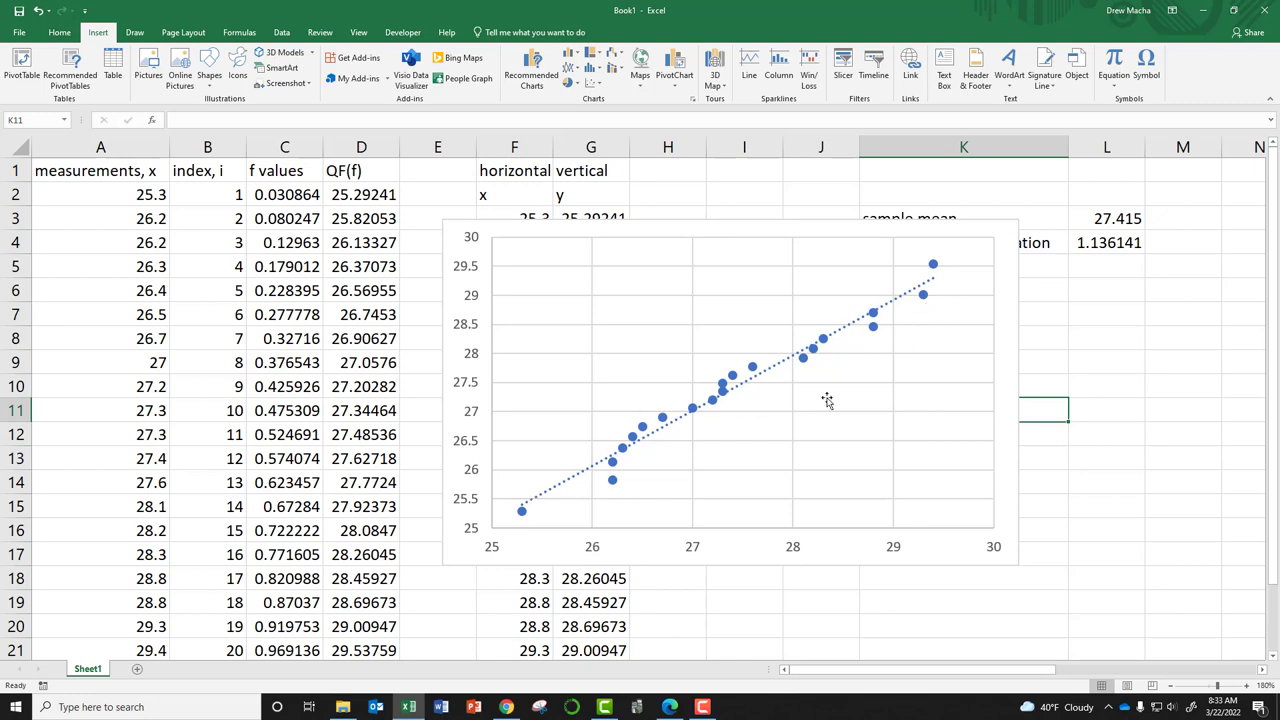
Step: Compare the "Is it linear enough?" criteria on PDF page 16 with the scatter chart and trendline in Excel
click(669, 707)
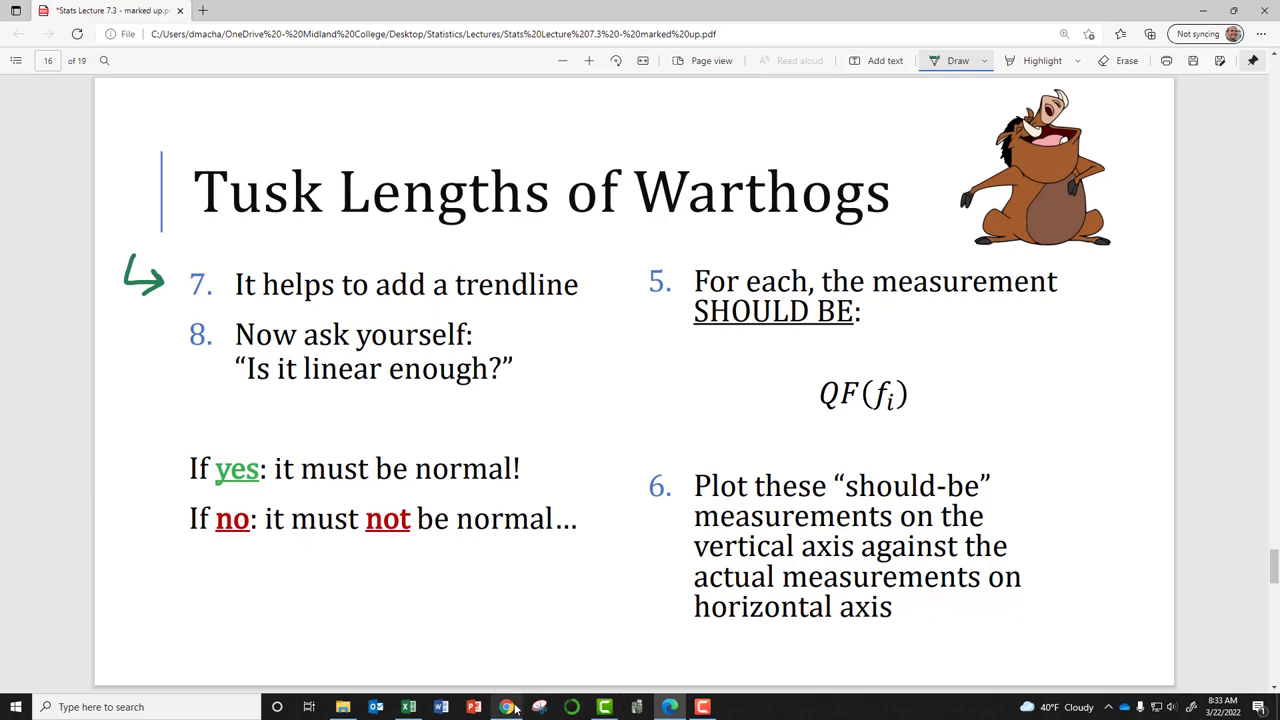
click(408, 707)
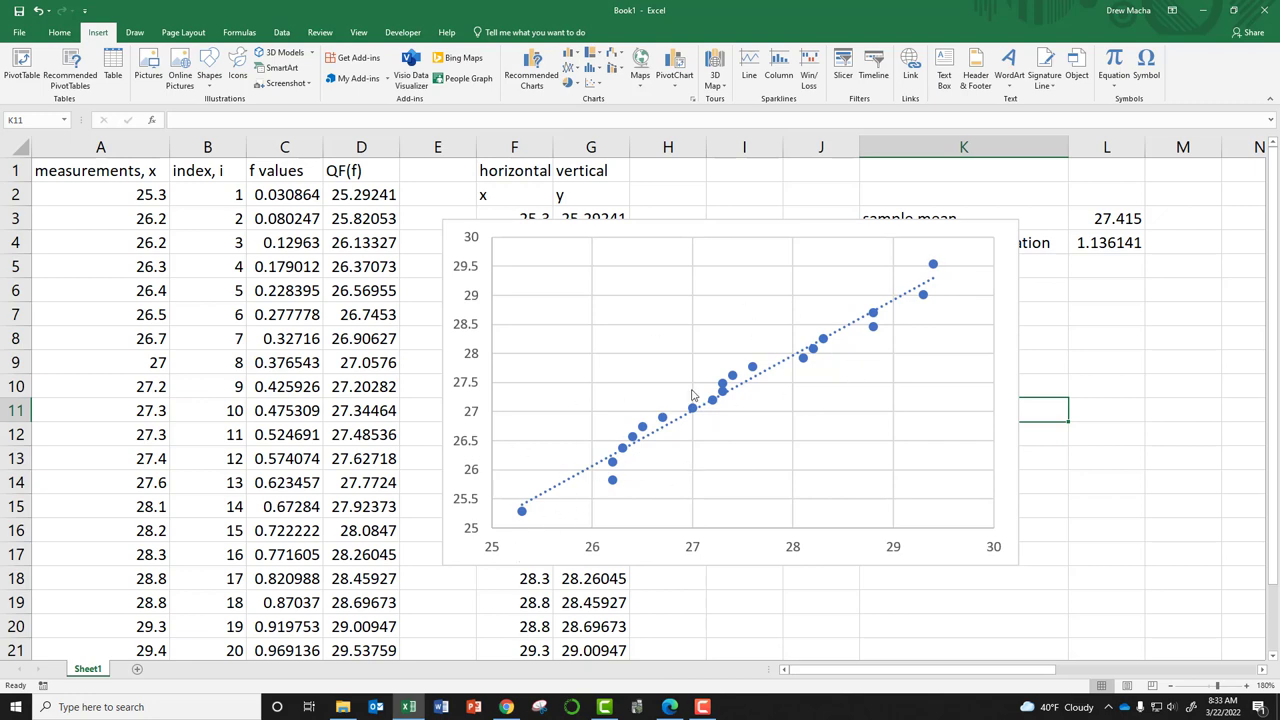
click(669, 708)
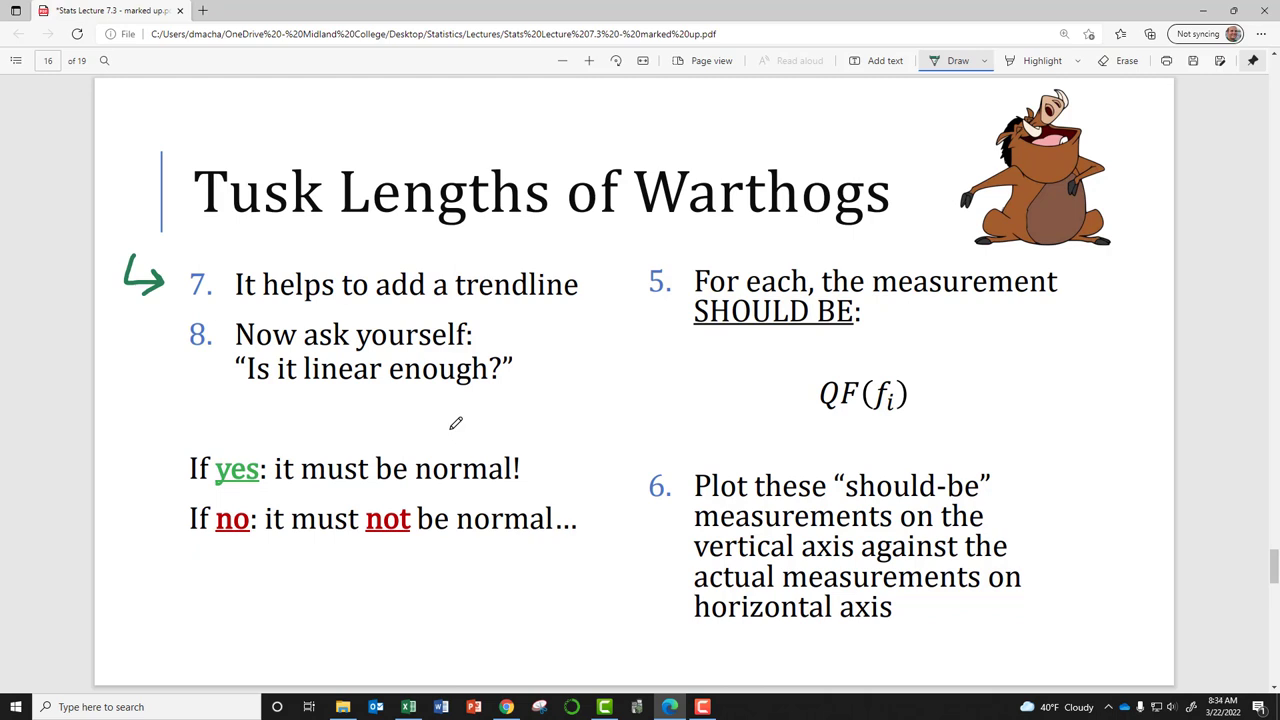
click(408, 707)
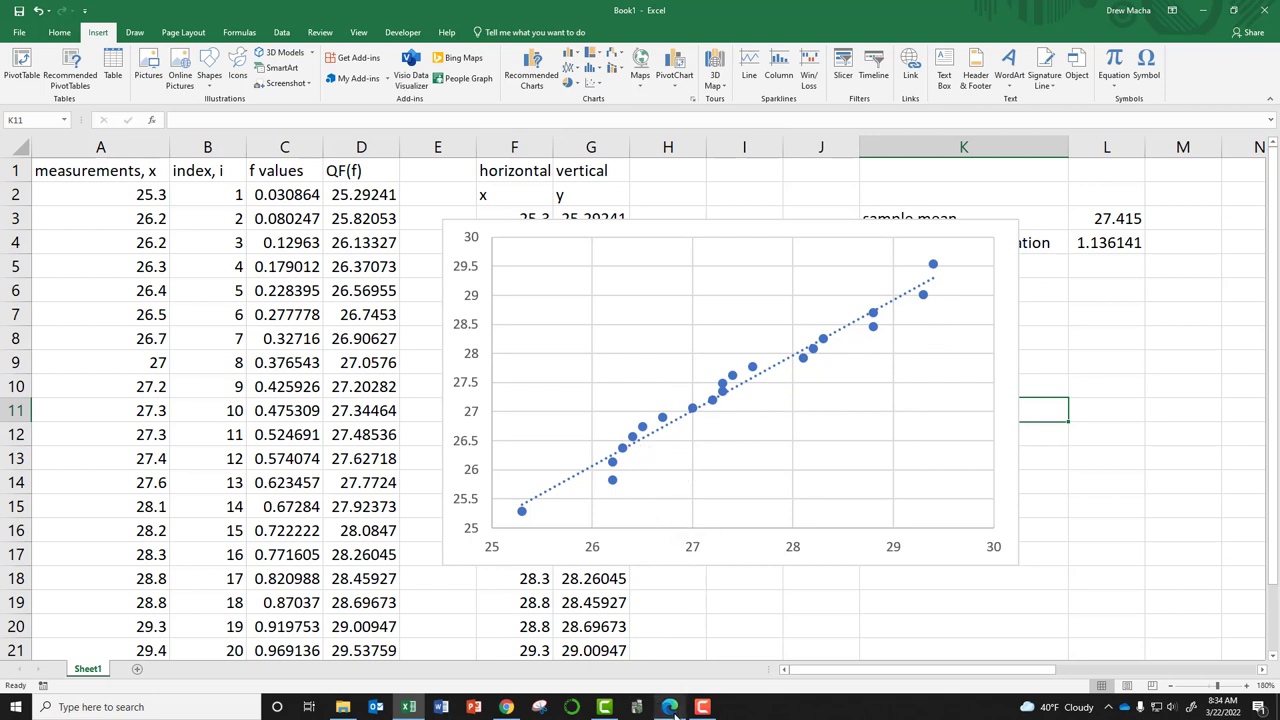
Step: Switch to the lecture PDF in Edge, underline "enough" on page 16 and circle the coefficient r in item 8 on page 17
mouse_move(668, 706)
click(660, 610)
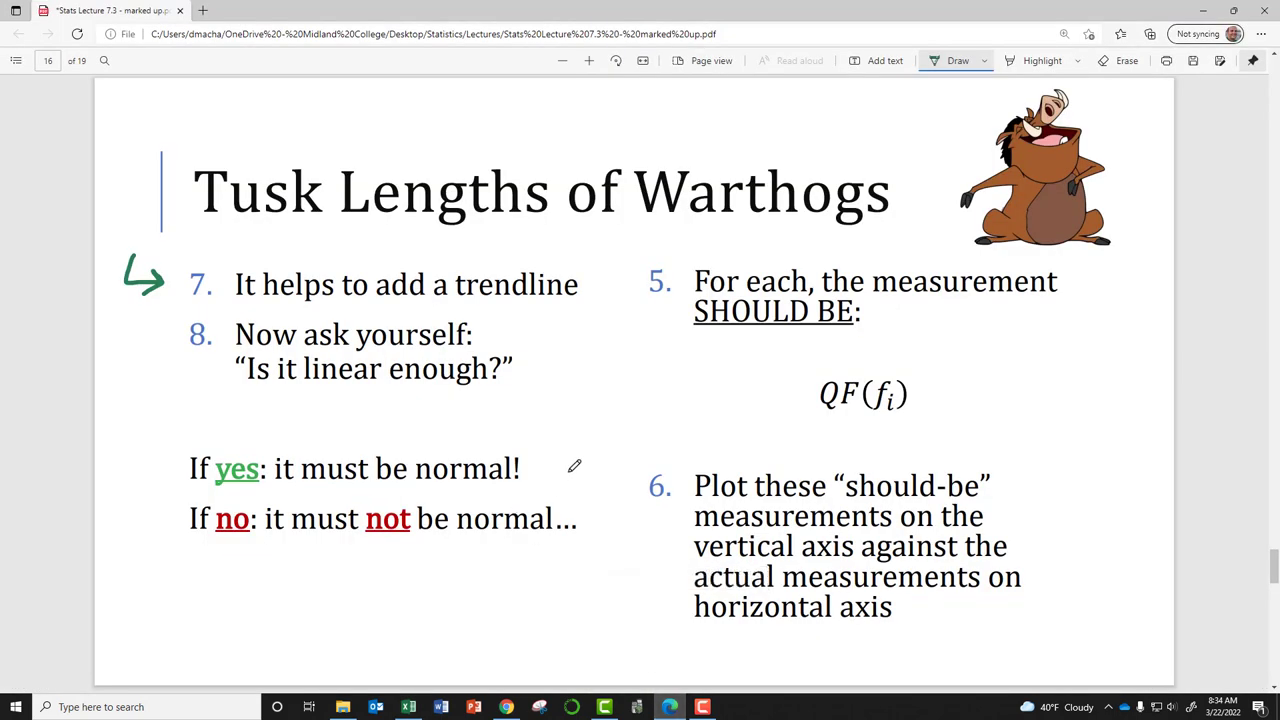
mouse_move(392, 383)
mouse_down()
mouse_move(486, 384)
mouse_move(388, 390)
mouse_move(438, 404)
mouse_up()
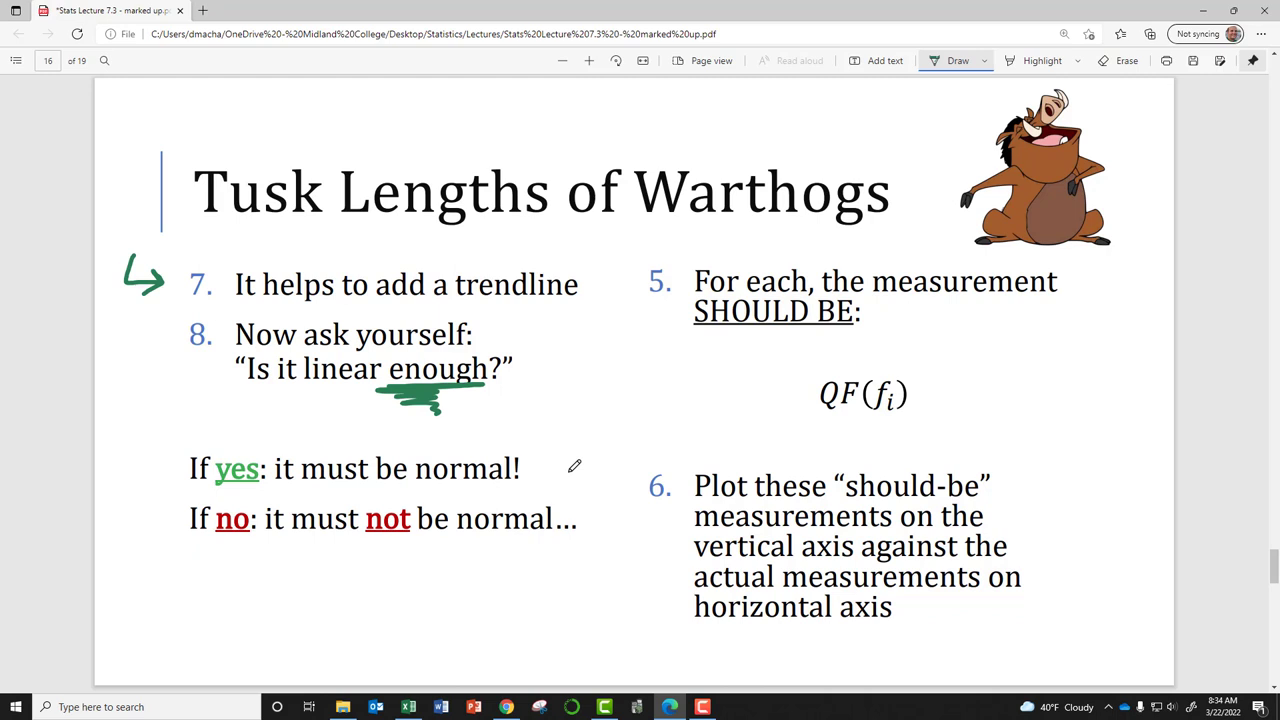
key(Page_Down)
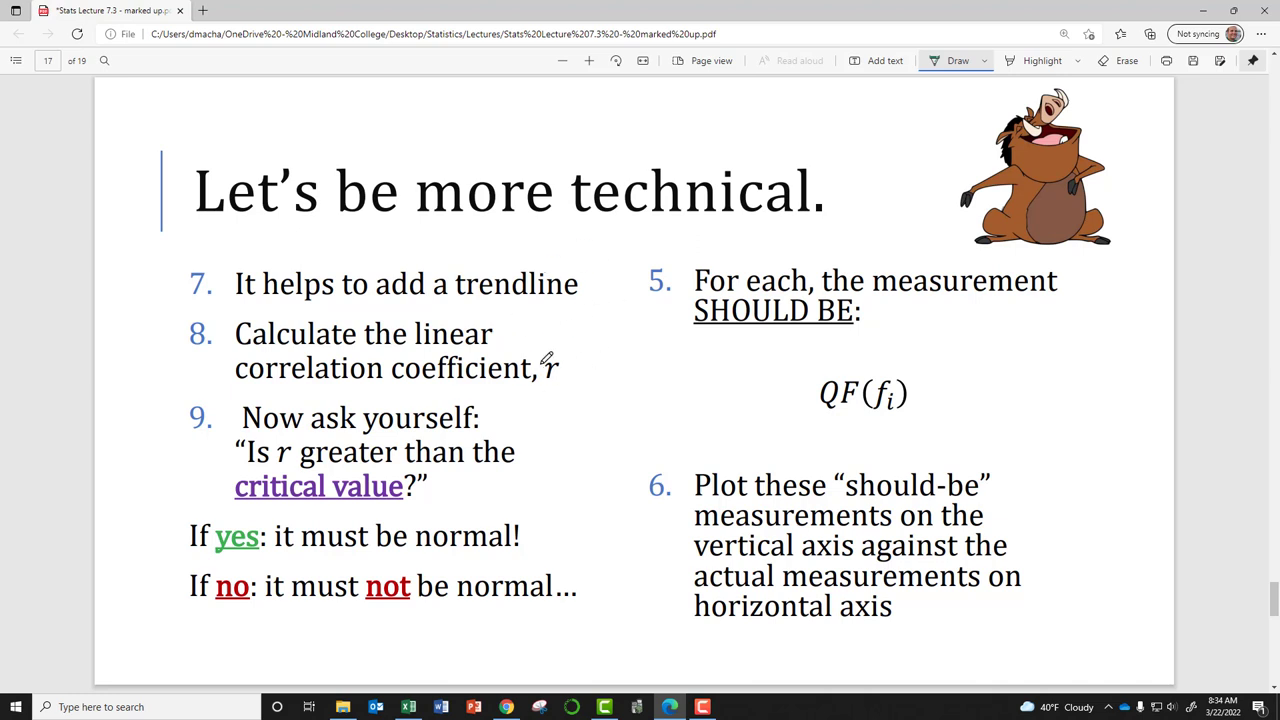
mouse_move(541, 364)
mouse_down()
mouse_move(556, 389)
mouse_move(548, 350)
mouse_up()
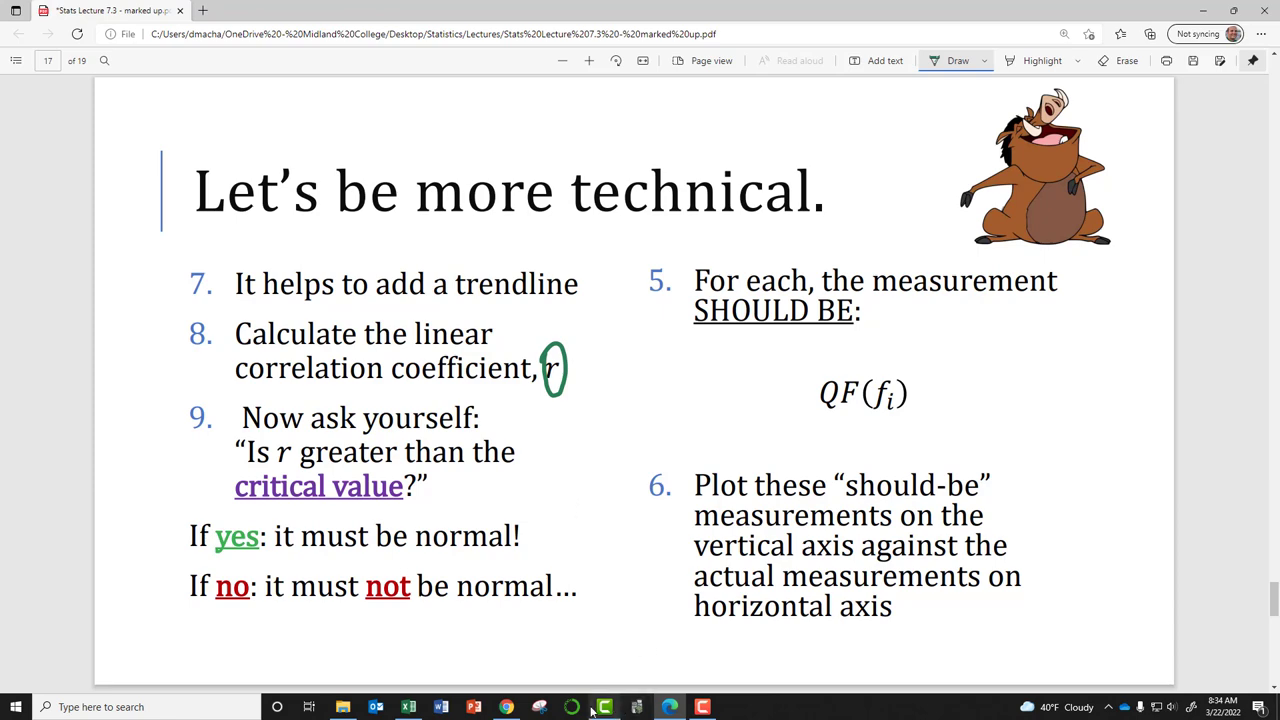
Step: Return to Excel and move the chart over column K and beyond, clear of the x and y data columns
click(412, 708)
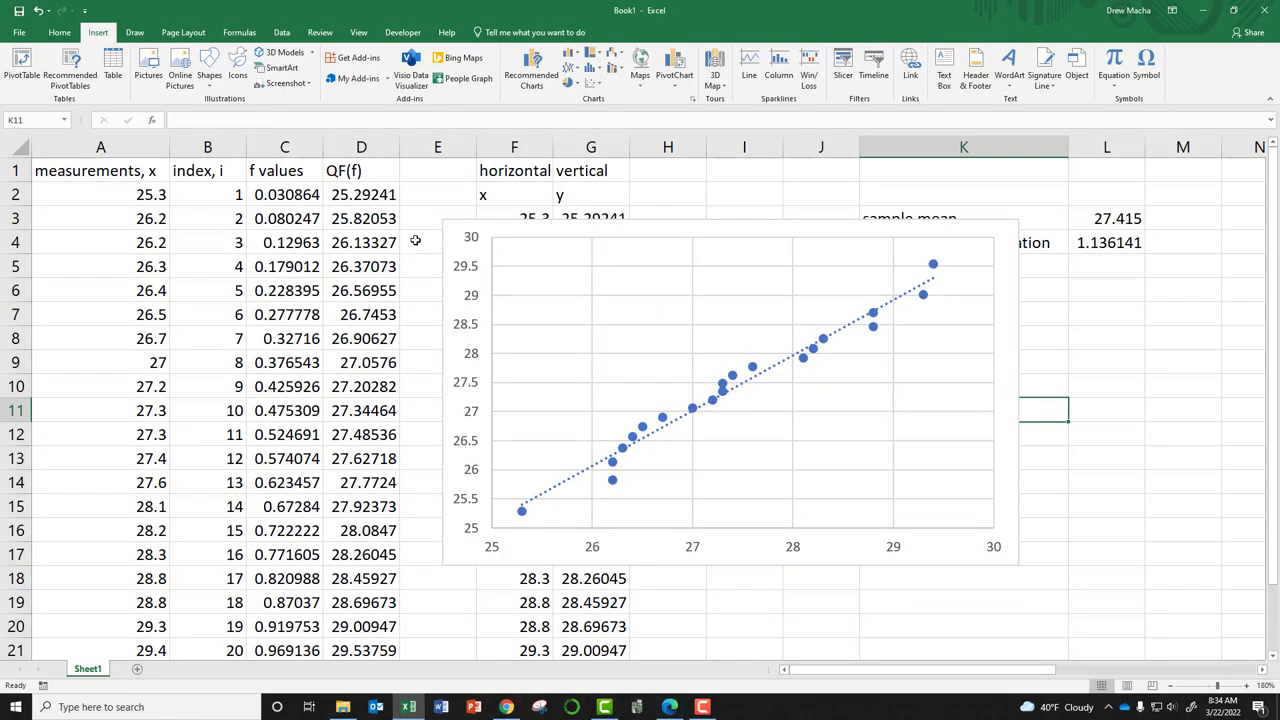
drag(507, 228, 988, 193)
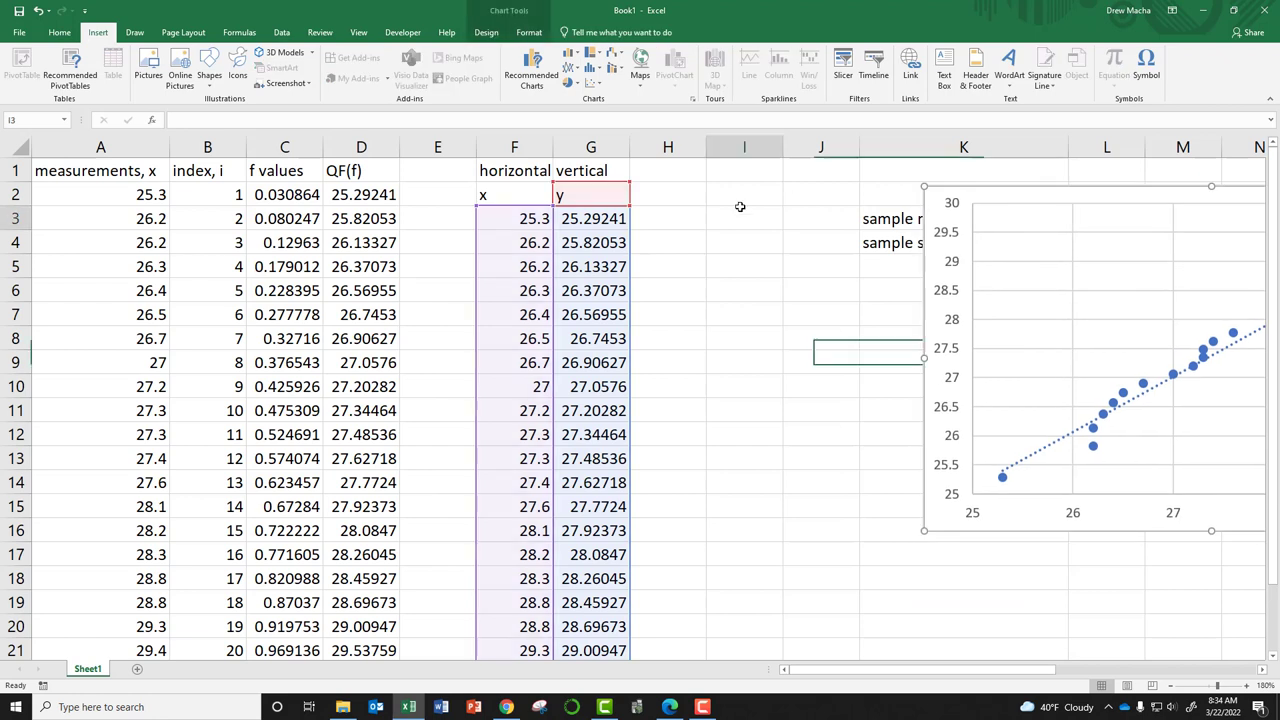
click(740, 216)
drag(530, 216, 590, 482)
Step: Calculate the linear correlation coefficient in cell I7 with CORREL over the x values F3:F22 and the y values G3:G22
click(740, 316)
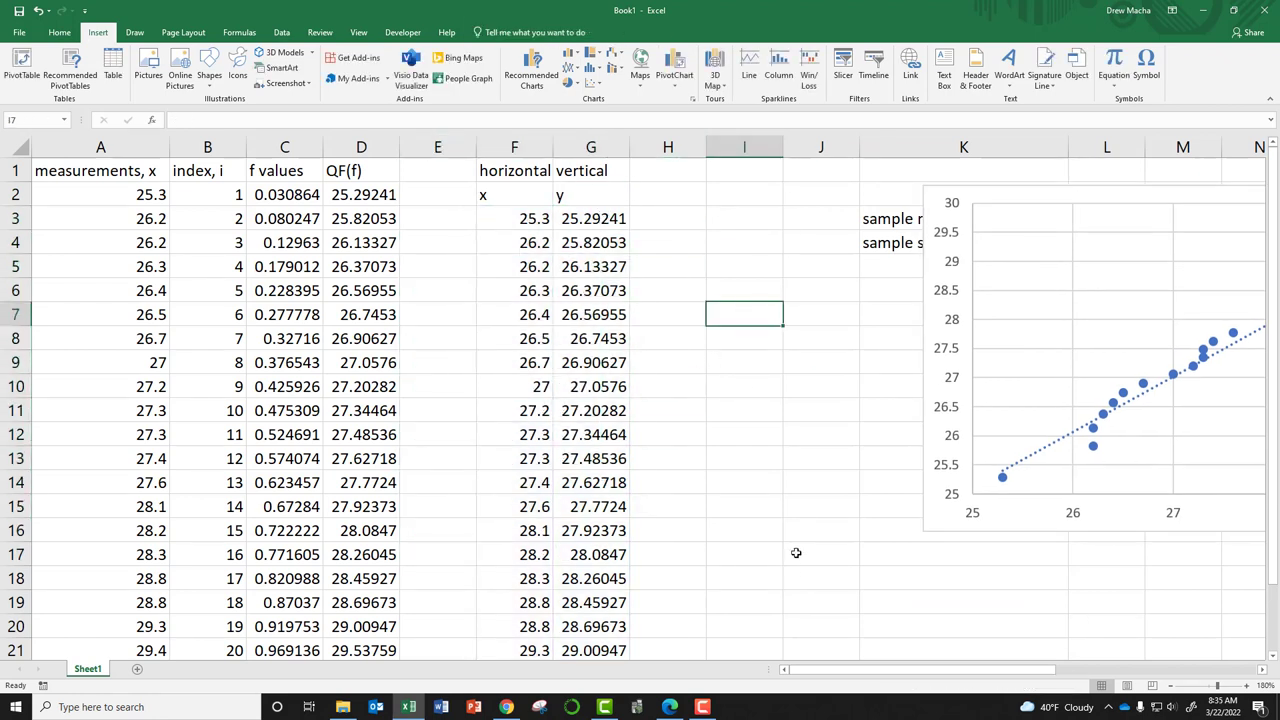
text(=)
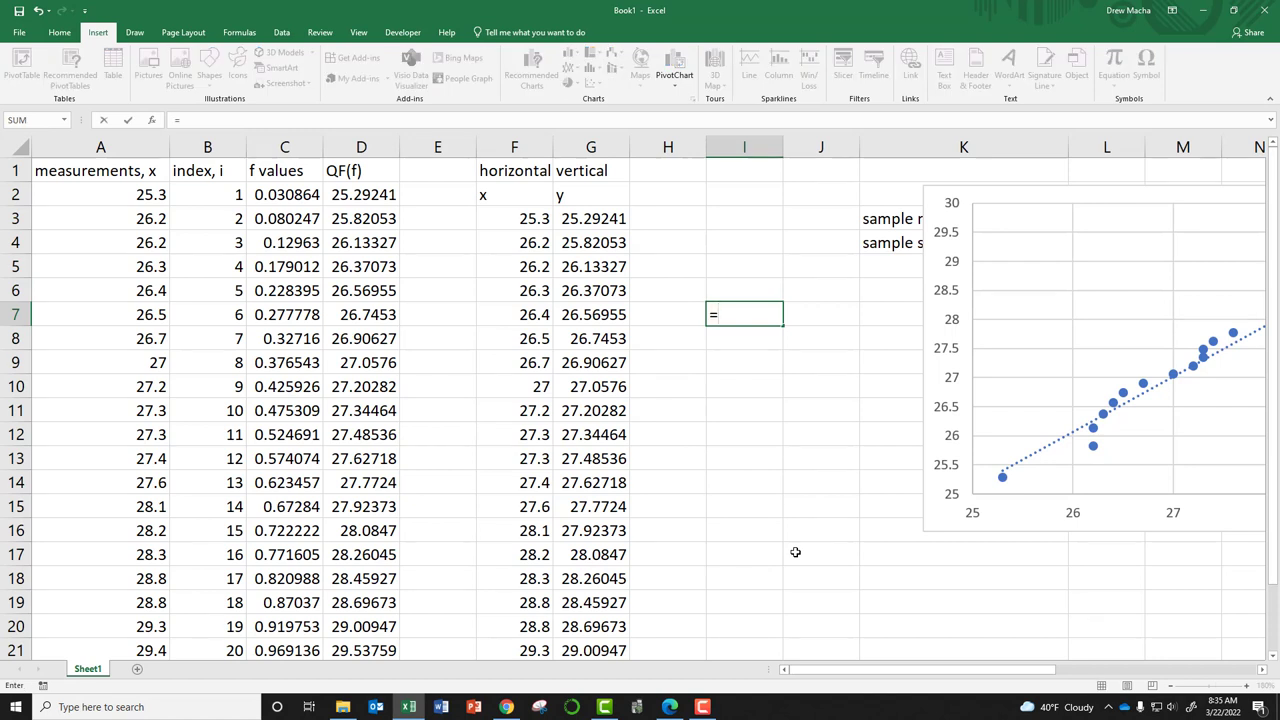
text(correl()
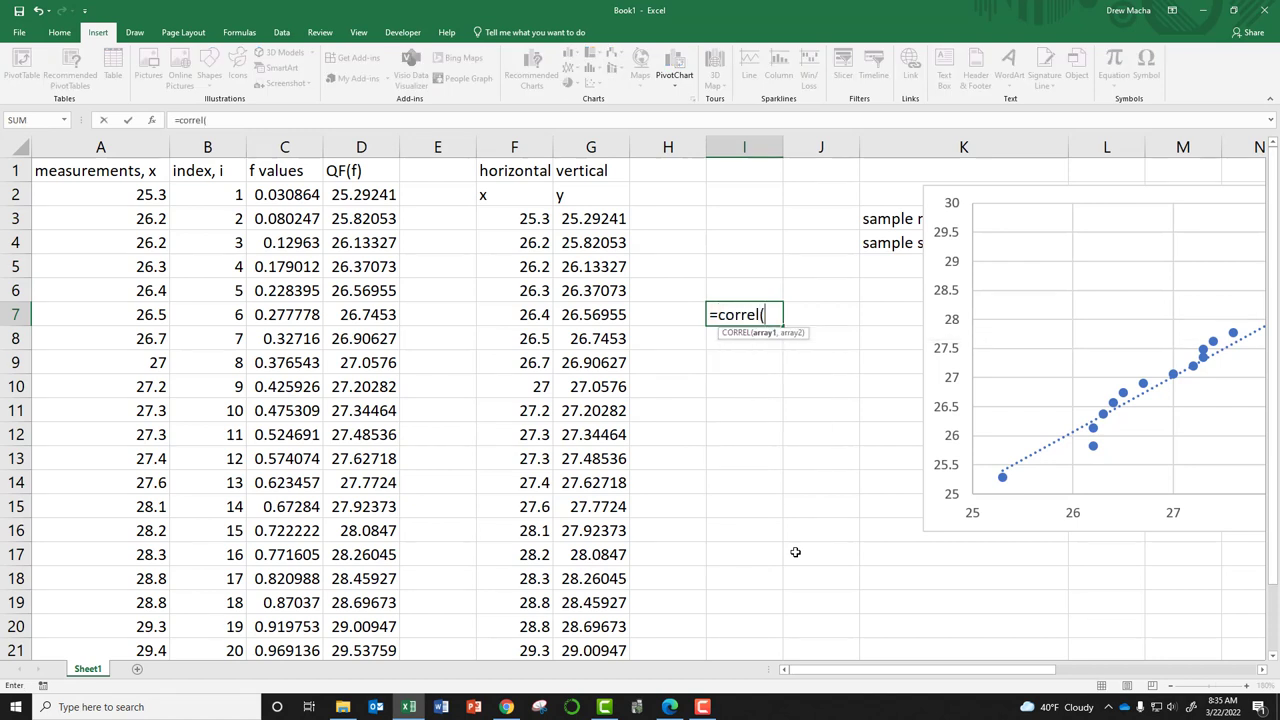
drag(531, 208, 532, 605)
scroll(621, 527, up, 1)
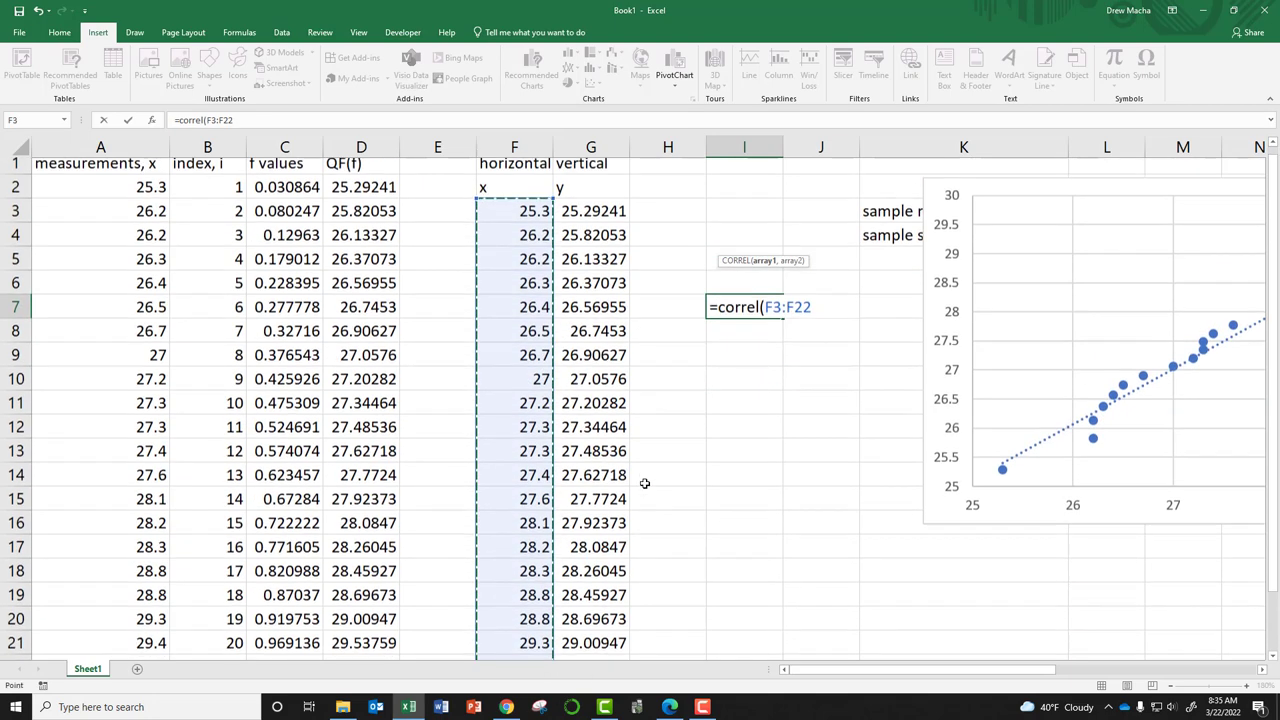
text(,)
drag(591, 218, 593, 603)
scroll(822, 407, up, 1)
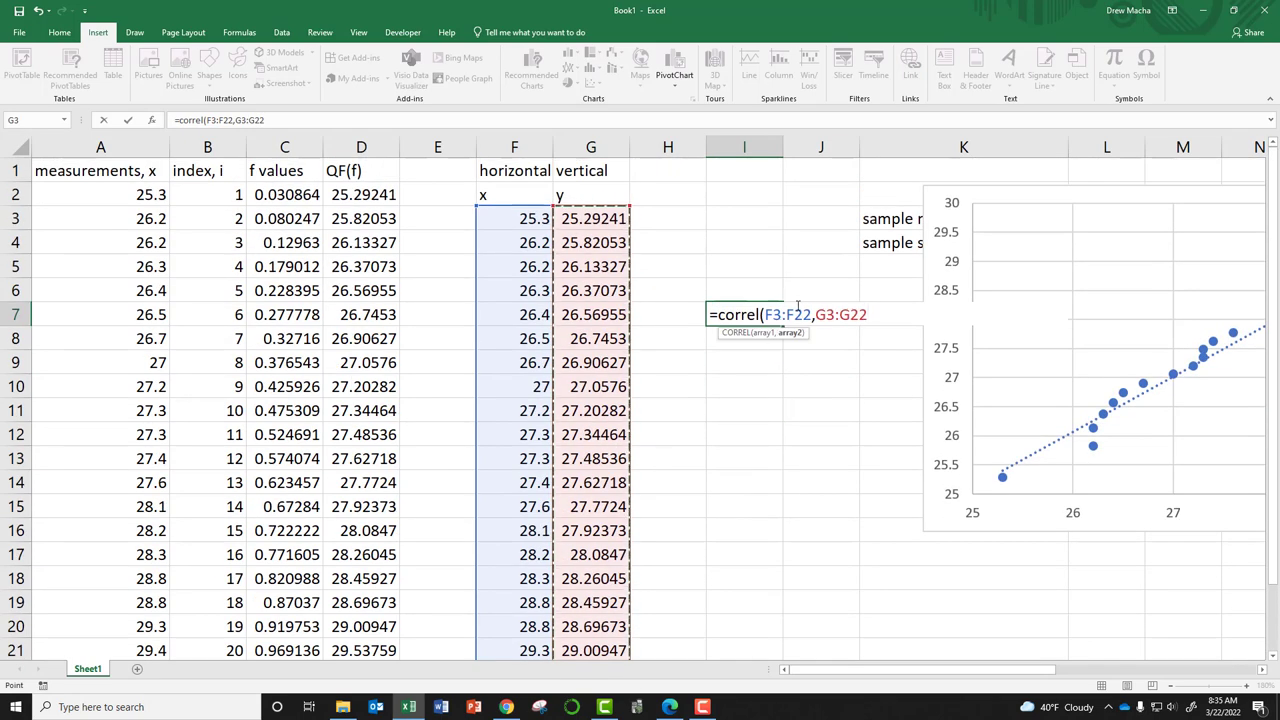
text())
key(Return)
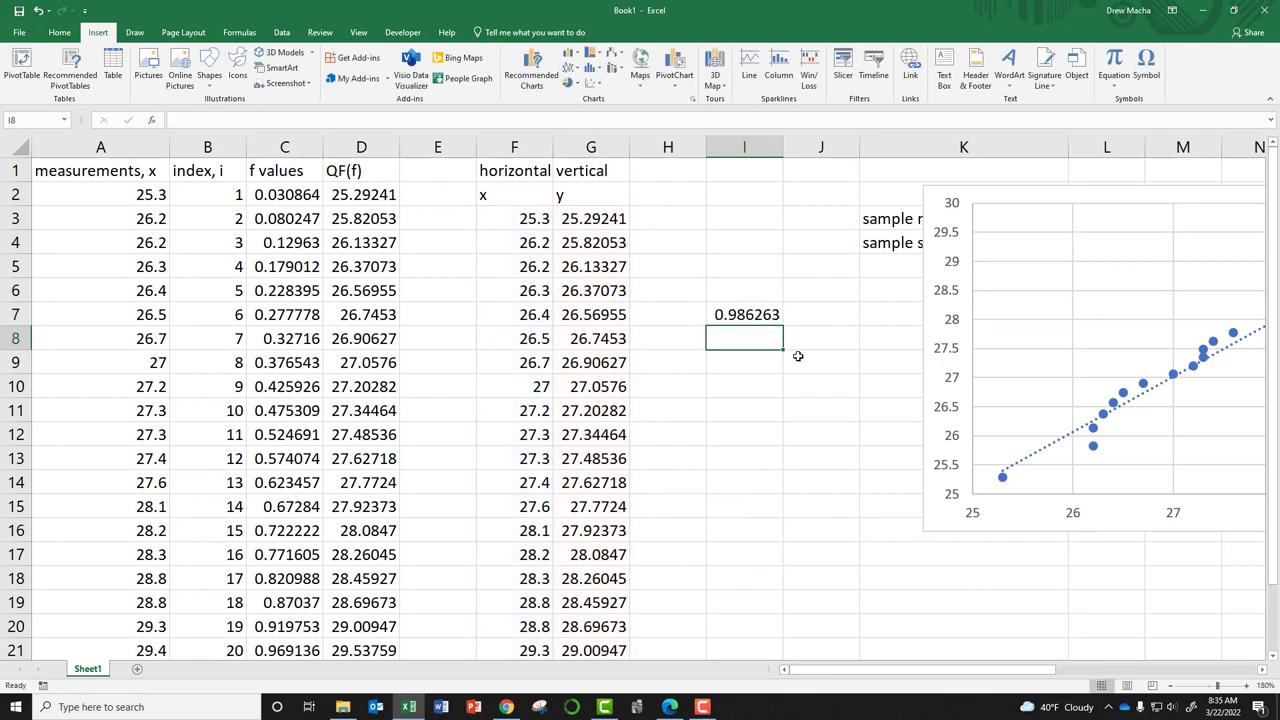
Step: Label the correlation result with "r" in the cell above it and "linear correlation coefficient" in the cell below it
click(737, 288)
text(r)
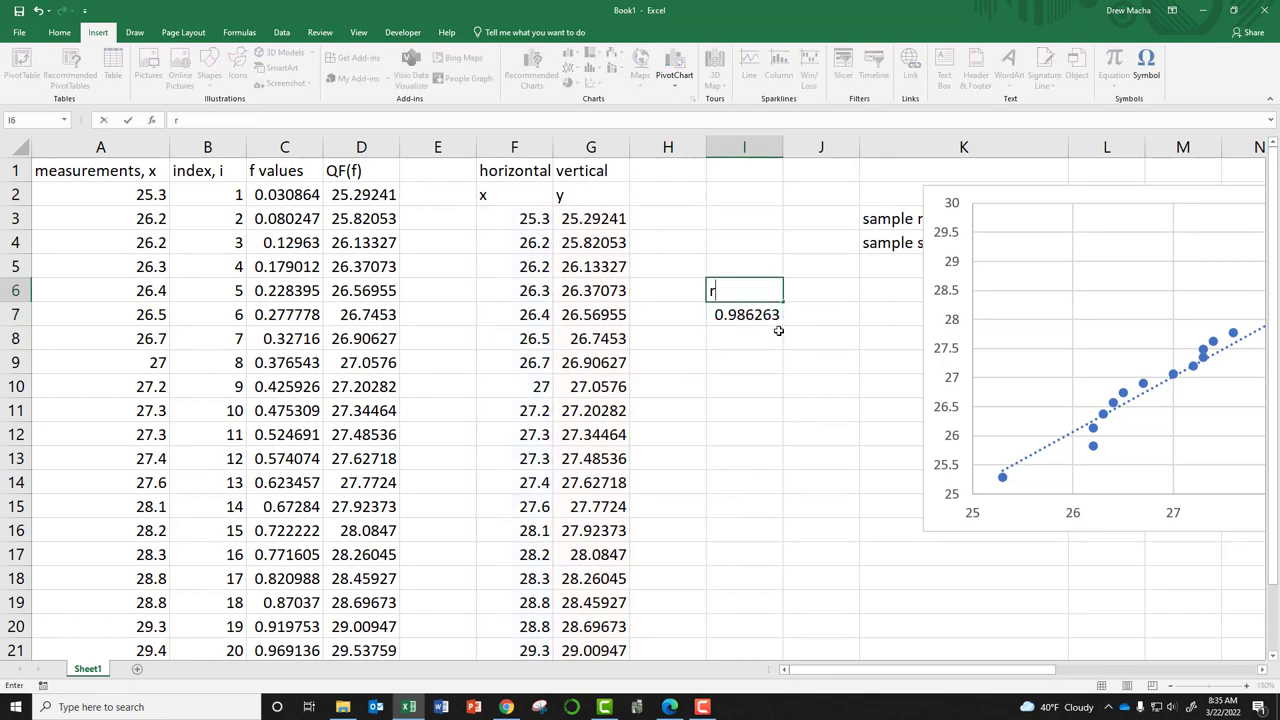
text(linear co)
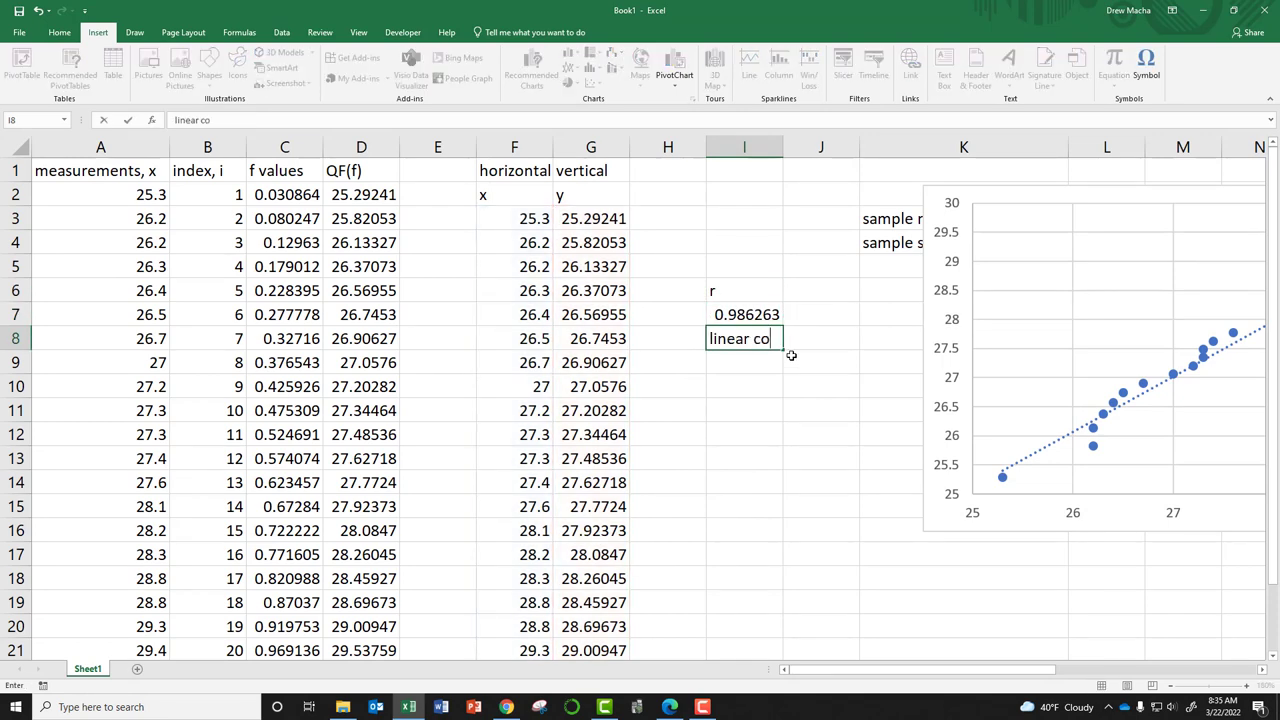
text(rrelation coefficient)
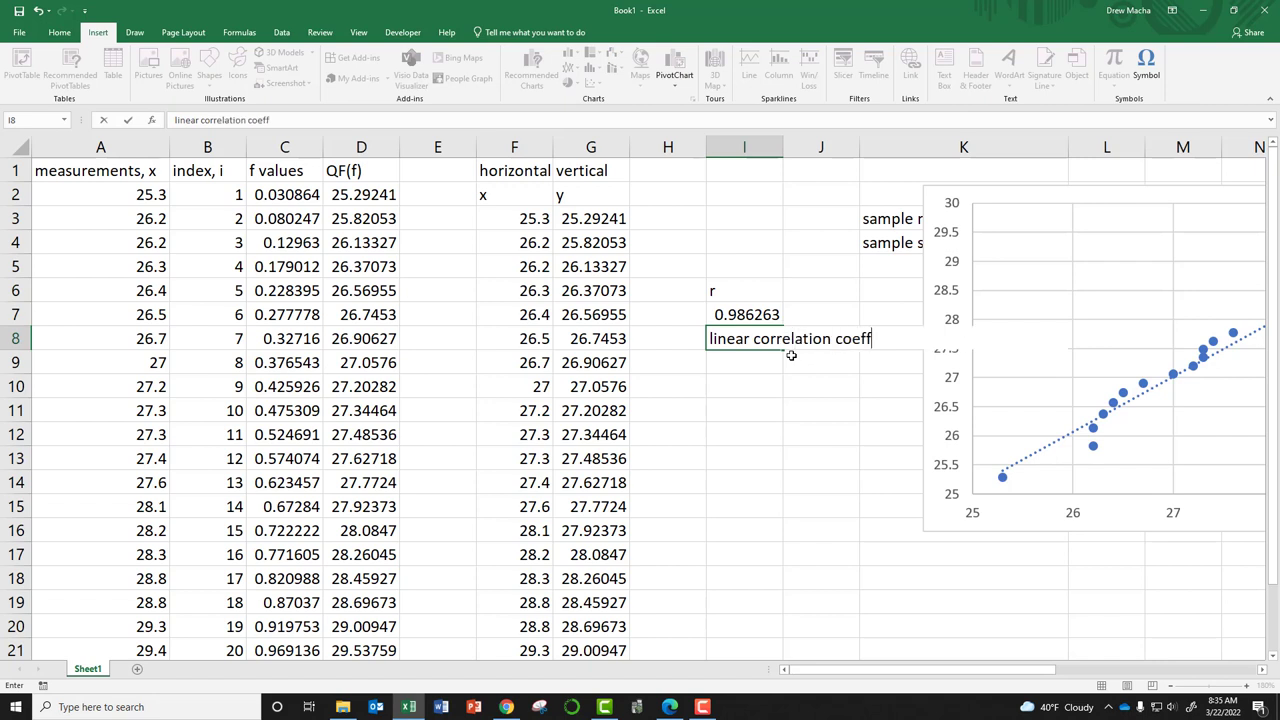
key(Return)
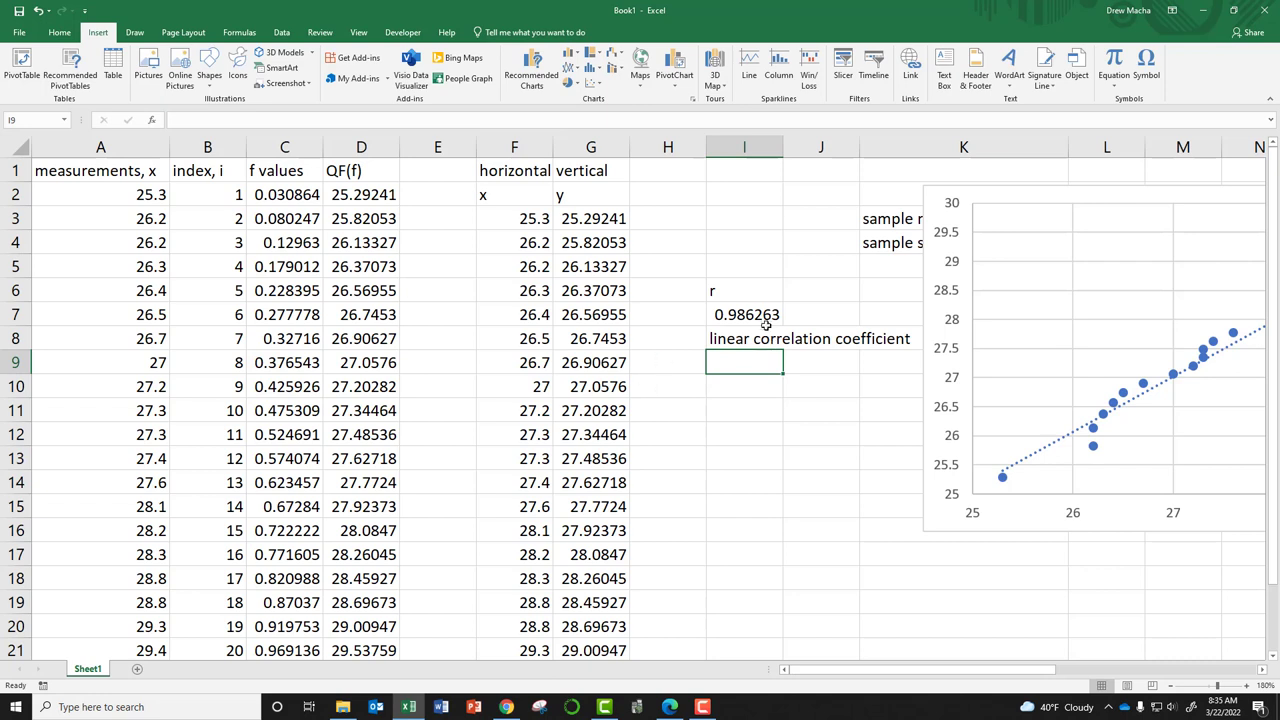
click(776, 322)
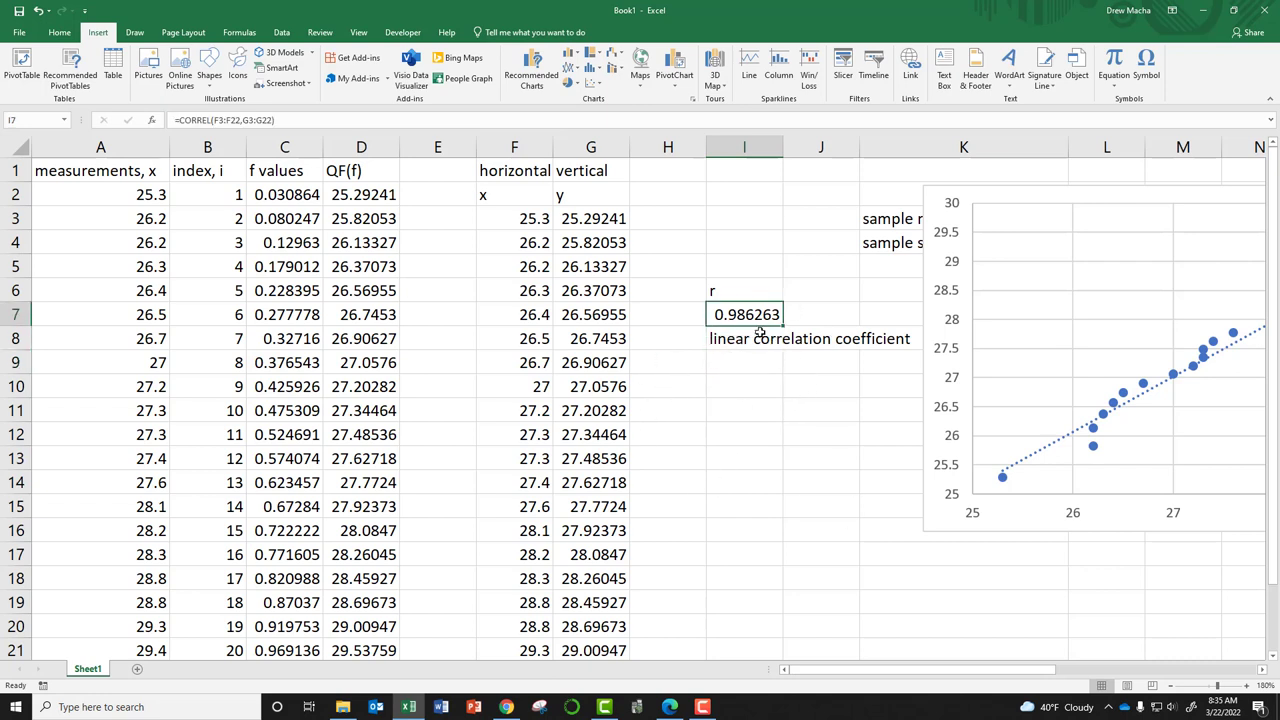
Step: Move the scatter chart over columns F to K, just below the linear correlation coefficient label
drag(1015, 196, 572, 357)
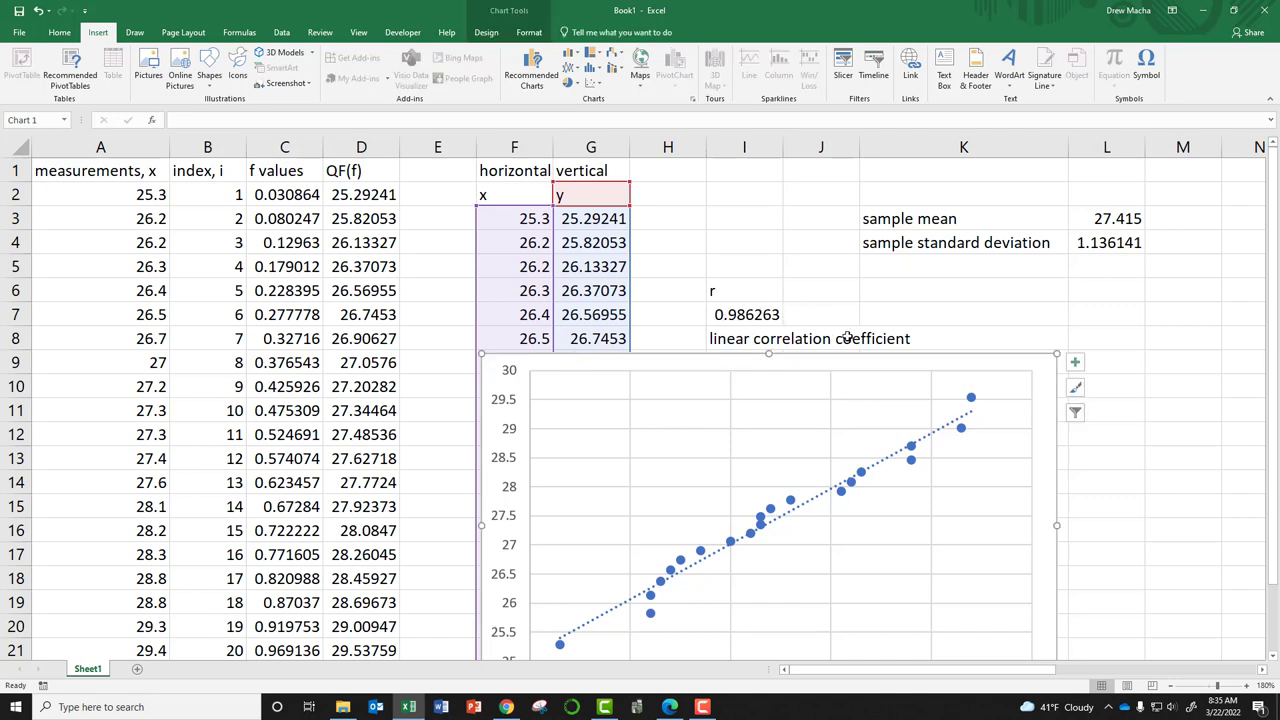
scroll(905, 376, down, 1)
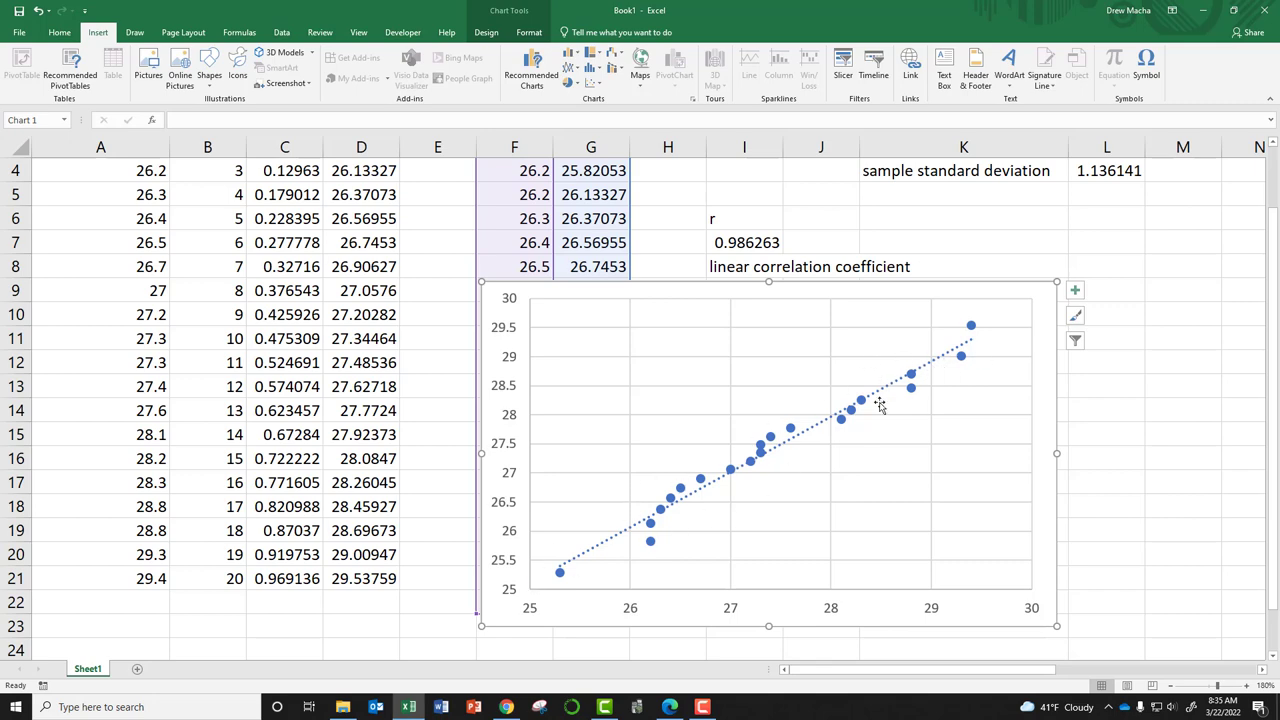
scroll(790, 430, up, 1)
click(843, 274)
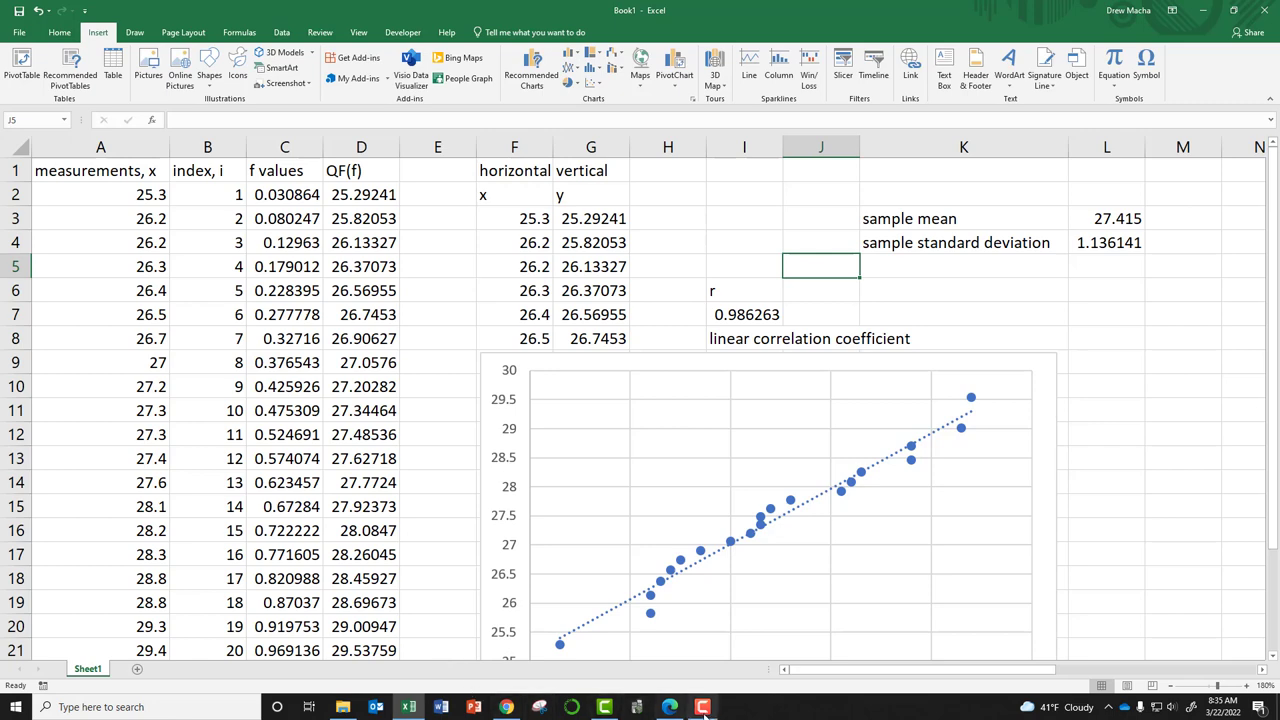
Step: Switch to the lecture PDF in Edge and view the table of critical values for r on page 18
click(672, 708)
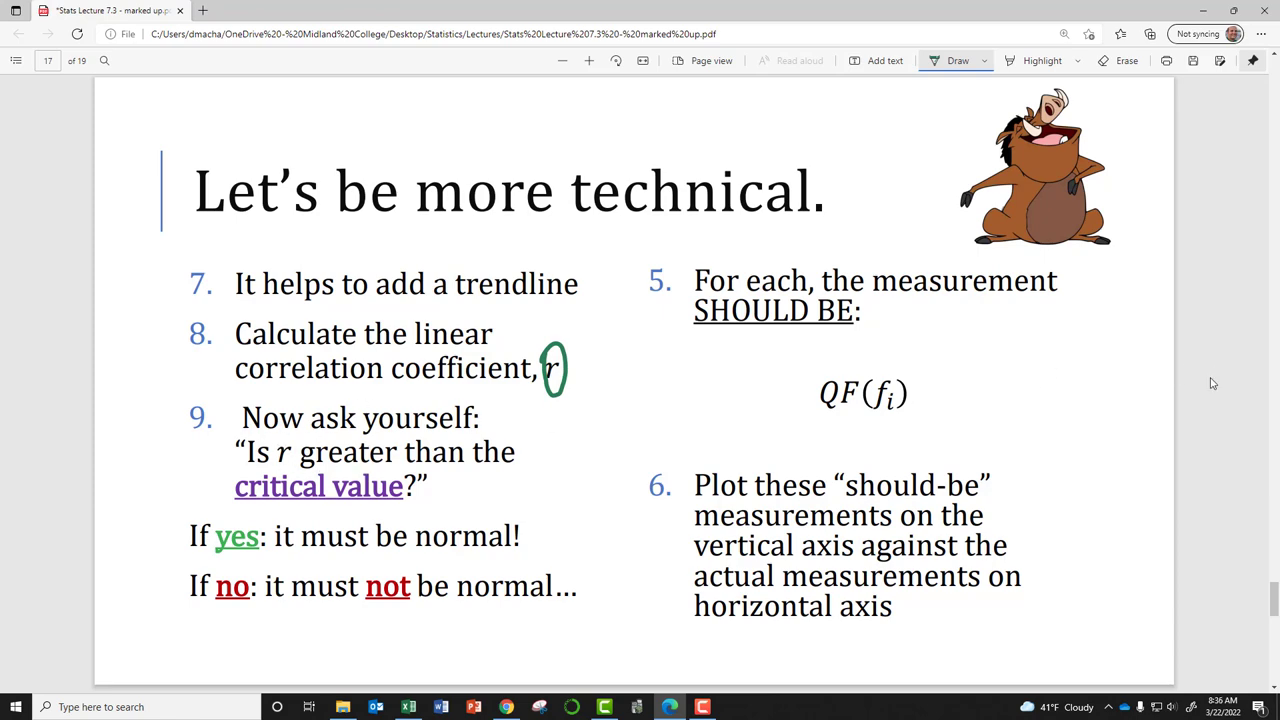
key(Page_Down)
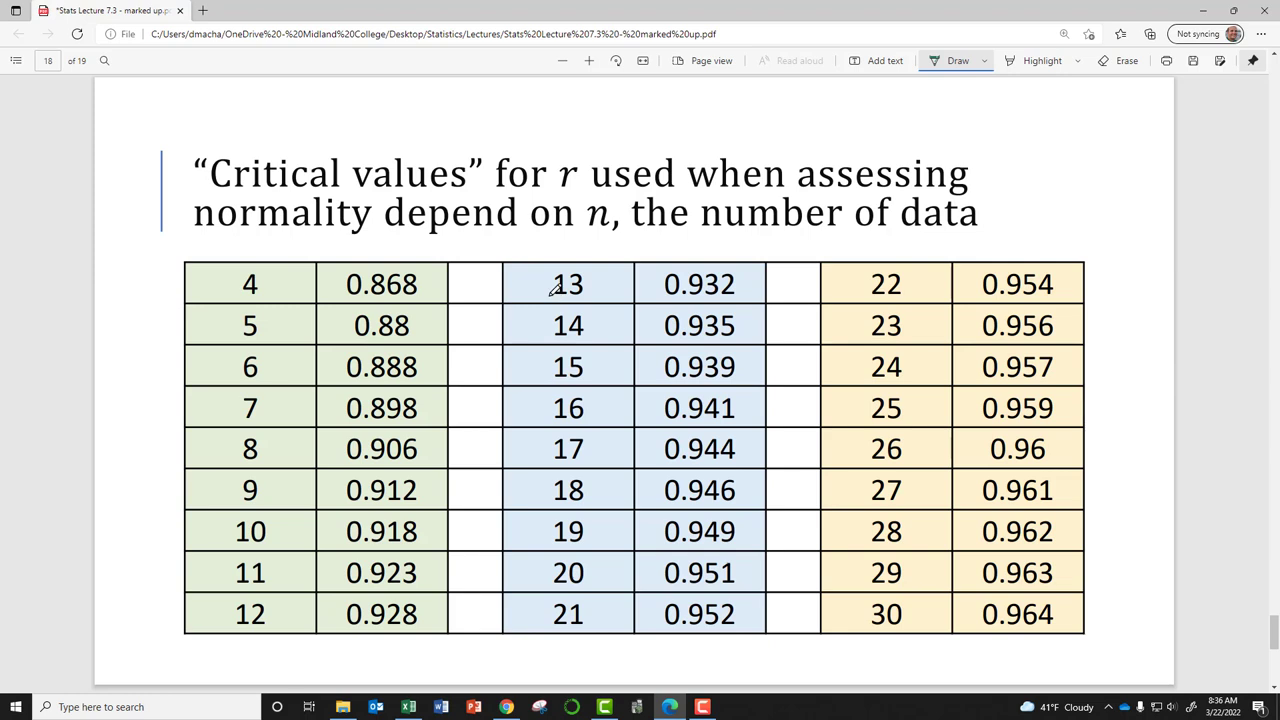
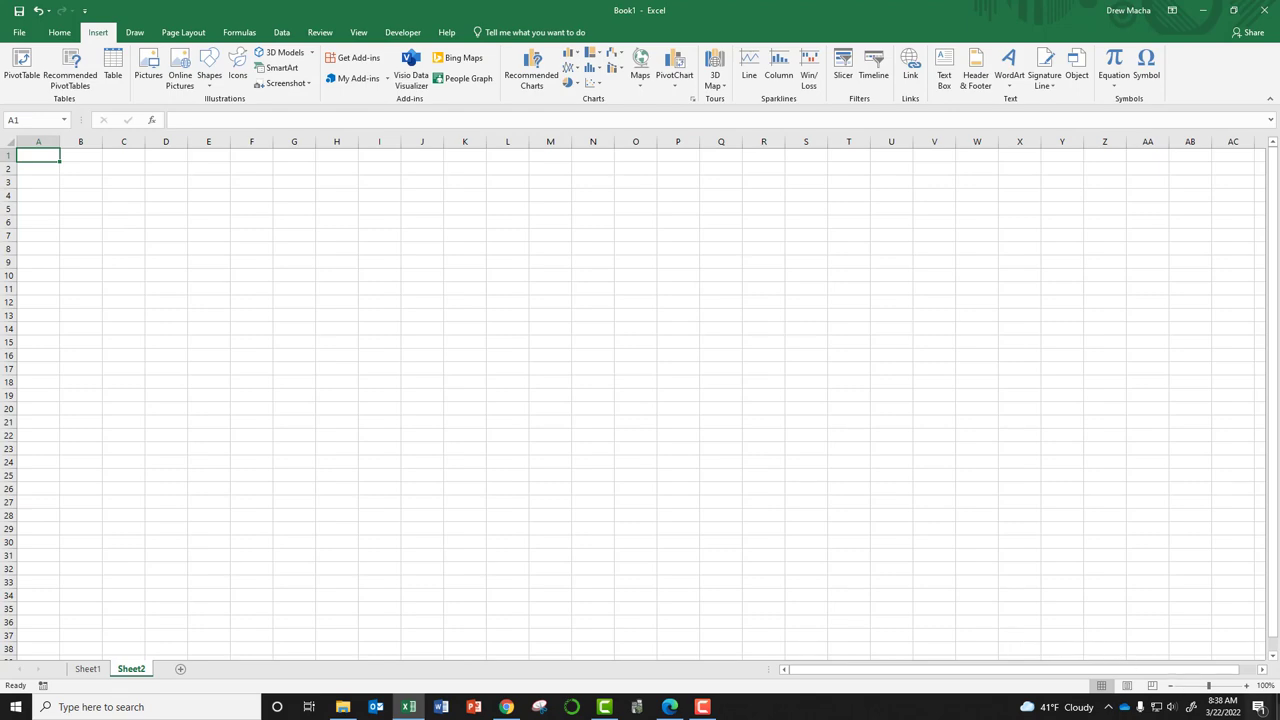
Step: Paste the copied list of data values into cell A1 of Sheet2 in Excel
click(1246, 686)
click(1246, 686)
click(1246, 686)
click(1246, 686)
click(1246, 686)
click(1246, 686)
click(1246, 686)
click(1246, 686)
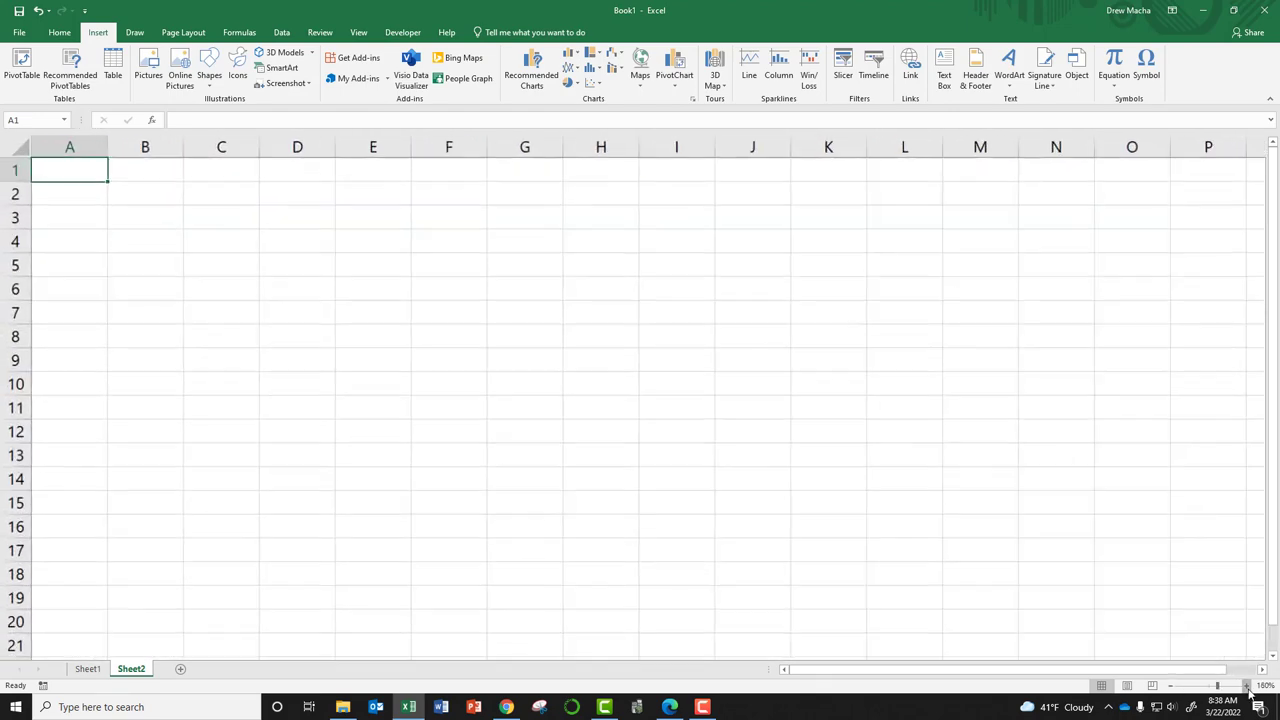
click(1246, 686)
click(1246, 686)
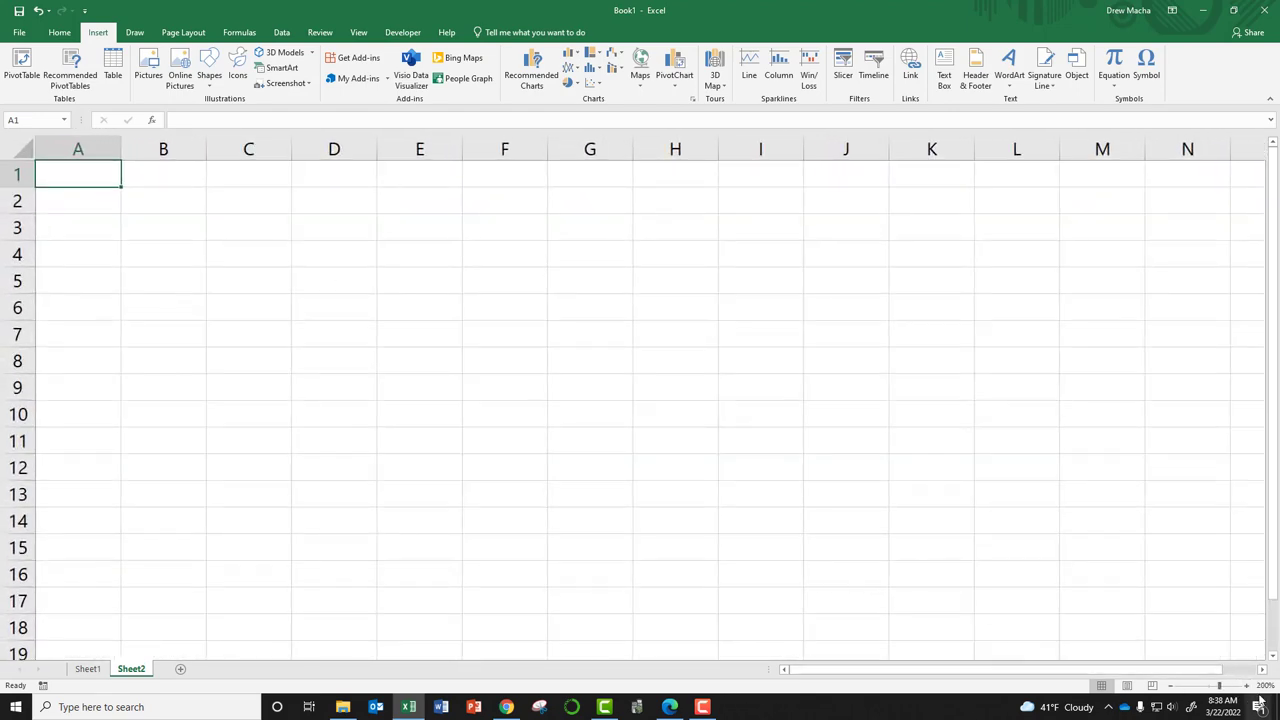
click(169, 216)
key(ctrl+v)
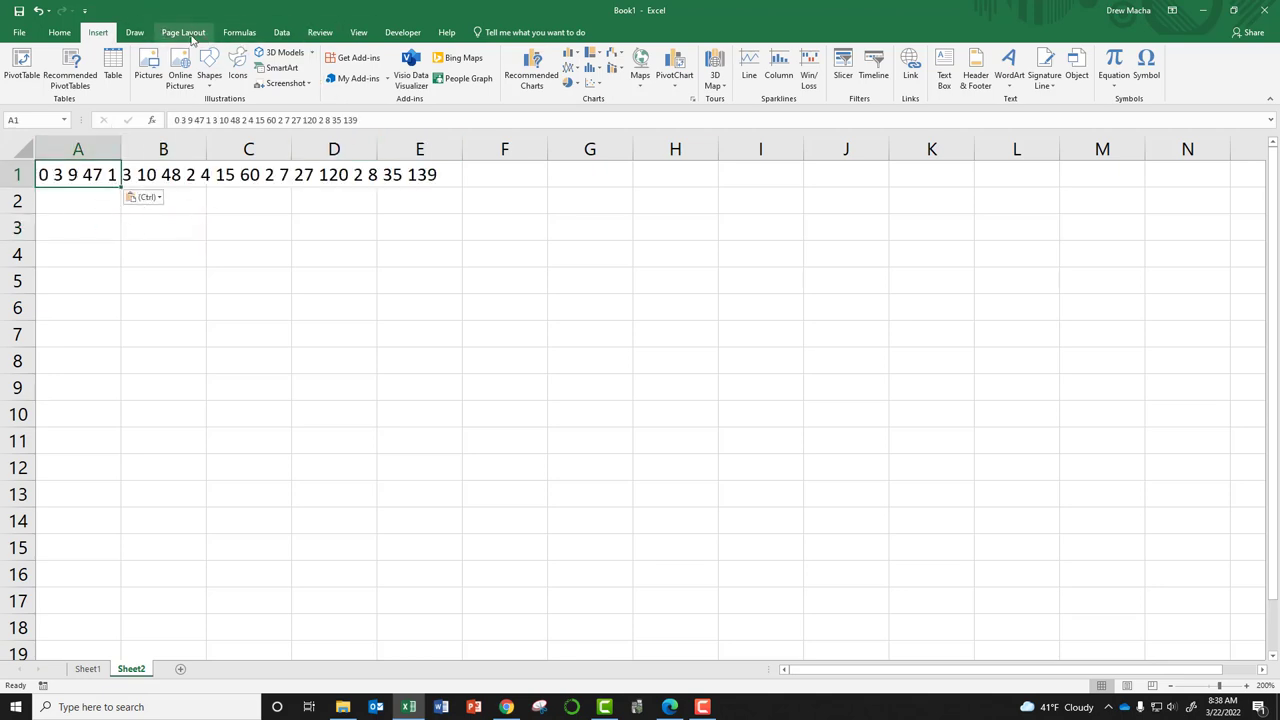
Step: Split the pasted values in A1 into separate columns using Text to Columns with delimited data and the space delimiter
click(283, 32)
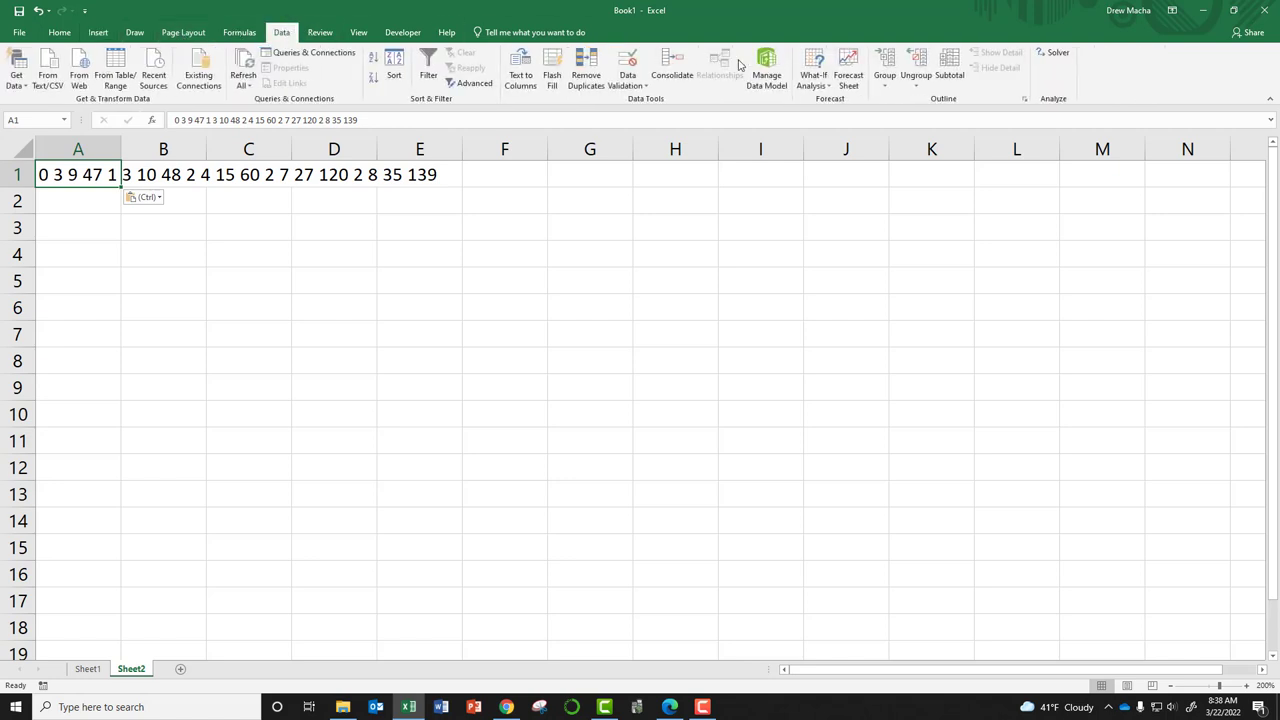
click(520, 72)
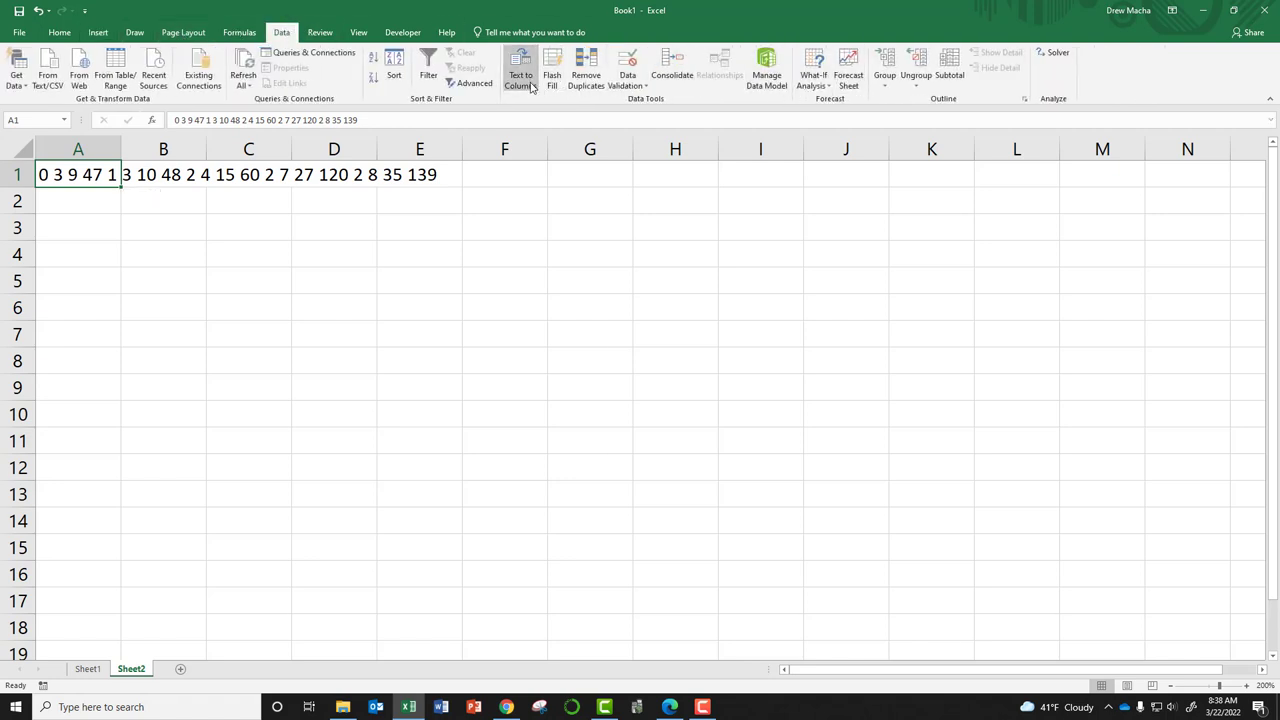
click(865, 500)
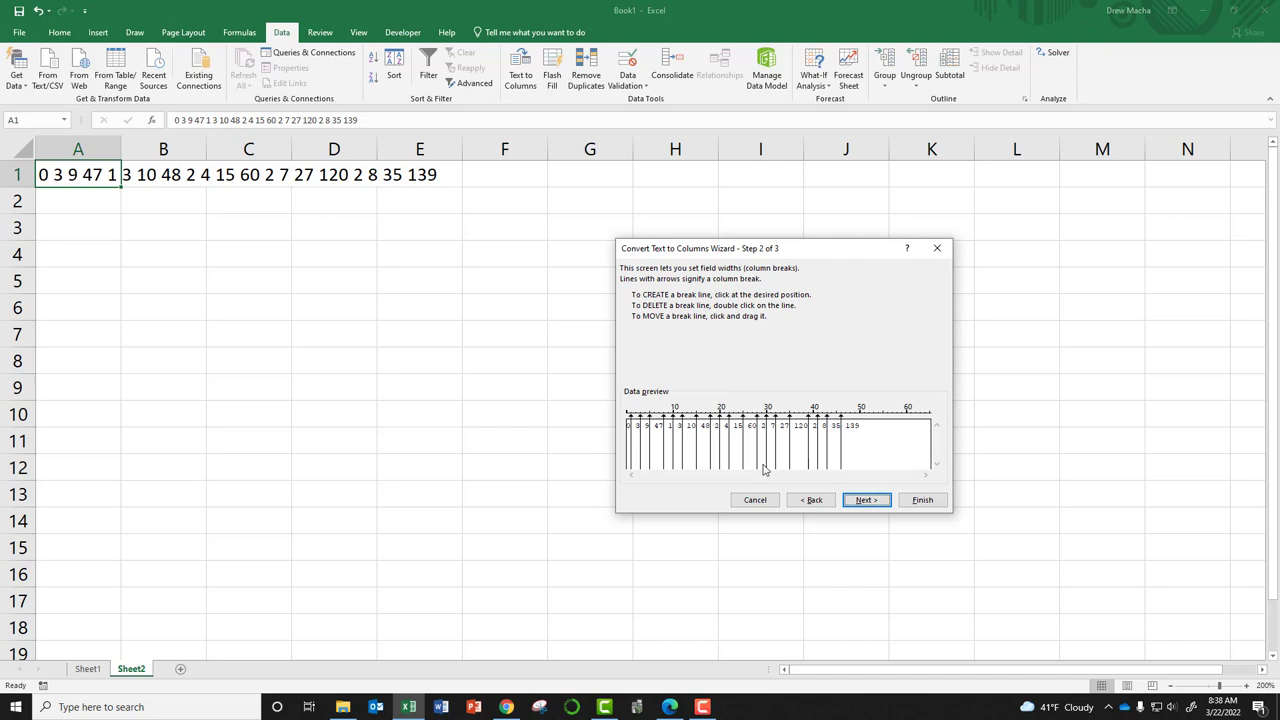
click(813, 500)
click(663, 322)
click(849, 500)
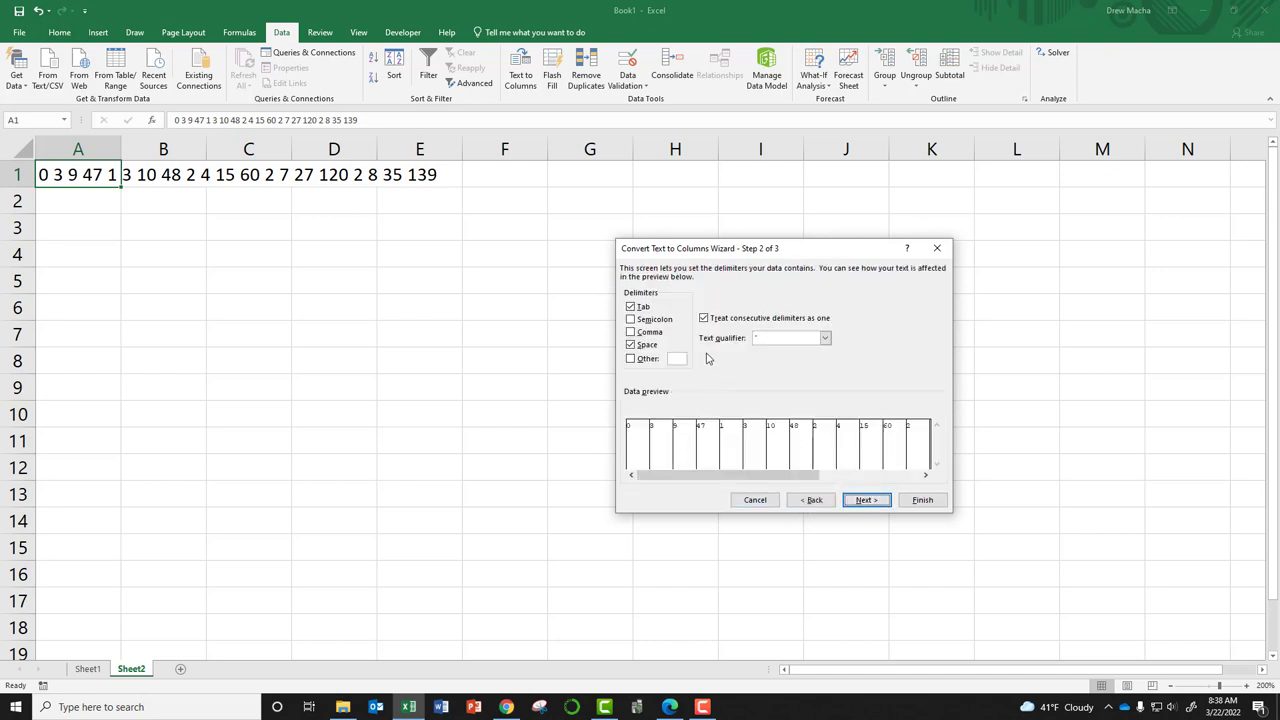
click(632, 345)
click(866, 500)
click(923, 500)
click(300, 262)
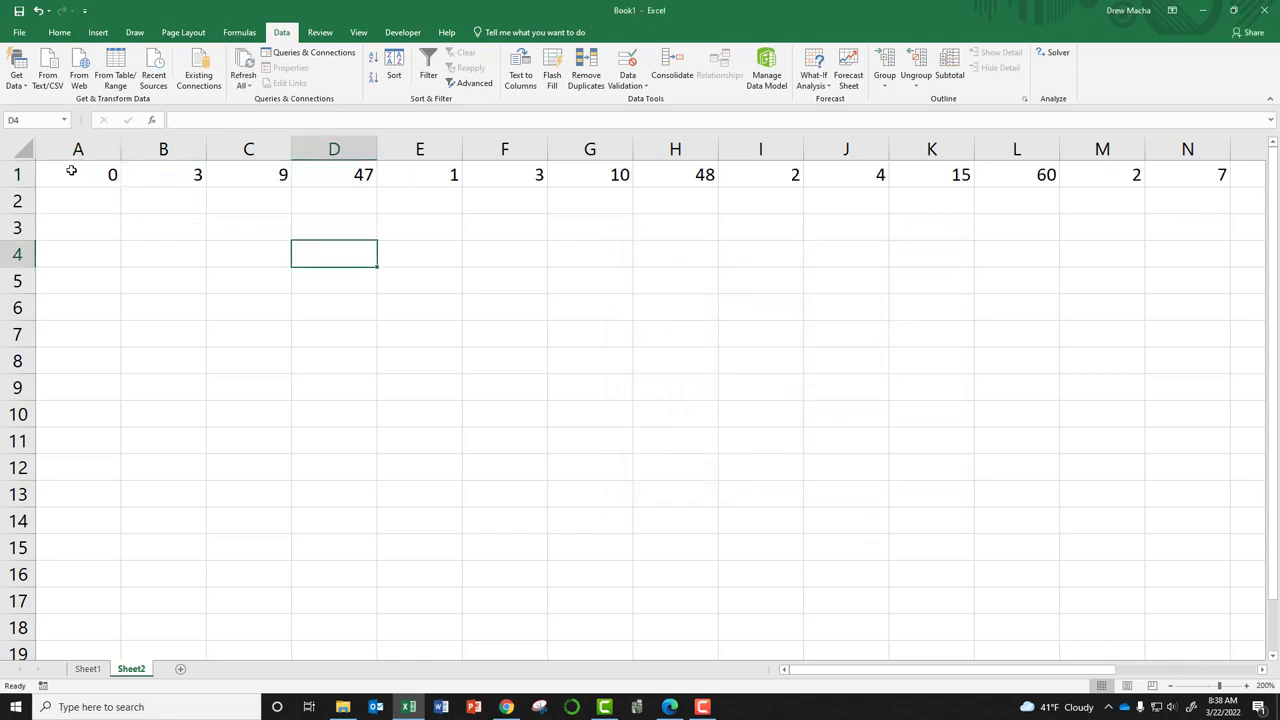
Step: Copy the row 1 values in A1:T1 and paste them transposed into column A starting at A2
click(14, 173)
drag(54, 171, 1115, 178)
key(ctrl+c)
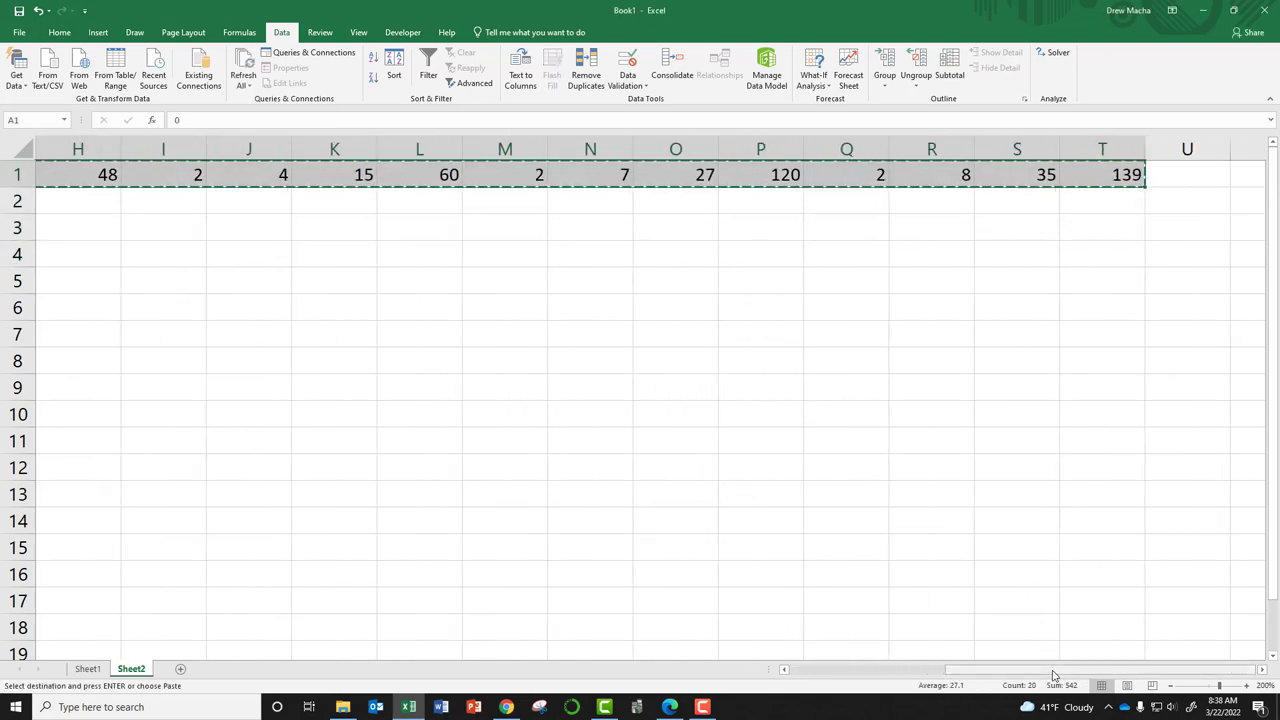
scroll(183, 263, left, 3)
click(80, 204)
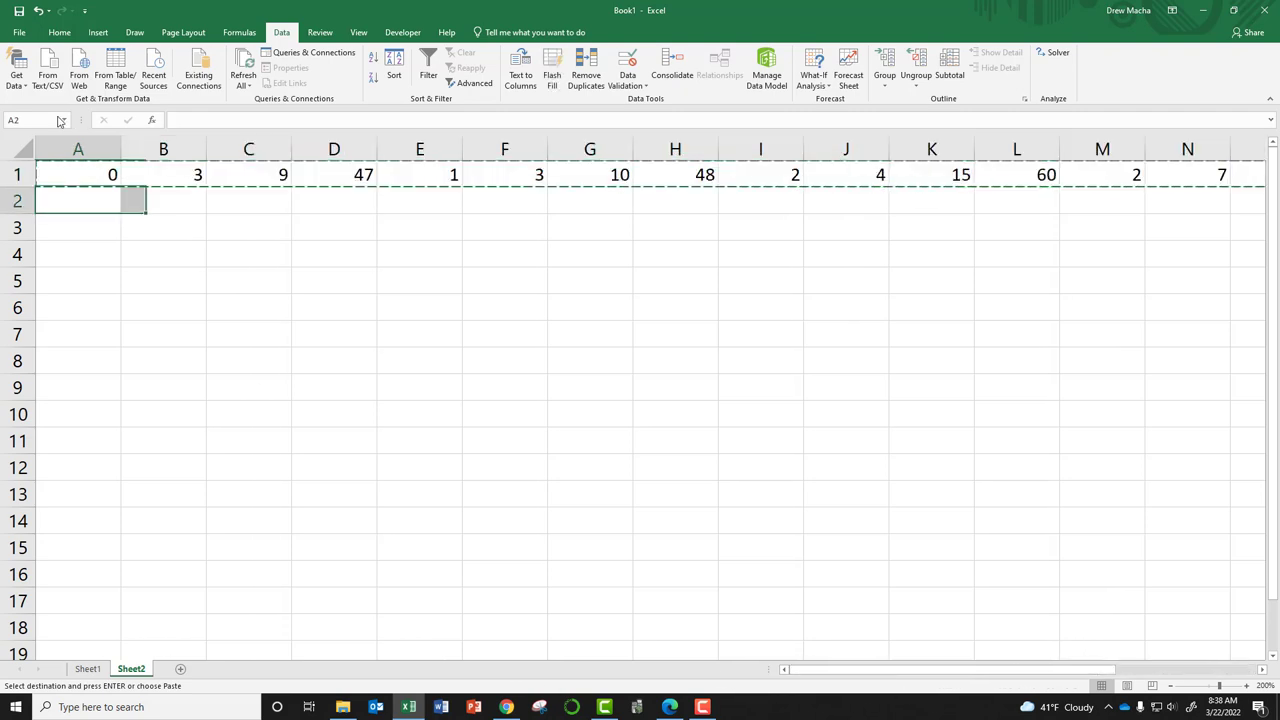
click(59, 32)
click(17, 86)
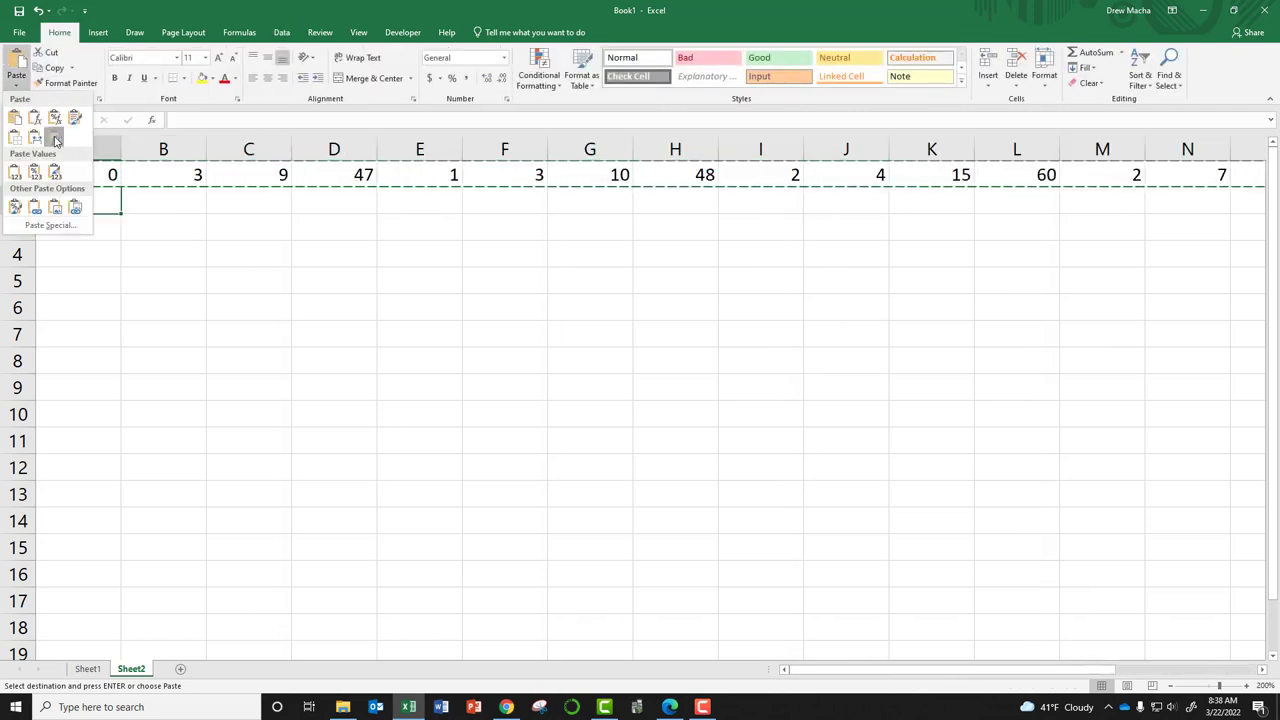
click(54, 138)
click(197, 251)
Step: Delete row 1 with the original horizontal values so only the vertical list in column A remains
click(20, 174)
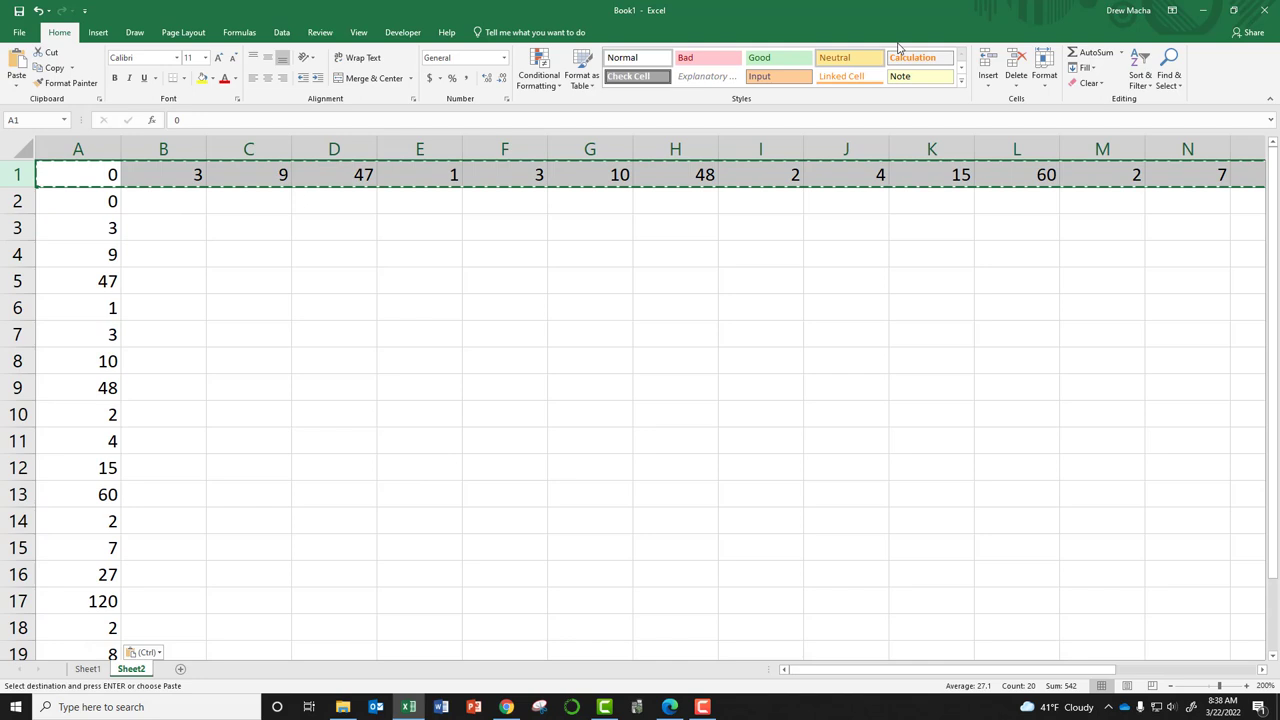
click(1016, 70)
click(504, 307)
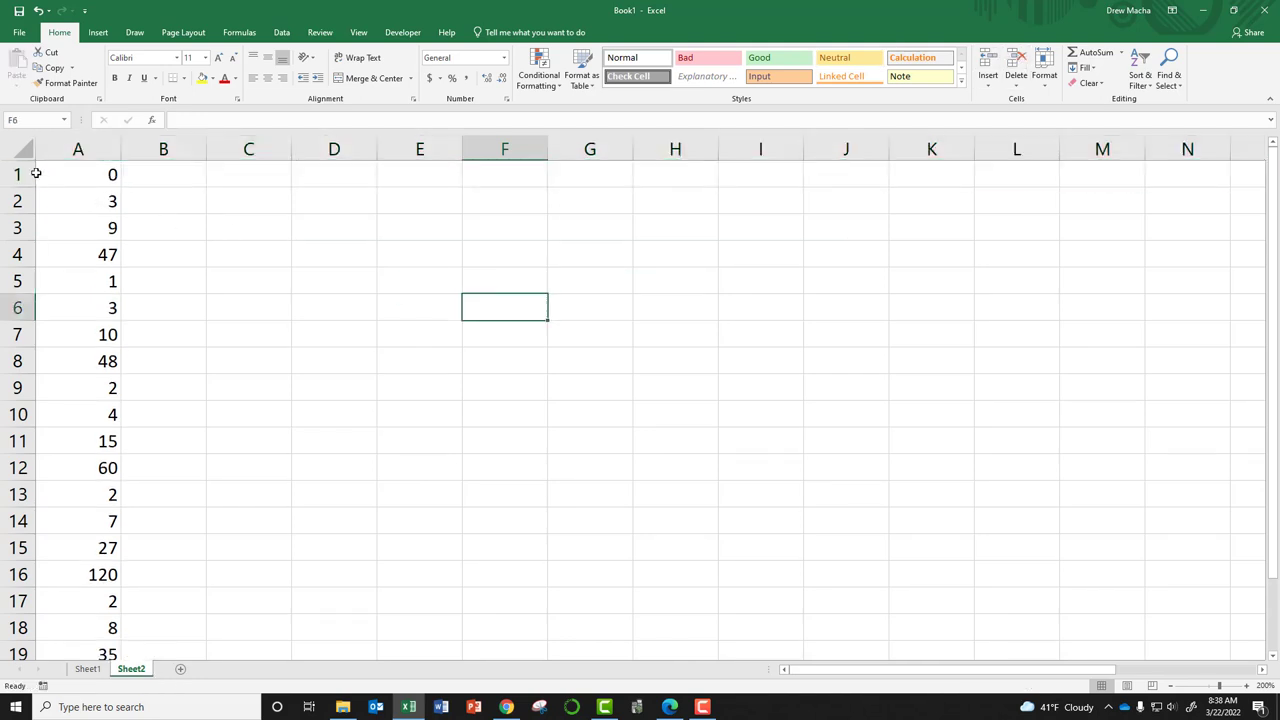
Step: Insert a blank row above the data and enter the headers x, i, fi and QF(fi) in A1:D1
click(30, 174)
key(ctrl+shift+plus)
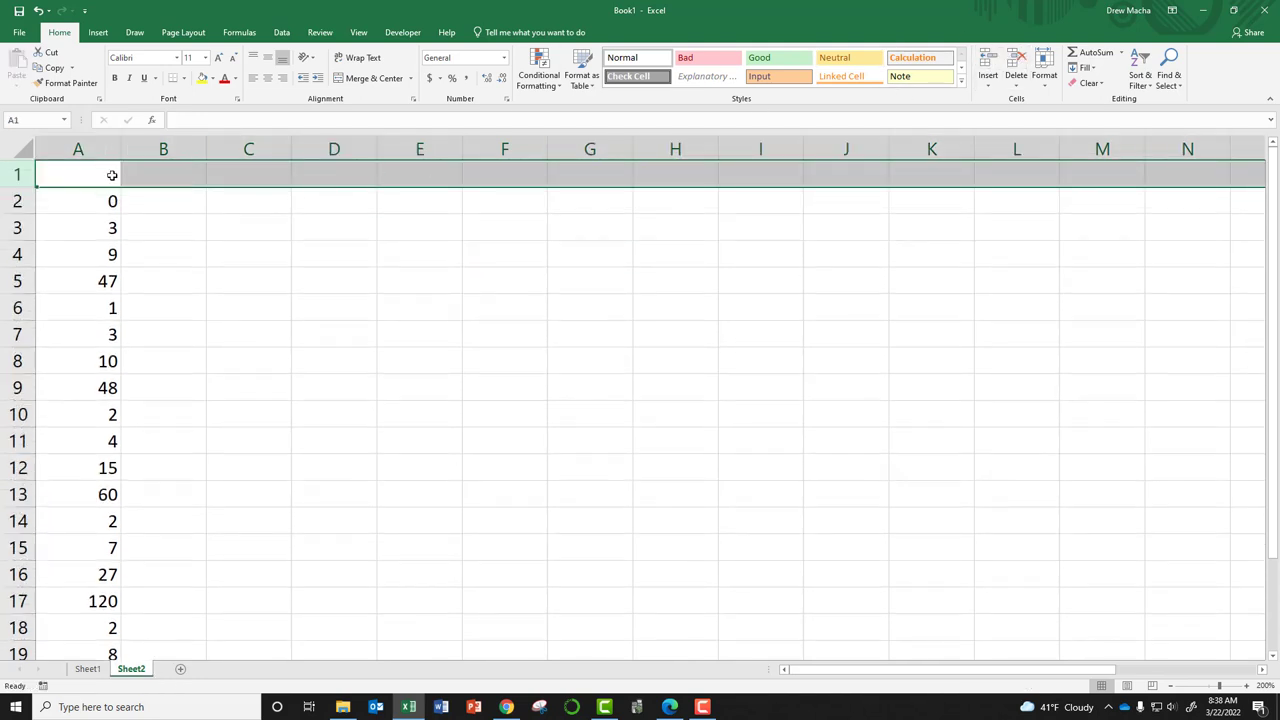
click(112, 175)
text(x)
key(Tab)
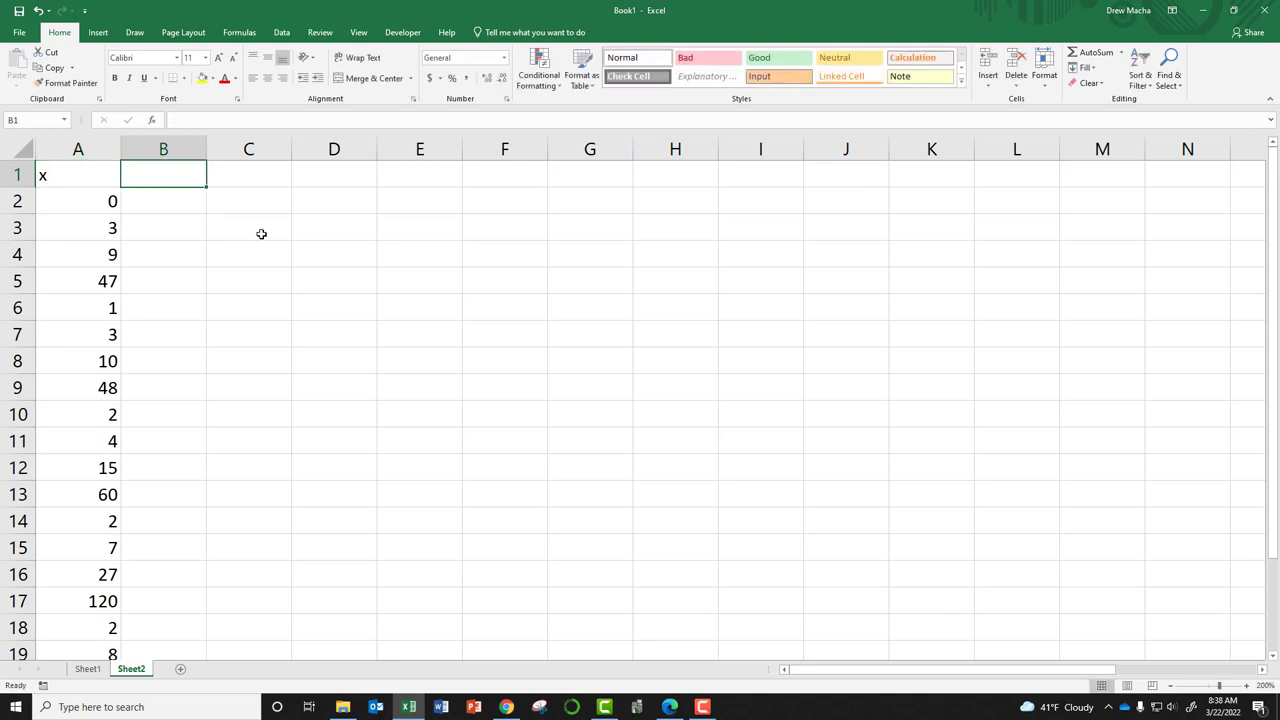
text(i)
key(Tab)
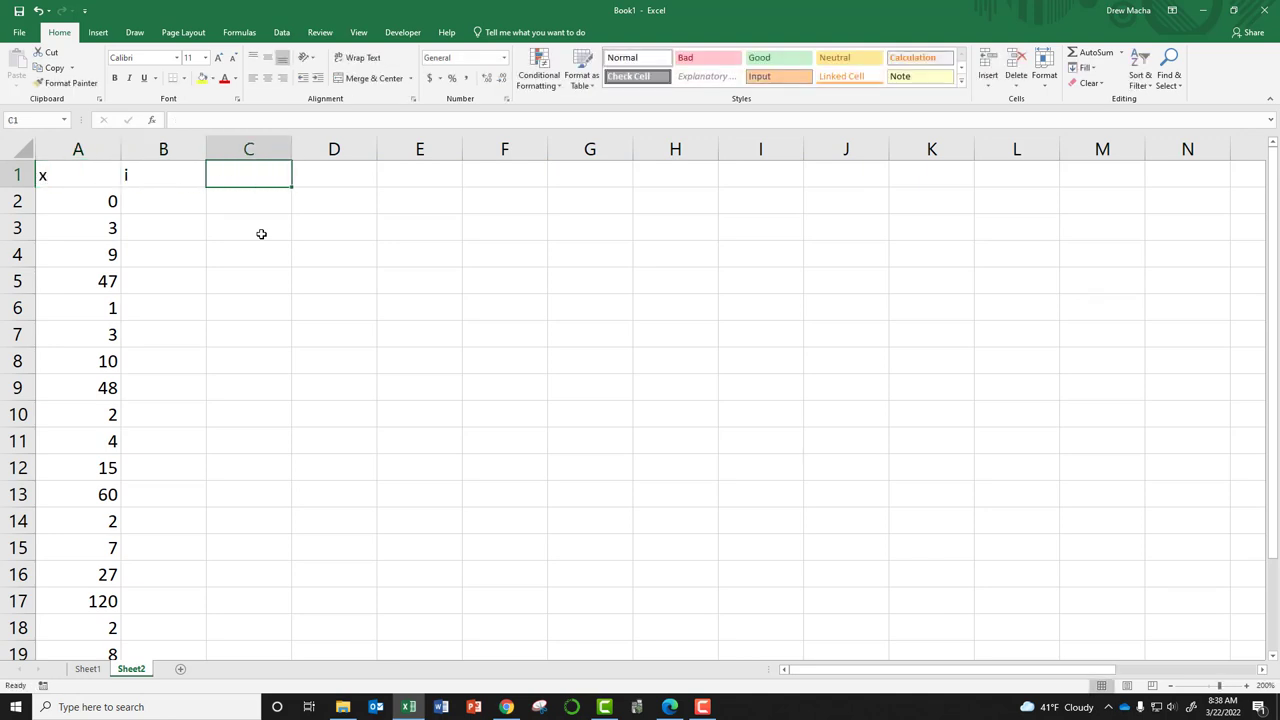
text(fi)
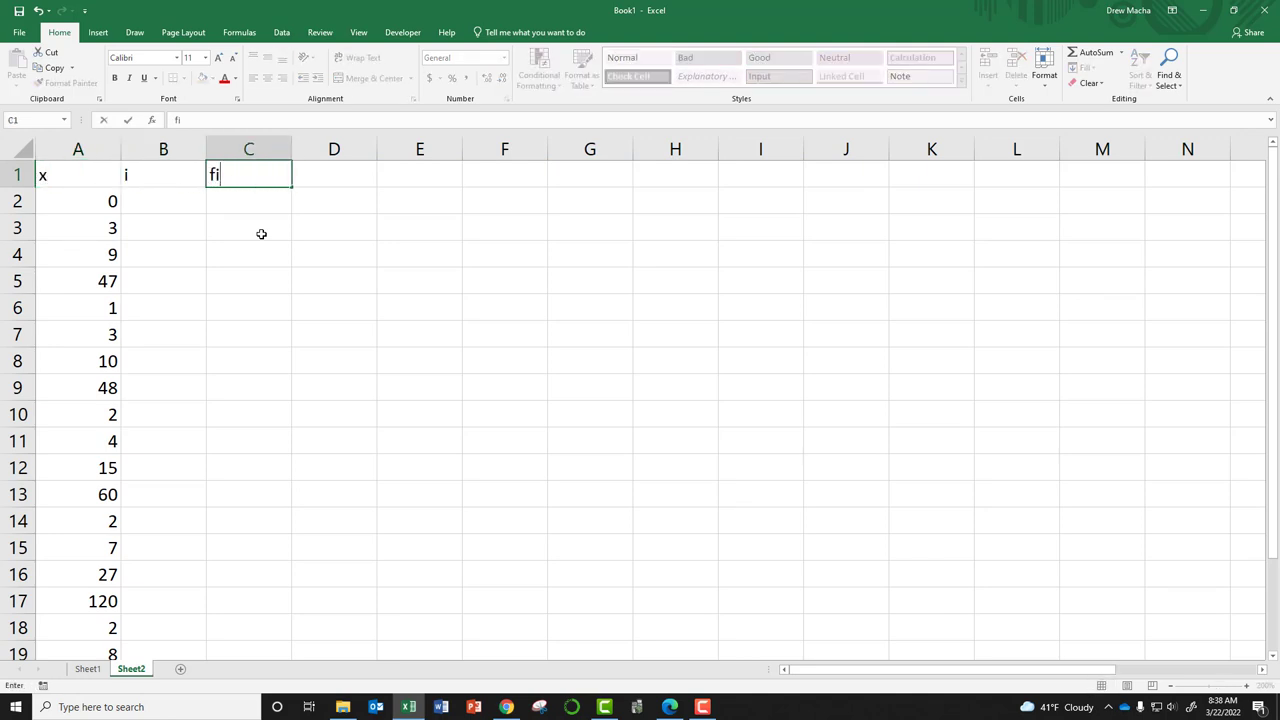
key(Tab)
text(QF()
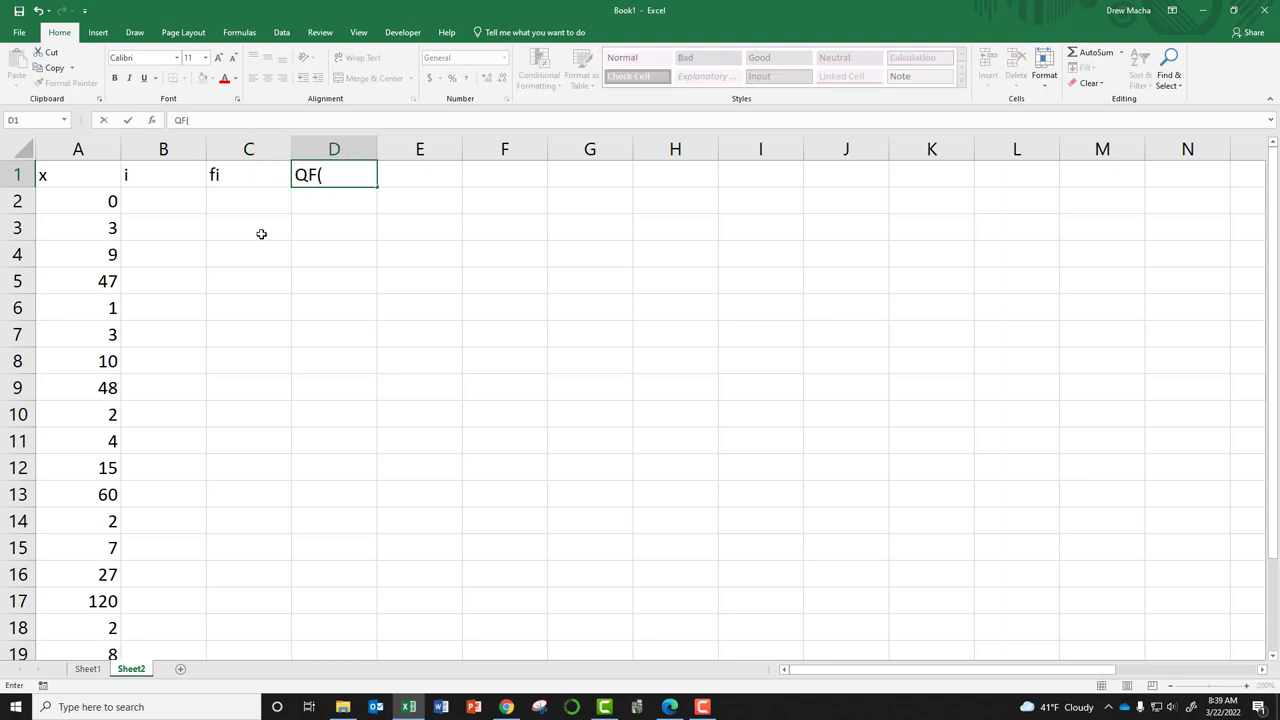
text(fi))
key(Tab)
Step: Enter the labels "sample mean" in F2 and "sample standard deviation" in F3
key(Down)
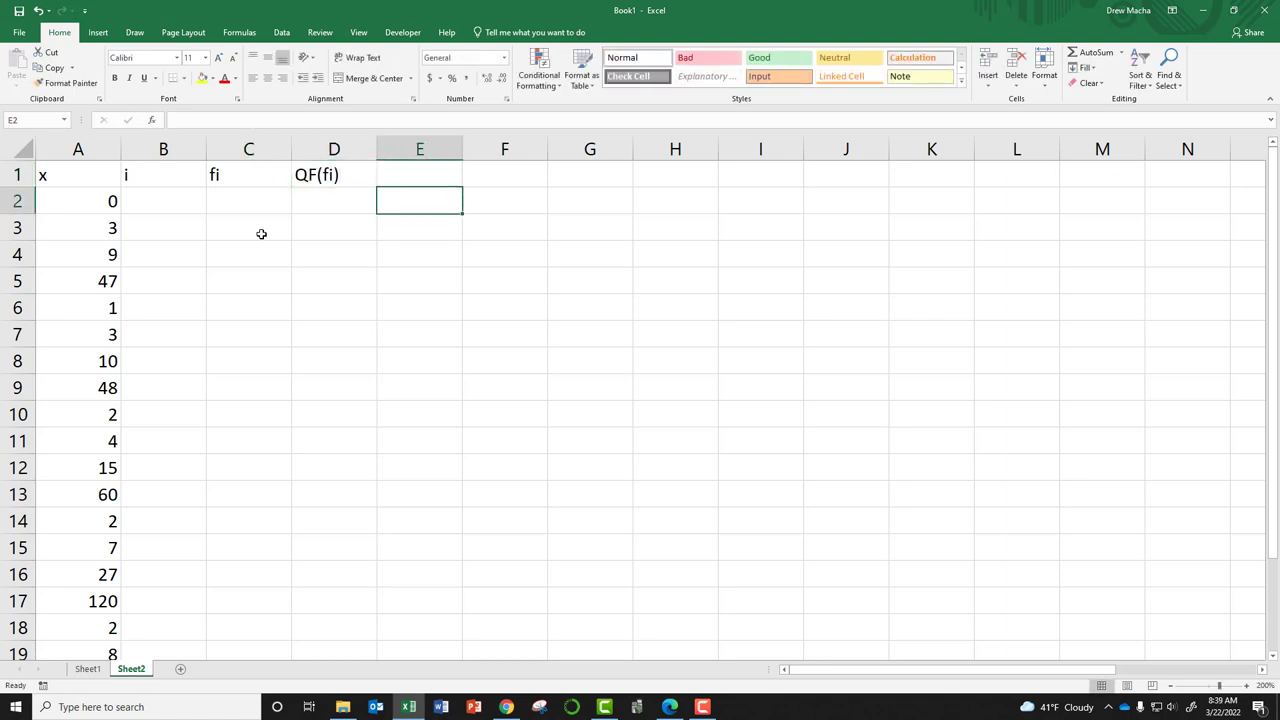
key(Right)
text(sampl)
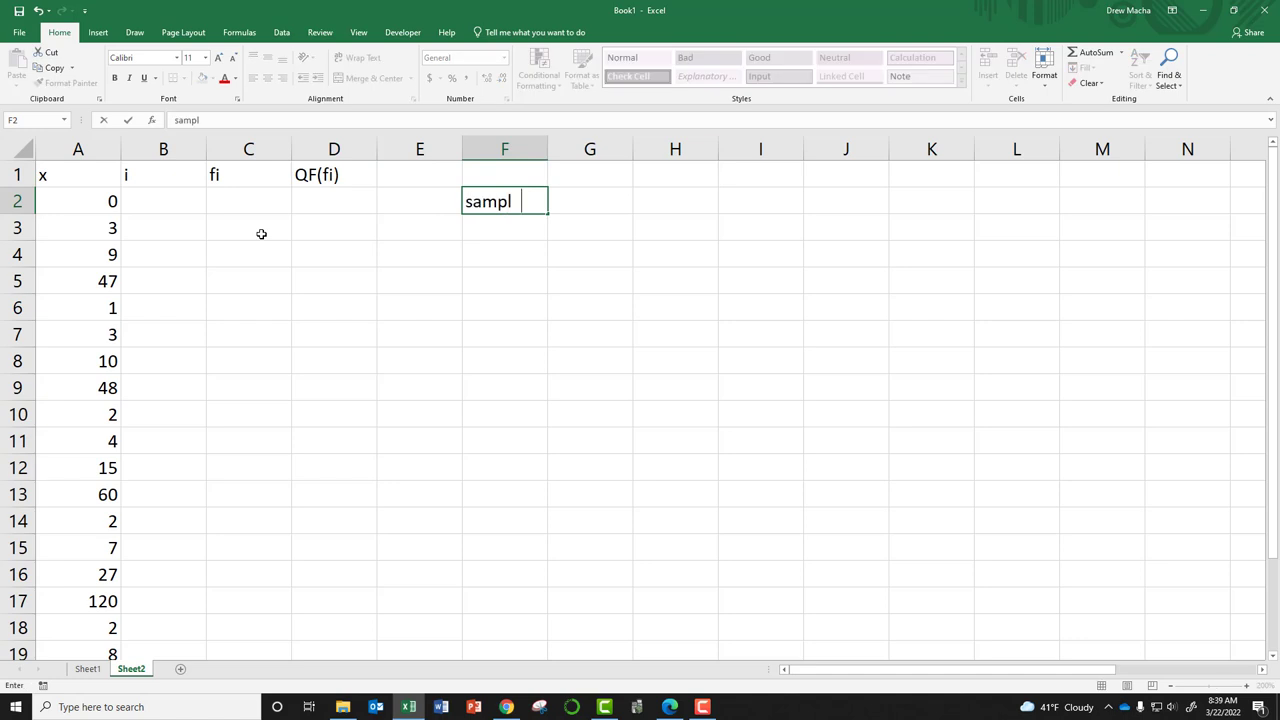
text(e me n)
key(Return)
text(sample standard)
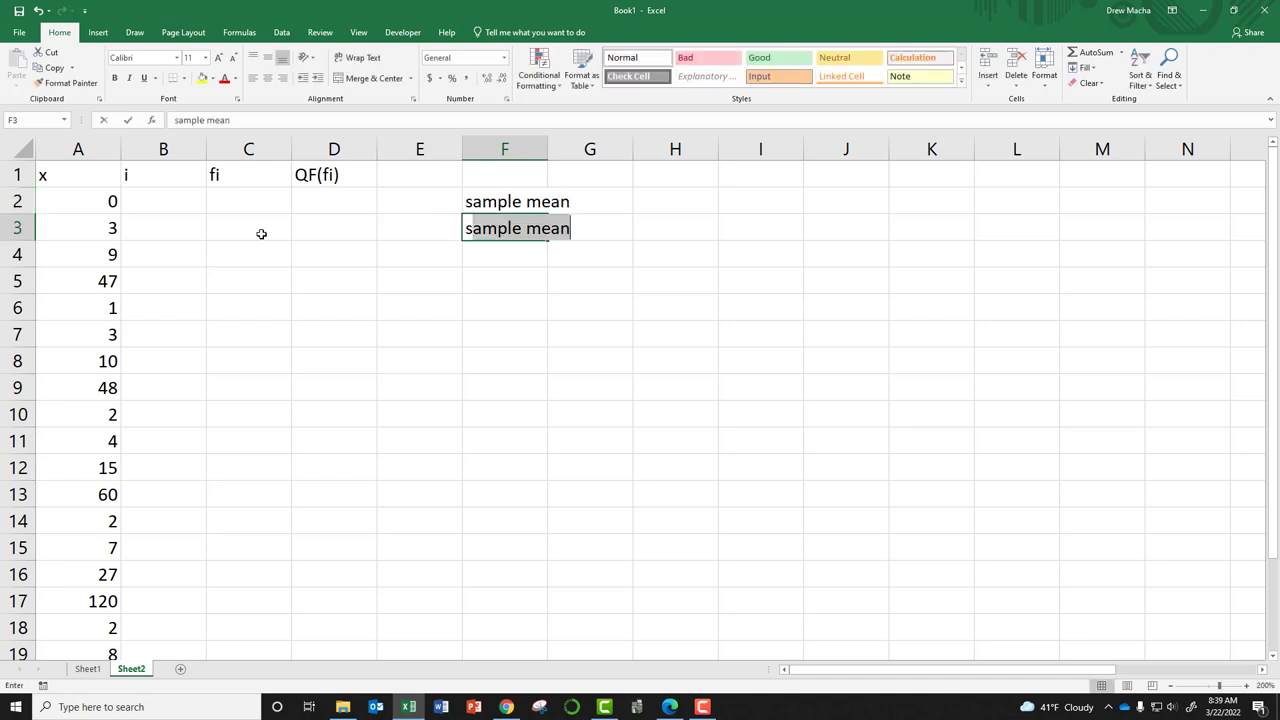
text( d)
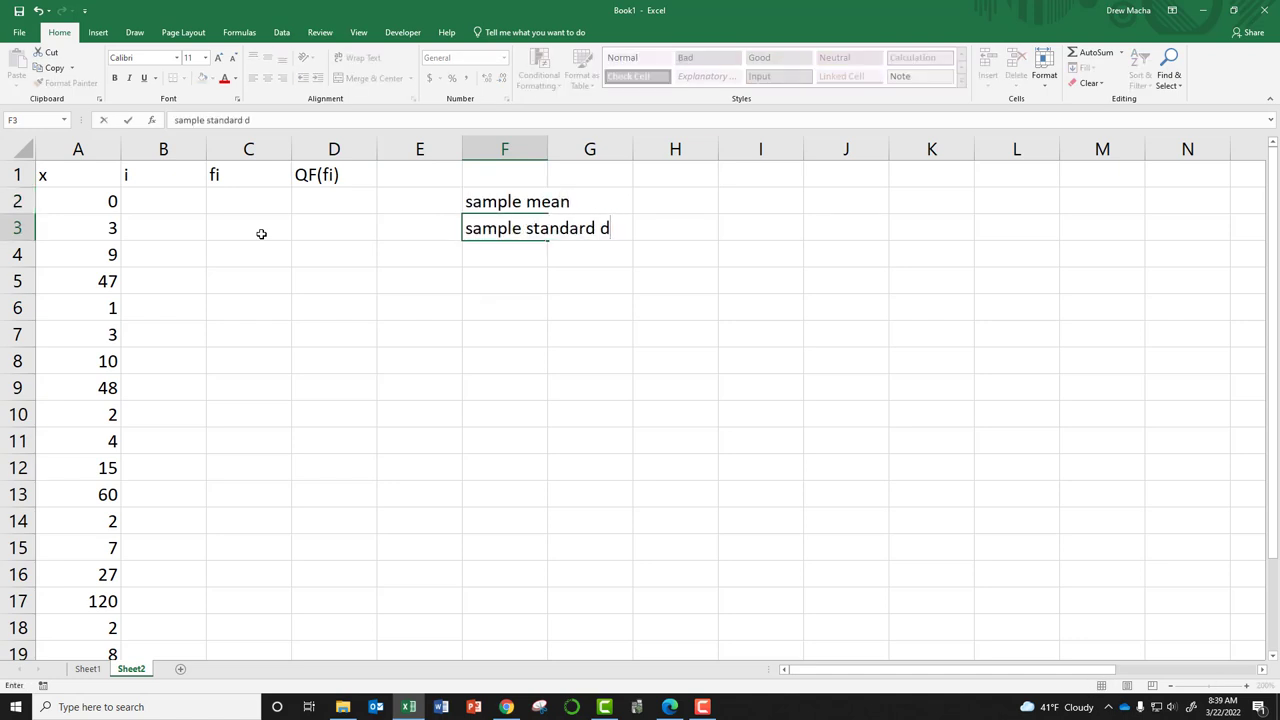
text(eviation)
key(Return)
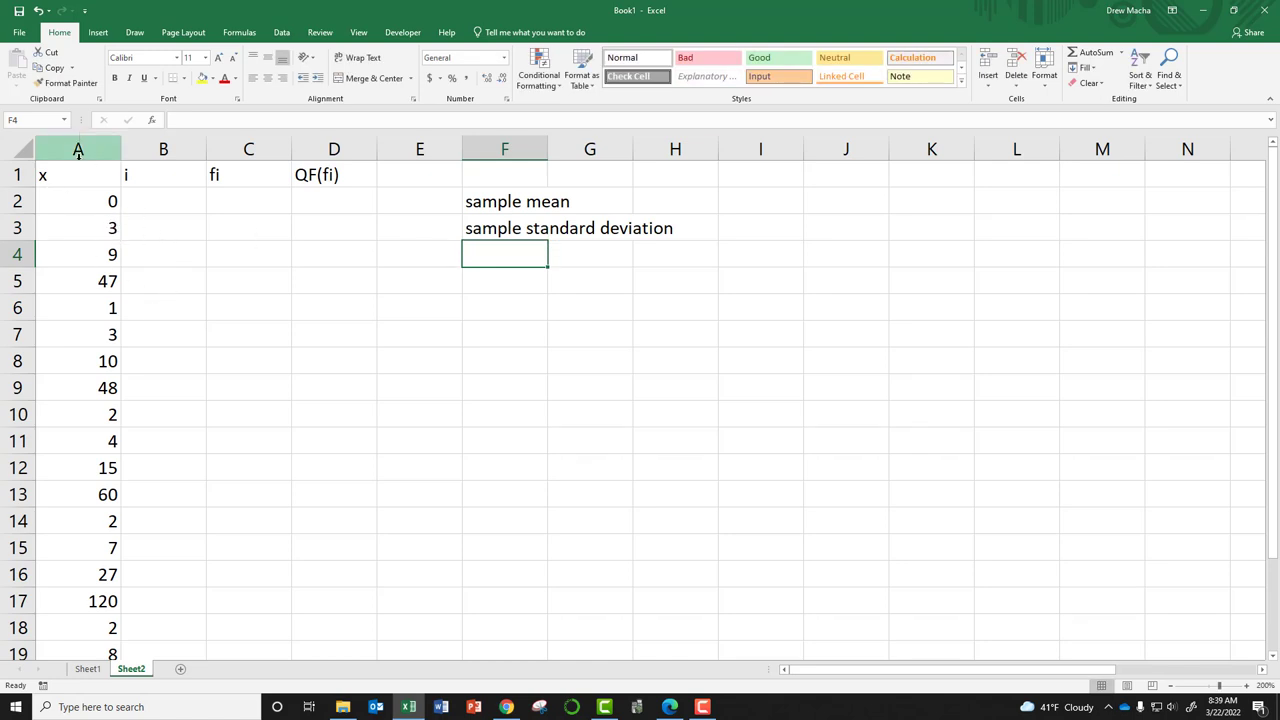
Step: Sort the x values in column A from smallest to largest, continuing with the current selection only
drag(71, 197, 110, 608)
scroll(443, 254, up, 2)
click(1140, 78)
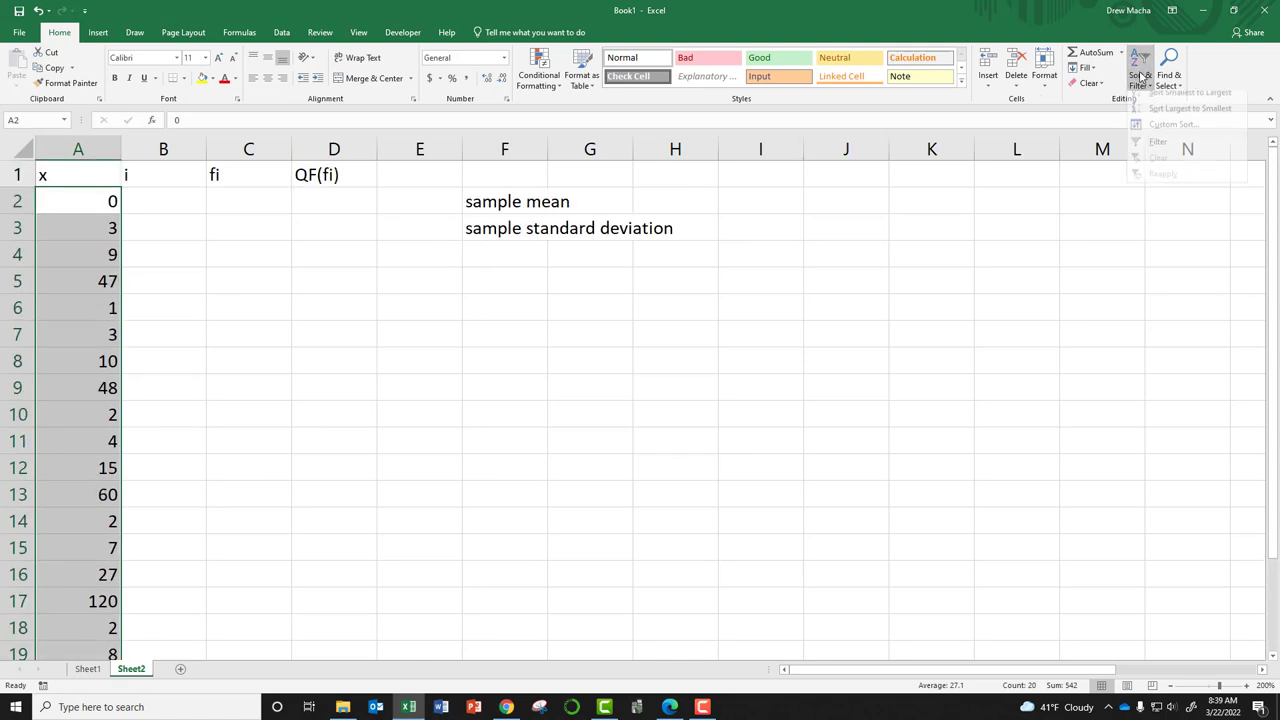
click(1150, 100)
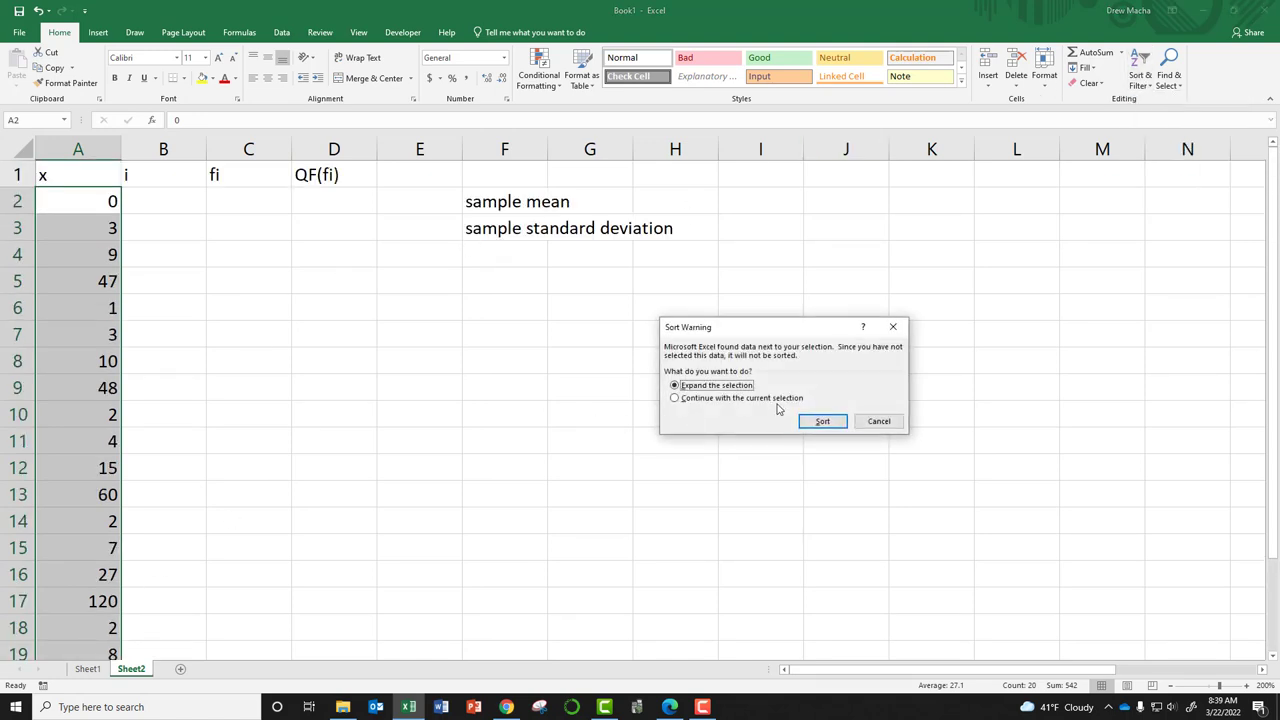
click(675, 398)
click(822, 421)
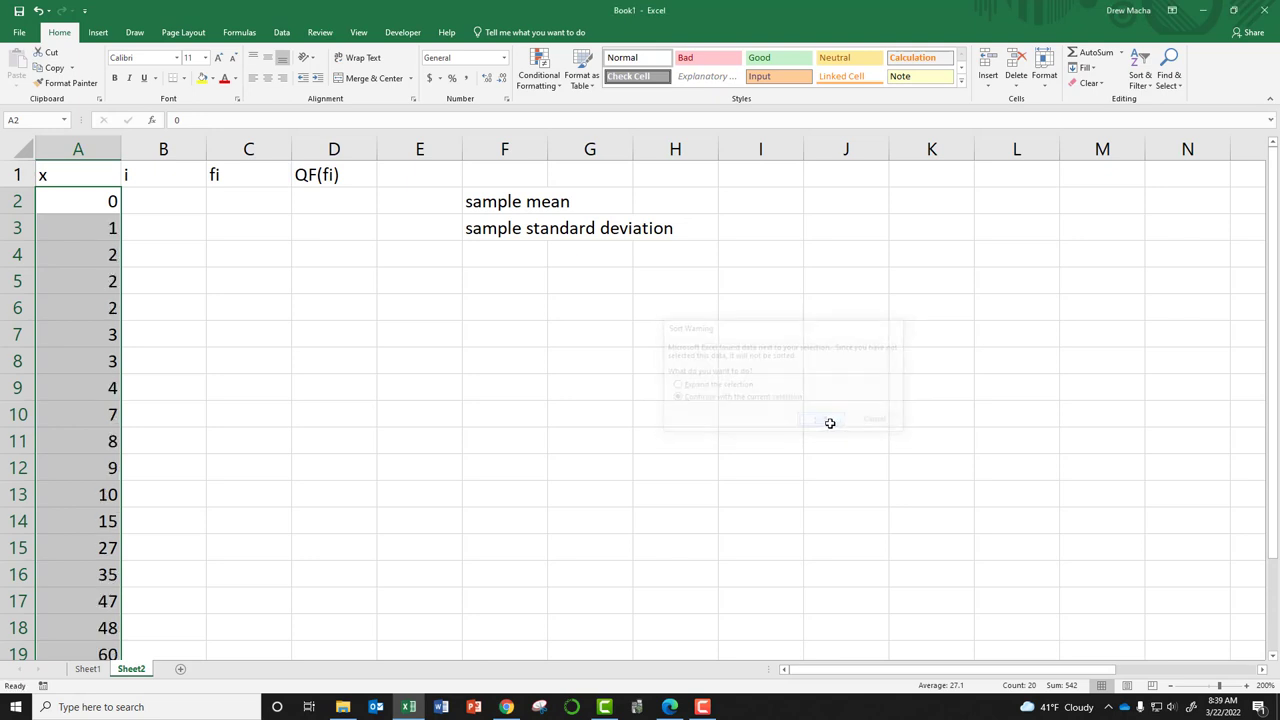
click(283, 328)
scroll(283, 328, down, 2)
scroll(137, 323, up, 2)
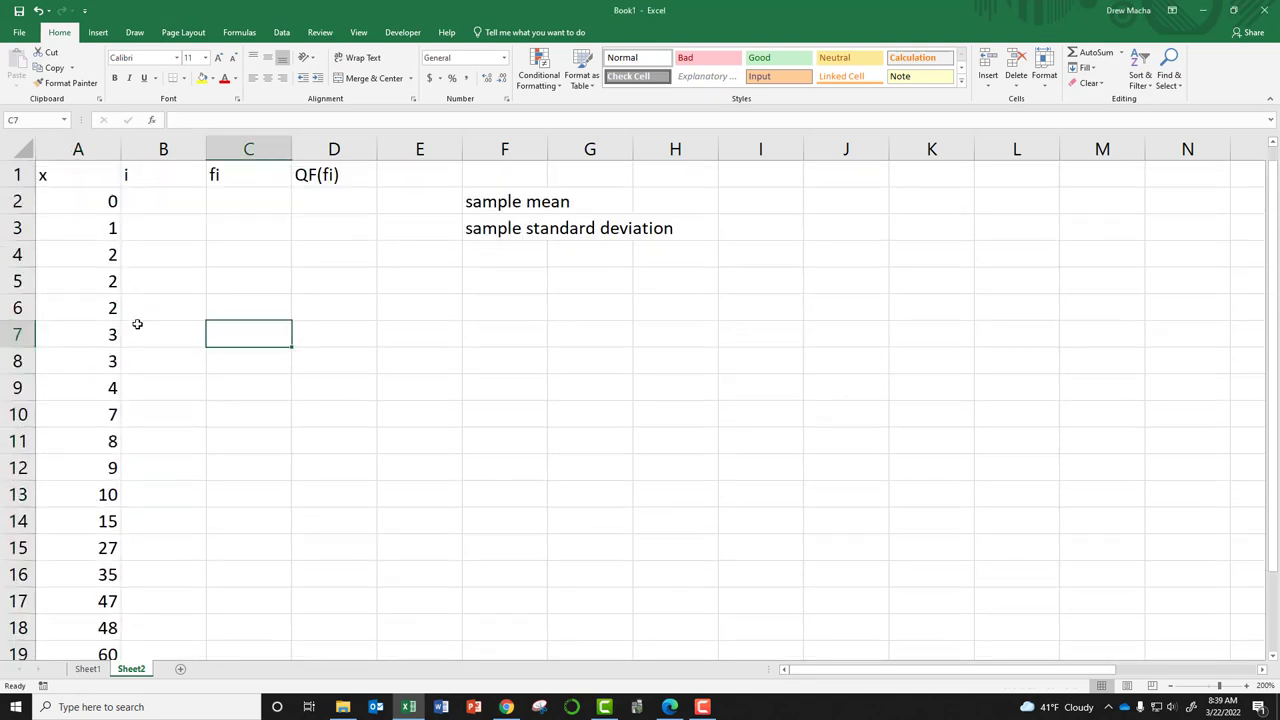
Step: Widen column F to fit its labels and calculate the sample mean in G2 with the AVERAGE of column A
click(427, 202)
drag(548, 149, 693, 149)
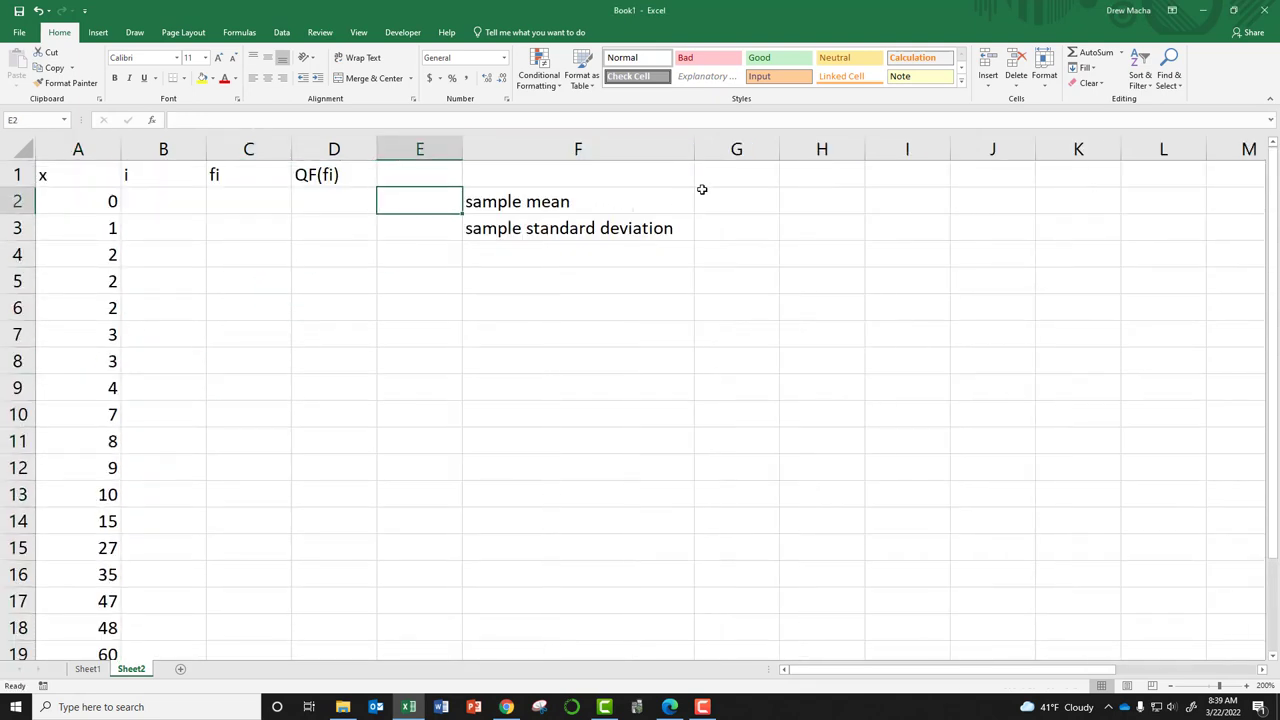
click(720, 196)
text(=avew)
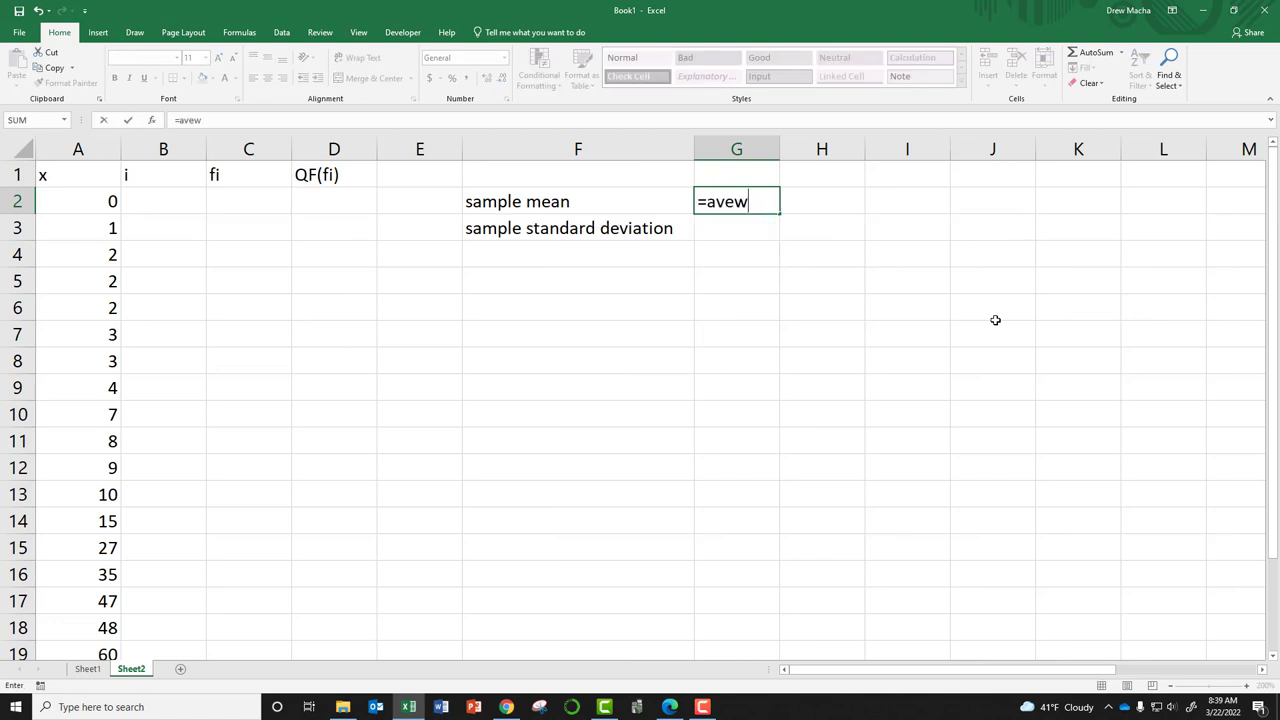
key(BackSpace)
text(rage(A:A)
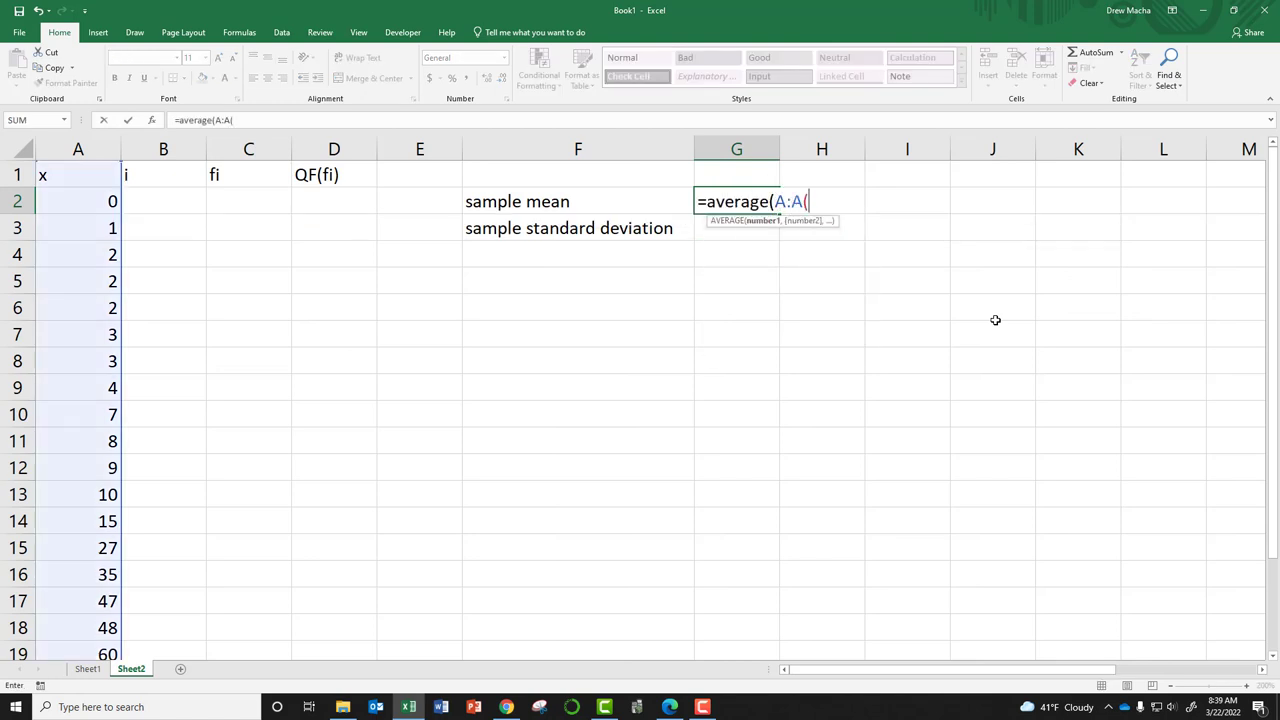
key(Return)
Step: Calculate the sample standard deviation in G3 with =stdev.s(A:A)
text(=)
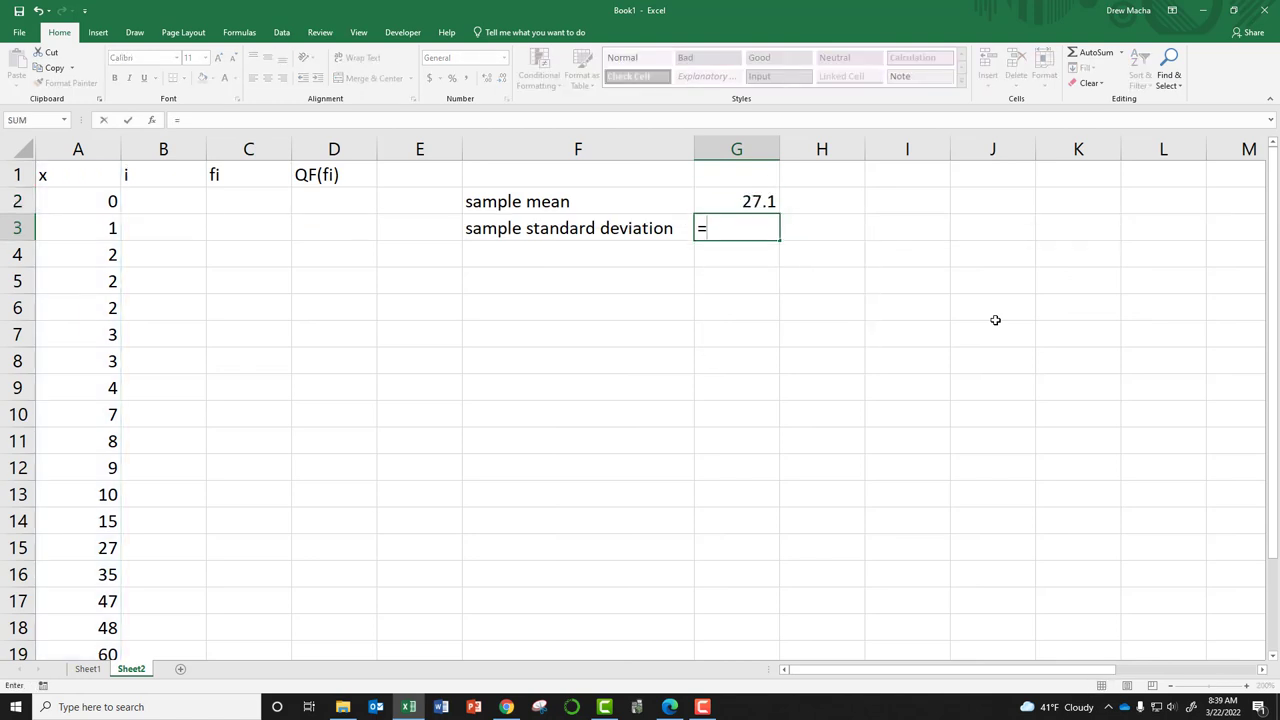
text(stdev.s()
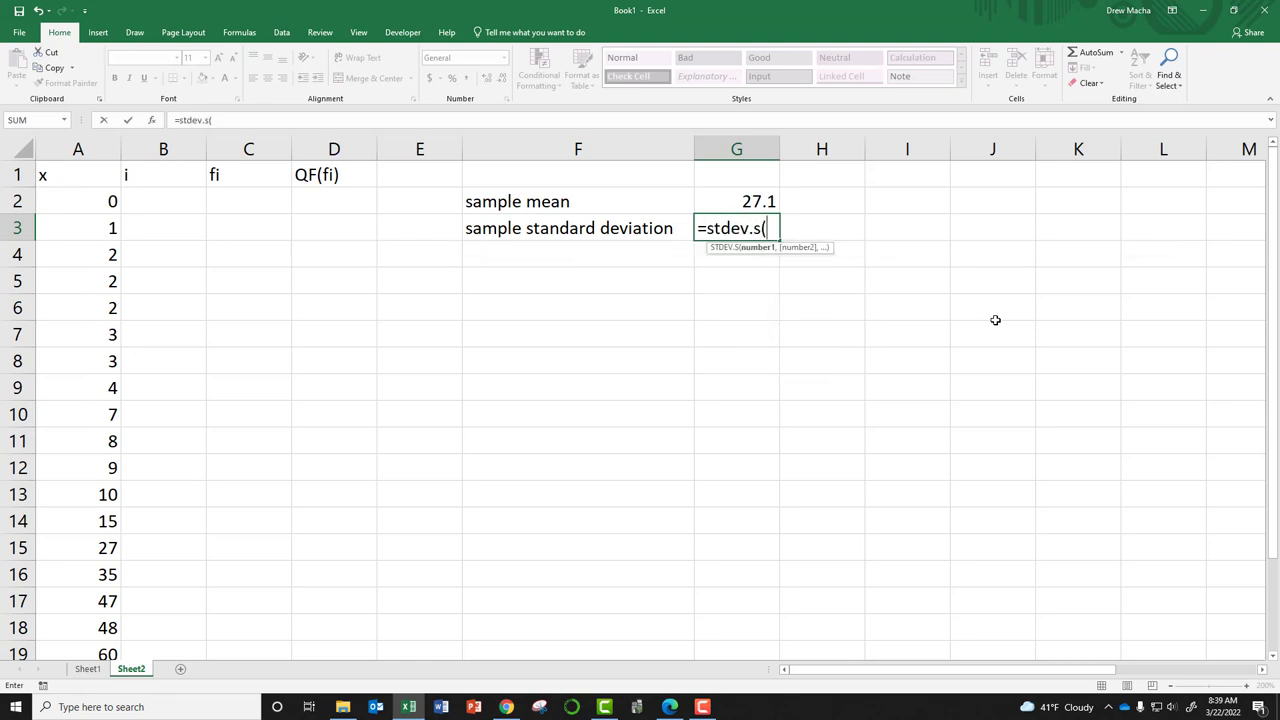
text(A:A))
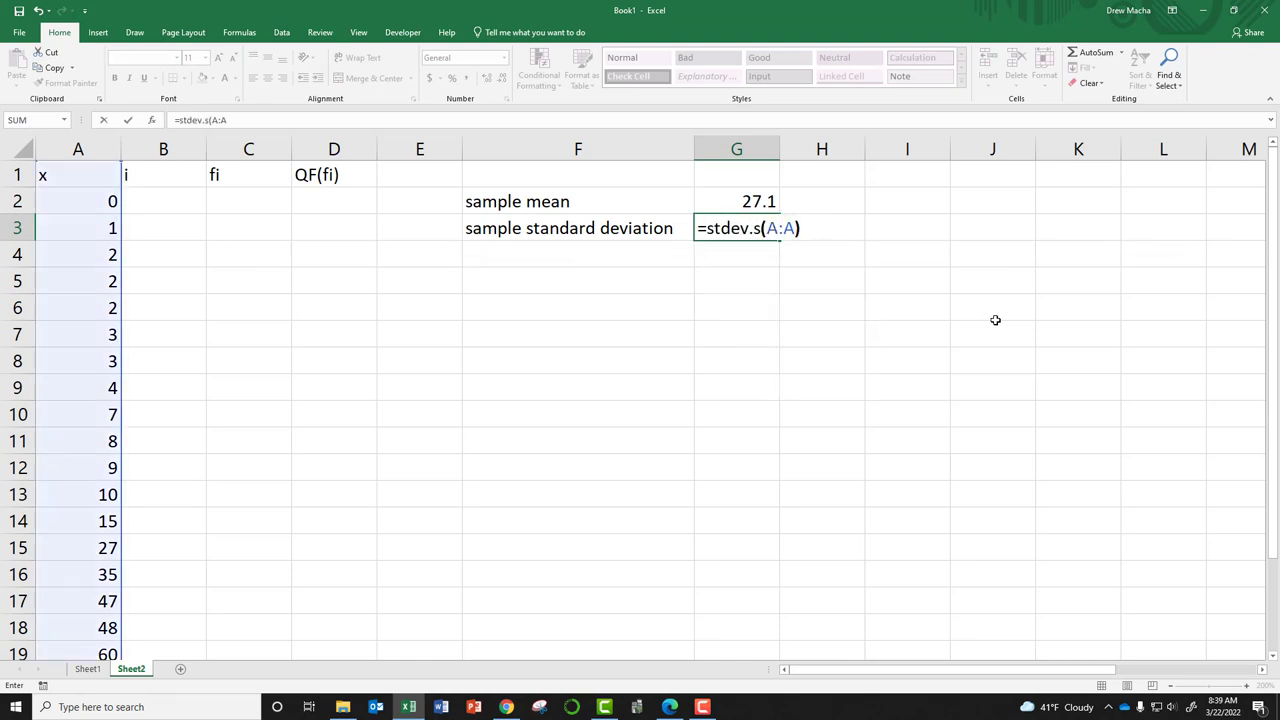
key(Return)
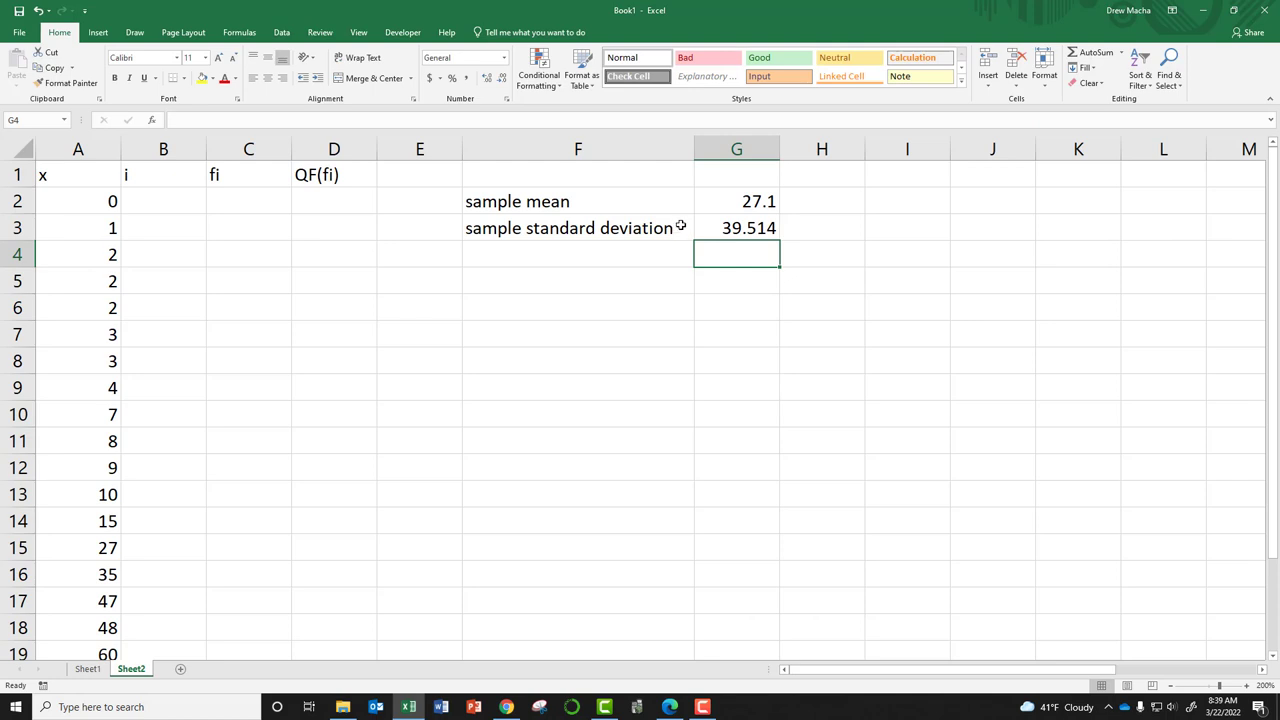
Step: Number the sorted data in column B from 1 to 20, starting the series in B2 and filling down to B21
click(171, 199)
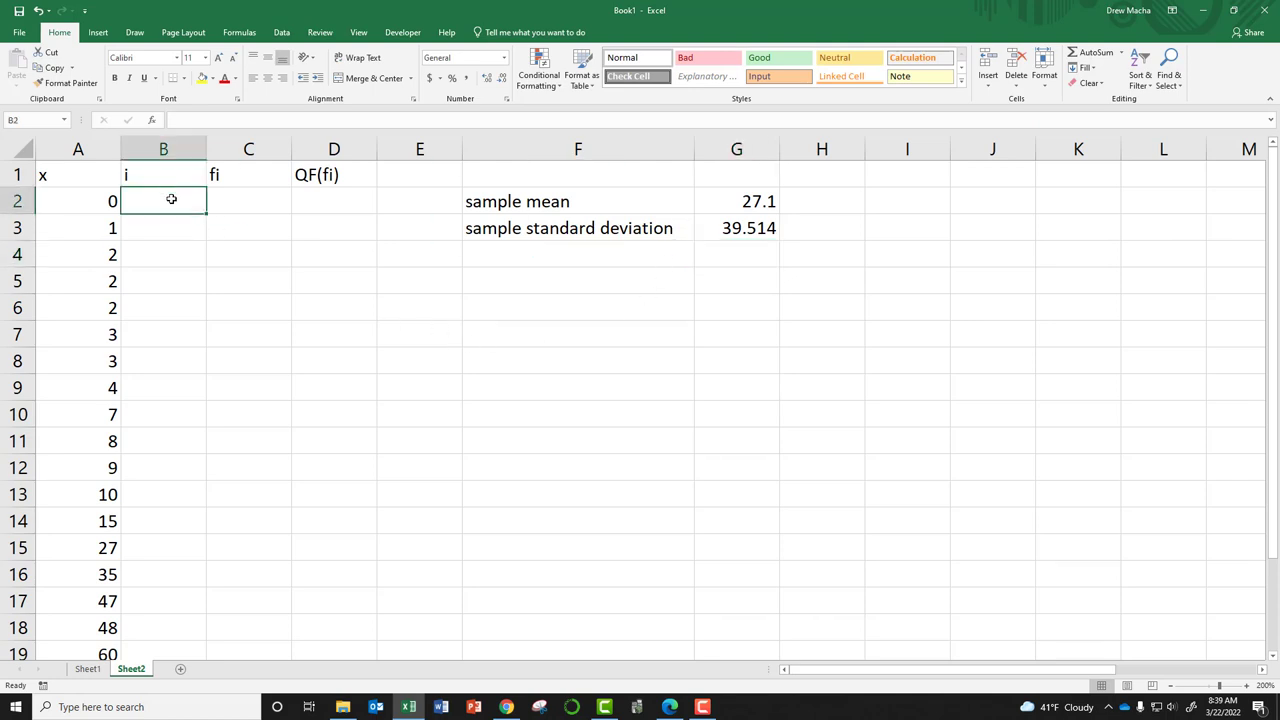
text(1)
key(Return)
text(2)
key(Return)
text(3)
key(Return)
text(4)
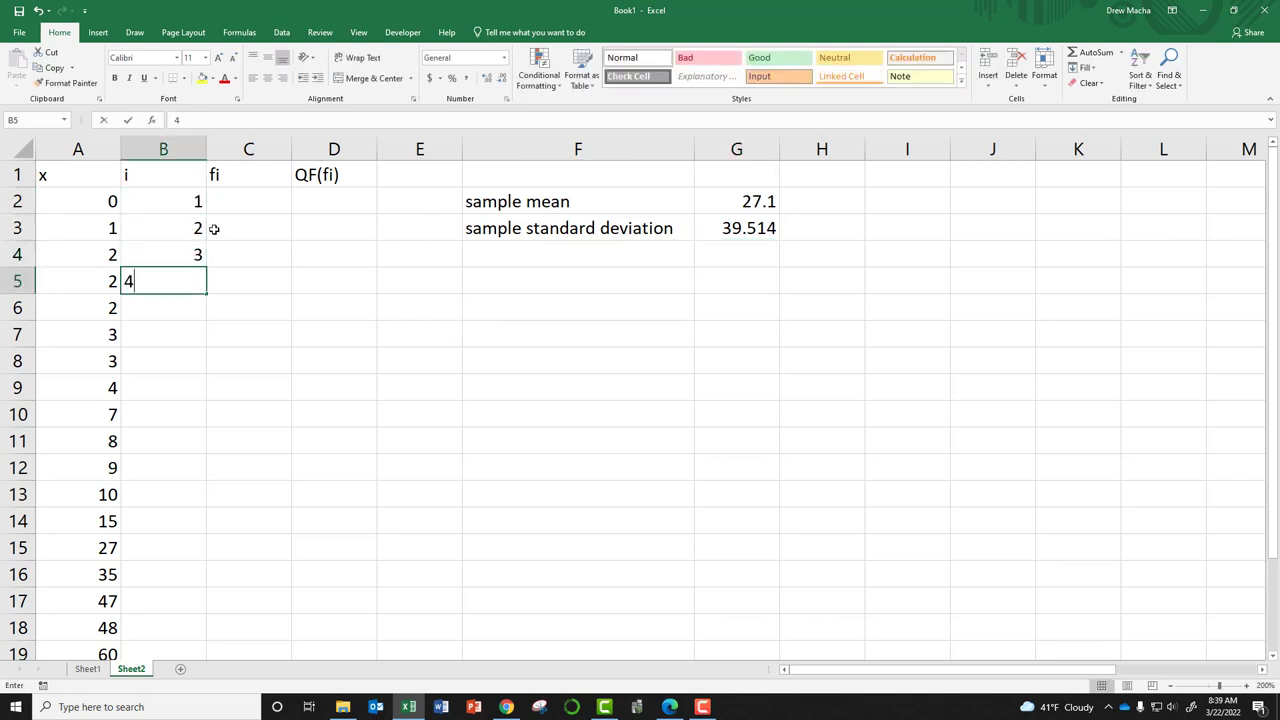
key(Return)
text(5)
drag(195, 254, 191, 613)
click(283, 423)
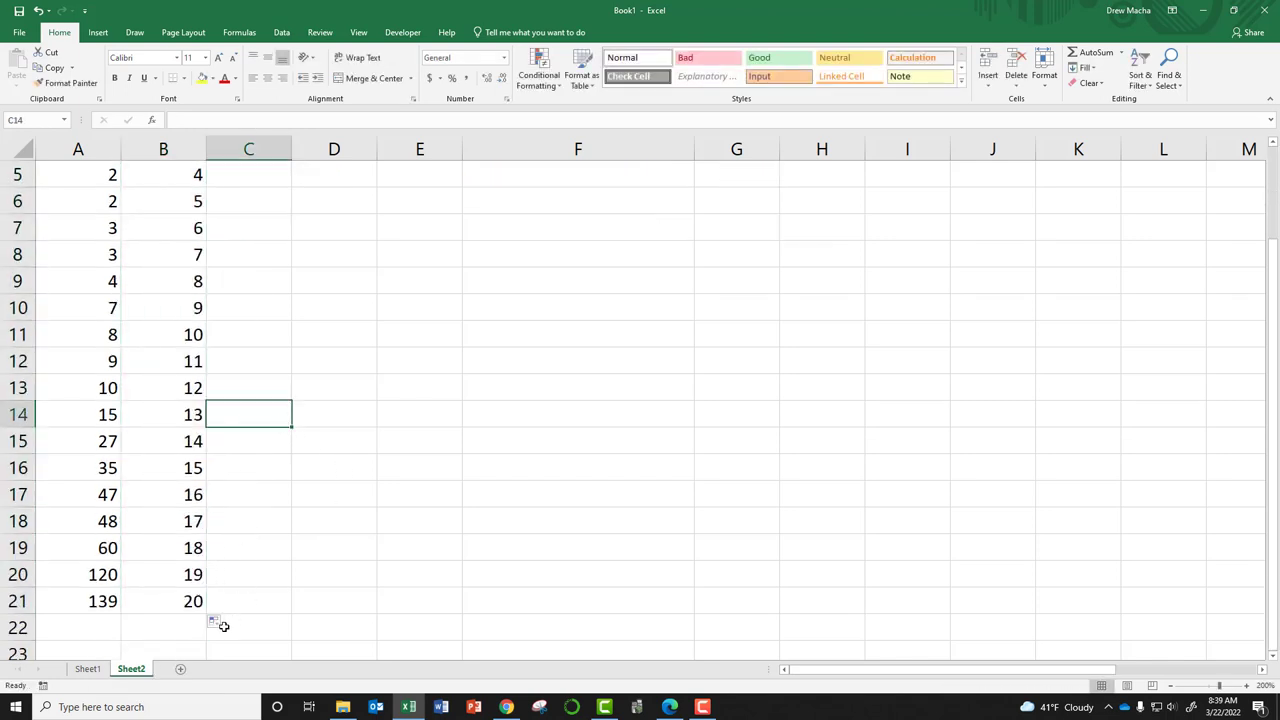
scroll(186, 476, up, 1)
scroll(186, 476, up, 1)
Step: Look up the fi formula in the lecture PDF in Edge, and enter =(B2-.375)/(20+21) in cell C2 of the Excel sheet
click(249, 203)
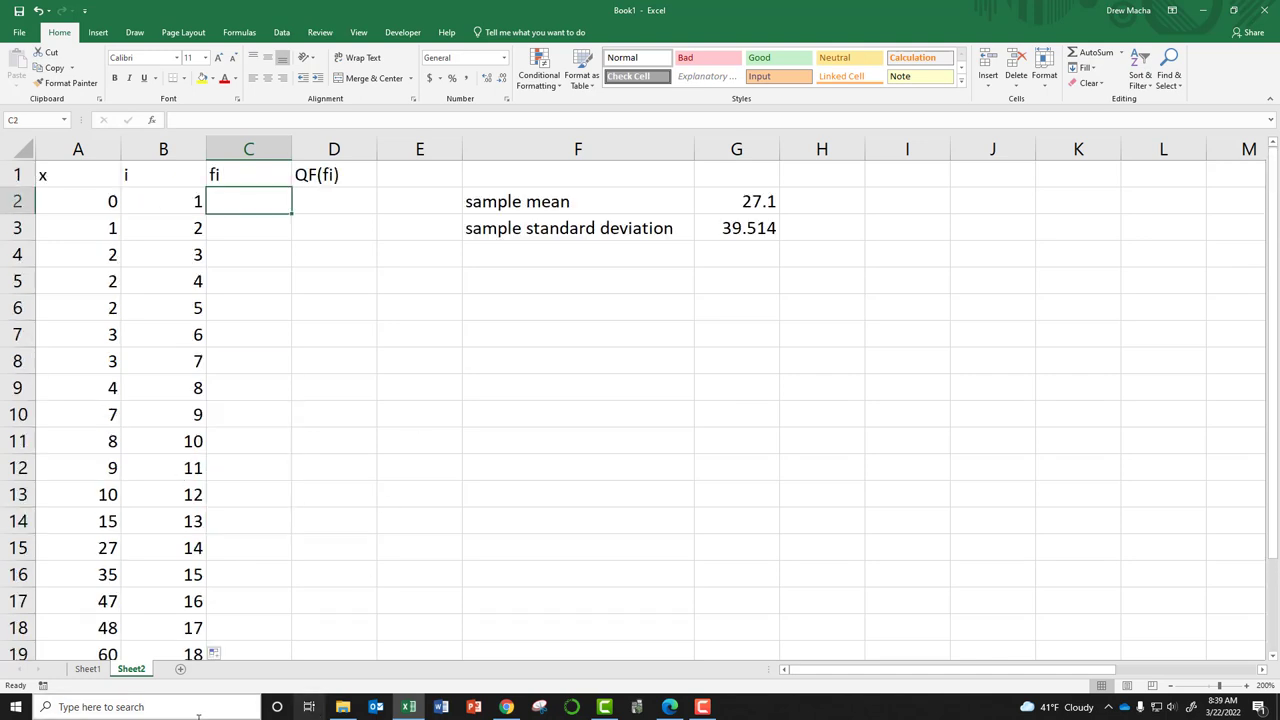
click(669, 707)
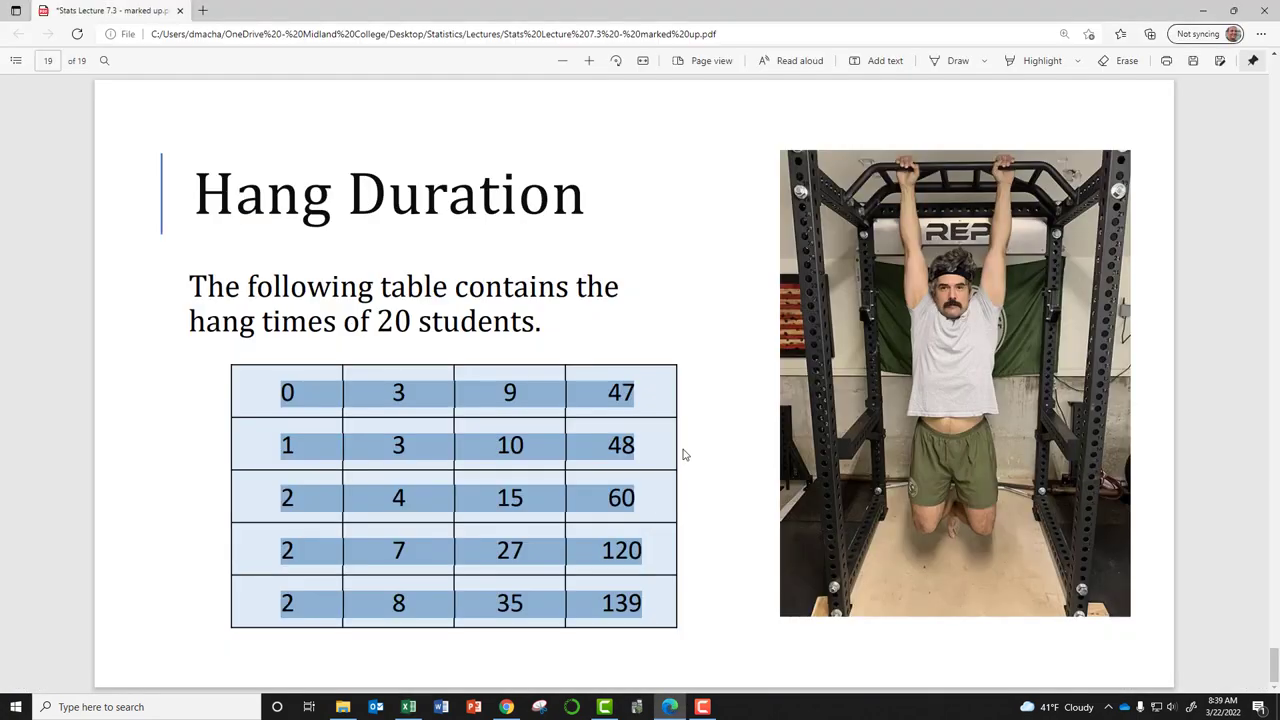
scroll(711, 420, up, 8)
scroll(816, 379, up, 15)
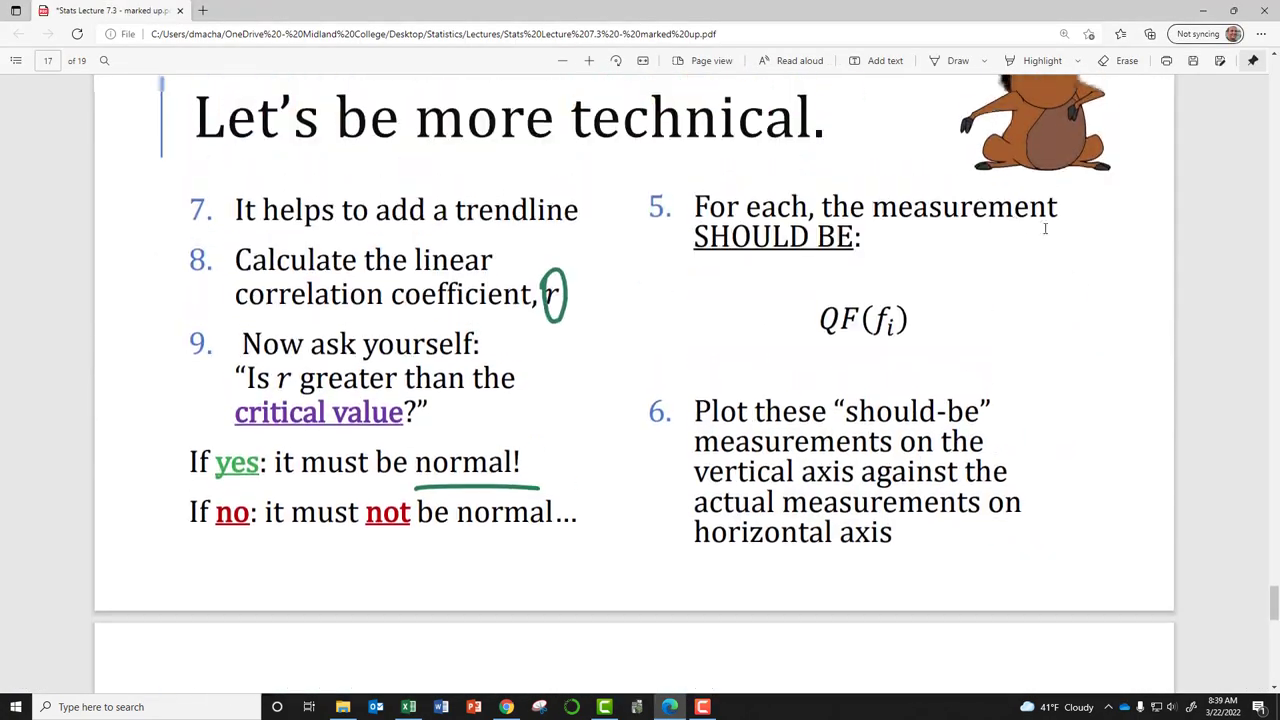
scroll(785, 298, up, 15)
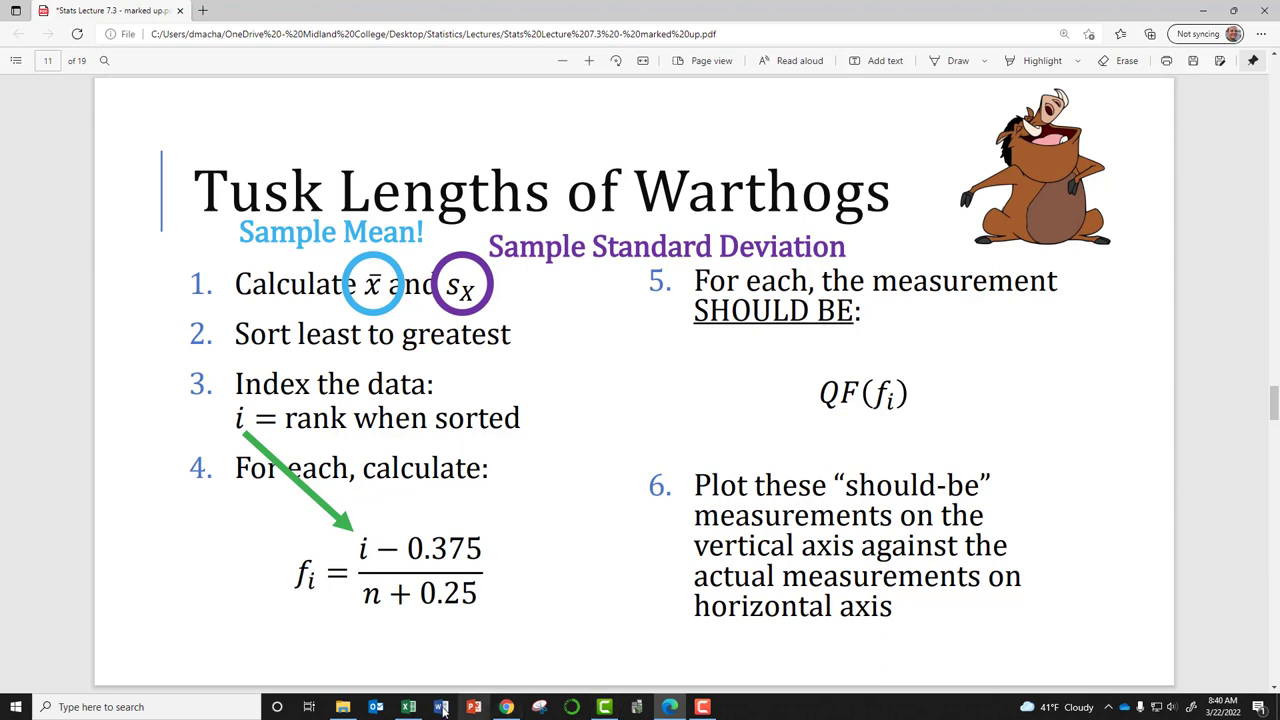
click(408, 707)
text(=()
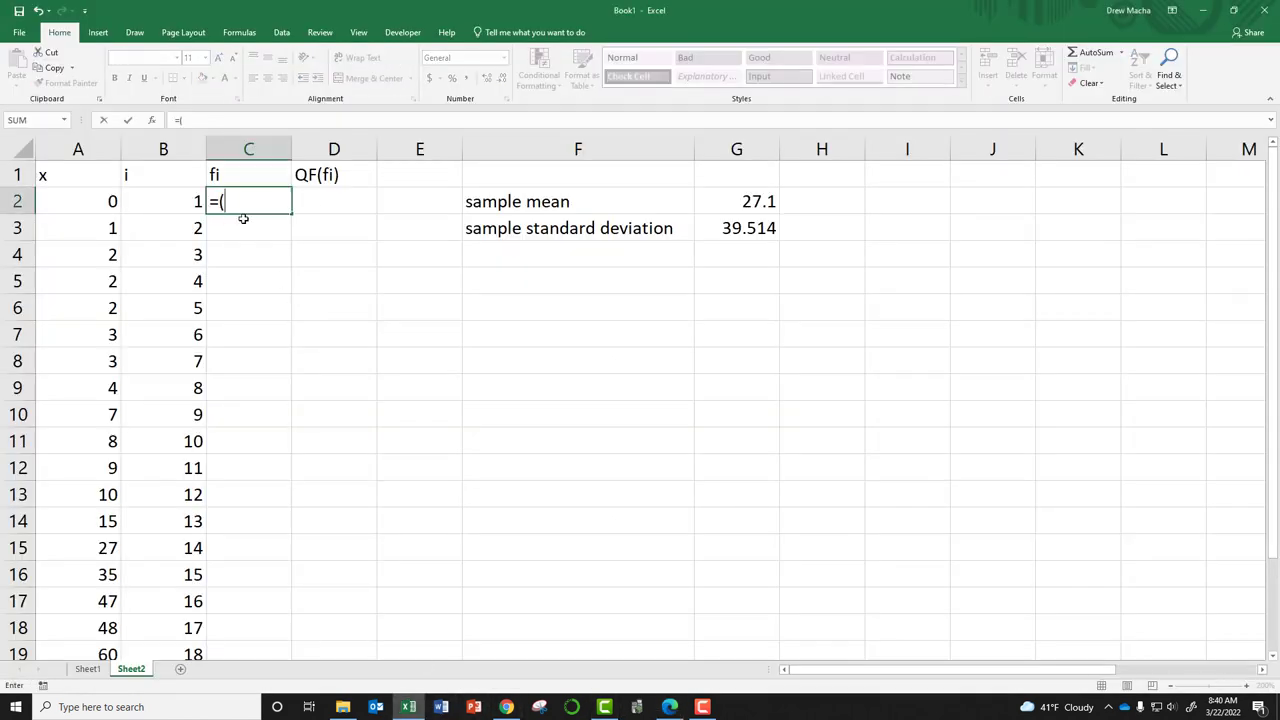
key(Left)
text(-.375))
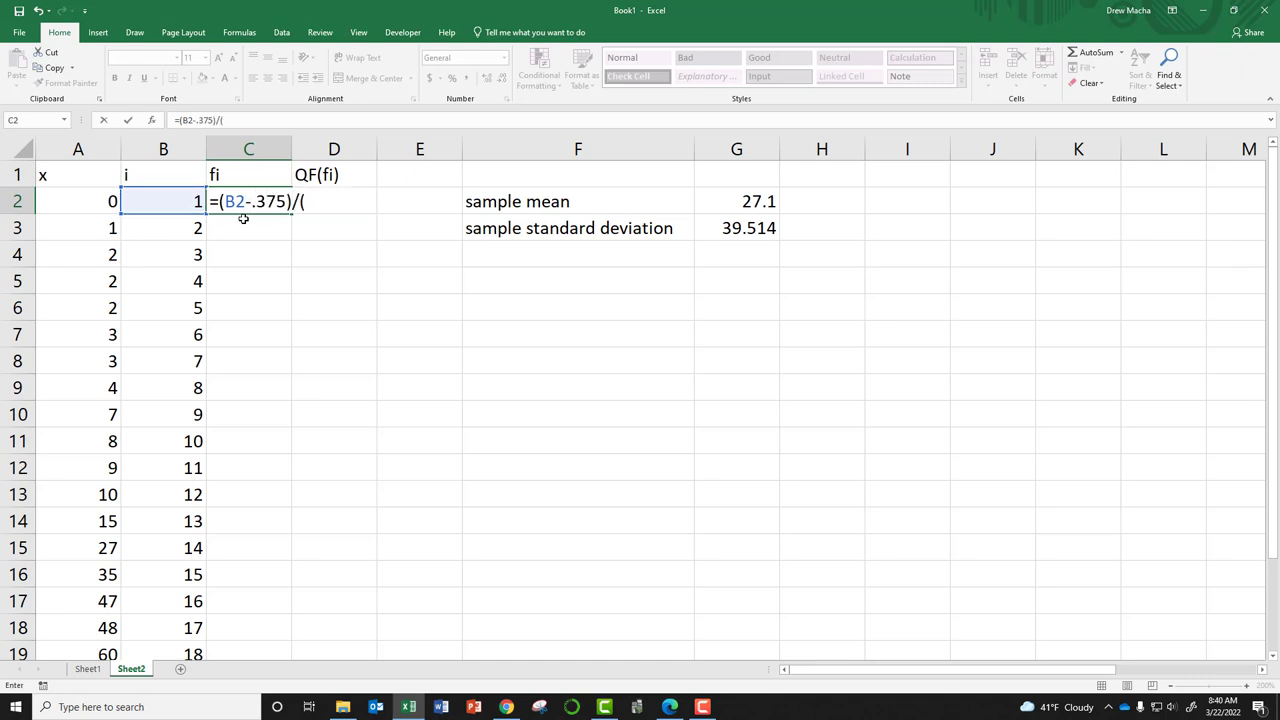
text(/(20+)
key(Return)
key(Return)
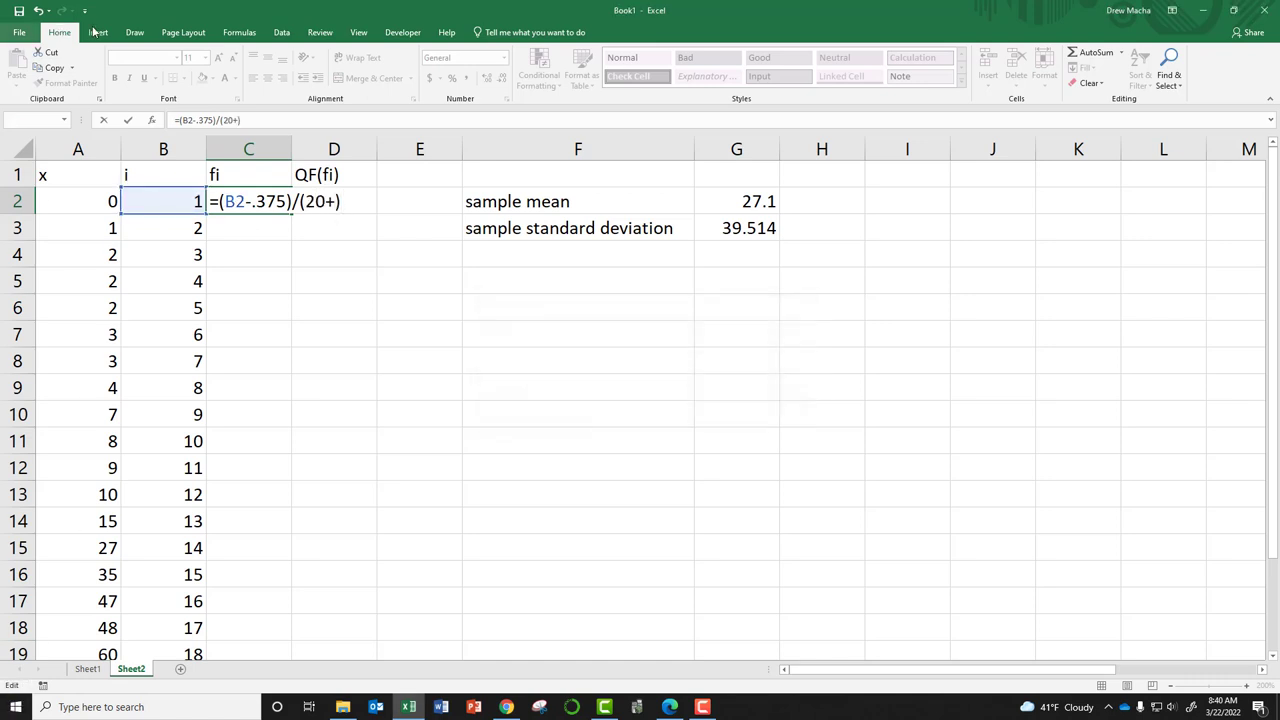
text(21)
key(Return)
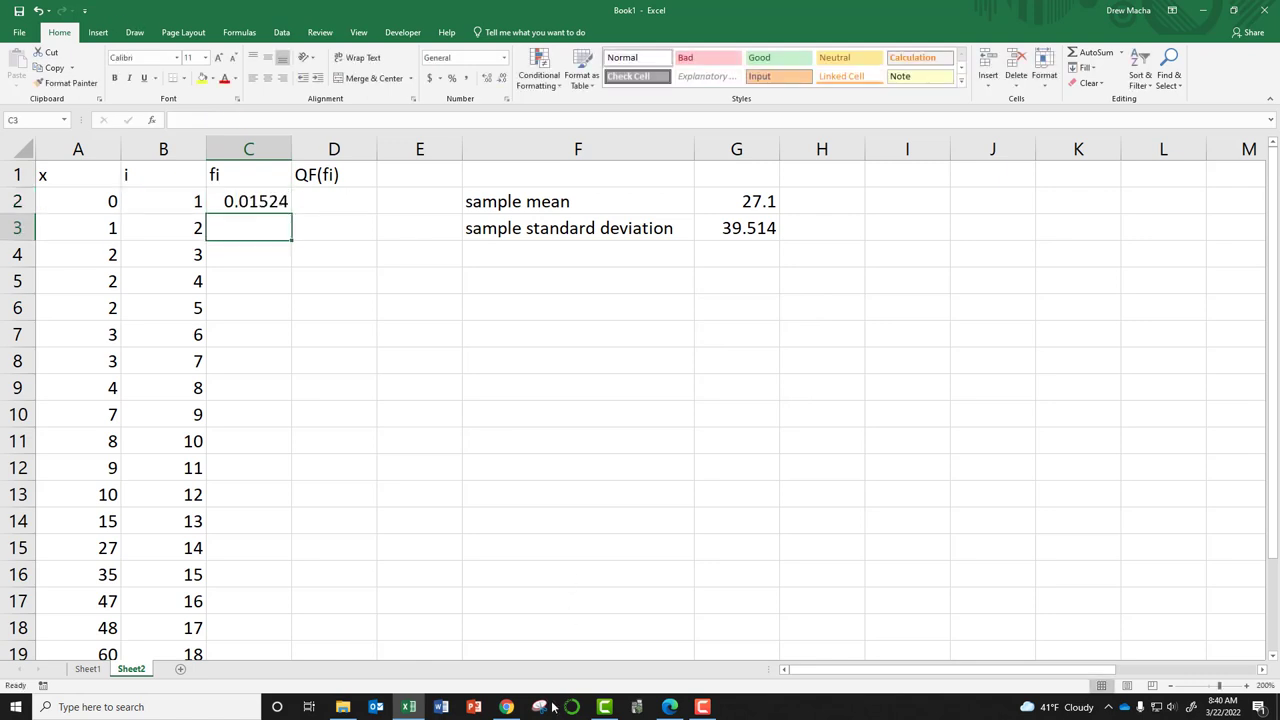
Step: Recheck the fi formula on the Tusk Lengths of Warthogs slide in the Edge PDF and return to Excel
click(506, 707)
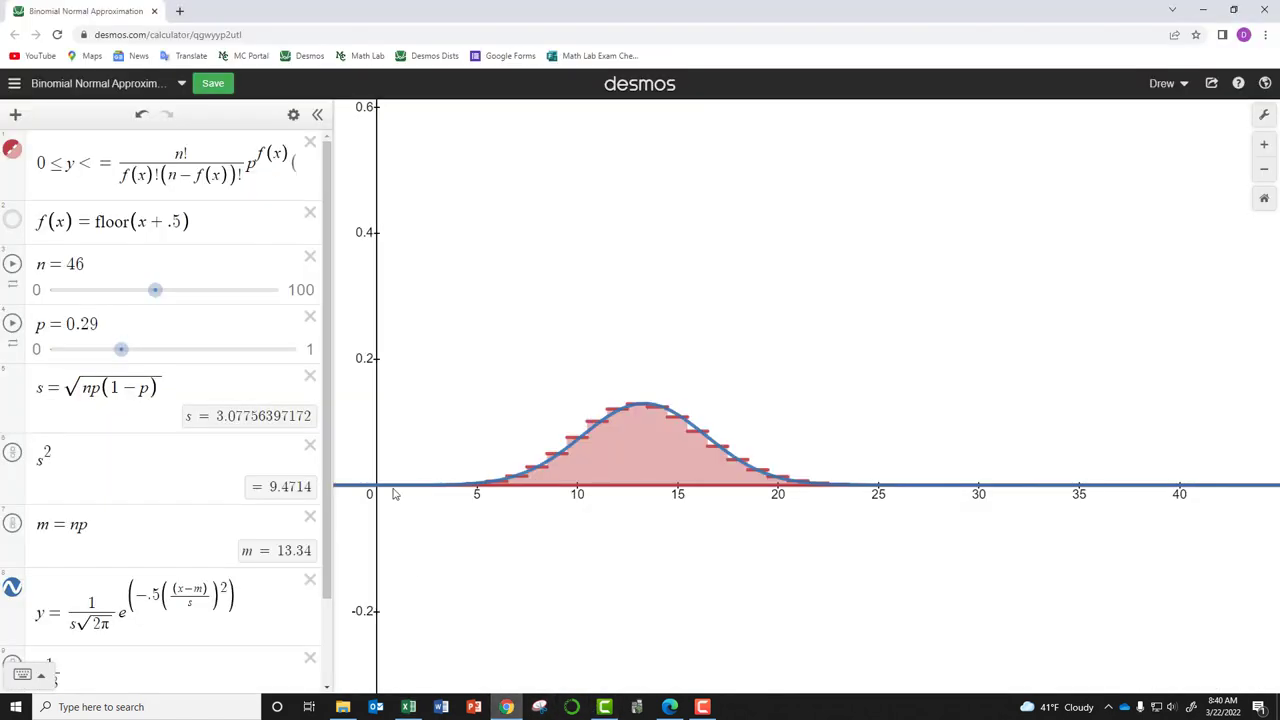
click(670, 707)
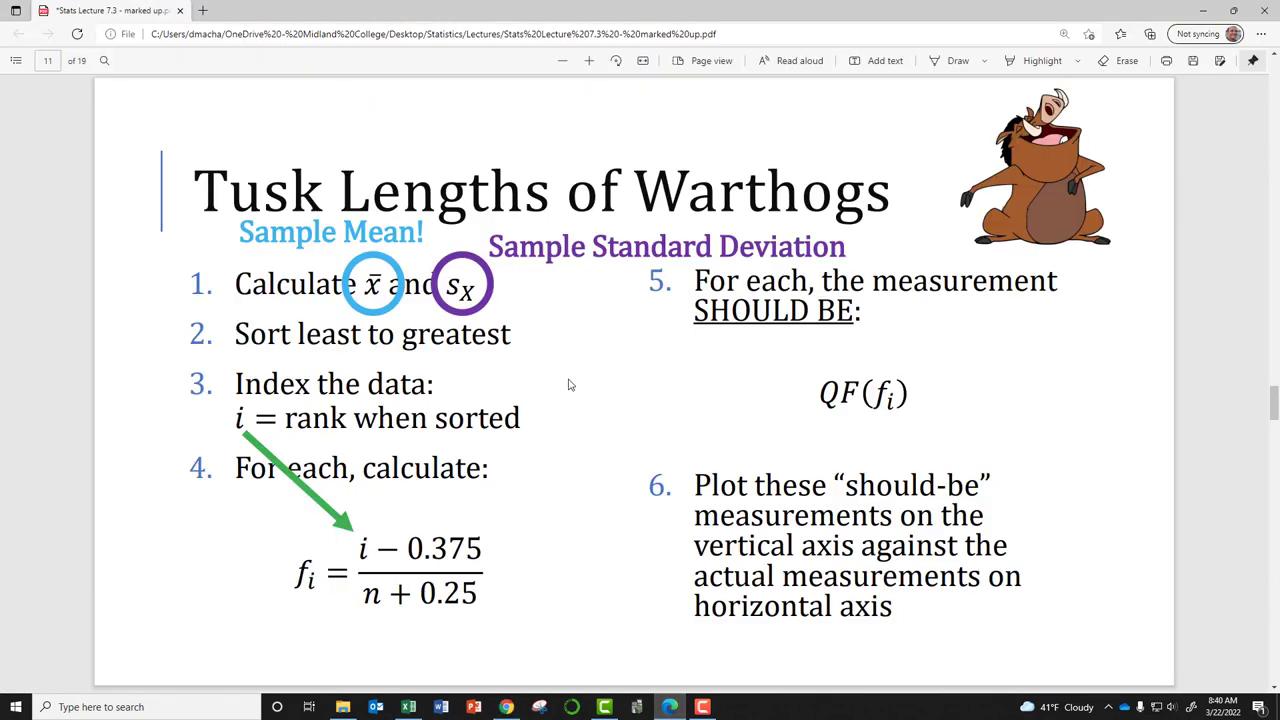
click(408, 707)
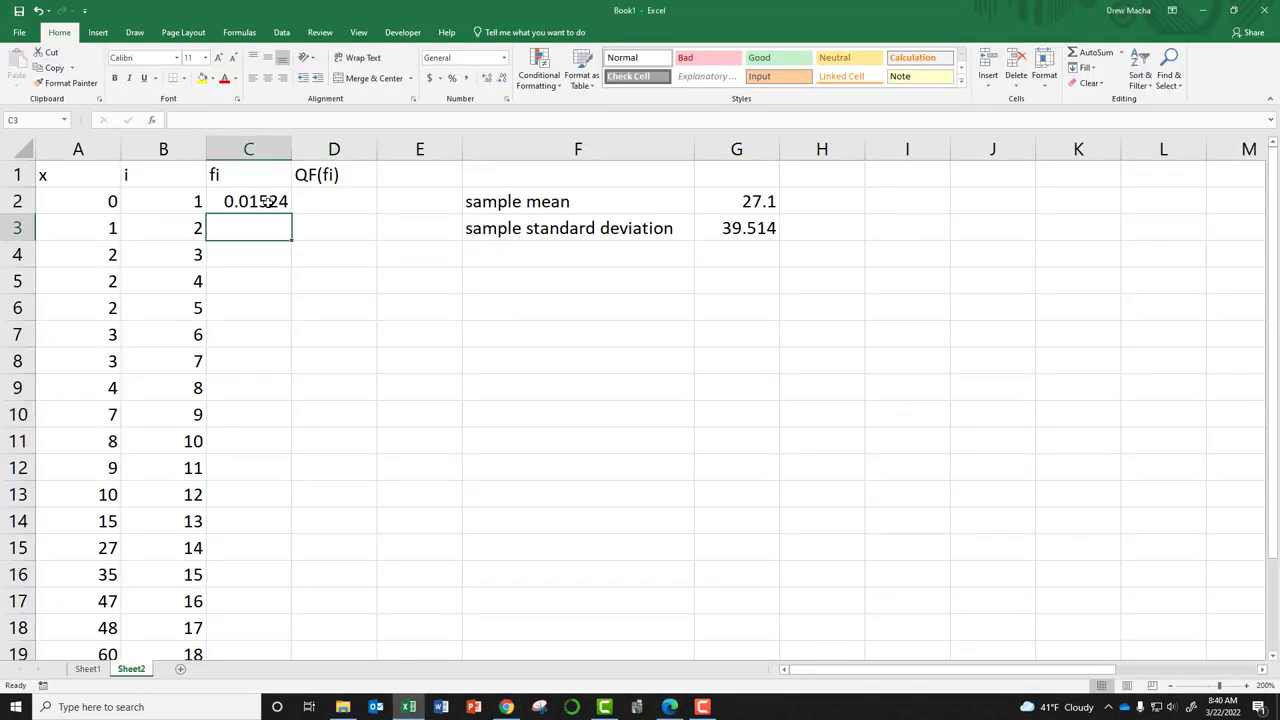
Step: Correct the fi formula in C2 to =(B2-0.375)/(20+0.25)
key(Up)
click(245, 125)
key(BackSpace)
key(BackSpace)
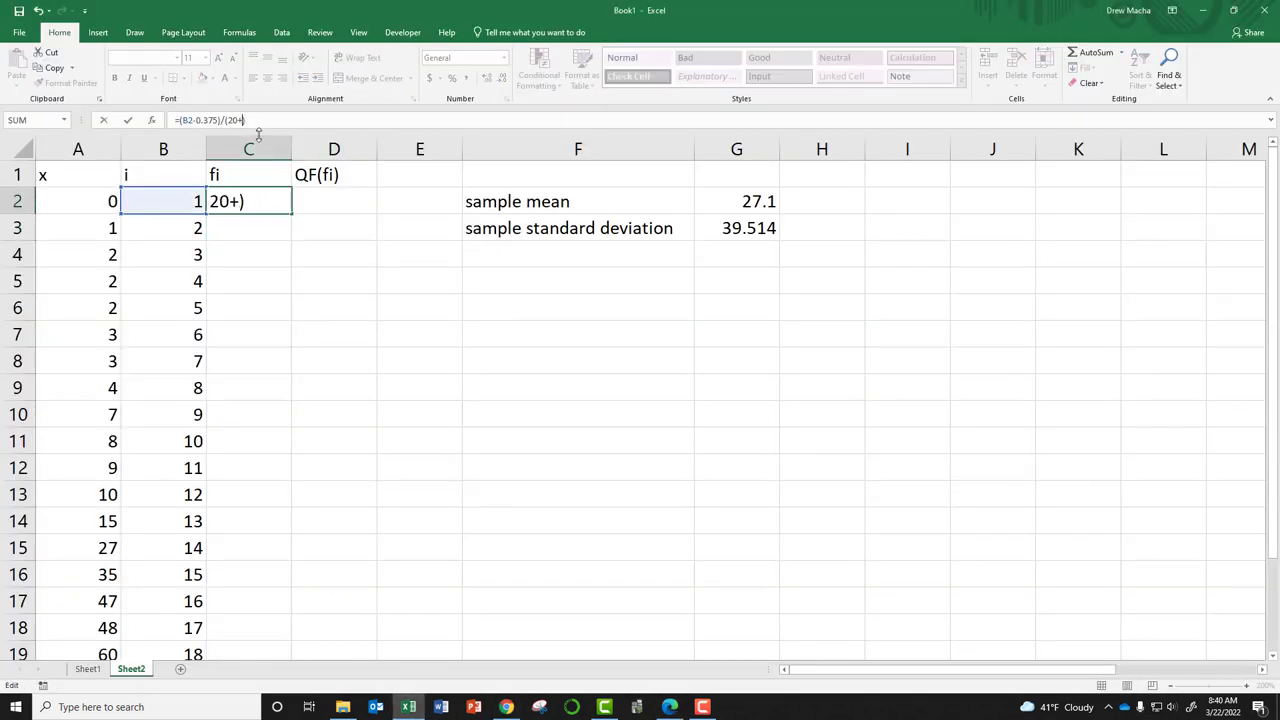
text(.25)
key(Return)
Step: Fill the fi formula from C2 down to C21 and check the filled values through the last row
click(277, 205)
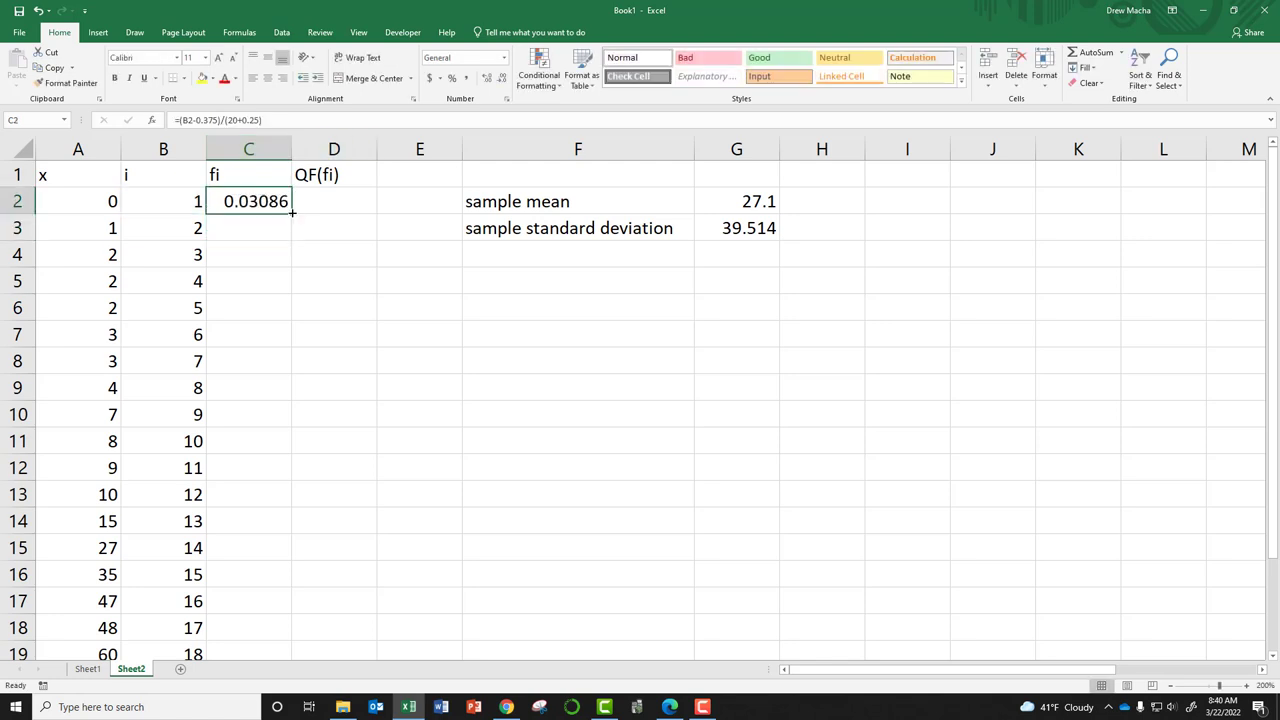
double_click(292, 212)
click(338, 245)
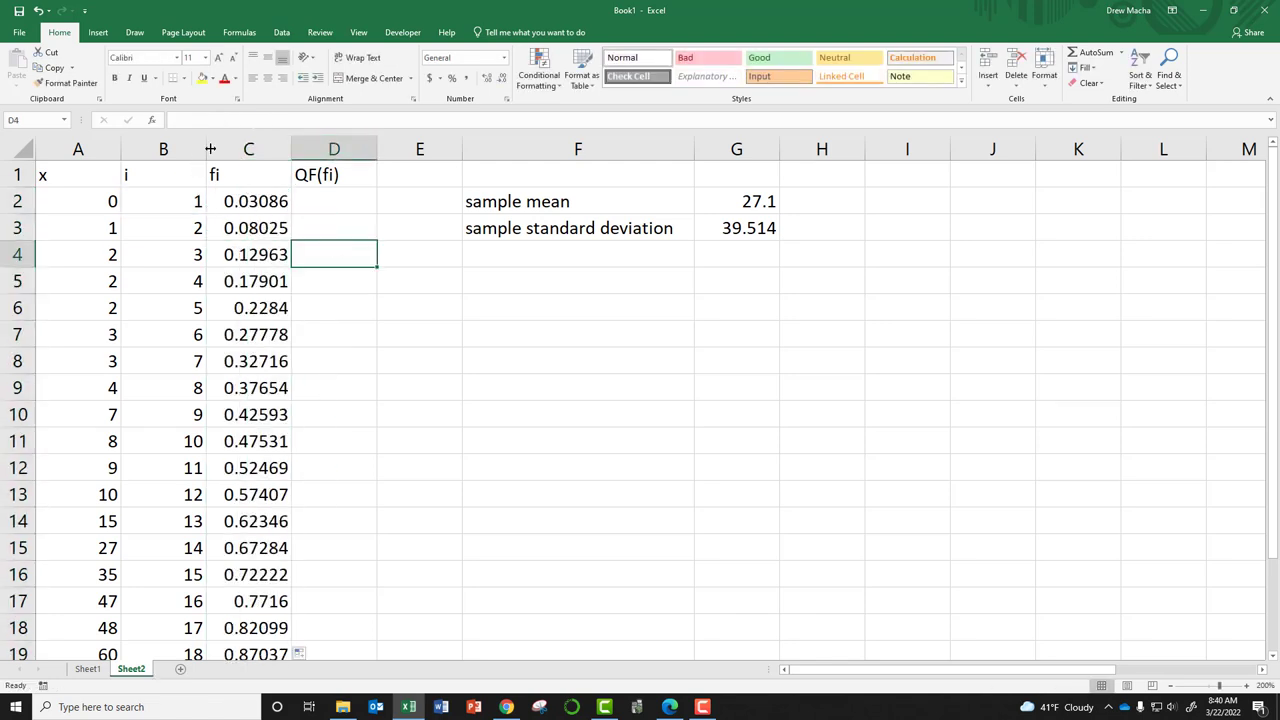
scroll(281, 503, down, 3)
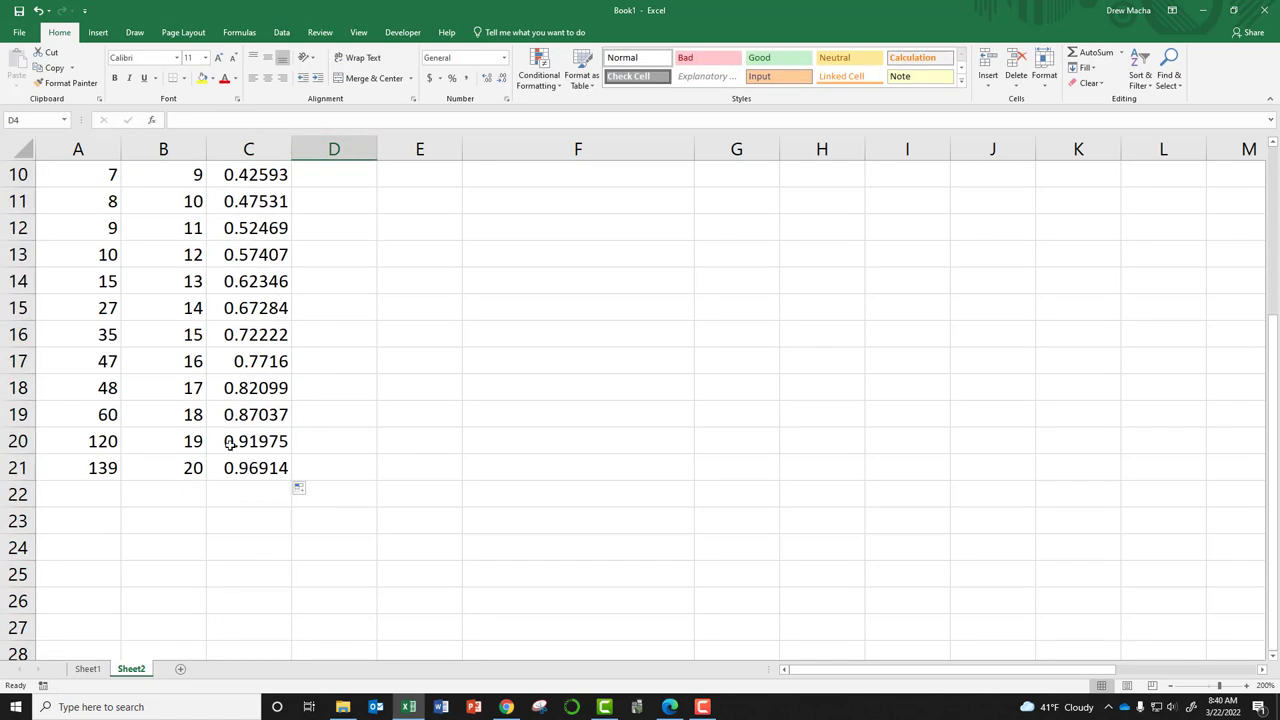
scroll(241, 438, up, 3)
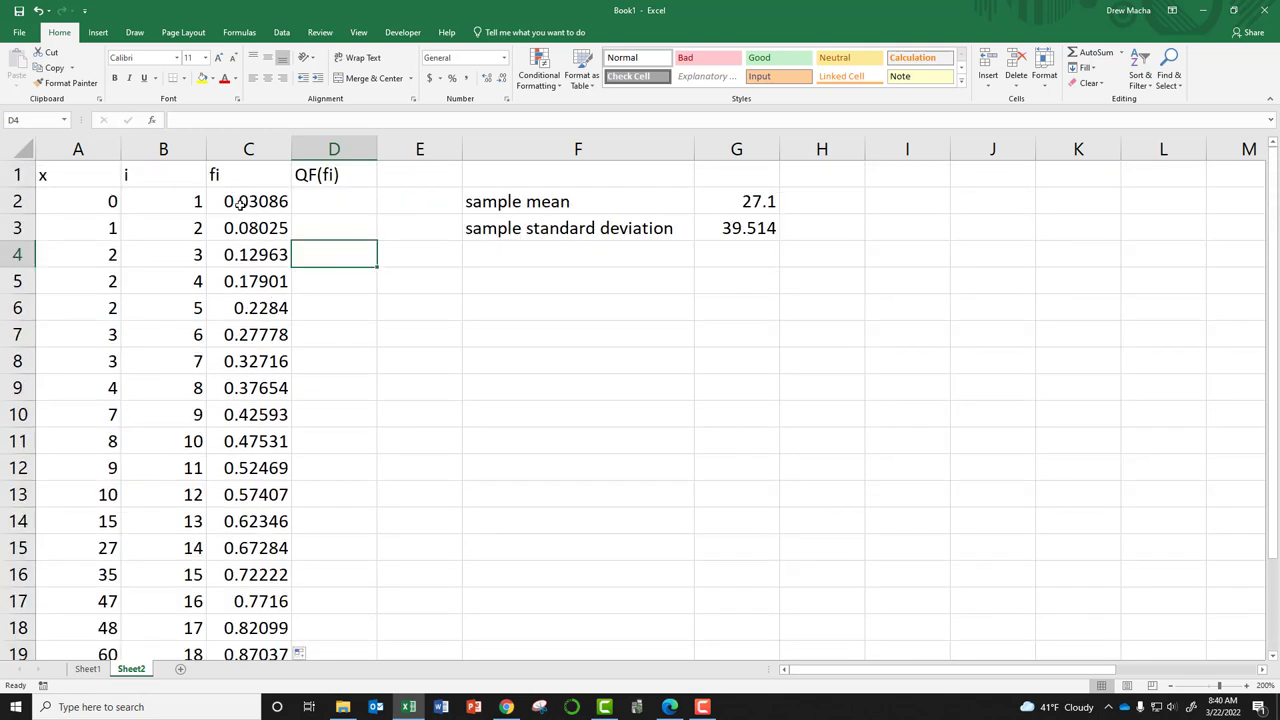
scroll(268, 232, down, 3)
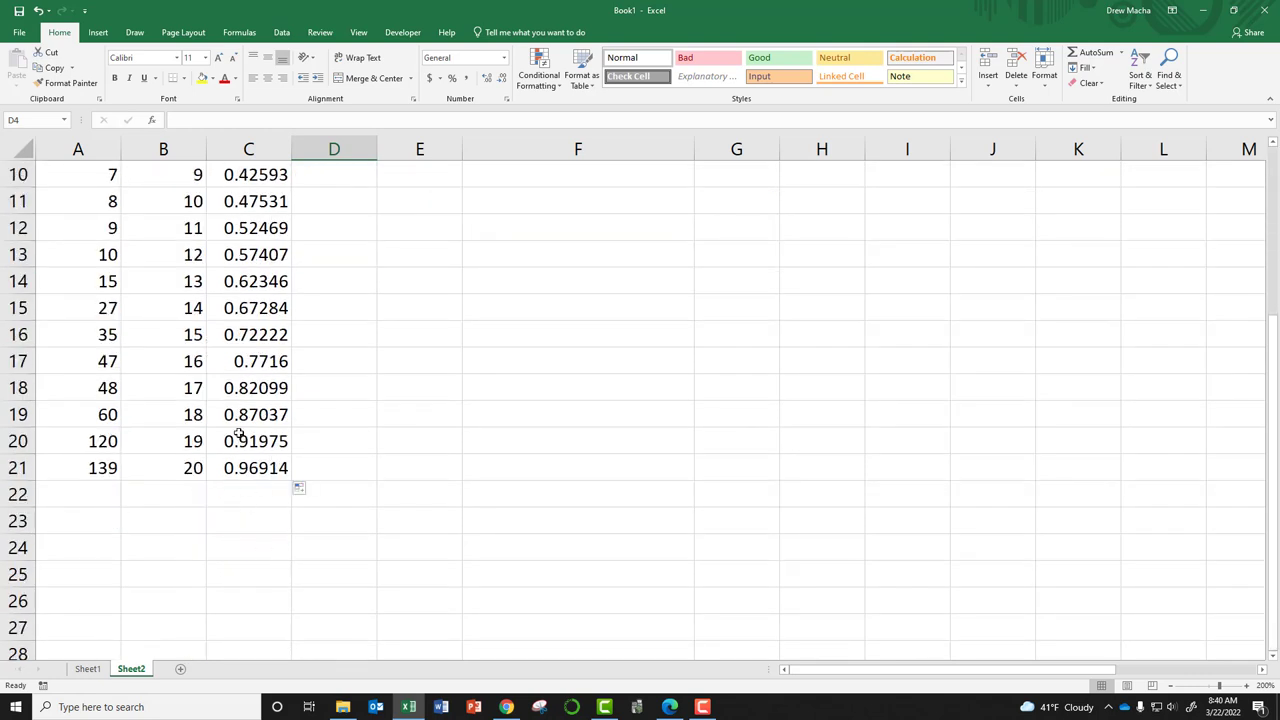
click(264, 478)
click(426, 434)
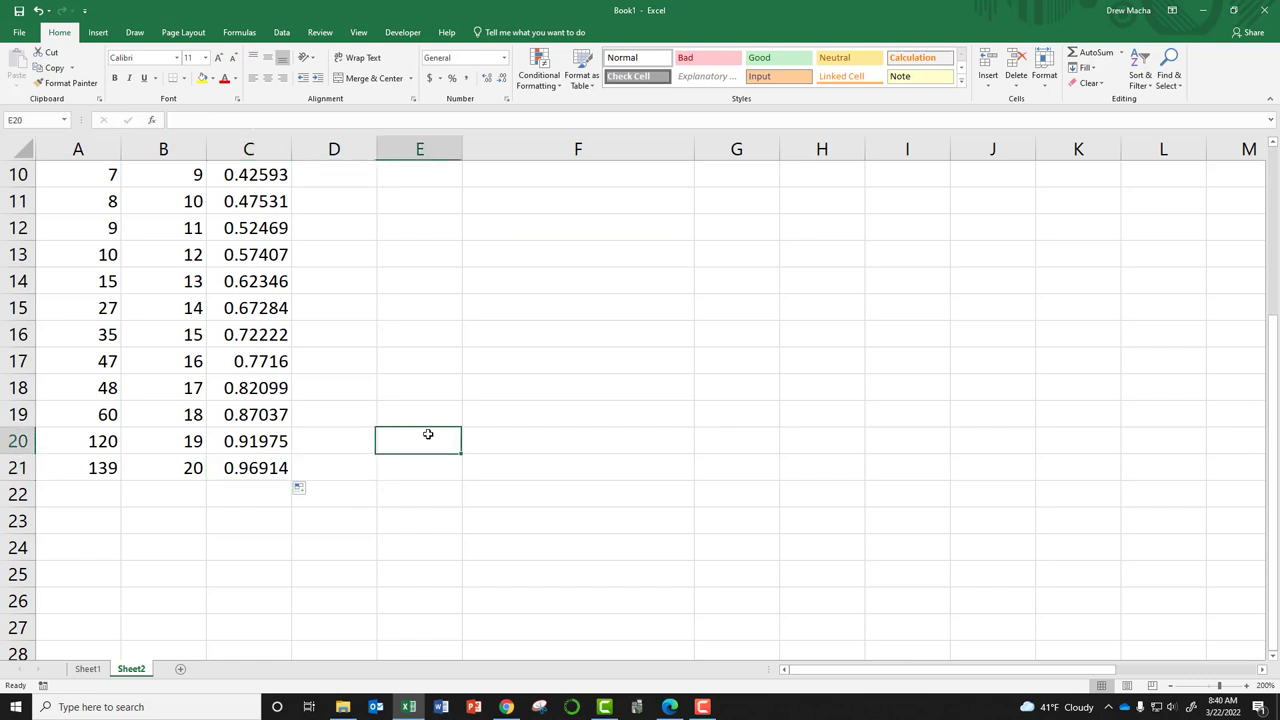
scroll(386, 346, up, 3)
Step: Calculate the first QF(fi) value in D2 with =norm.inv(C2,G2,G3), using the sample mean and standard deviation
click(340, 207)
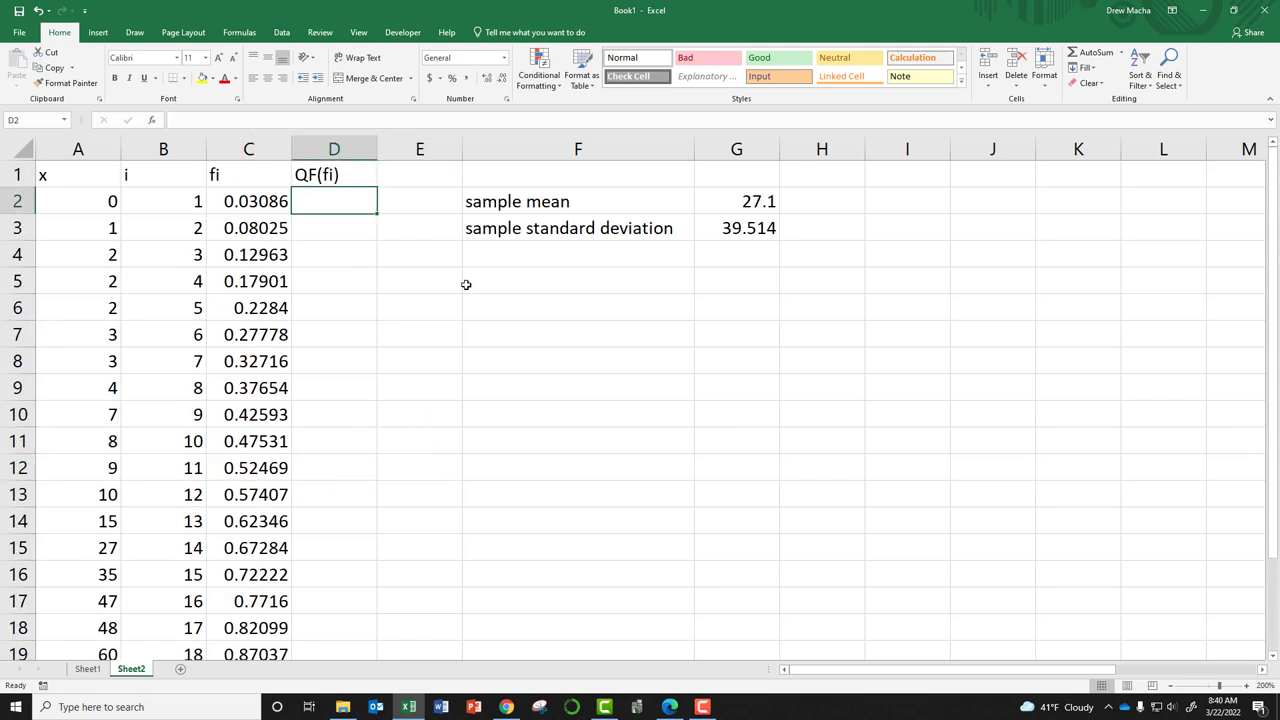
text(=)
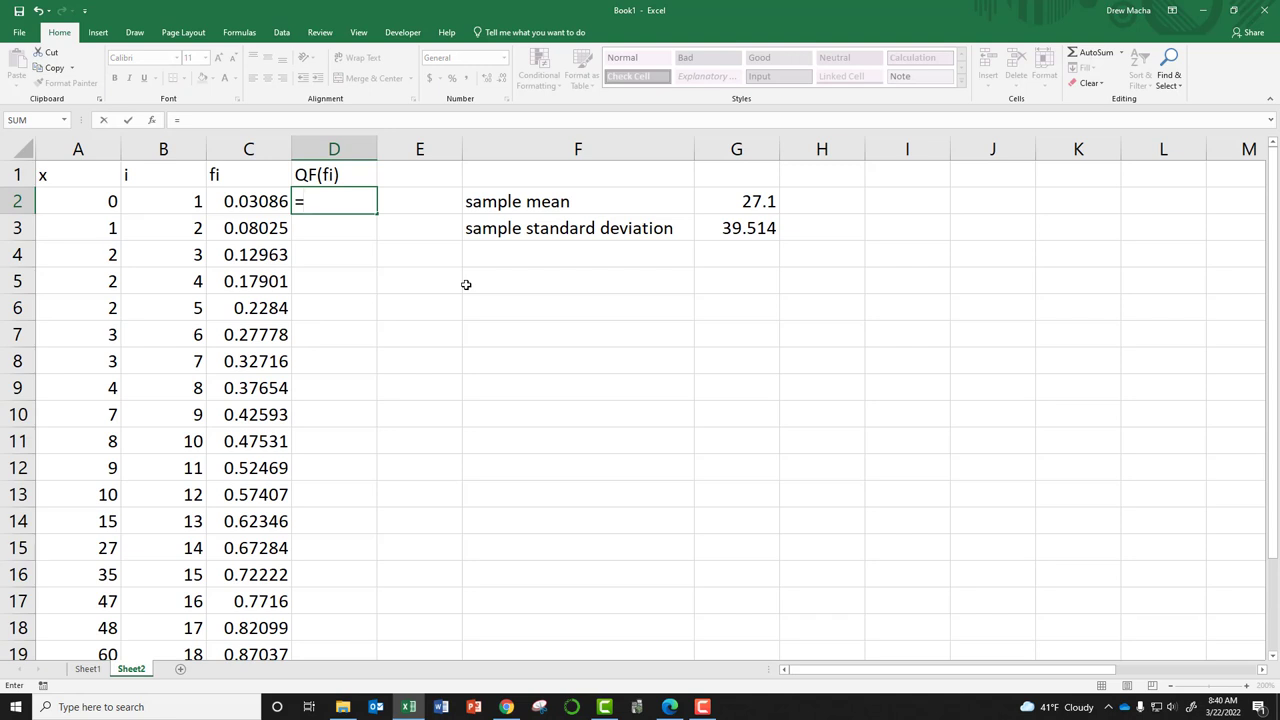
text(norm.)
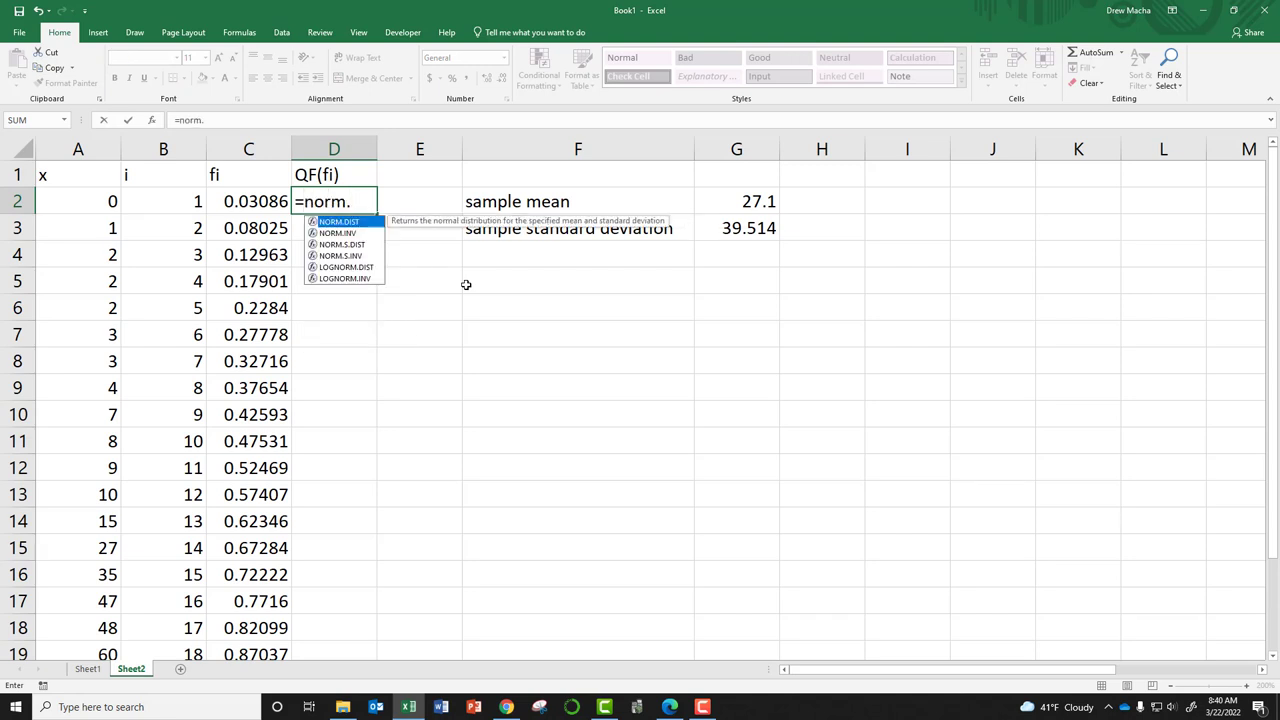
text(inv()
key(Left)
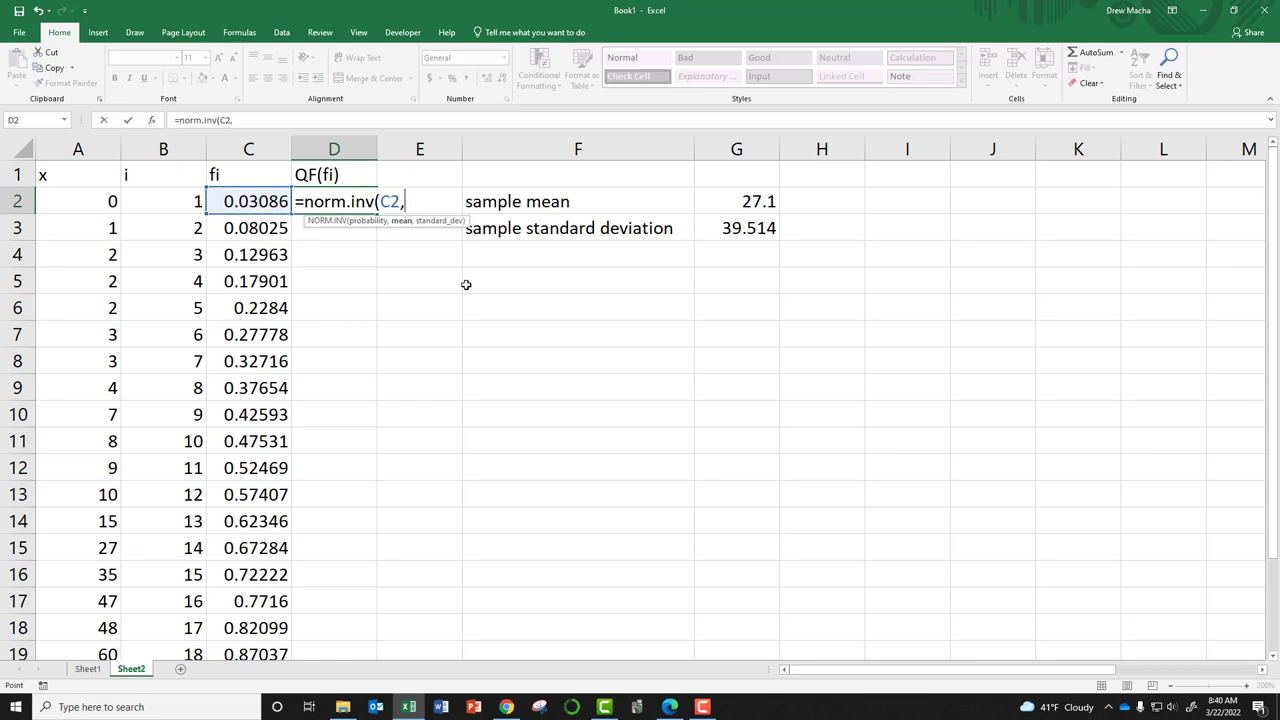
text(,)
key(Right)
key(Right)
key(Right)
text(,)
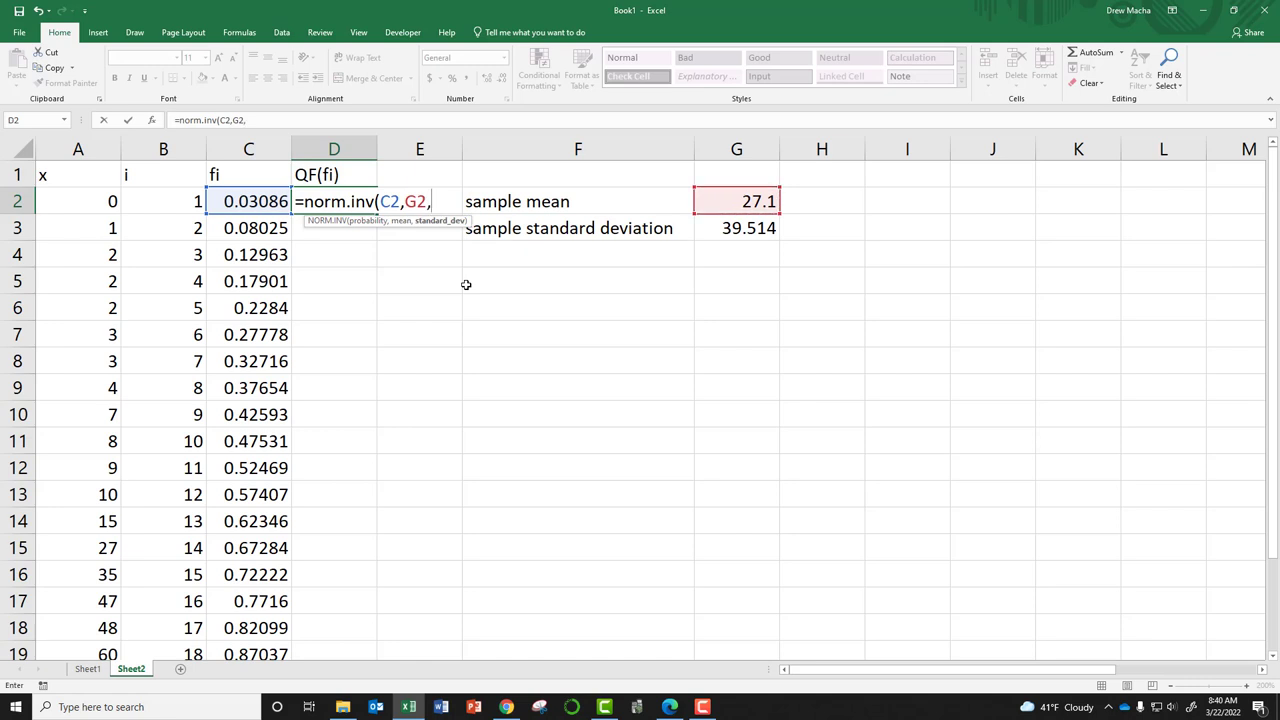
key(Right)
key(Right)
key(Right)
key(Down)
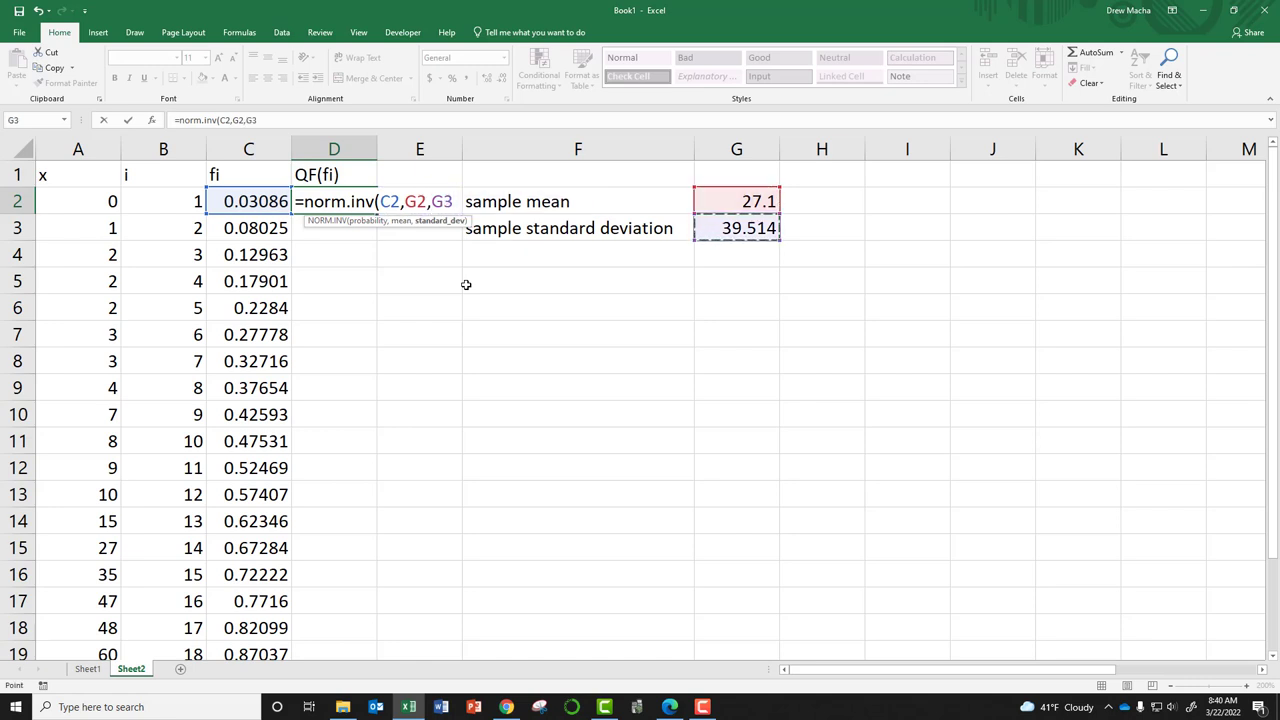
text())
key(Return)
key(Up)
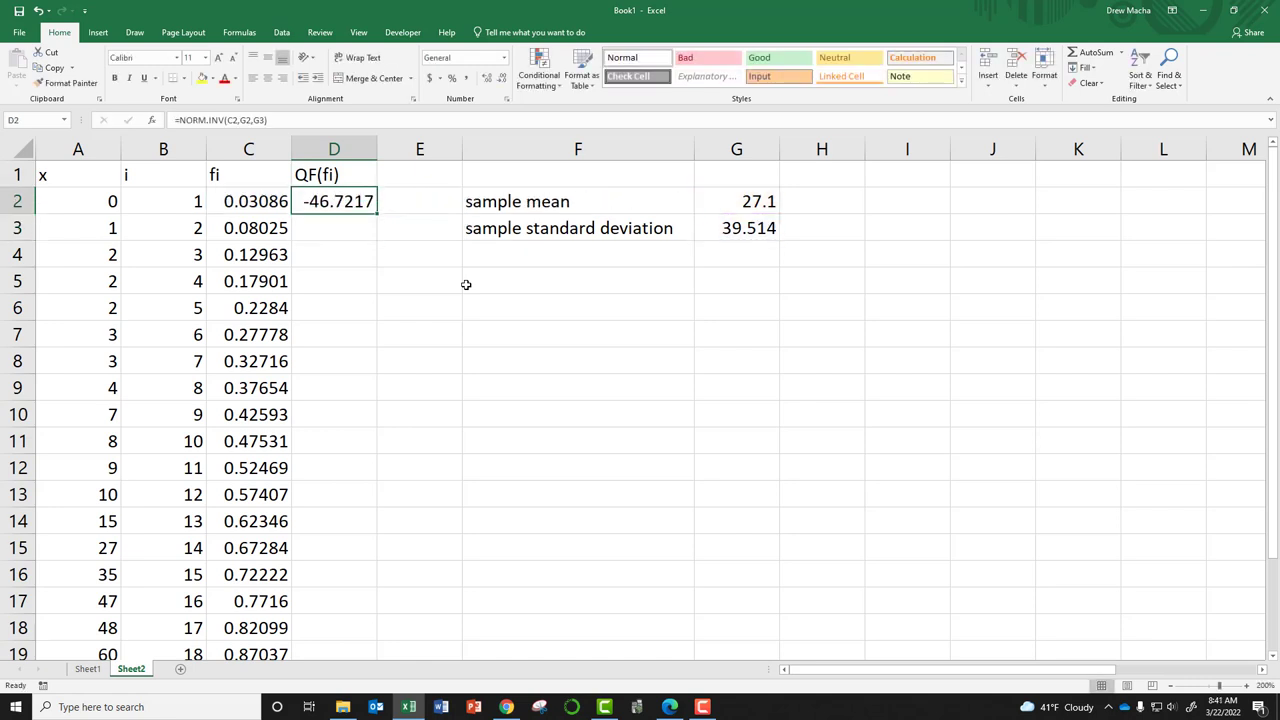
Step: Make the mean and standard deviation references in D2 absolute, giving =NORM.INV(C2,$G$2,$G$3)
double_click(360, 201)
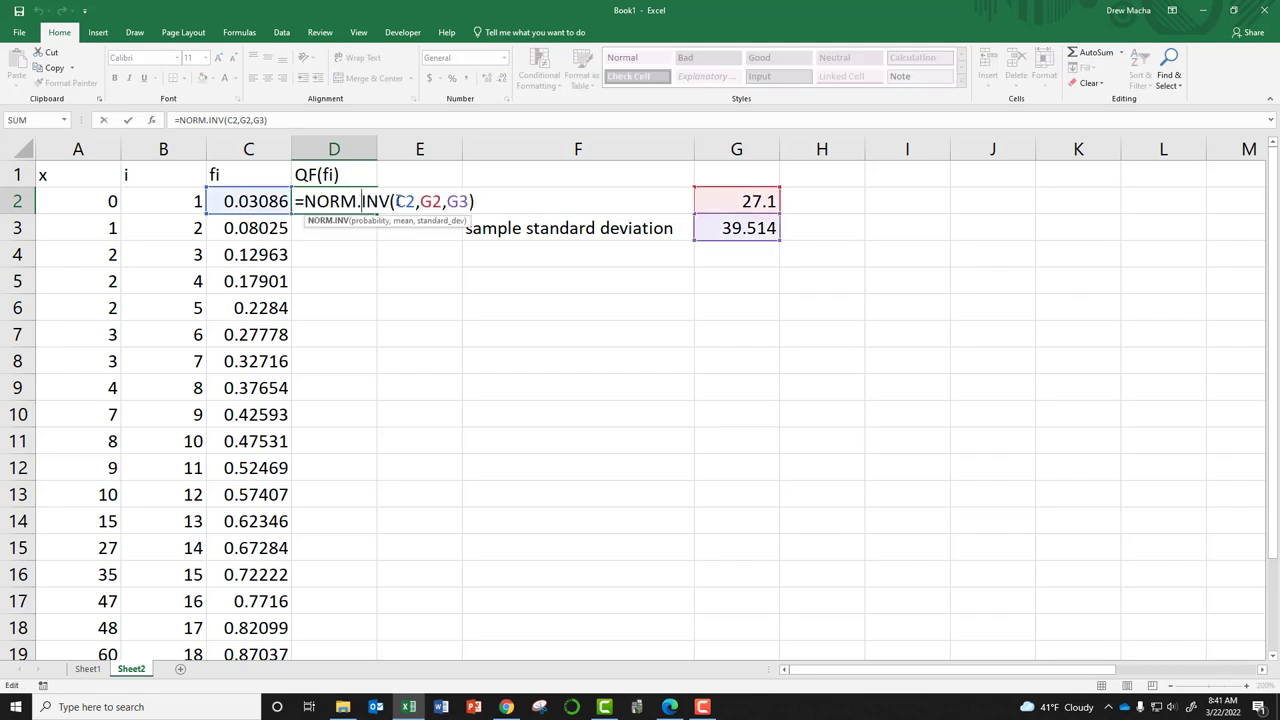
click(422, 202)
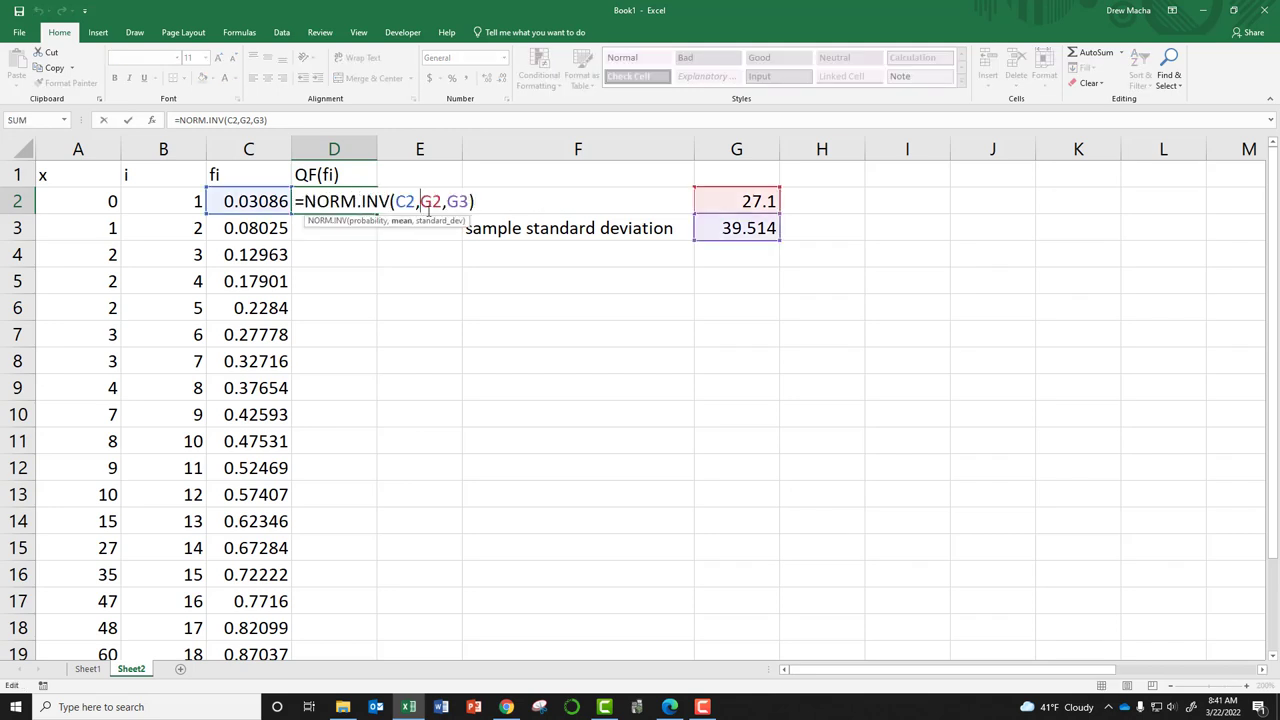
text($)
key(Right)
text($)
key(Right)
key(Right)
text($)
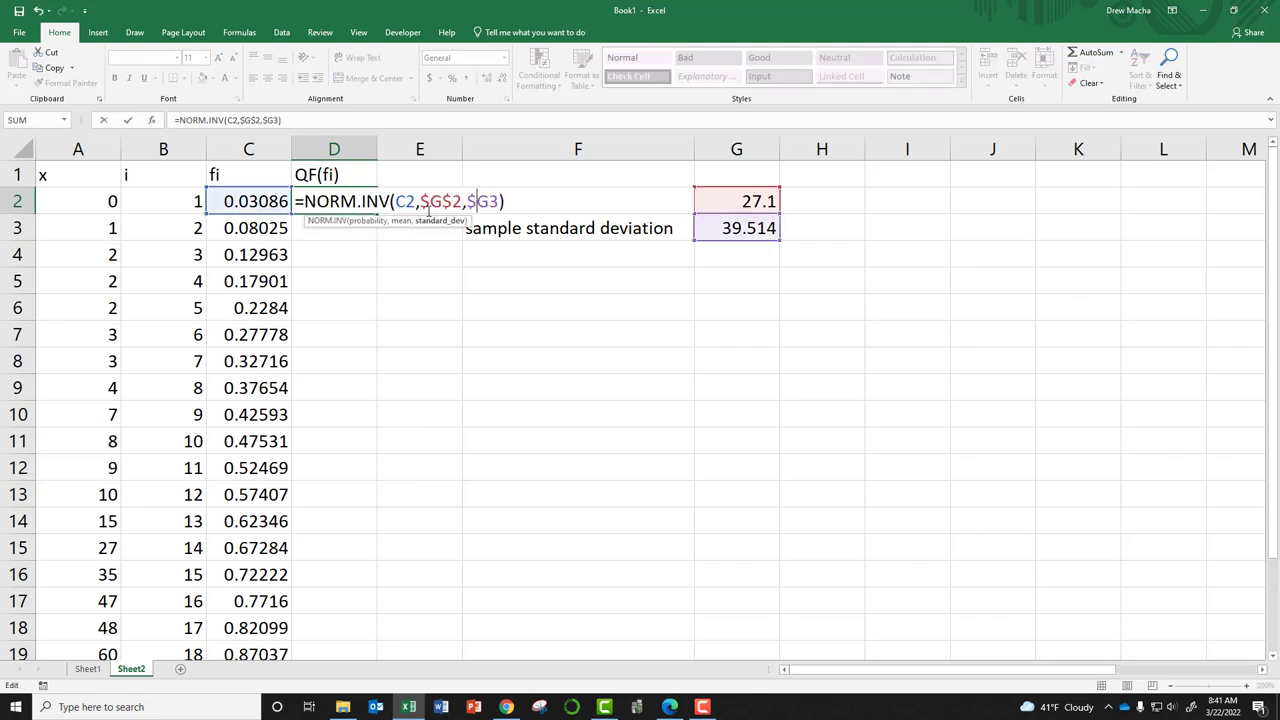
key(Right)
text($)
key(Return)
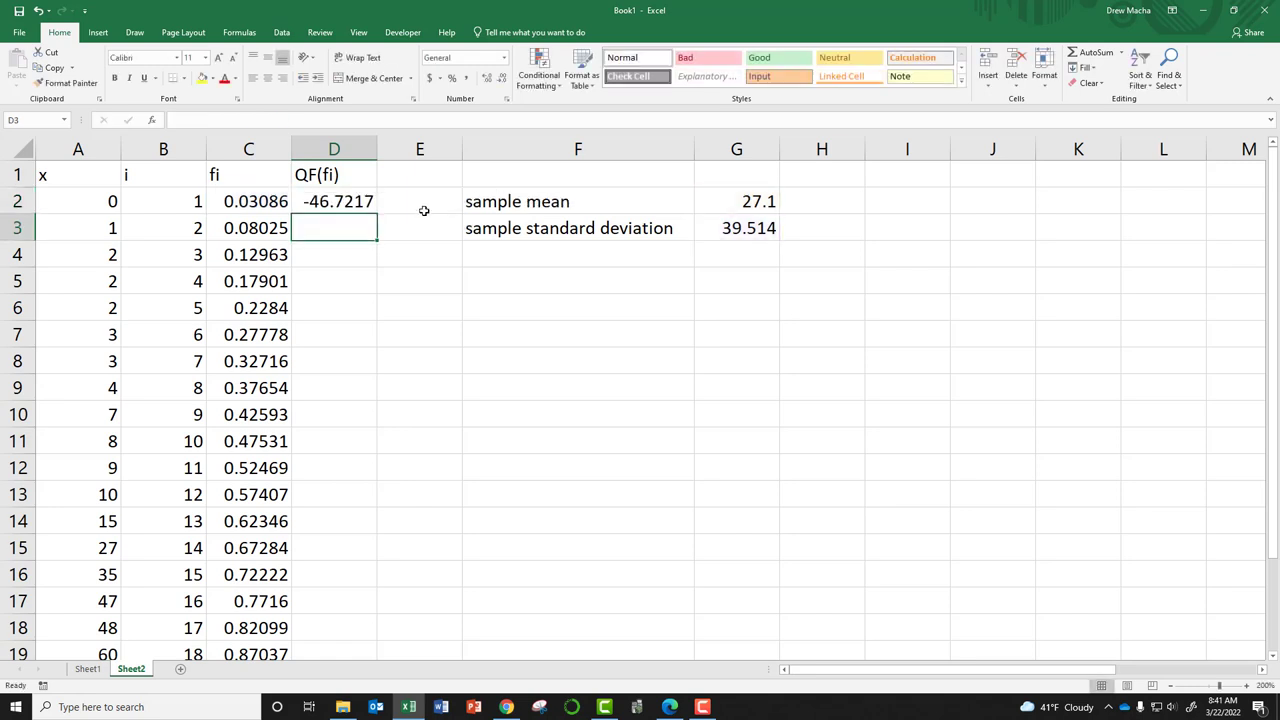
Step: Fill the QF(fi) formula from D2 down to D21 and check the cell references used in D18
click(371, 201)
double_click(377, 214)
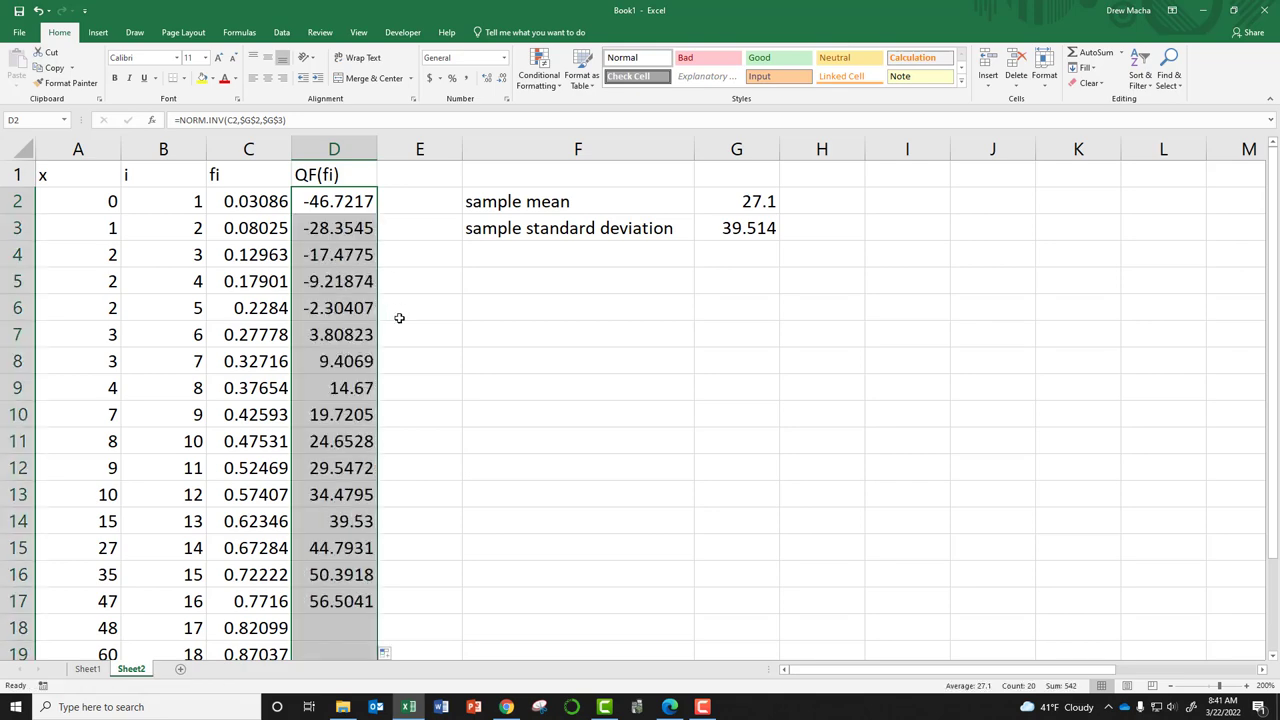
scroll(340, 468, down, 2)
click(340, 468)
key(F2)
scroll(398, 336, up, 2)
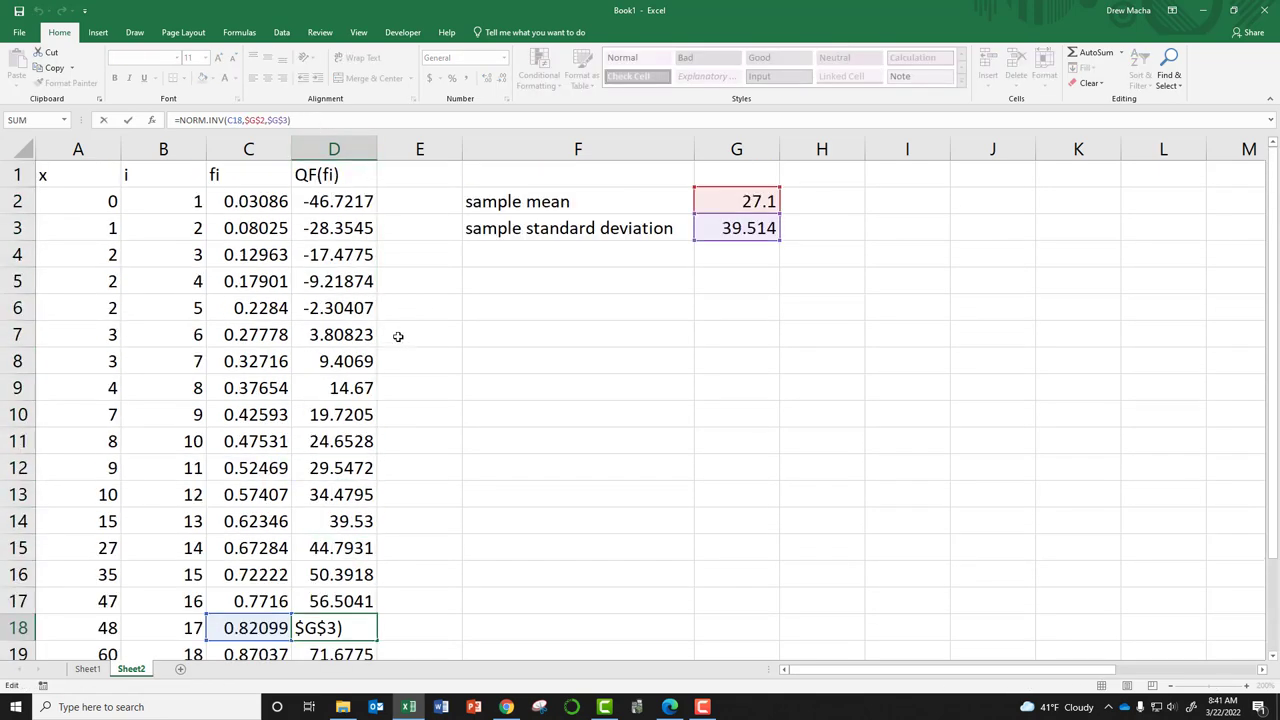
scroll(275, 280, down, 2)
key(Return)
scroll(543, 380, up, 2)
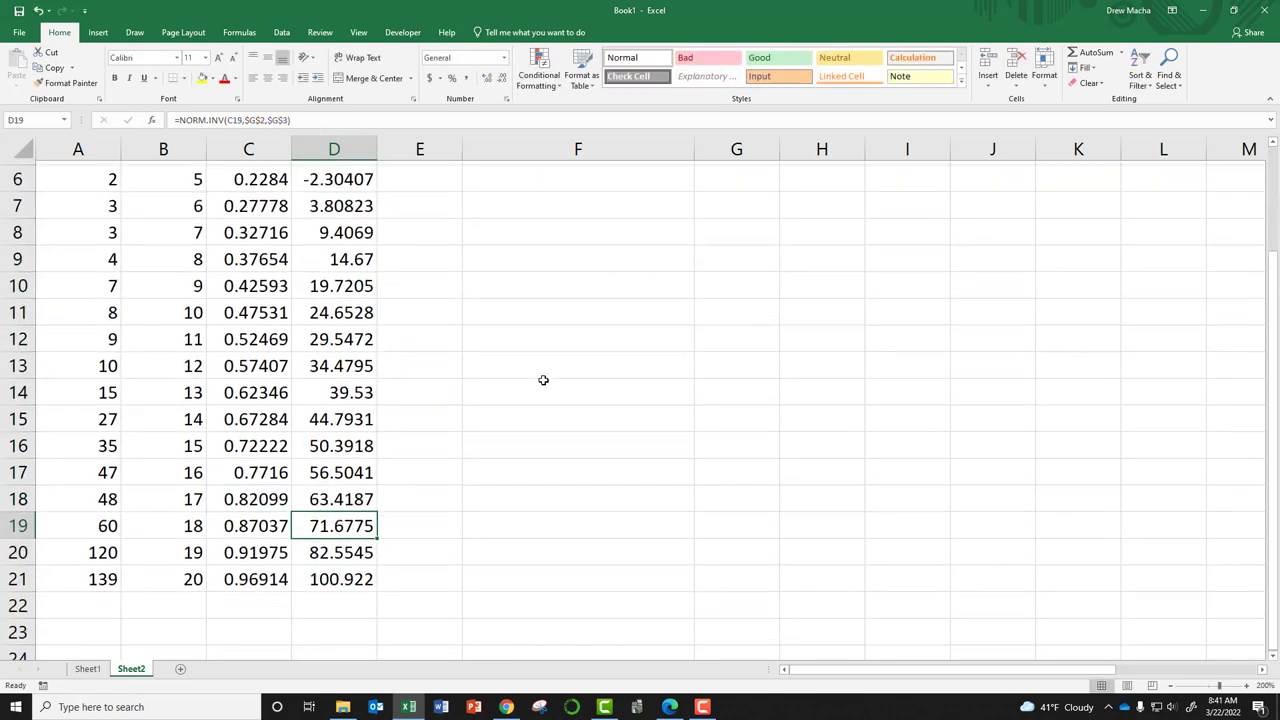
Step: Insert three blank columns before the sample statistics labels in column F, and enter the headers x in F1 and y in G1
click(581, 150)
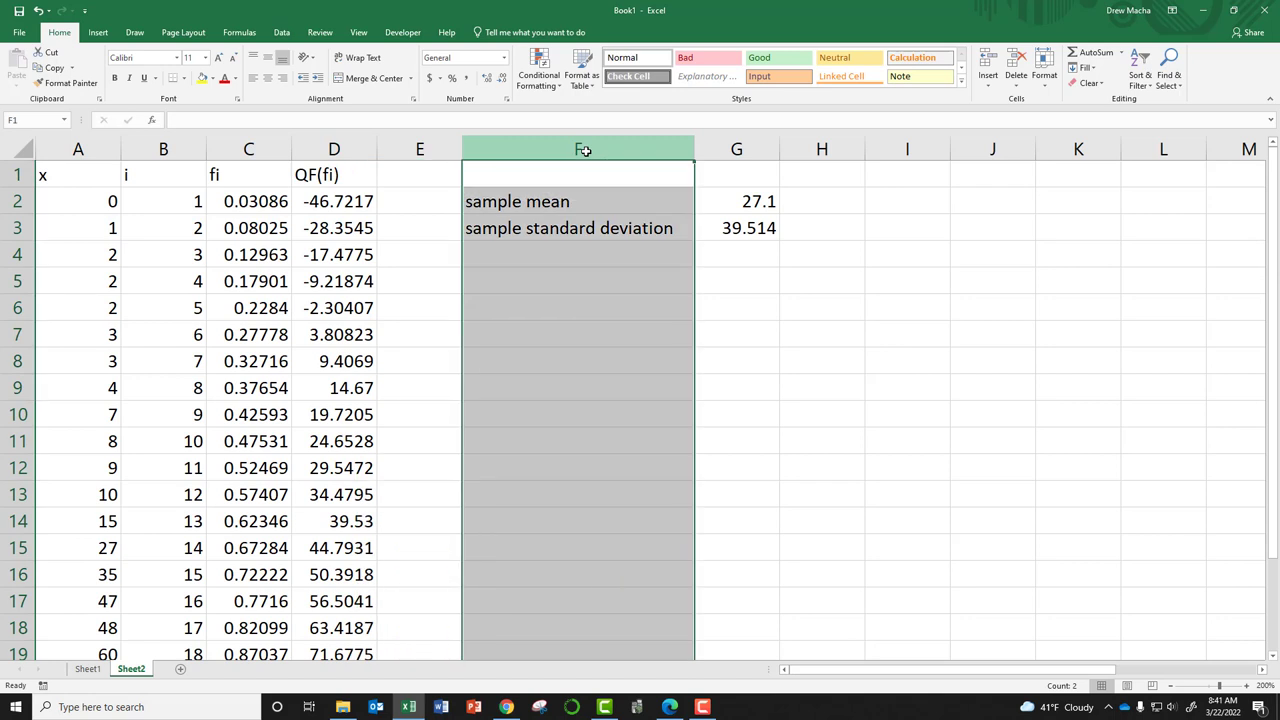
click(987, 62)
click(523, 171)
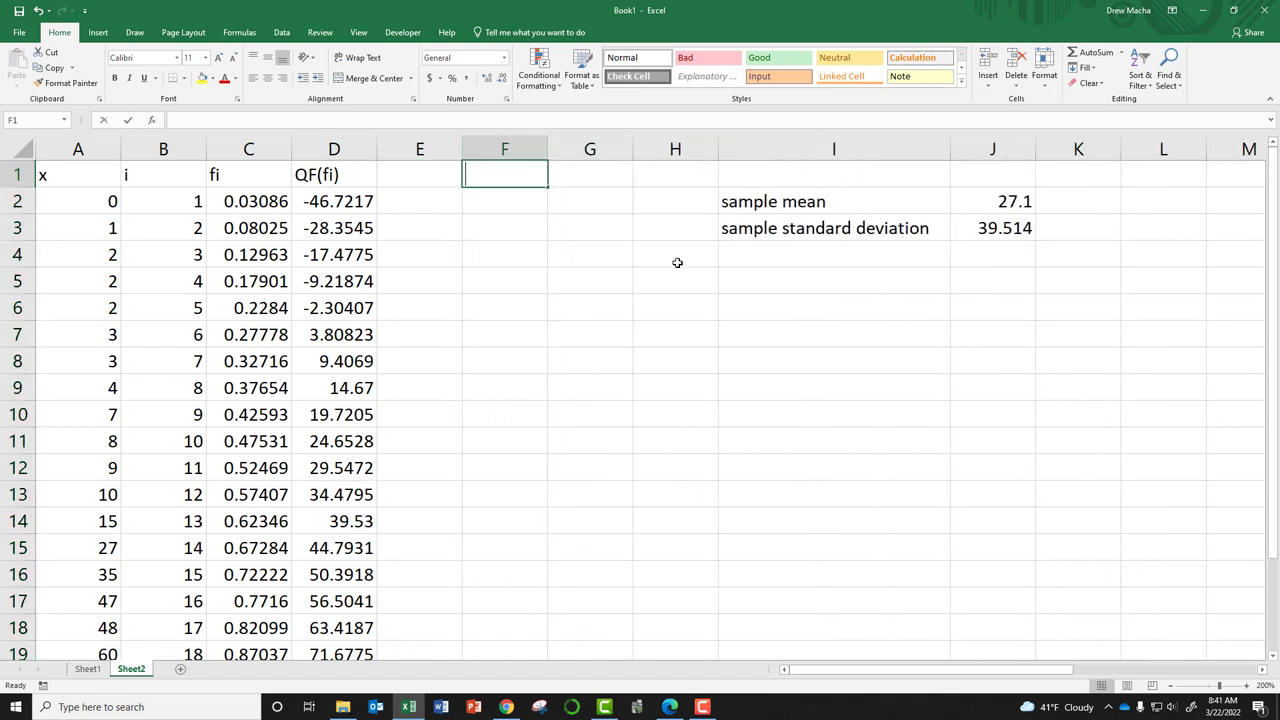
text(x)
key(Tab)
text(y)
key(Return)
Step: Link the first plot pair to the data with =A2 in F2 and =D2 in G2
text(=)
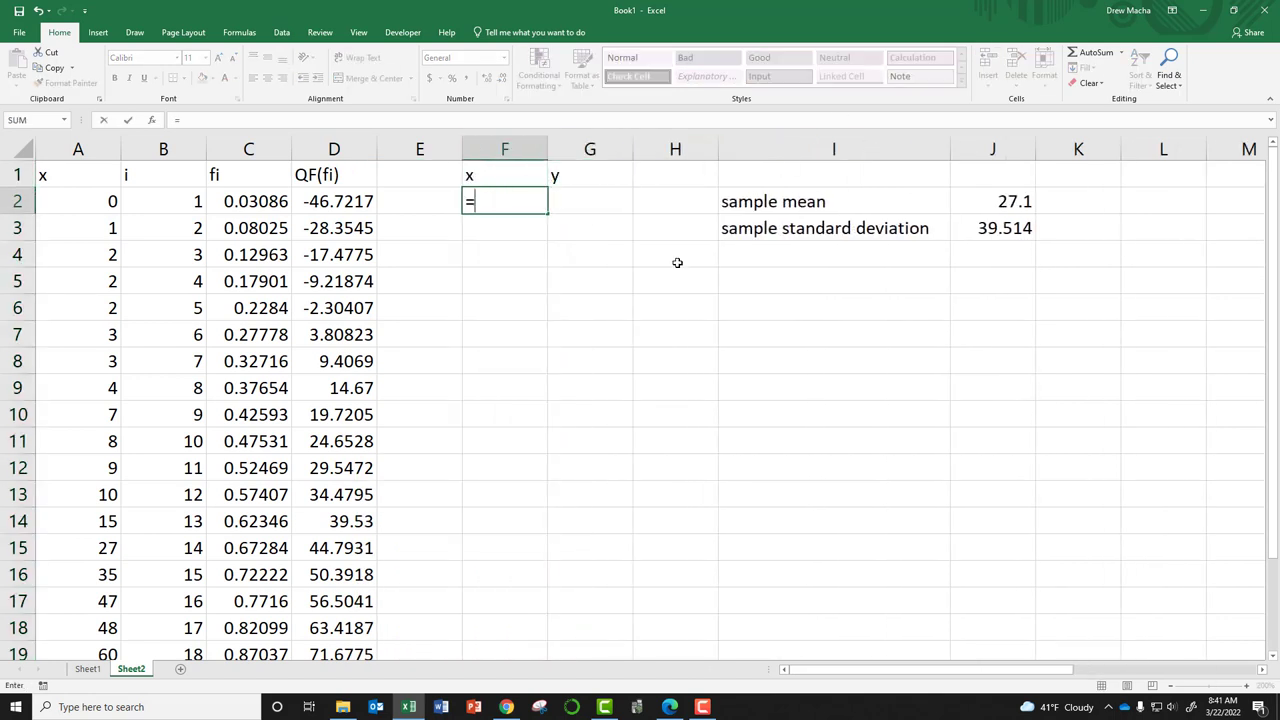
key(Left)
key(Left)
key(Left)
key(Left)
key(Left)
key(Tab)
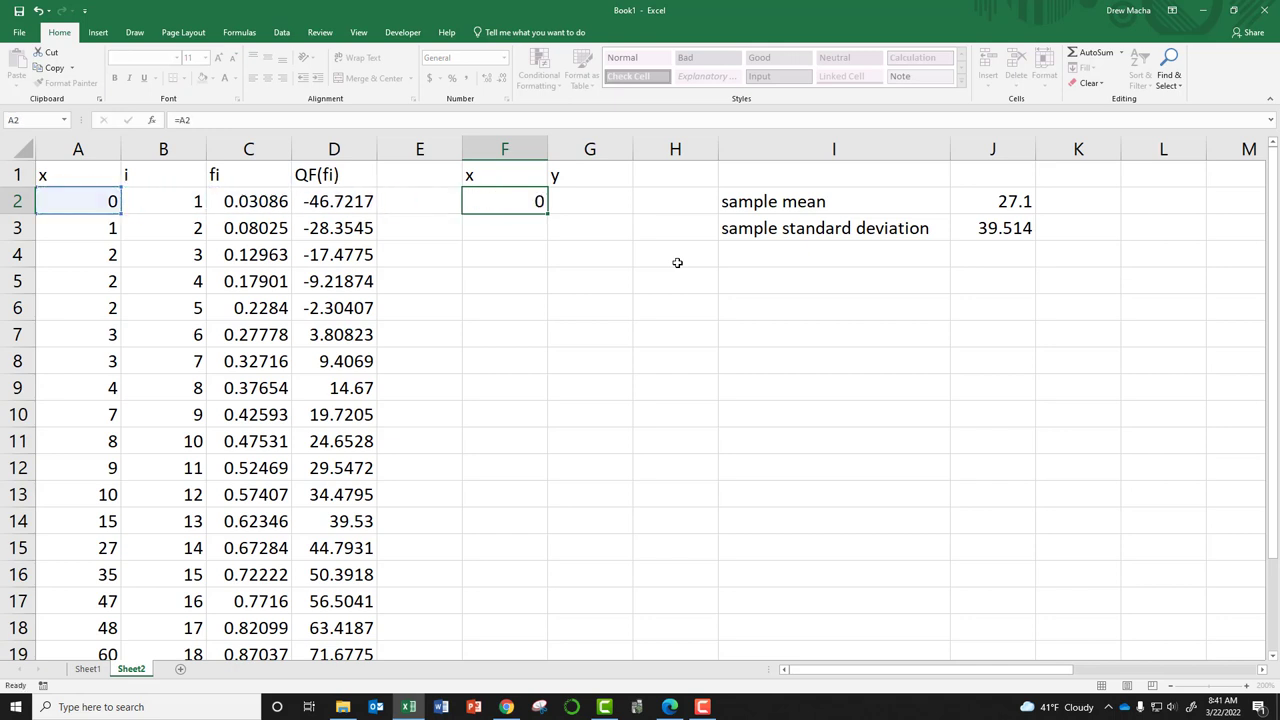
text(=)
key(Left)
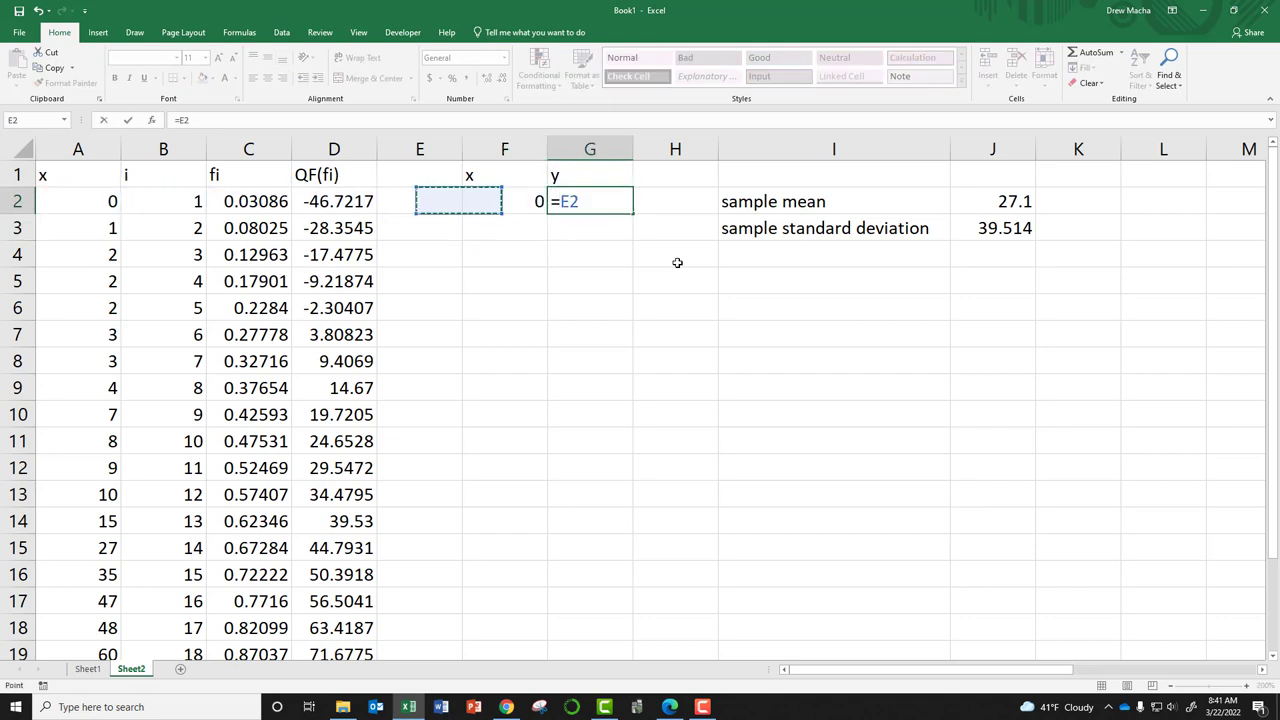
key(Left)
key(Return)
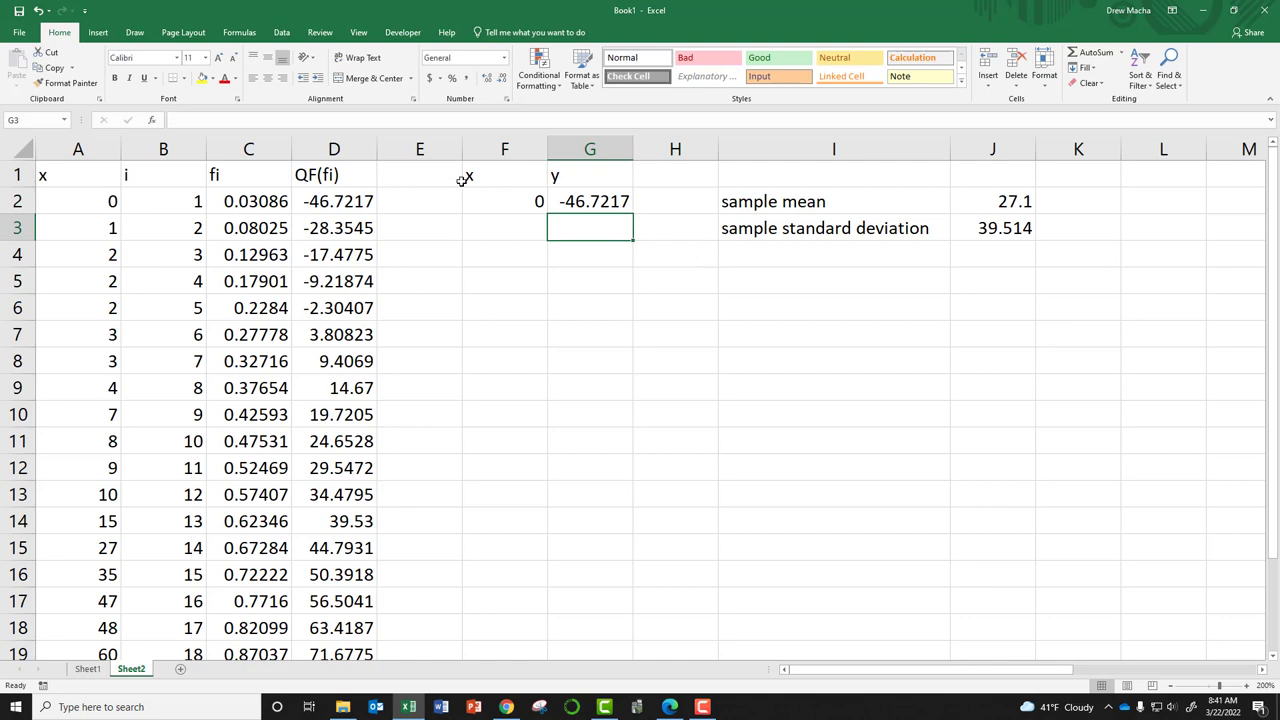
Step: Fill the x and y link formulas from F2:G2 down to row 21
drag(525, 200, 606, 585)
click(690, 371)
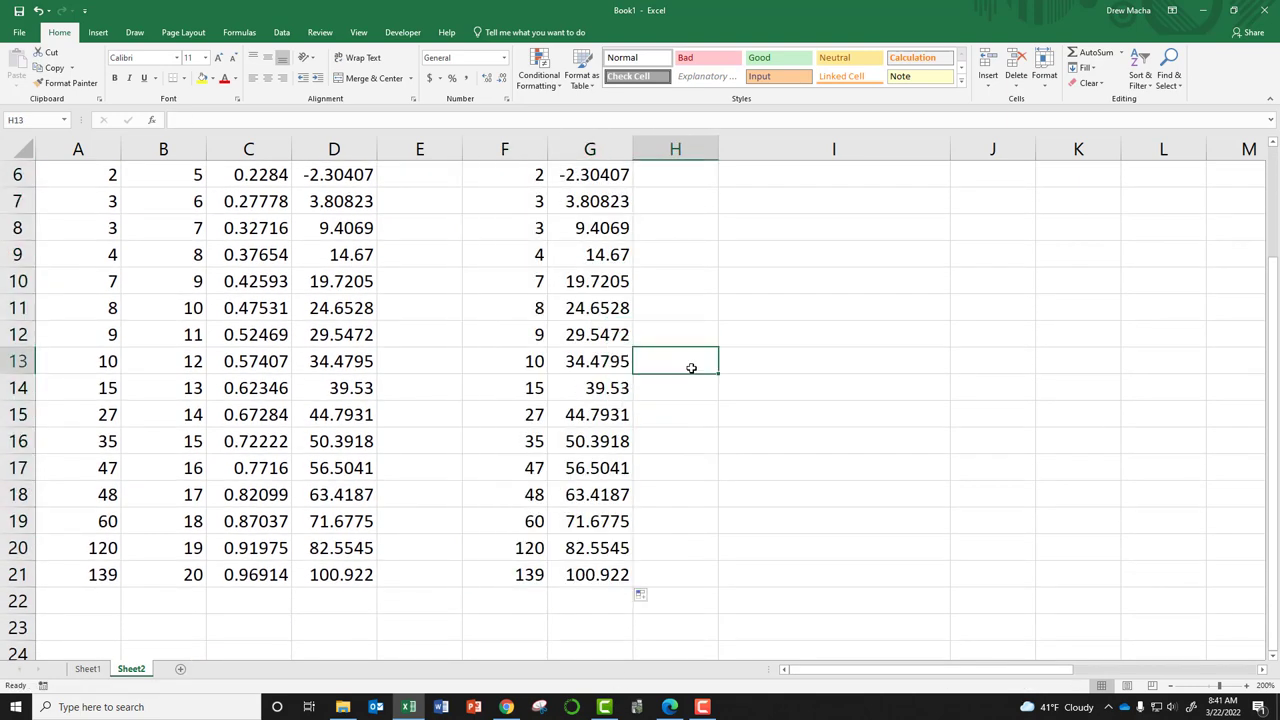
scroll(655, 368, up, 2)
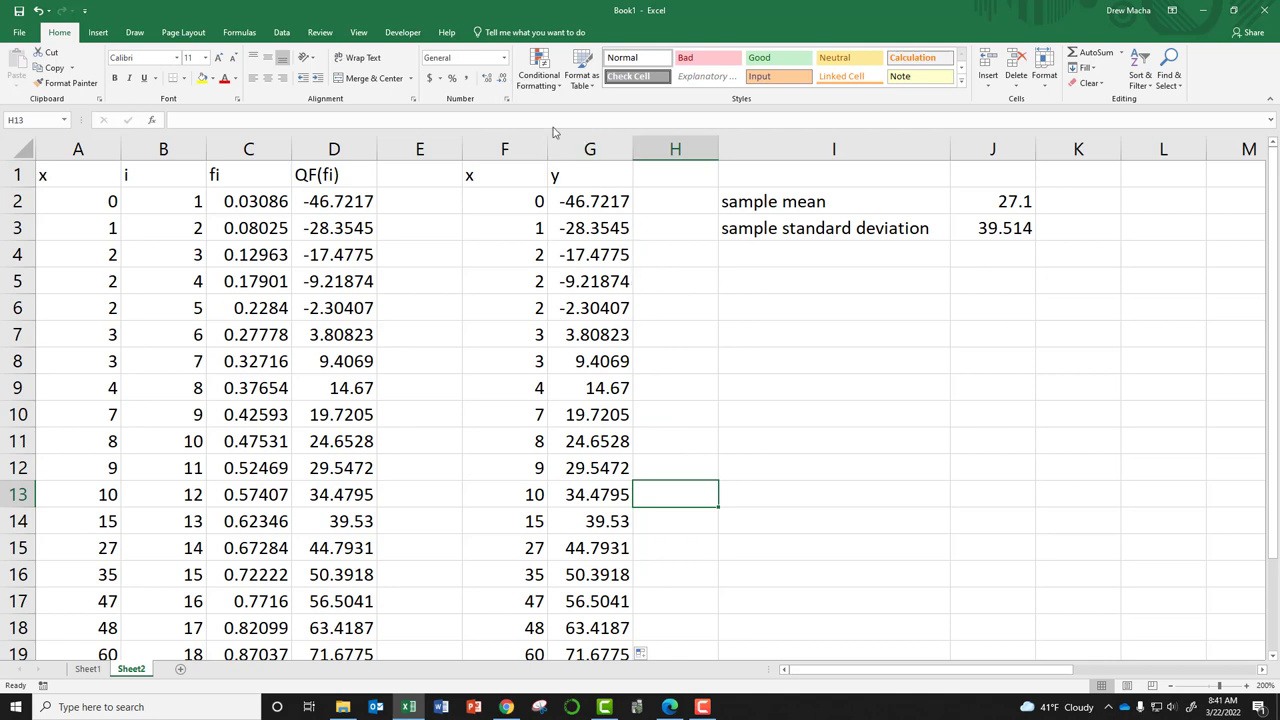
Step: Examine the x values in column F, the y values in column G, and how they pair up row by row
click(530, 205)
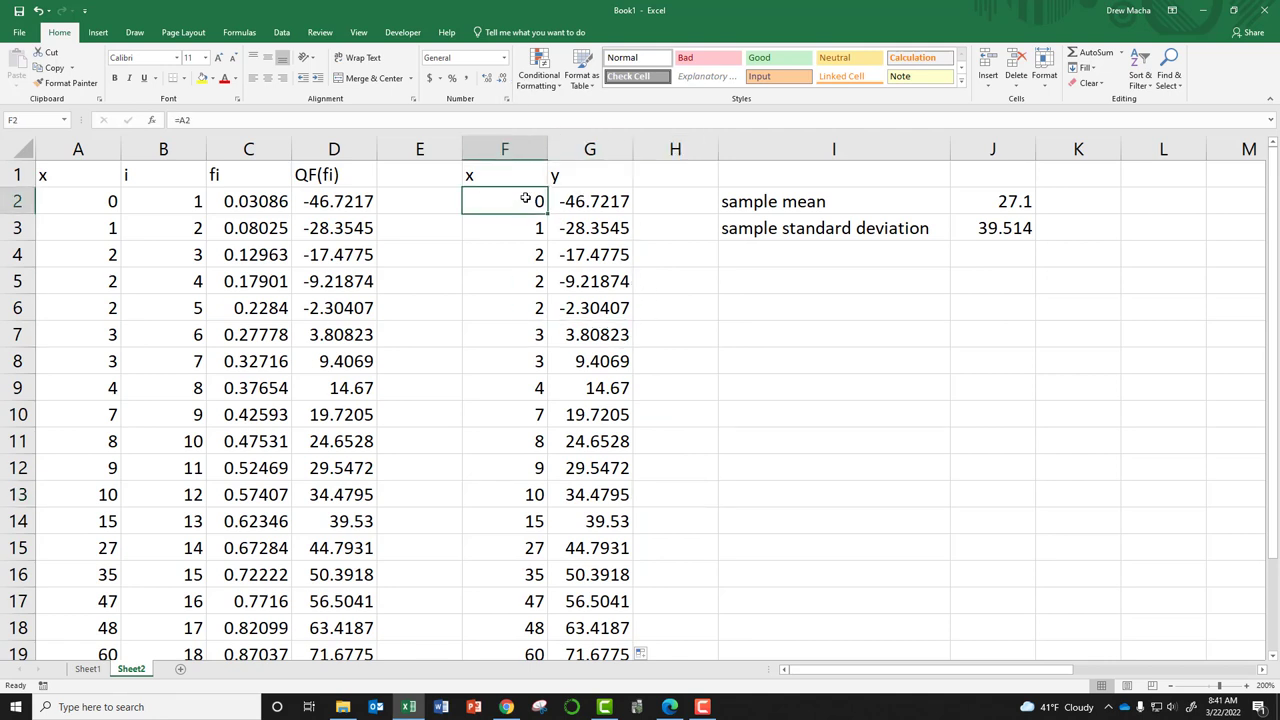
drag(525, 198, 514, 500)
click(514, 281)
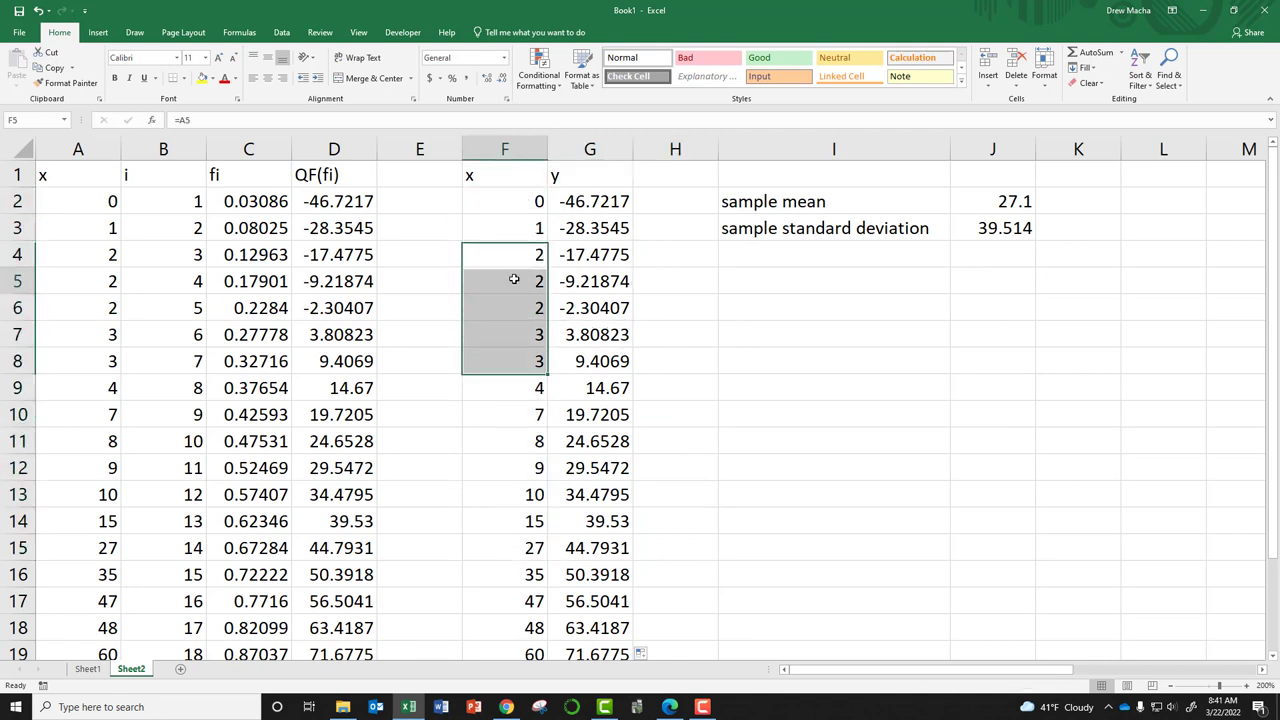
drag(594, 201, 595, 494)
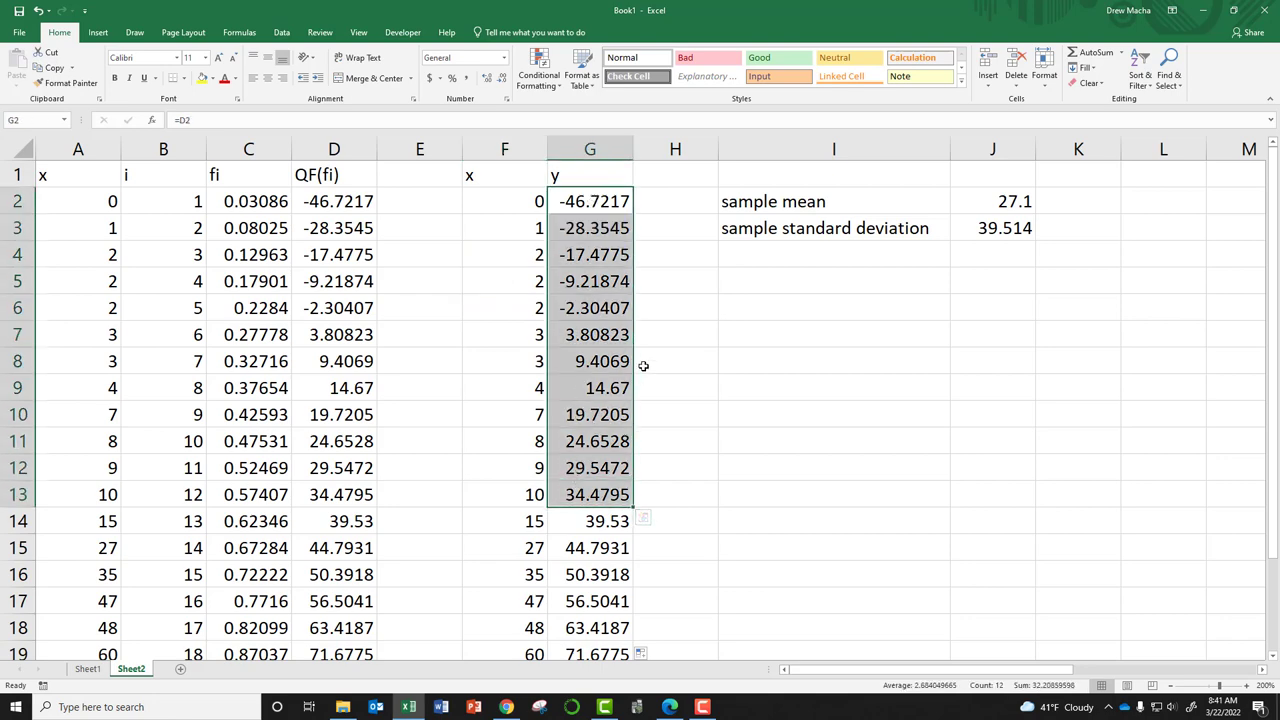
click(669, 335)
scroll(660, 340, down, 2)
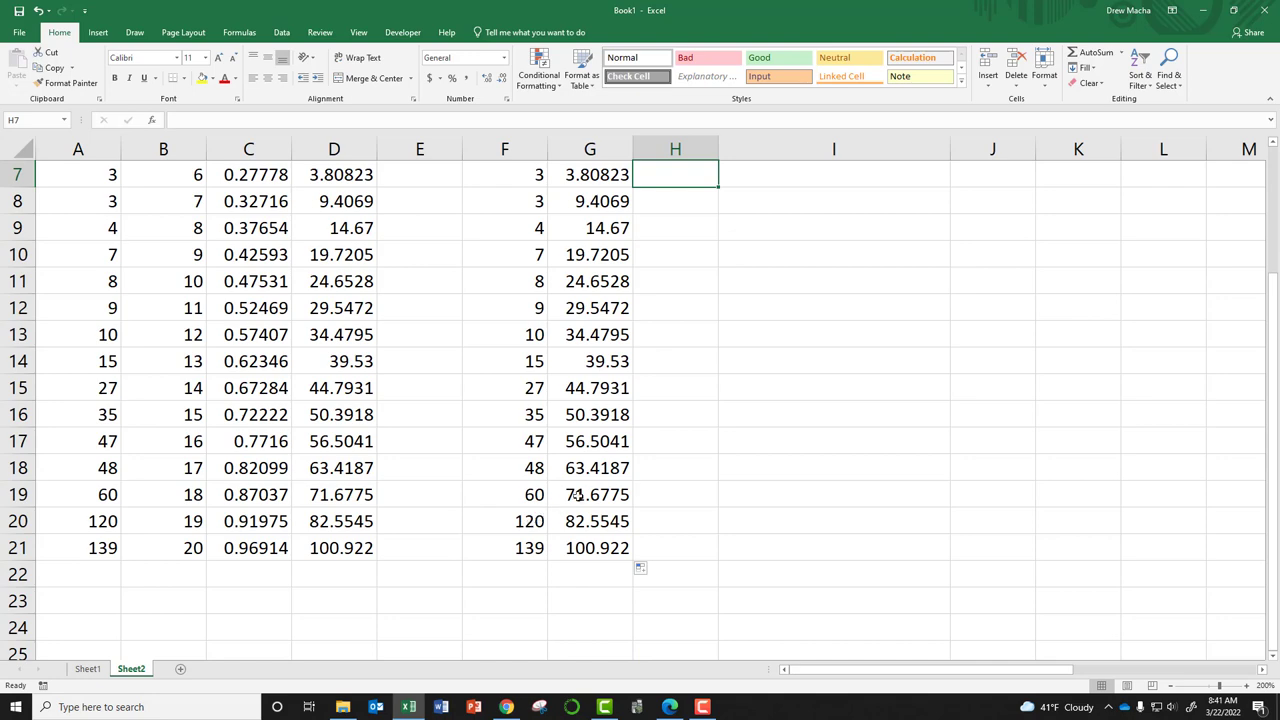
scroll(609, 457, up, 2)
drag(565, 203, 491, 201)
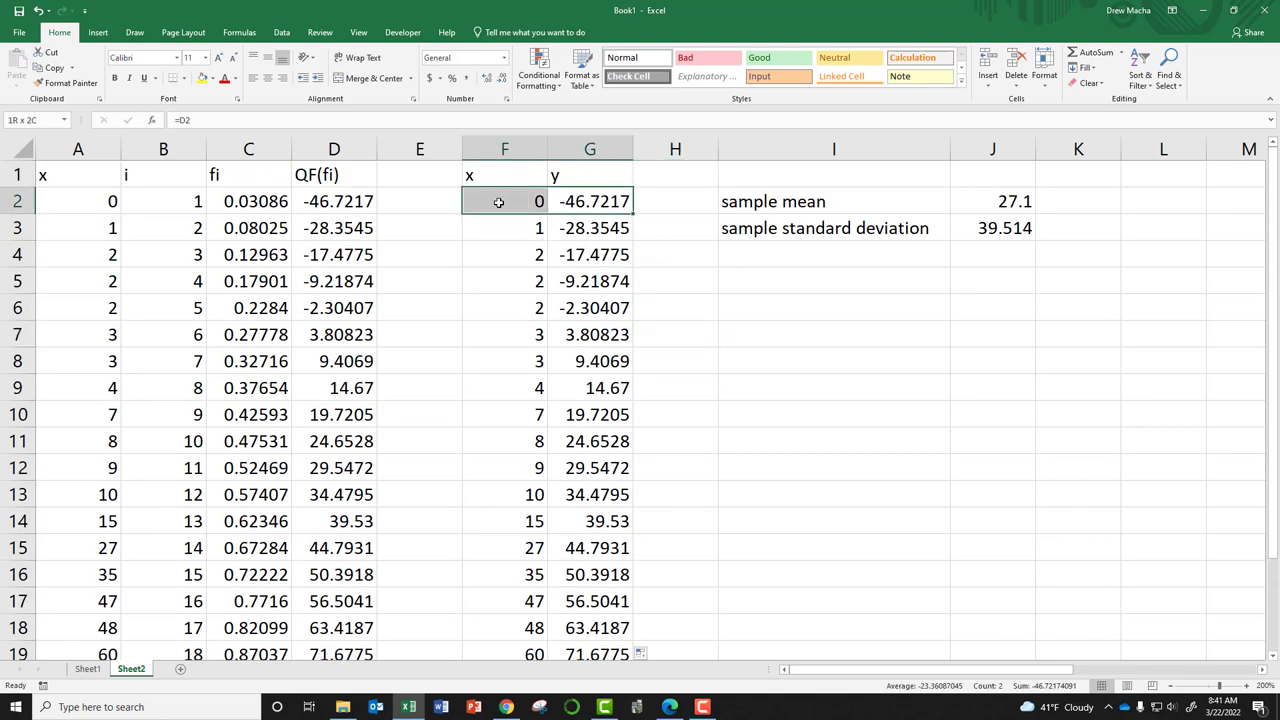
drag(588, 228, 515, 252)
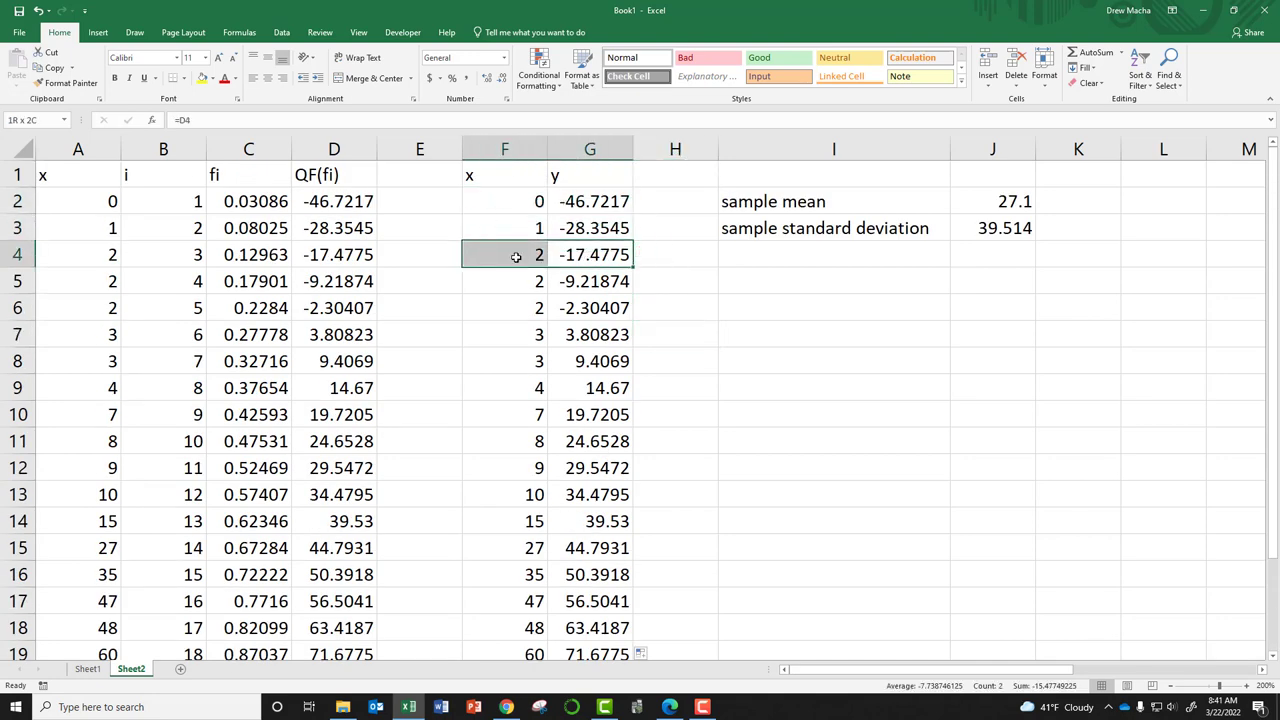
Step: Examine how the x and y values pair up as plot points in rows 2 to 6 of columns F and G
drag(578, 283, 477, 281)
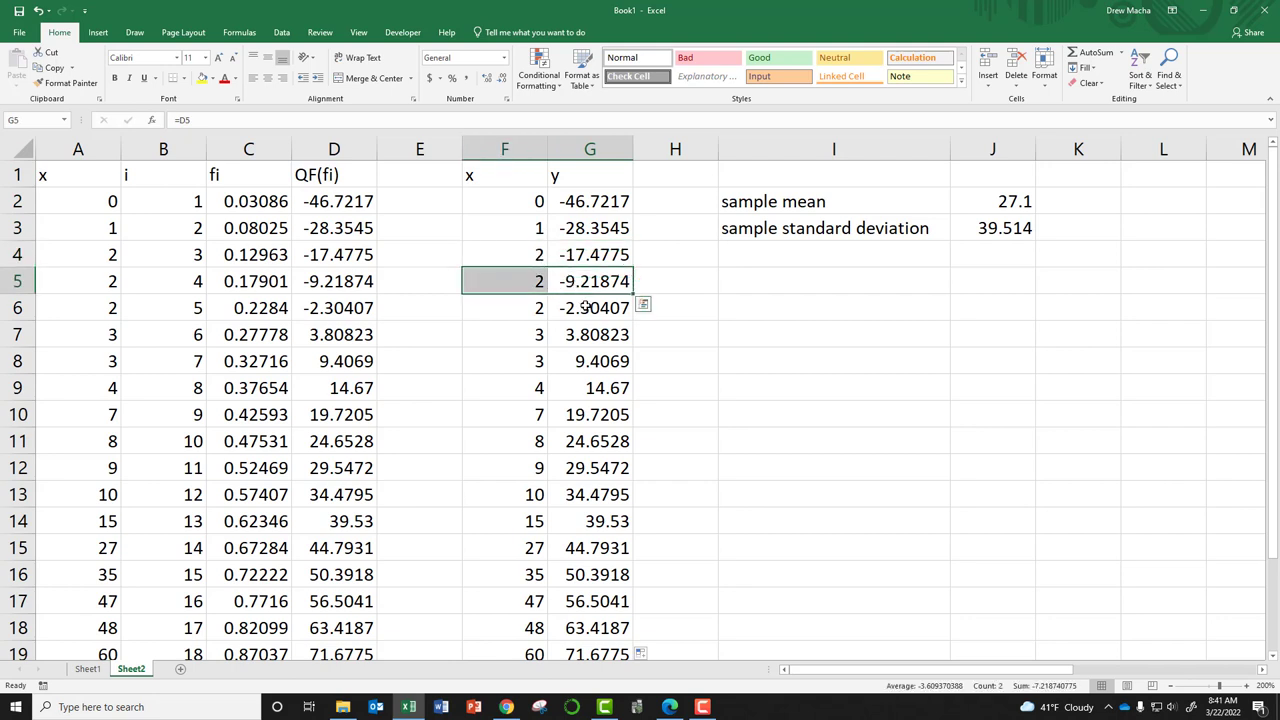
drag(586, 306, 519, 308)
drag(590, 205, 530, 256)
click(520, 200)
Step: Insert a markers-only scatter chart of the x-y pairs in F1:G21
drag(509, 172, 608, 568)
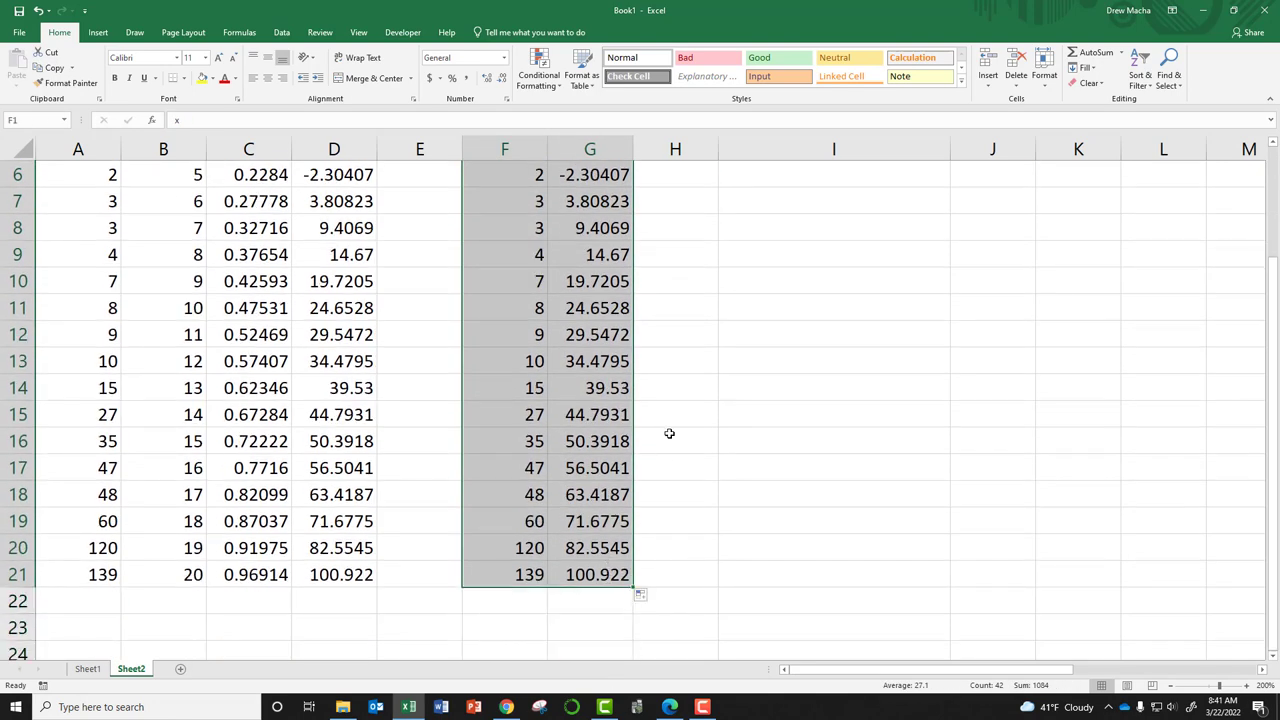
scroll(669, 434, up, 2)
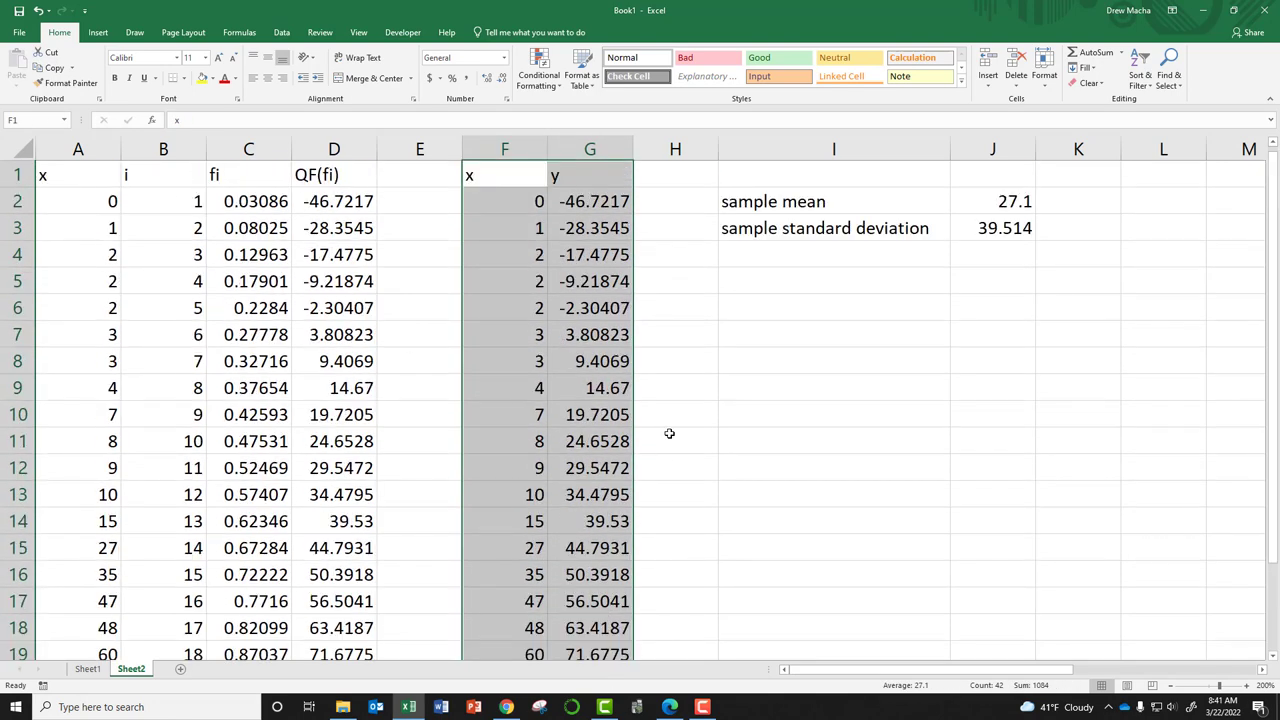
click(96, 32)
click(593, 83)
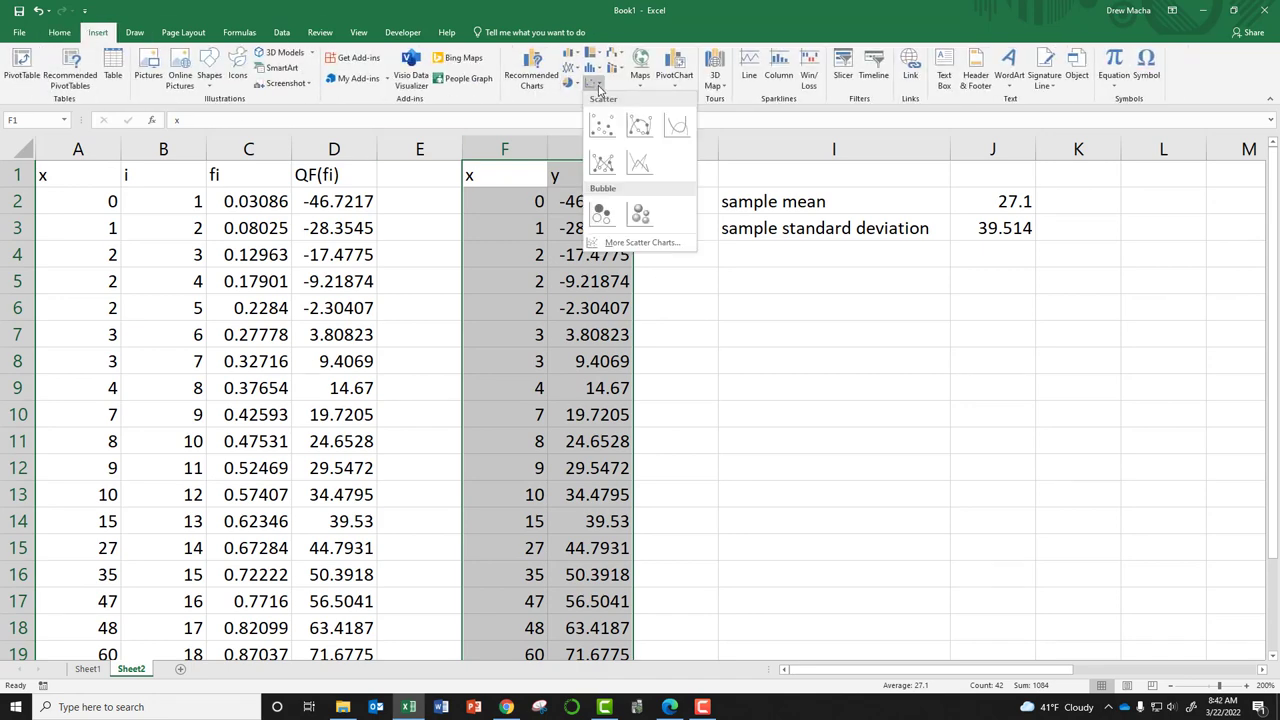
click(600, 128)
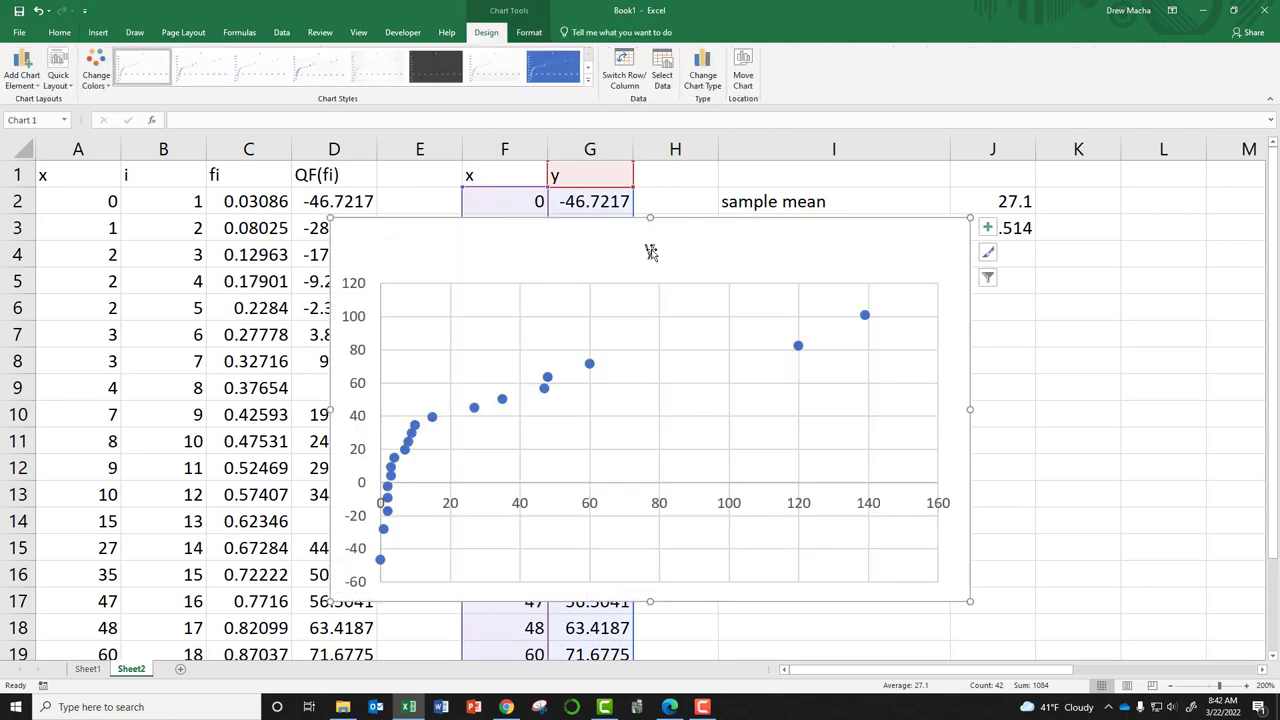
Step: Delete the scatter chart's title and add a linear trendline to the points
click(656, 251)
key(Delete)
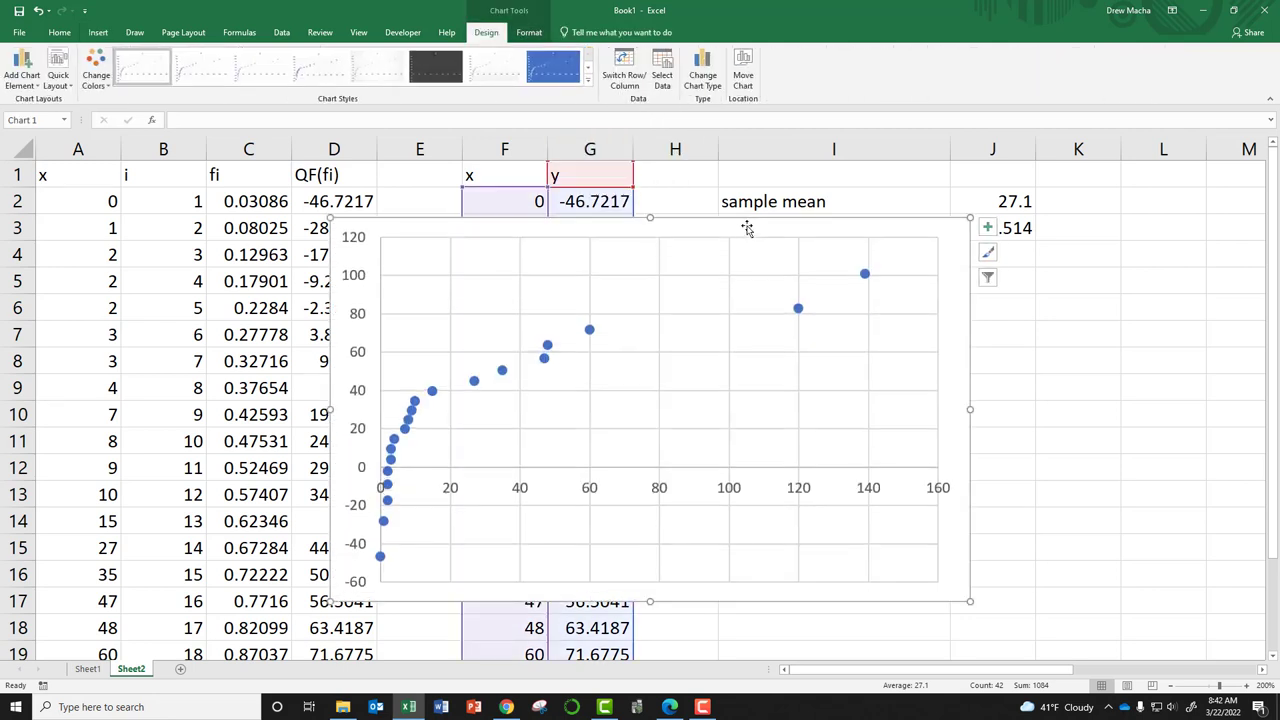
click(986, 227)
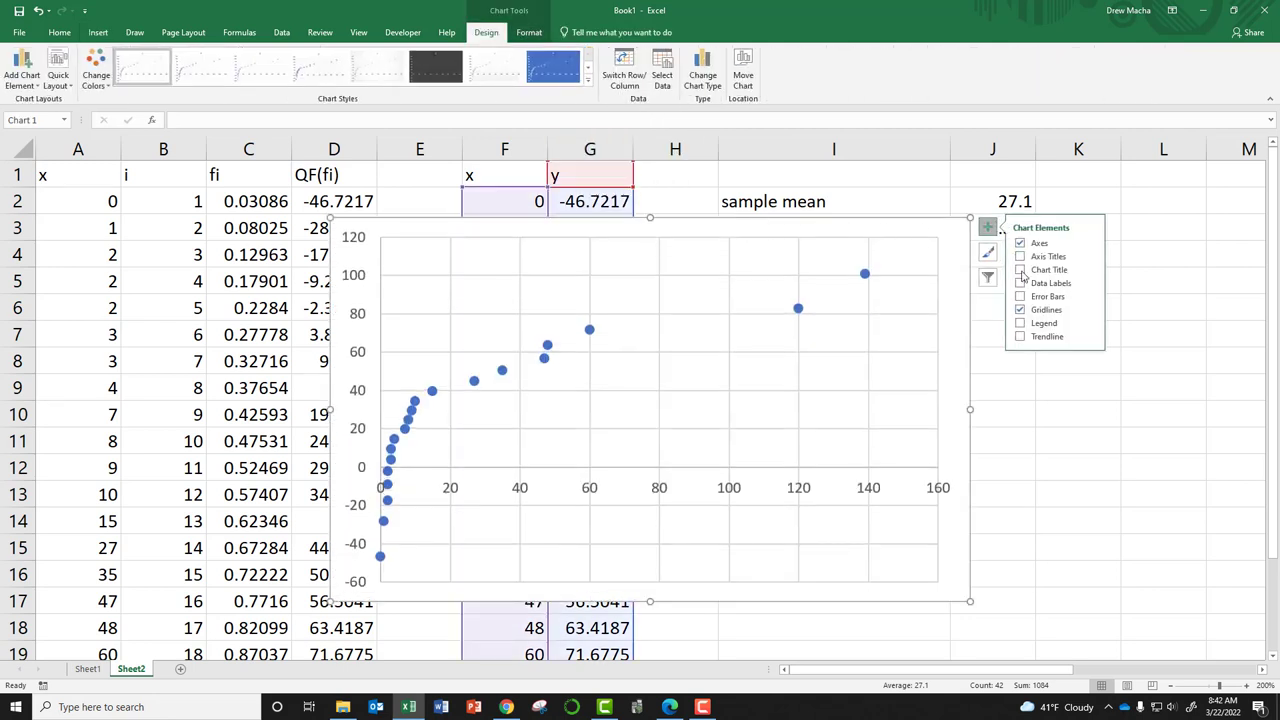
click(1020, 337)
Step: Move the scatter chart below the sample statistics, starting around row 9 in column I, clear of the data columns
drag(694, 223, 875, 210)
click(1183, 317)
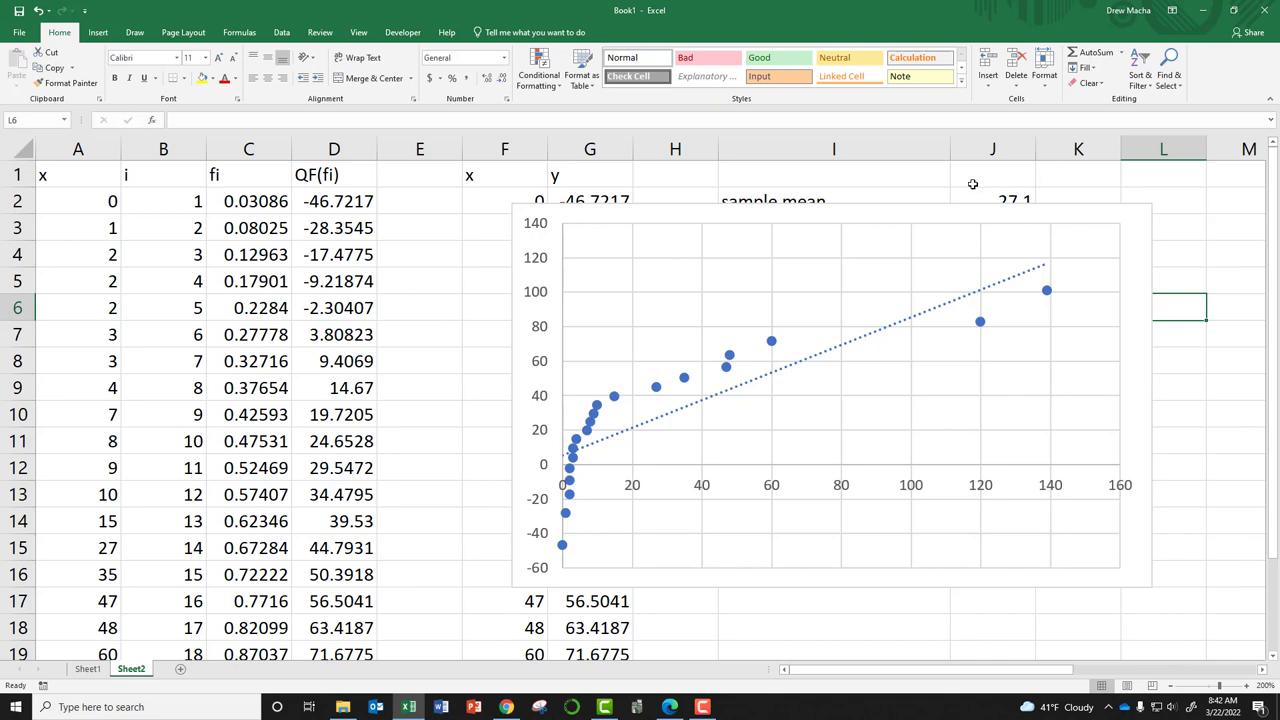
drag(930, 214, 1182, 387)
Step: Enter the label "linear correl coeff, r" in I5
click(814, 291)
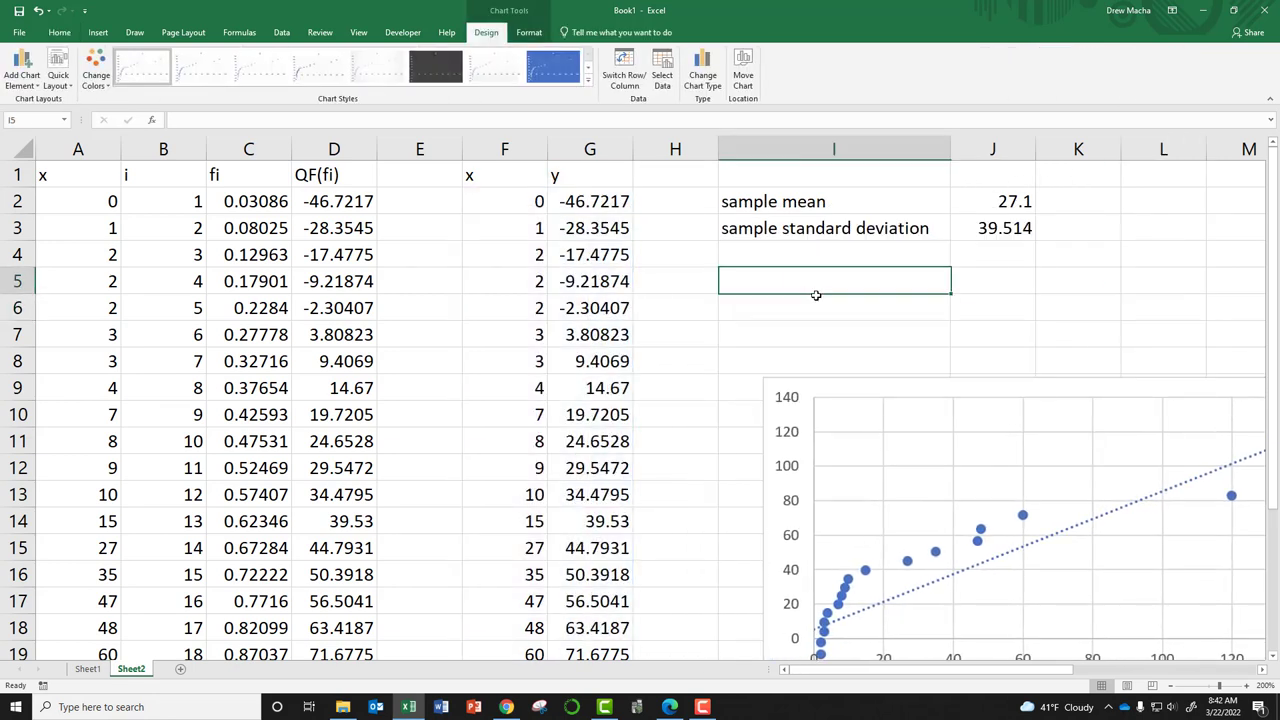
text(linear )
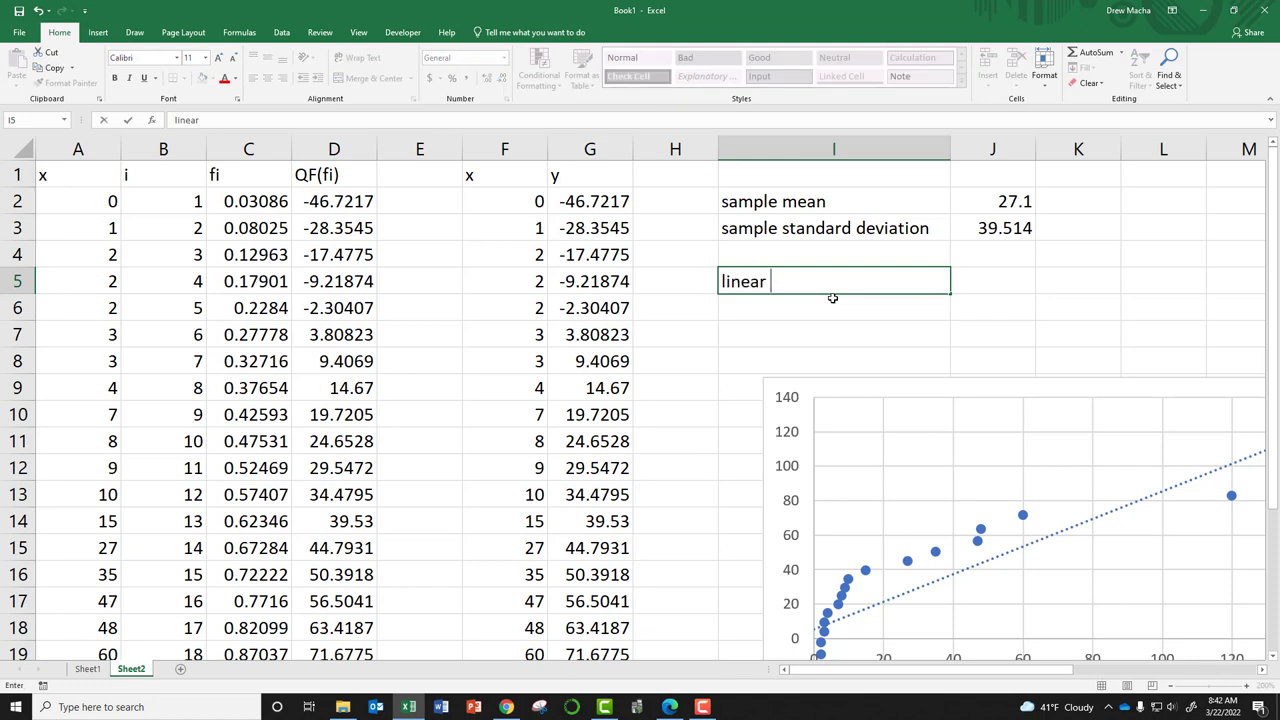
text(correl, )
text(coeff.)
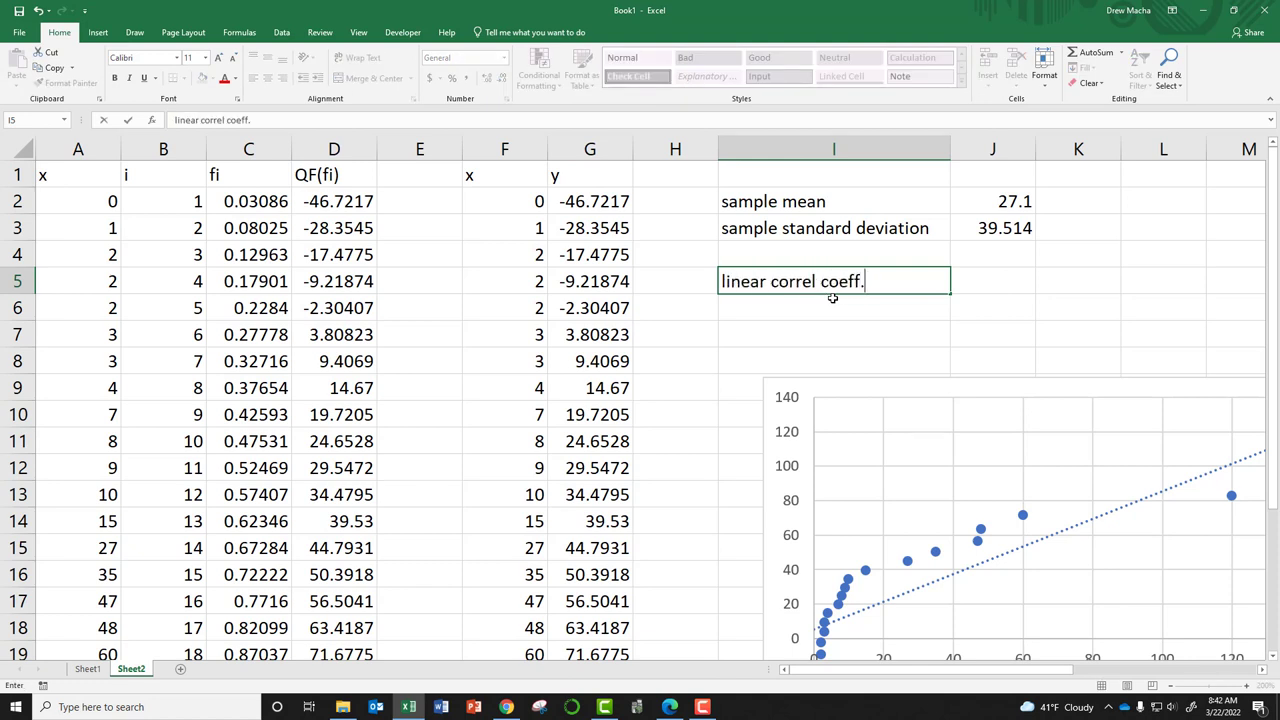
key(BackSpace)
text(, r)
key(Tab)
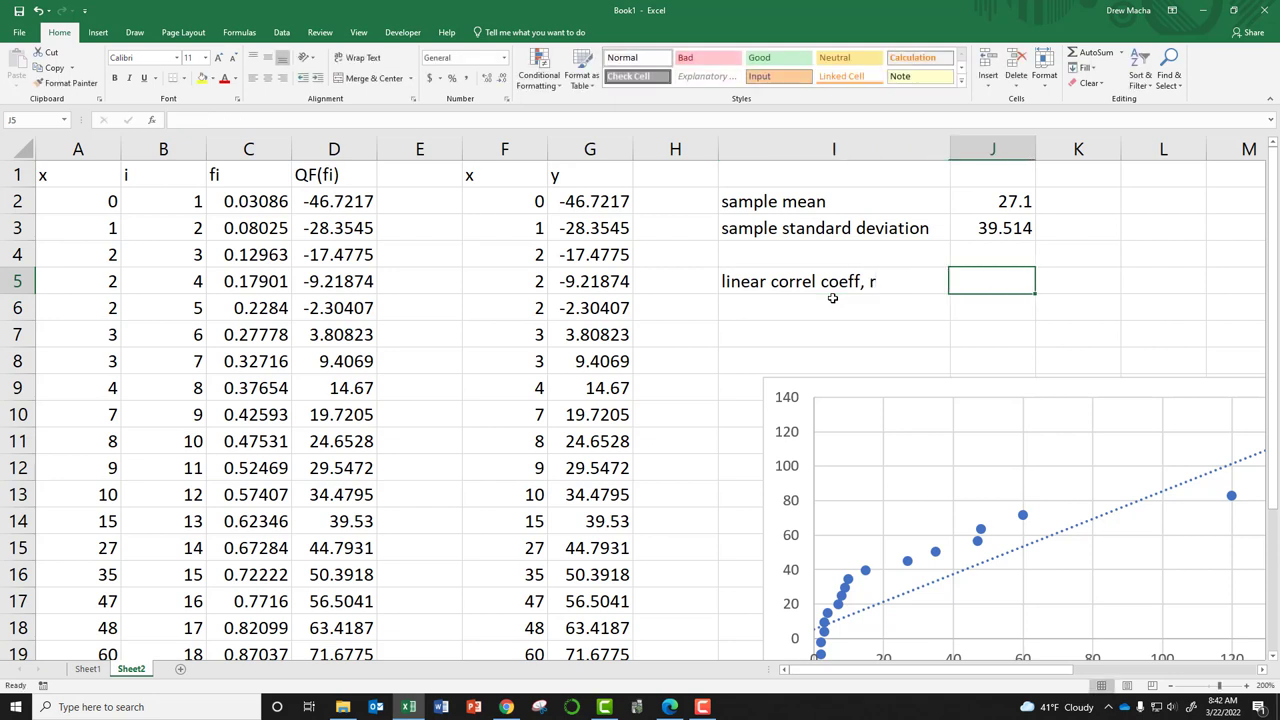
Step: Compute the correlation between the x and y columns in J5 with =CORREL(F2:F21,G2:G21)
text(=correl)
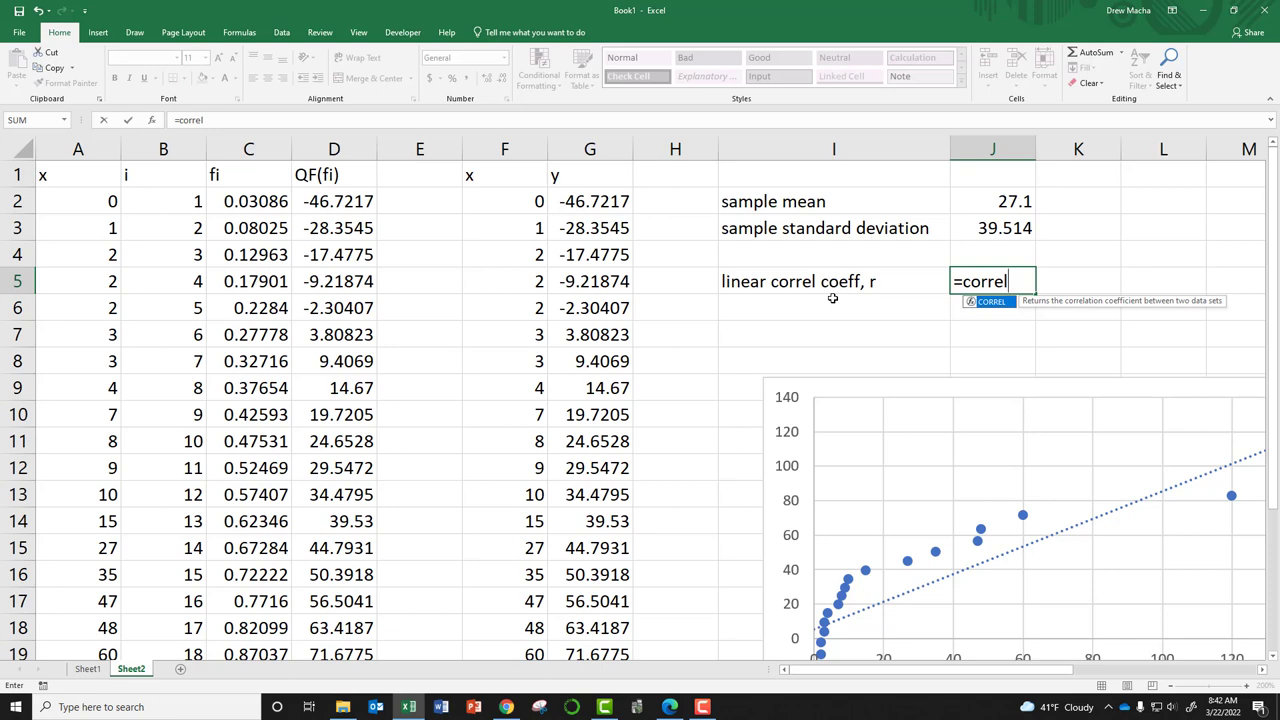
text(()
drag(505, 172, 505, 628)
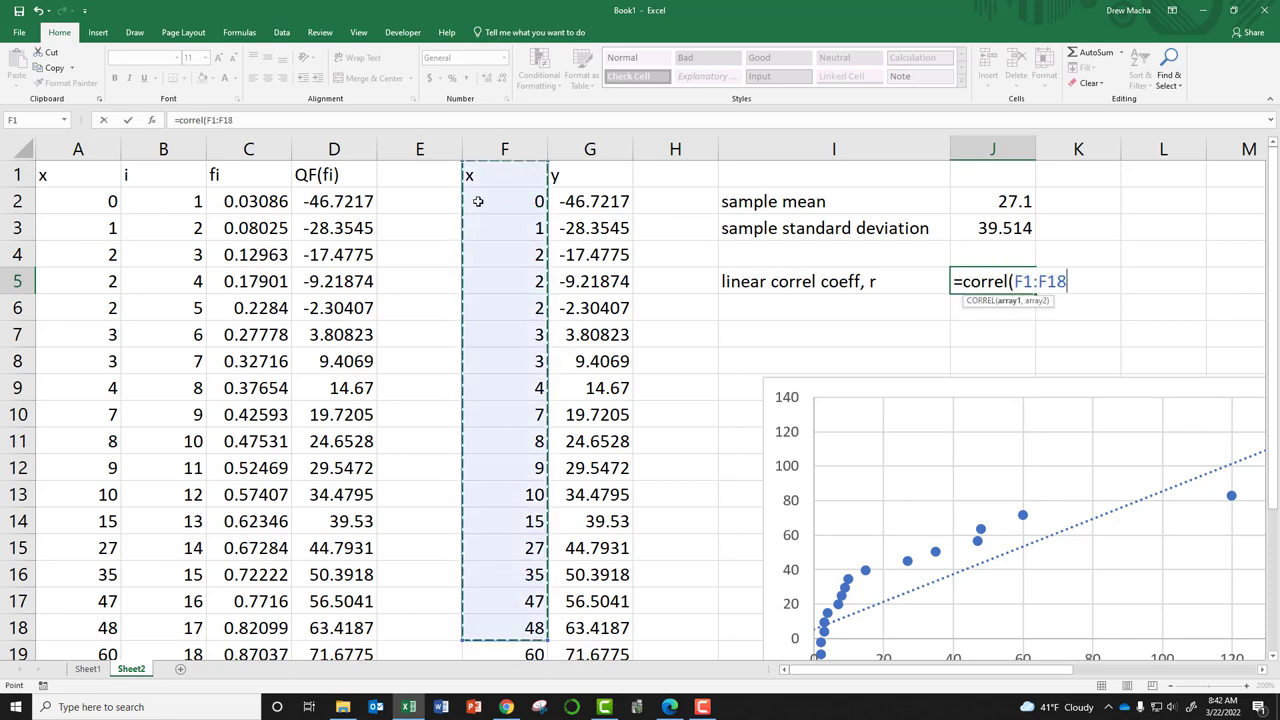
drag(511, 208, 530, 601)
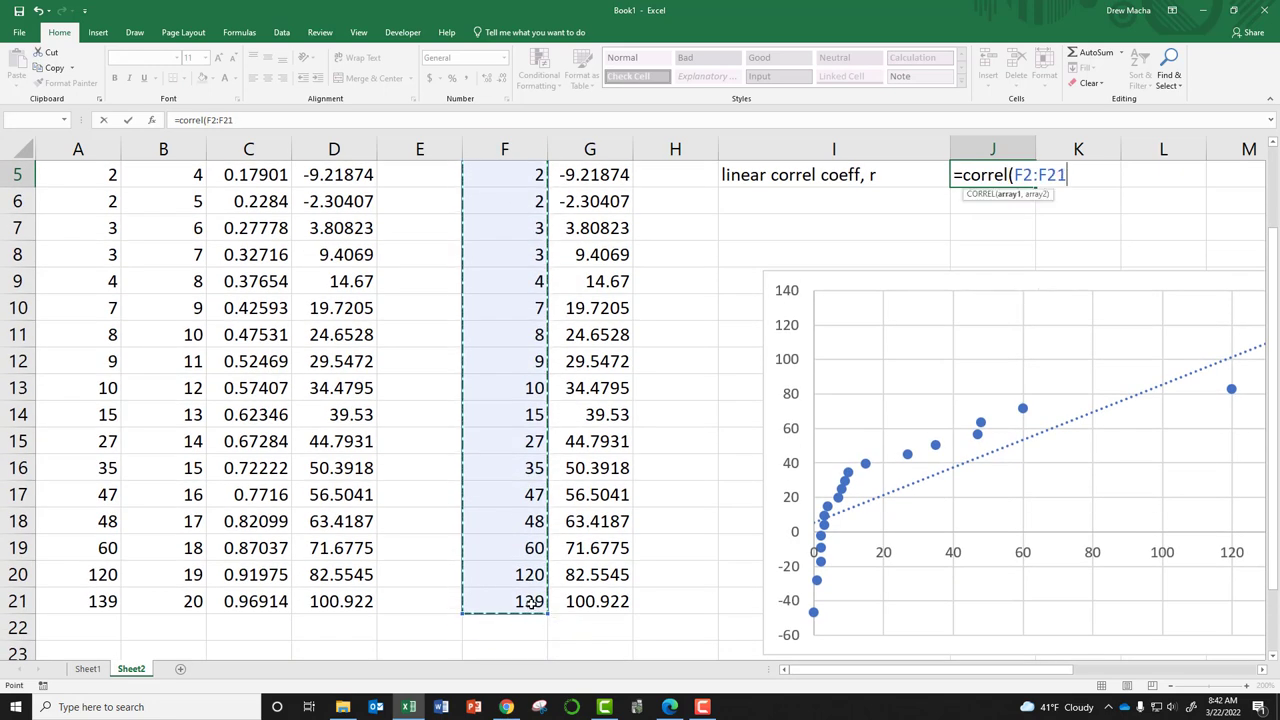
scroll(530, 400, up, 2)
text(,)
drag(590, 201, 600, 645)
key(Return)
scroll(1025, 319, up, 1)
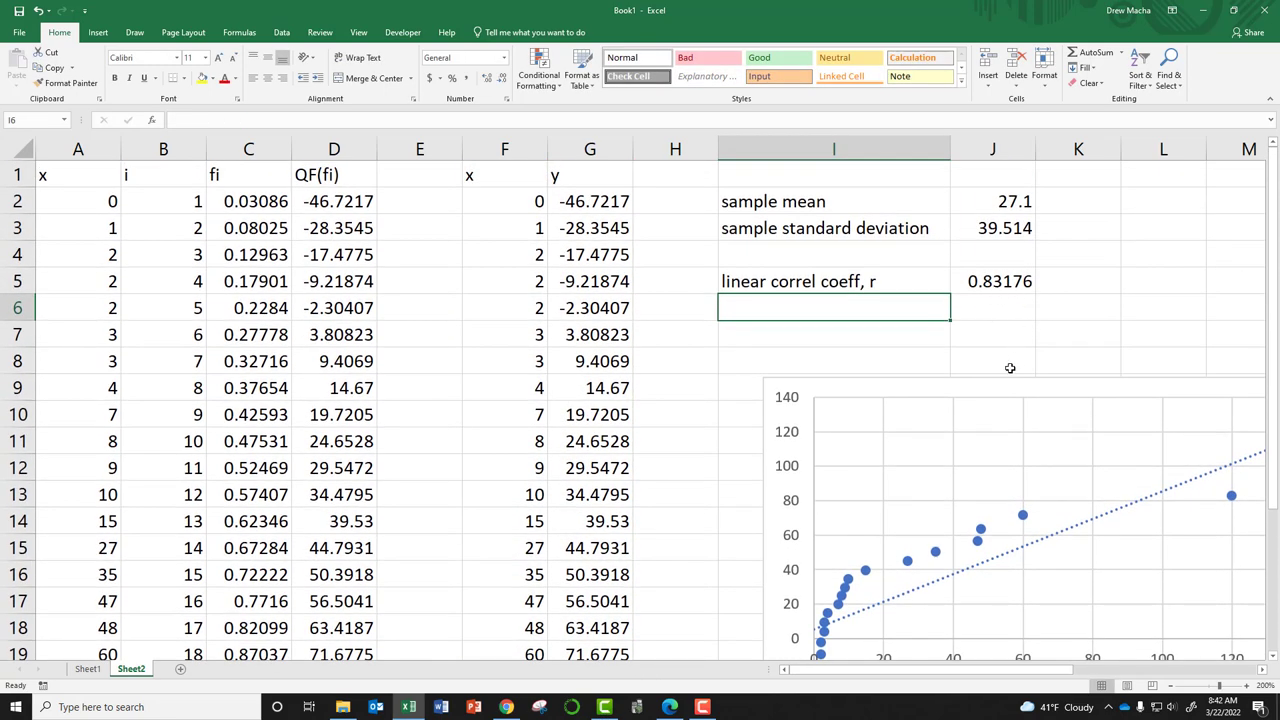
Step: Switch to the lecture PDF in Edge and look up the critical value of r for n = 20 on page 18
click(990, 280)
click(1002, 300)
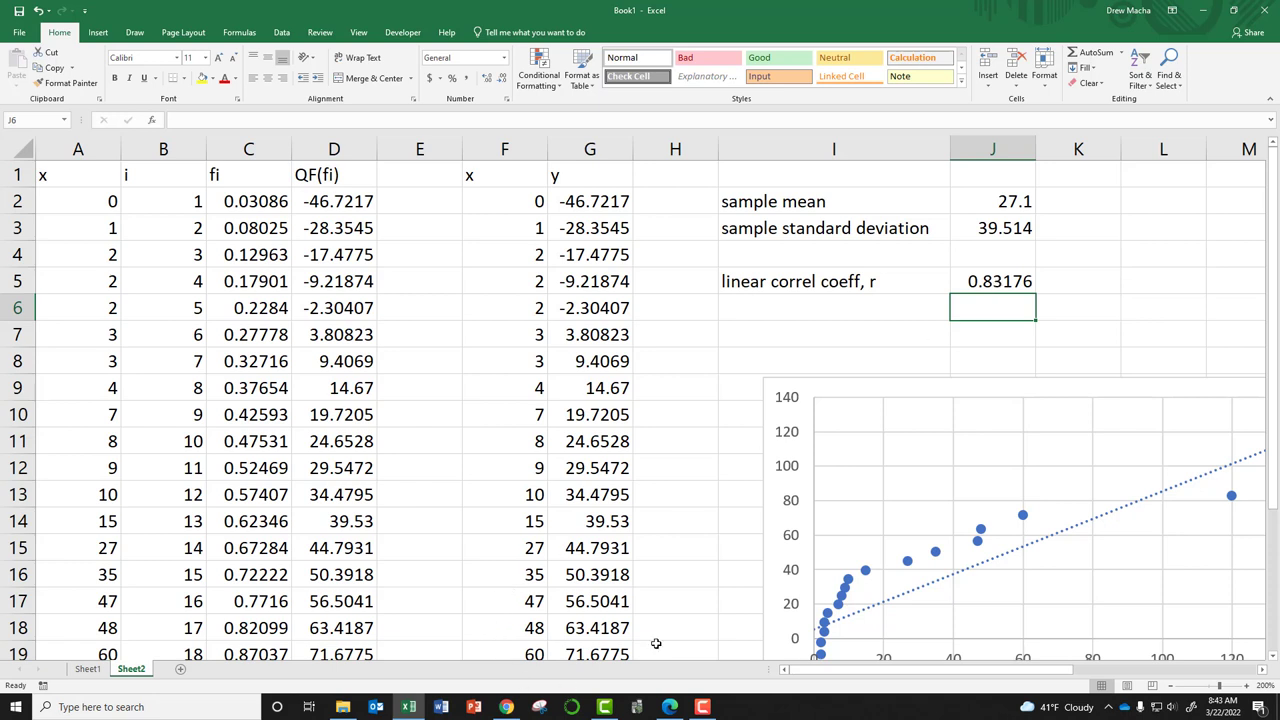
click(669, 707)
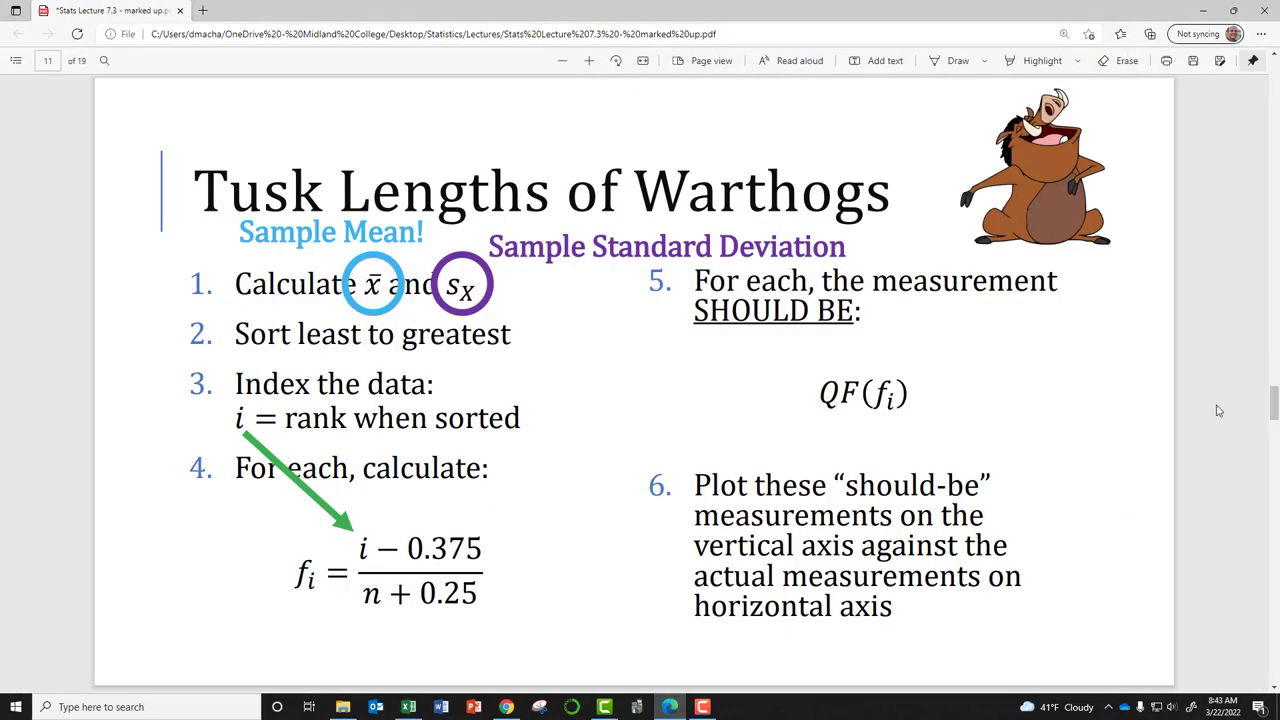
key(Right)
key(Right)
key(Right)
key(Right)
key(Right)
key(Right)
key(Right)
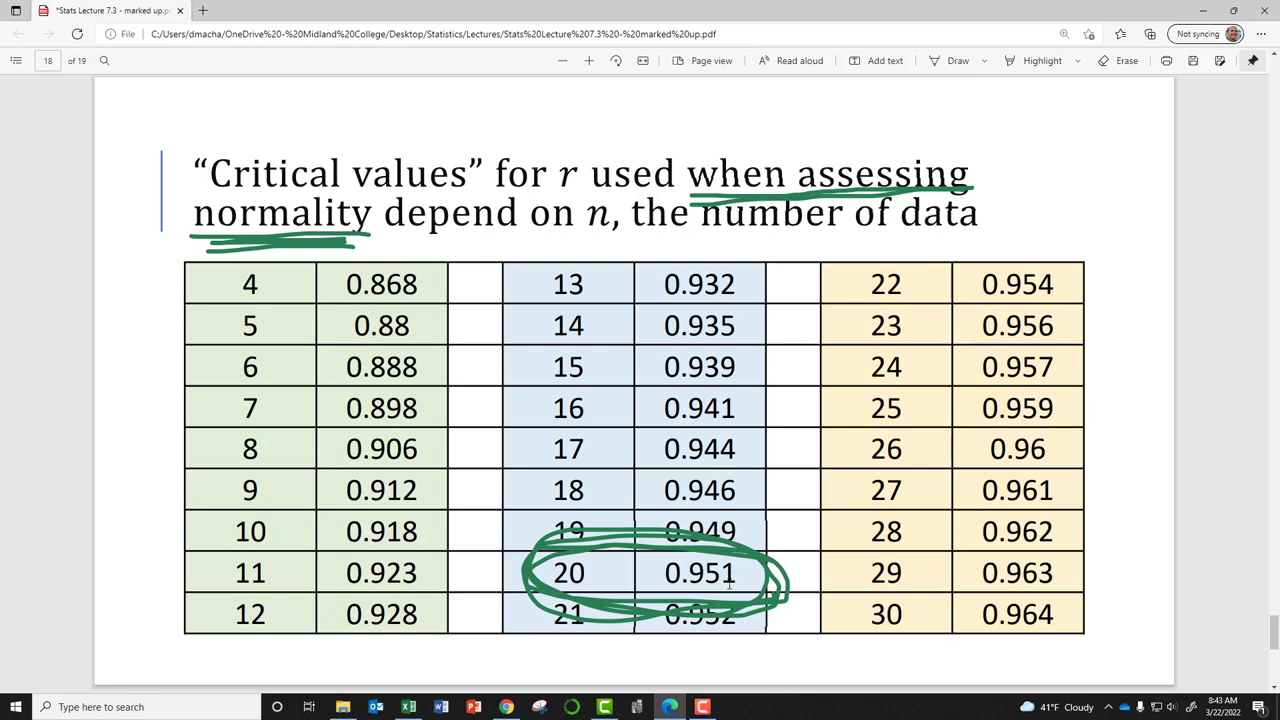
Step: Switch back to Excel and check the correlation coefficient in J5 and the quantile plot against the critical value
click(408, 707)
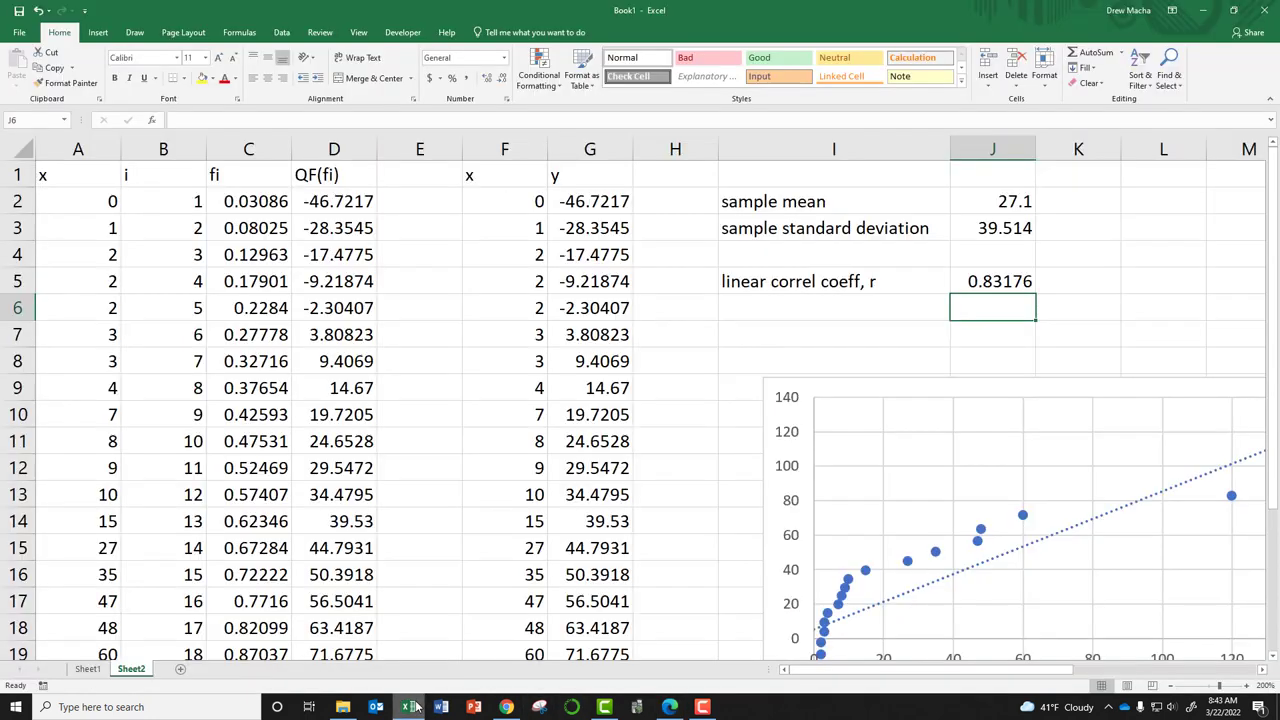
click(1000, 283)
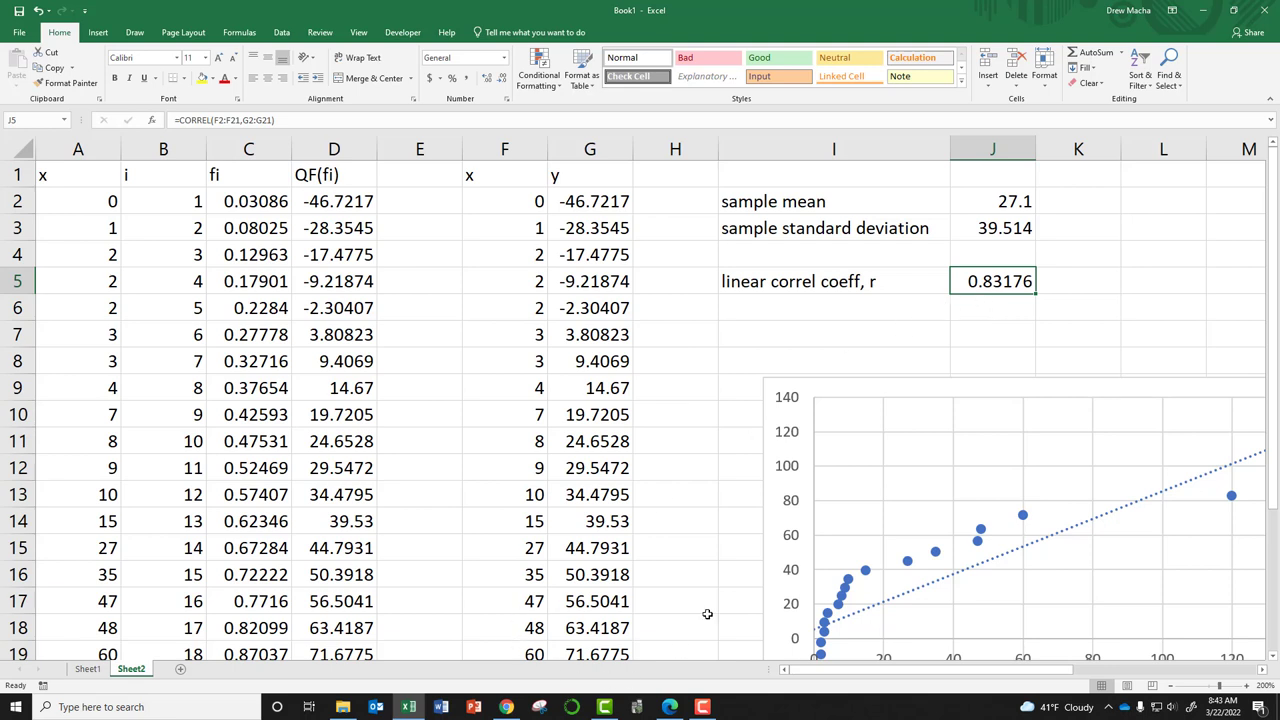
scroll(870, 540, down, 1)
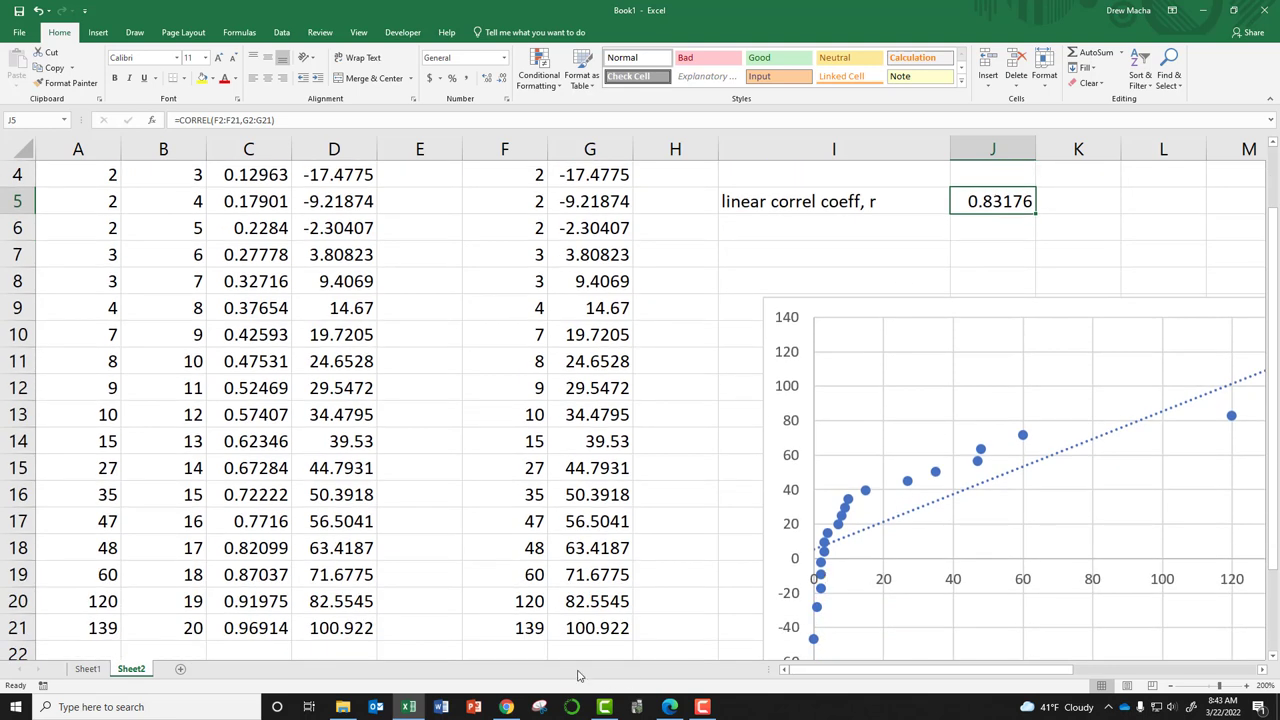
Step: Switch to the lecture PDF in Edge and review the Hang Duration slide and the list of probability distributions on page 3
click(669, 707)
scroll(620, 490, down, 5)
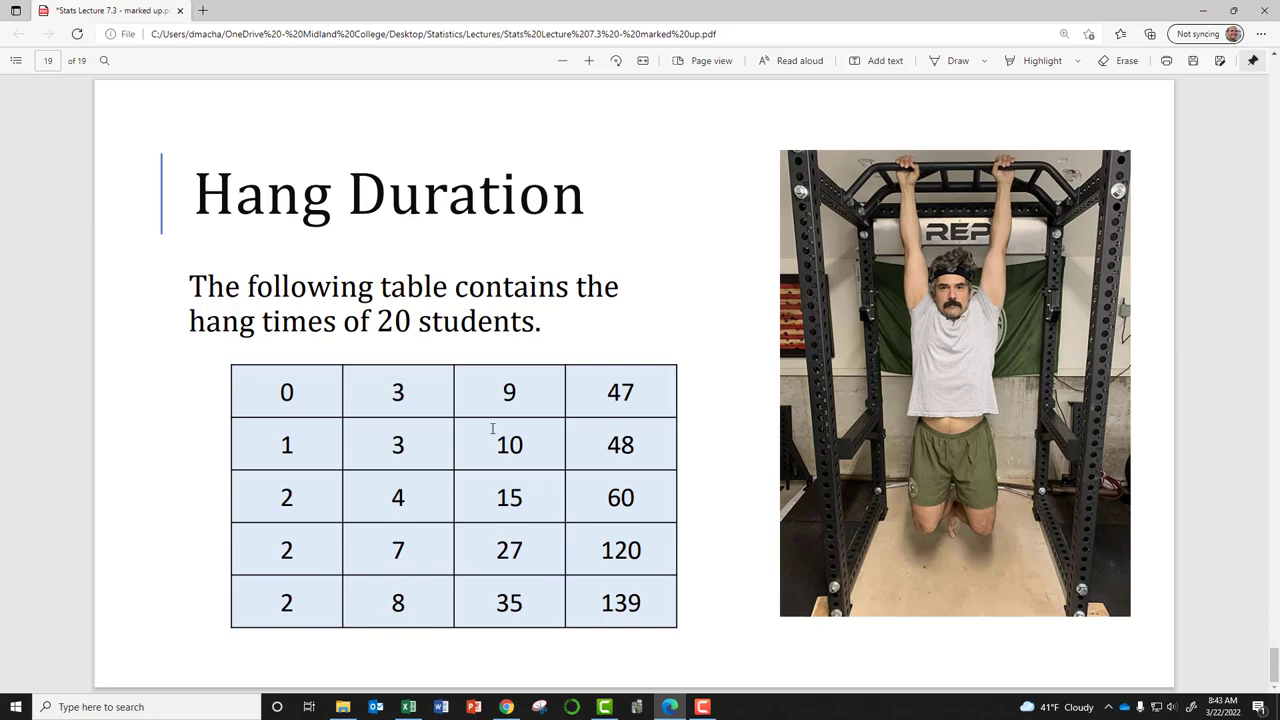
scroll(492, 428, up, 20)
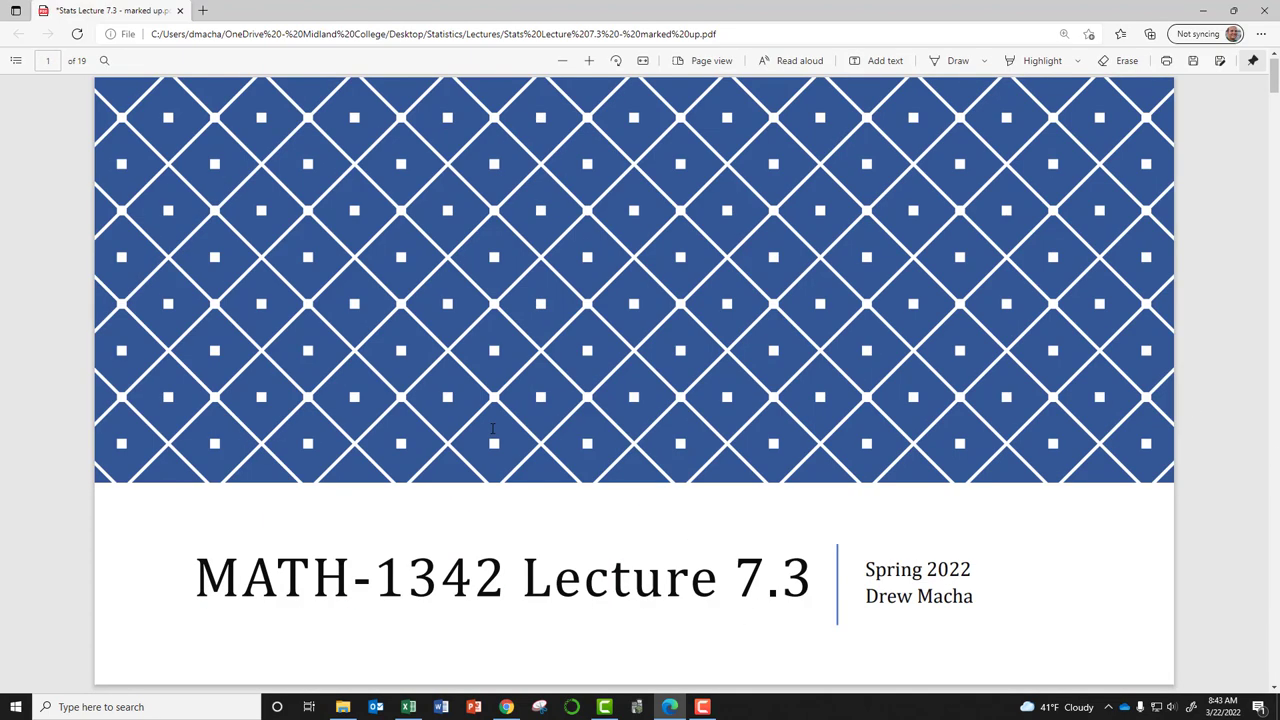
scroll(492, 428, down, 10)
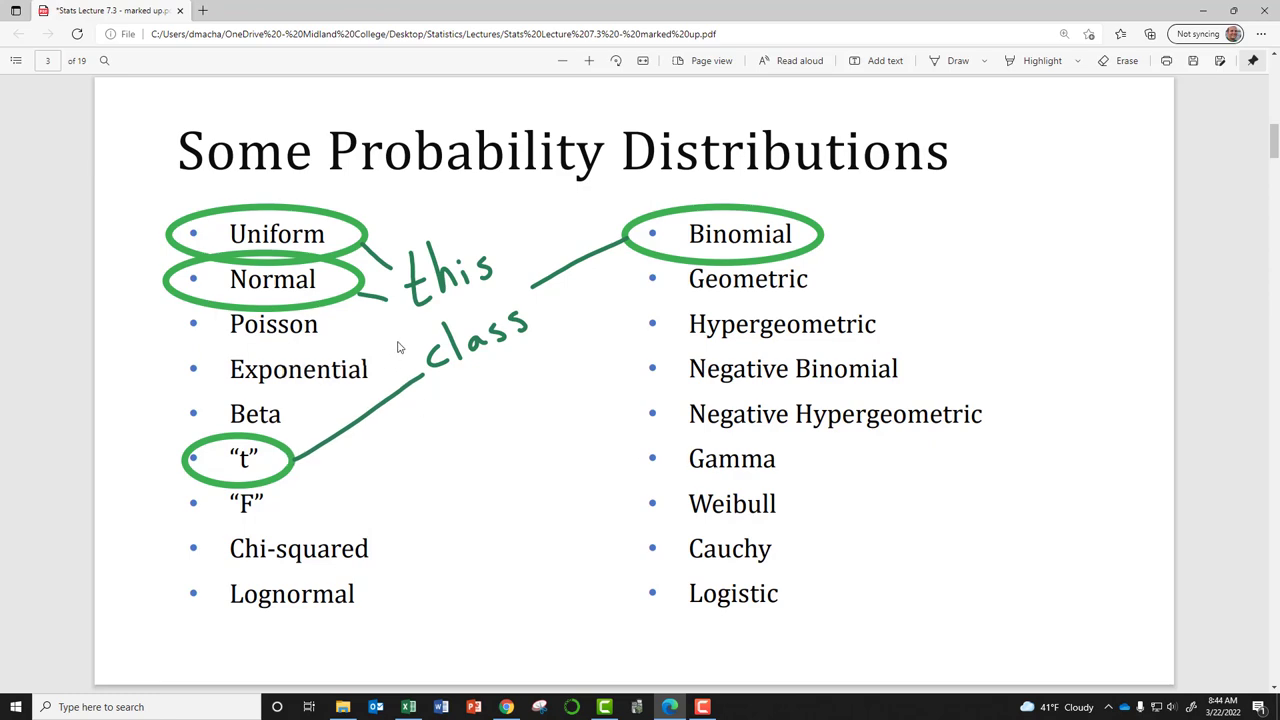
key(Page_Down)
key(Page_Up)
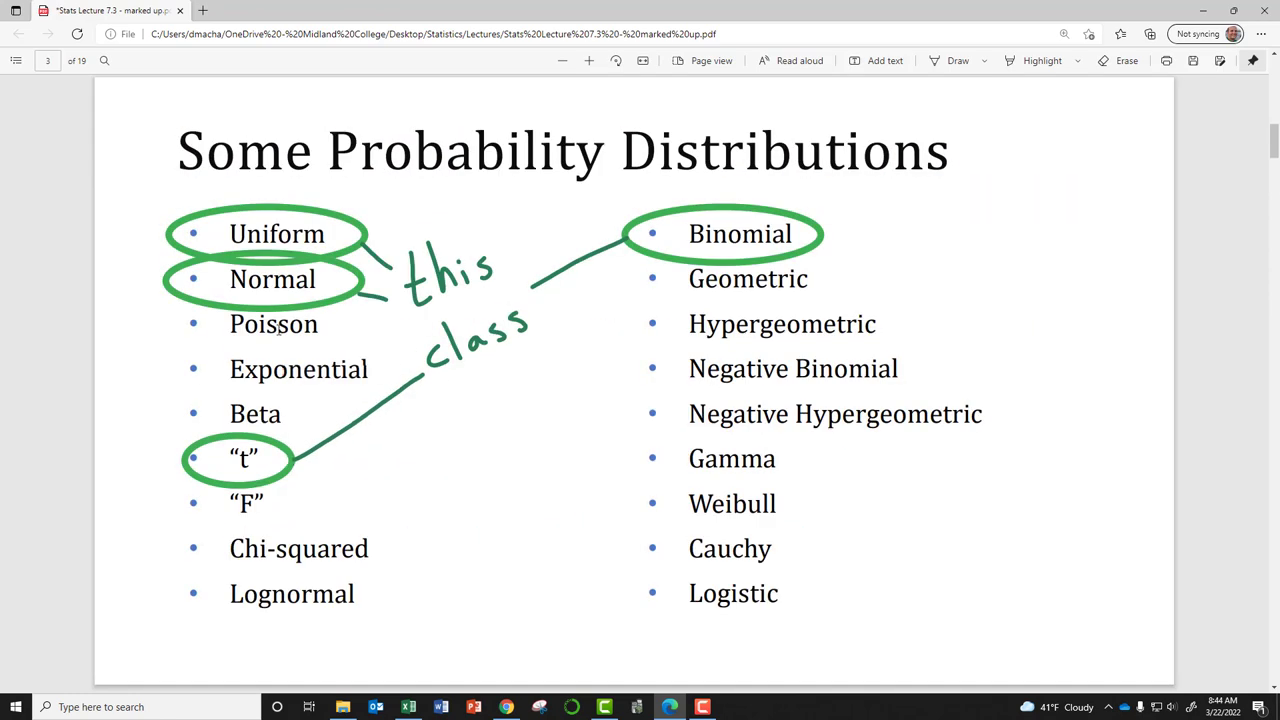